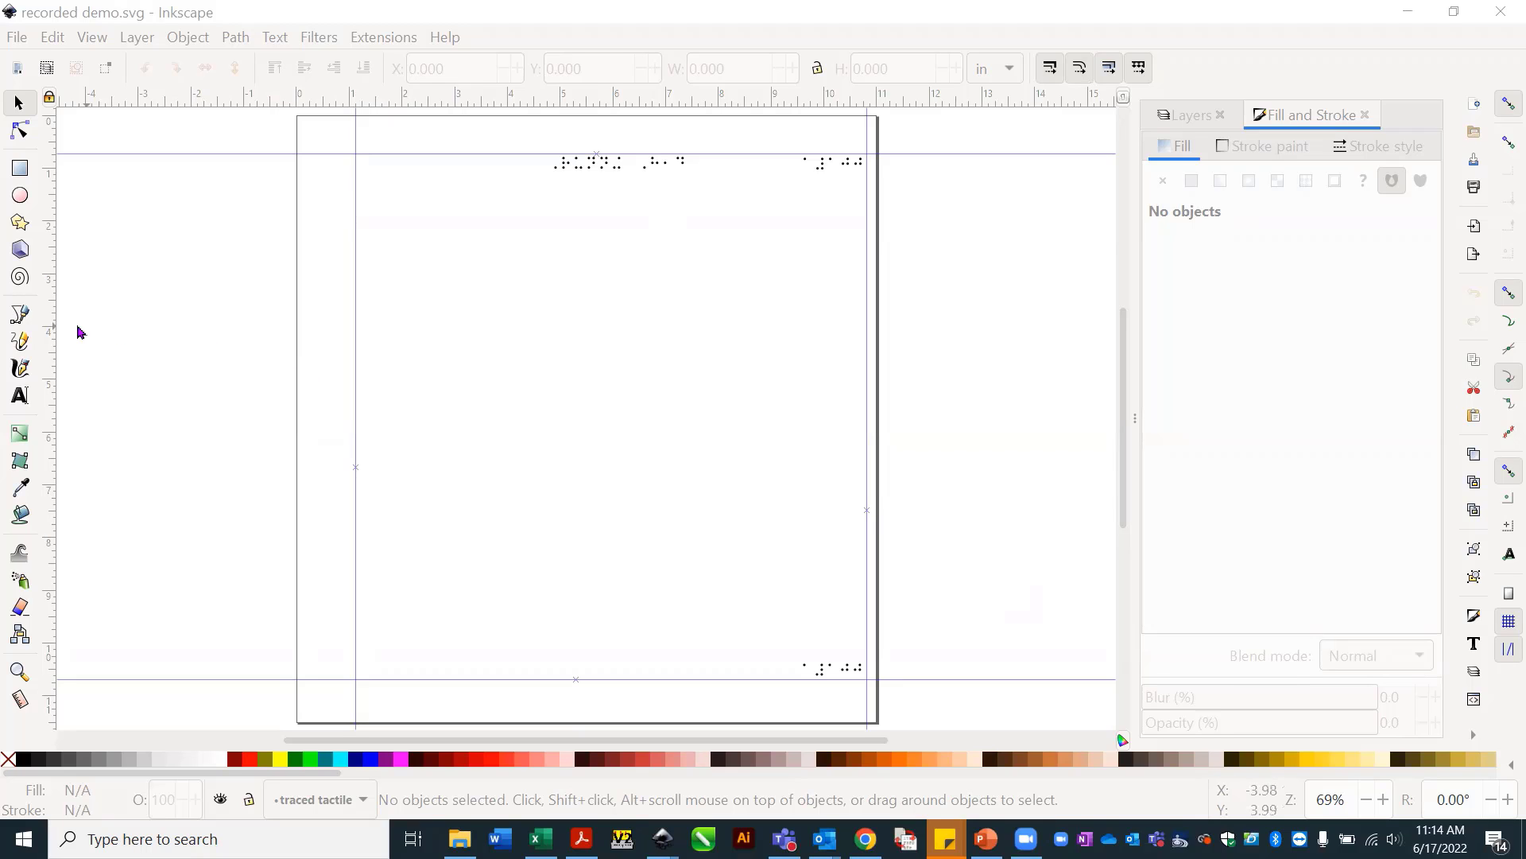
# Draw a closed right triangle on the upper-left part of the page, about 2.6 in tall and 3.1 in wide, using straight Bezier segments.
pyautogui.click(19, 317)
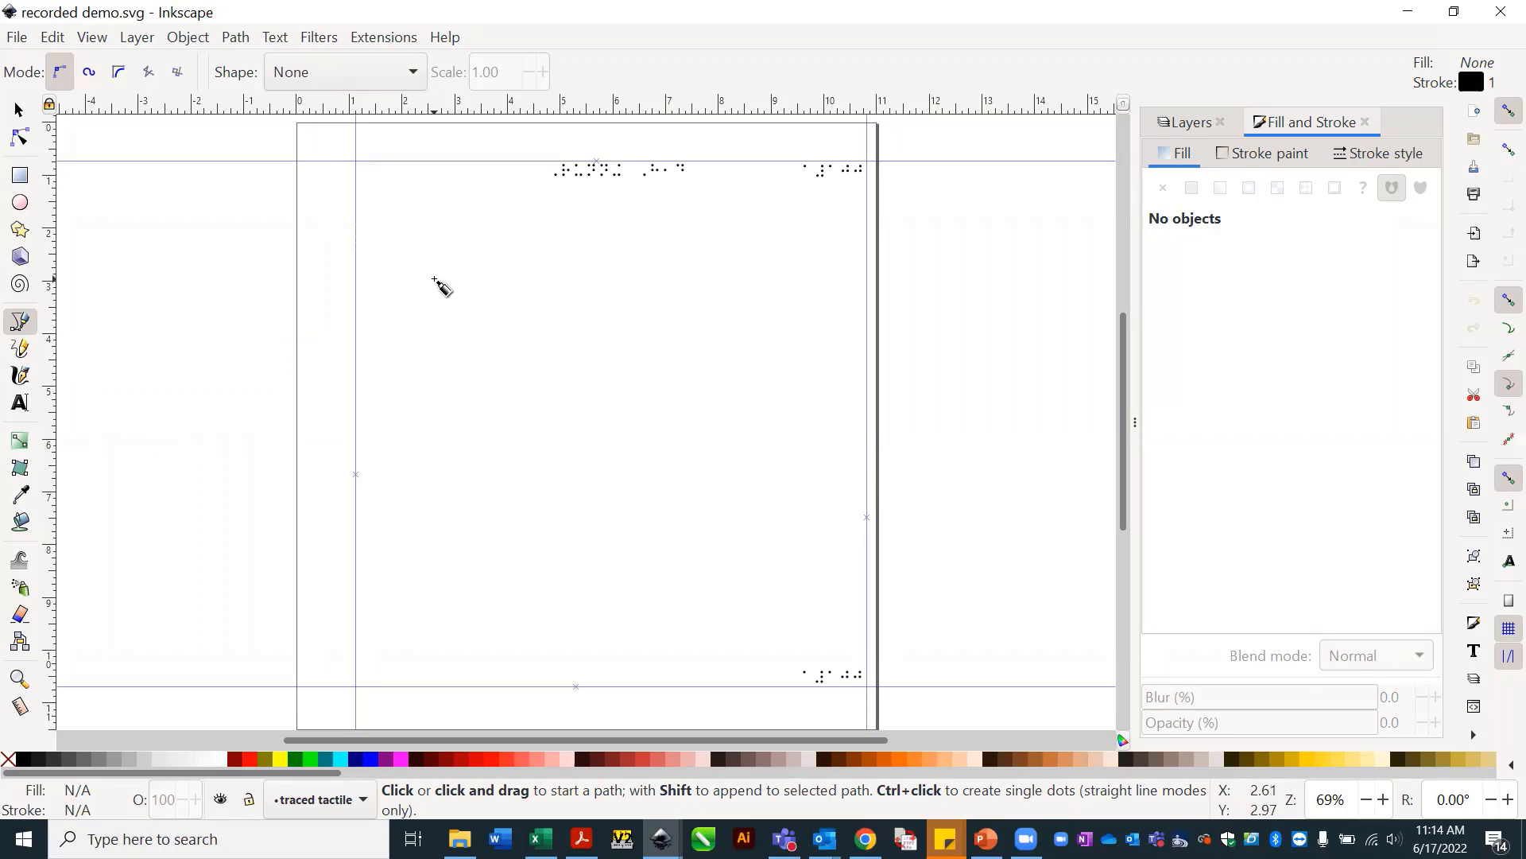
pyautogui.click(434, 280)
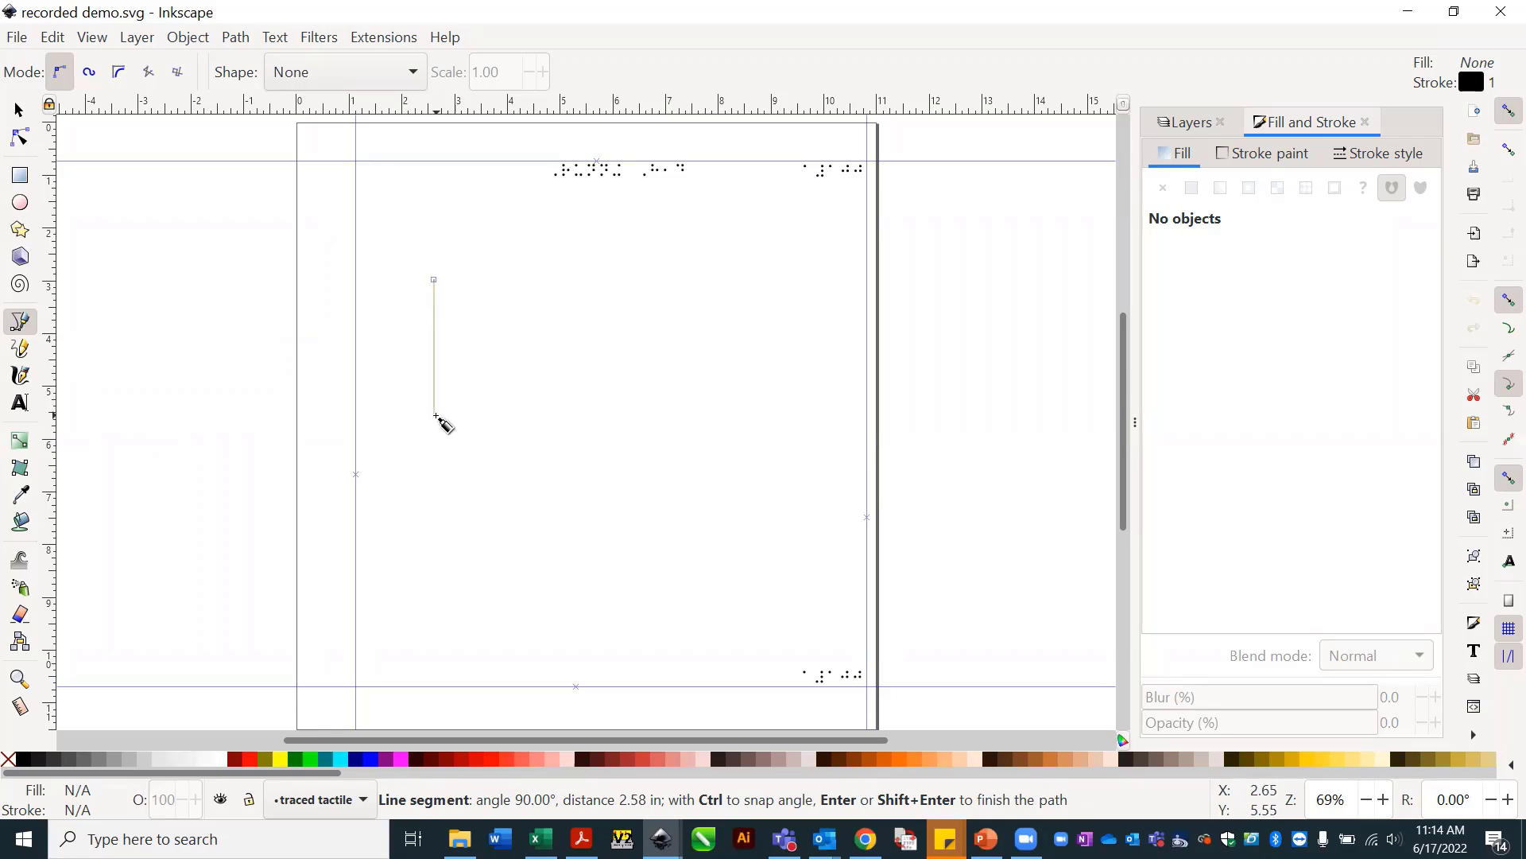
pyautogui.click(434, 414)
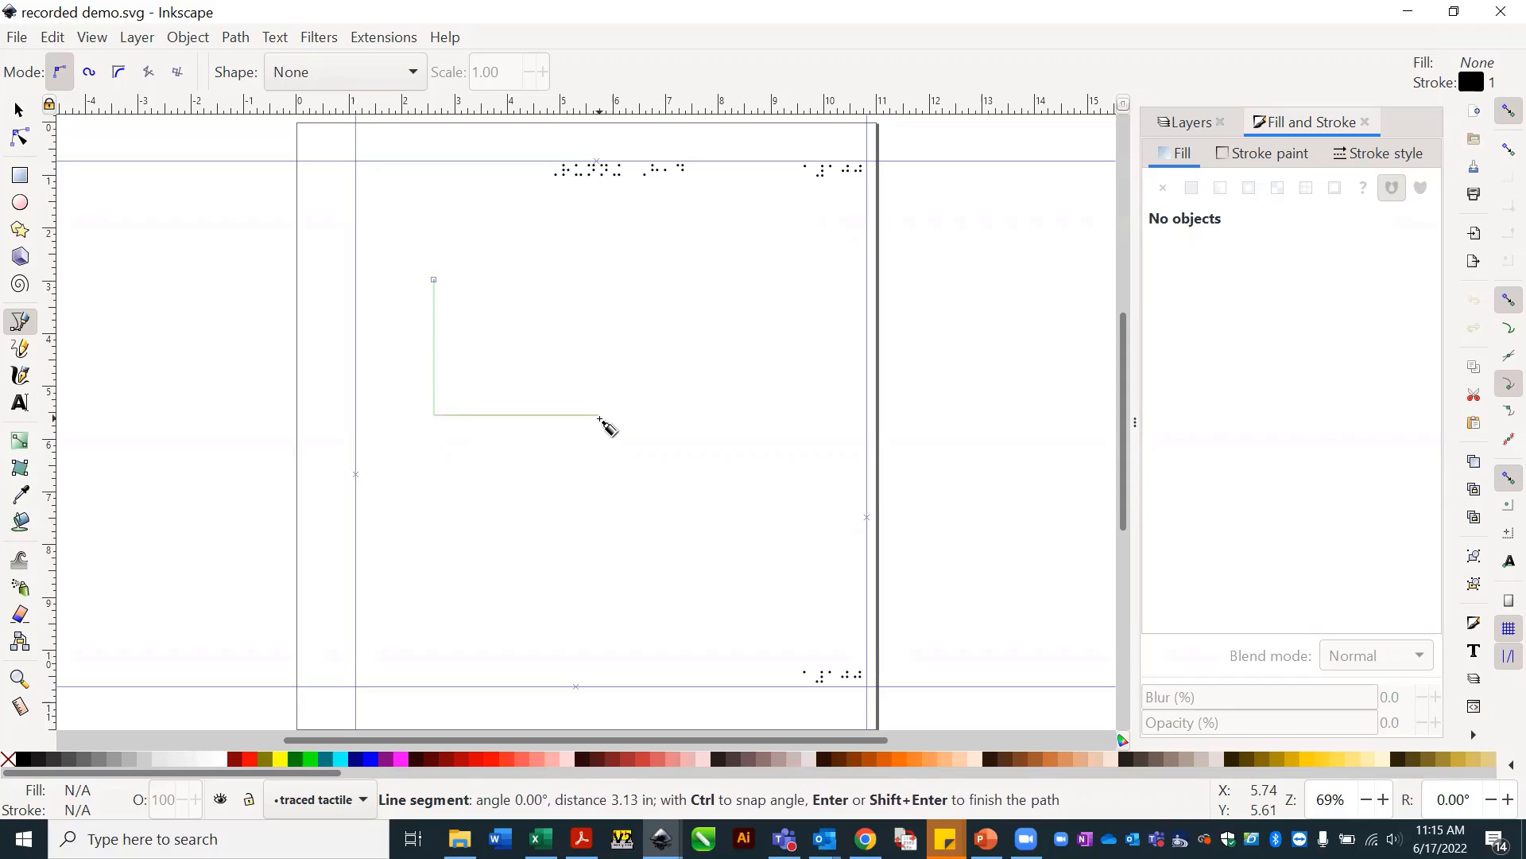
pyautogui.click(600, 415)
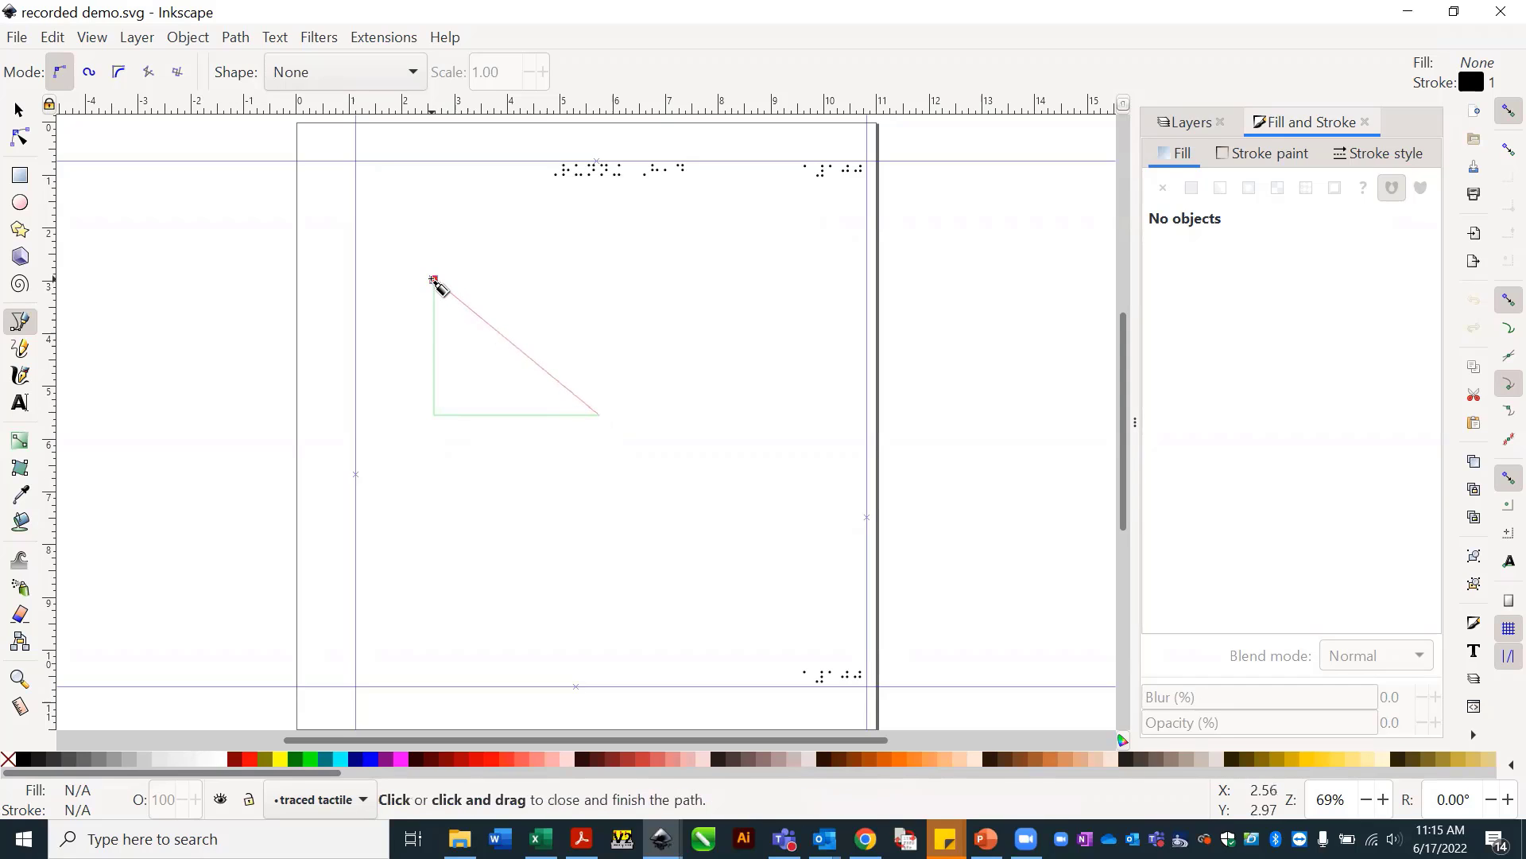
pyautogui.click(434, 280)
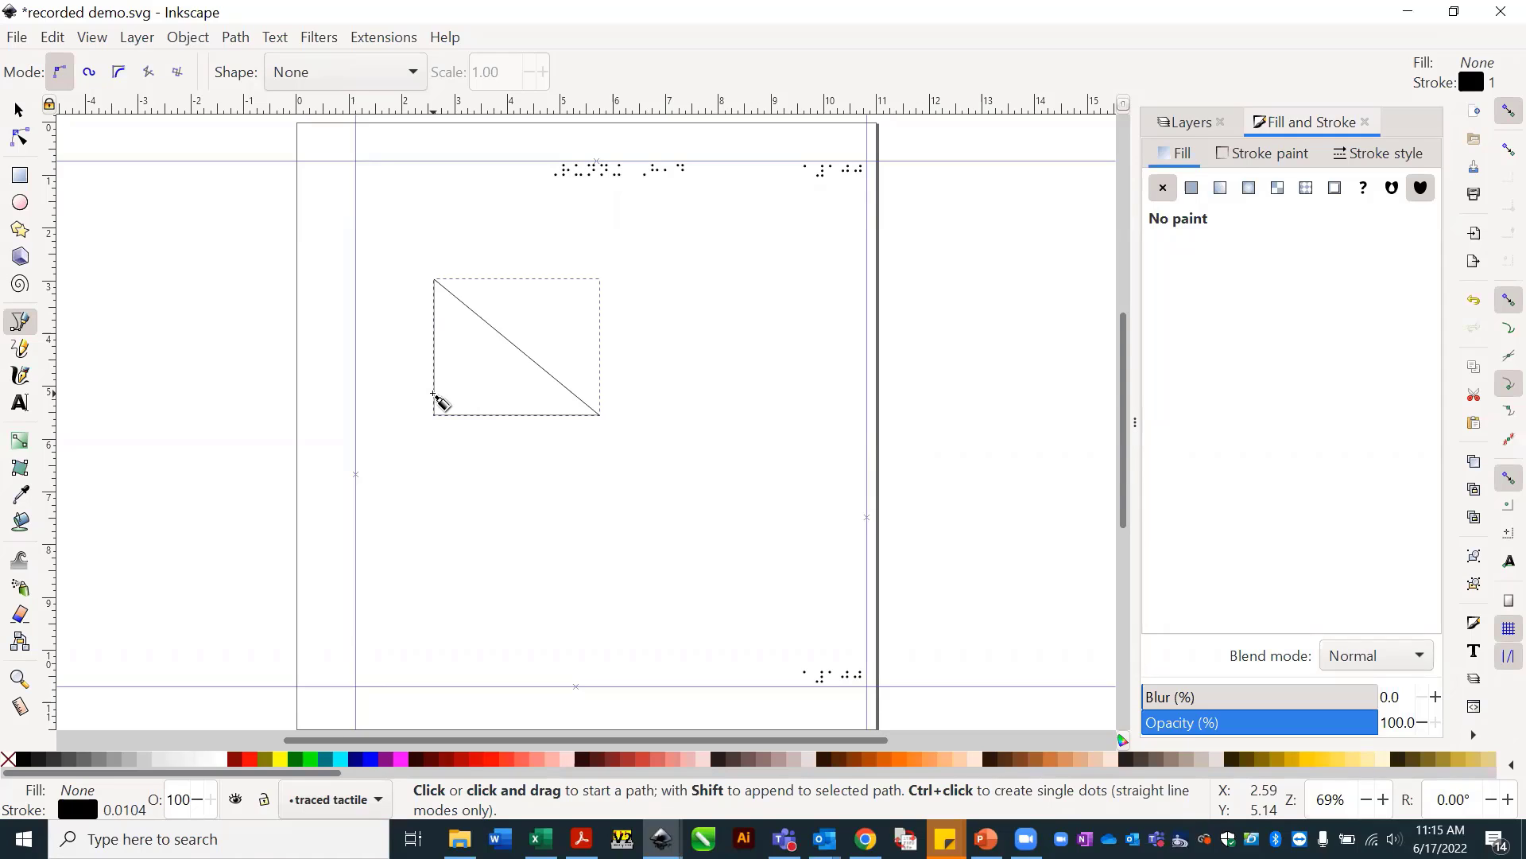
# Draw a right-angle marker of about 0.4 in inside the triangle's square corner.
pyautogui.click(433, 393)
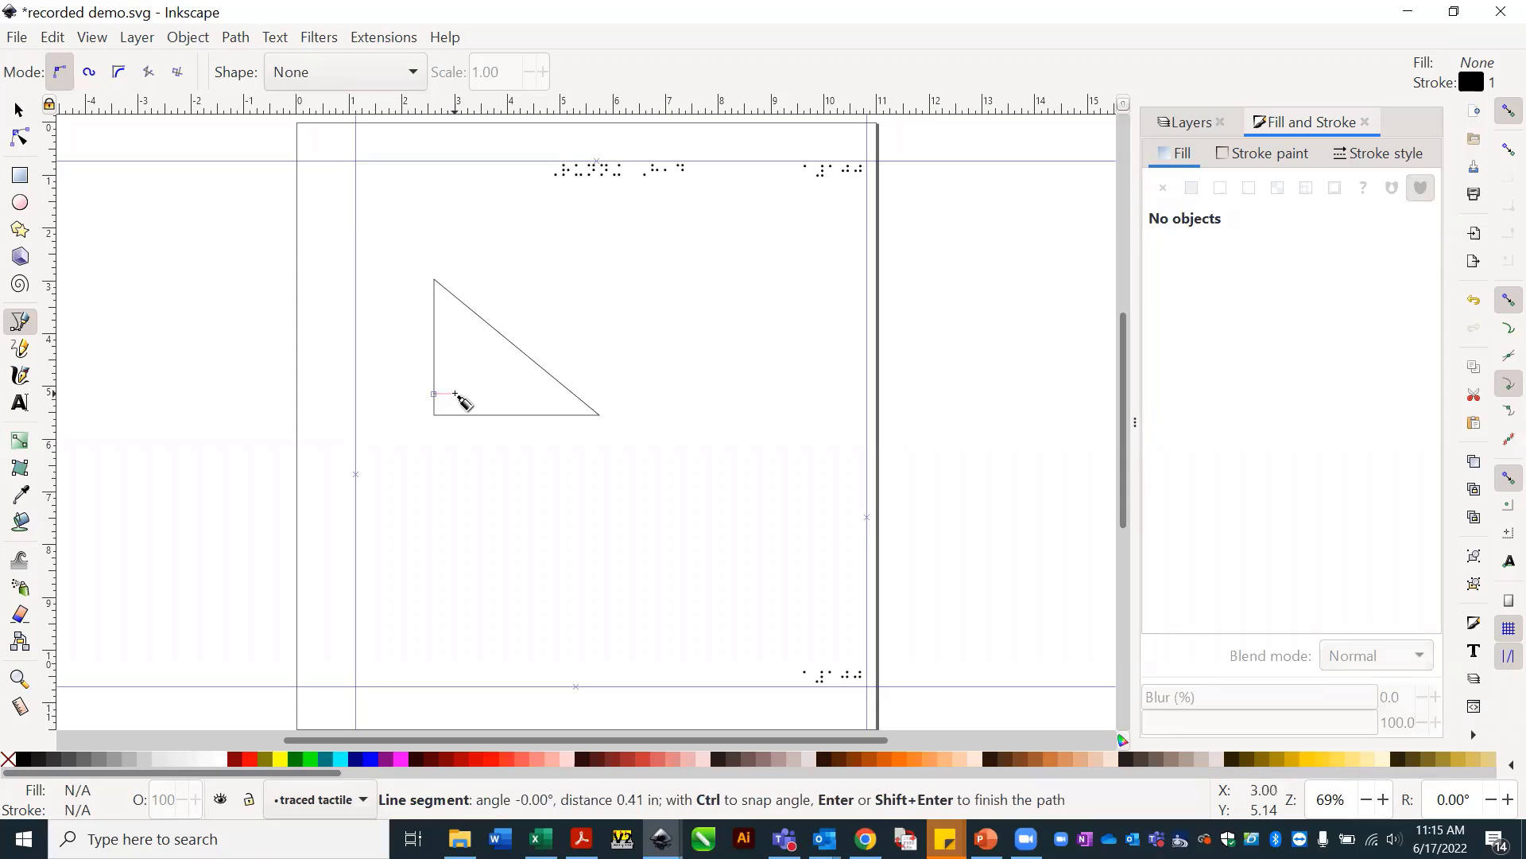
pyautogui.click(455, 393)
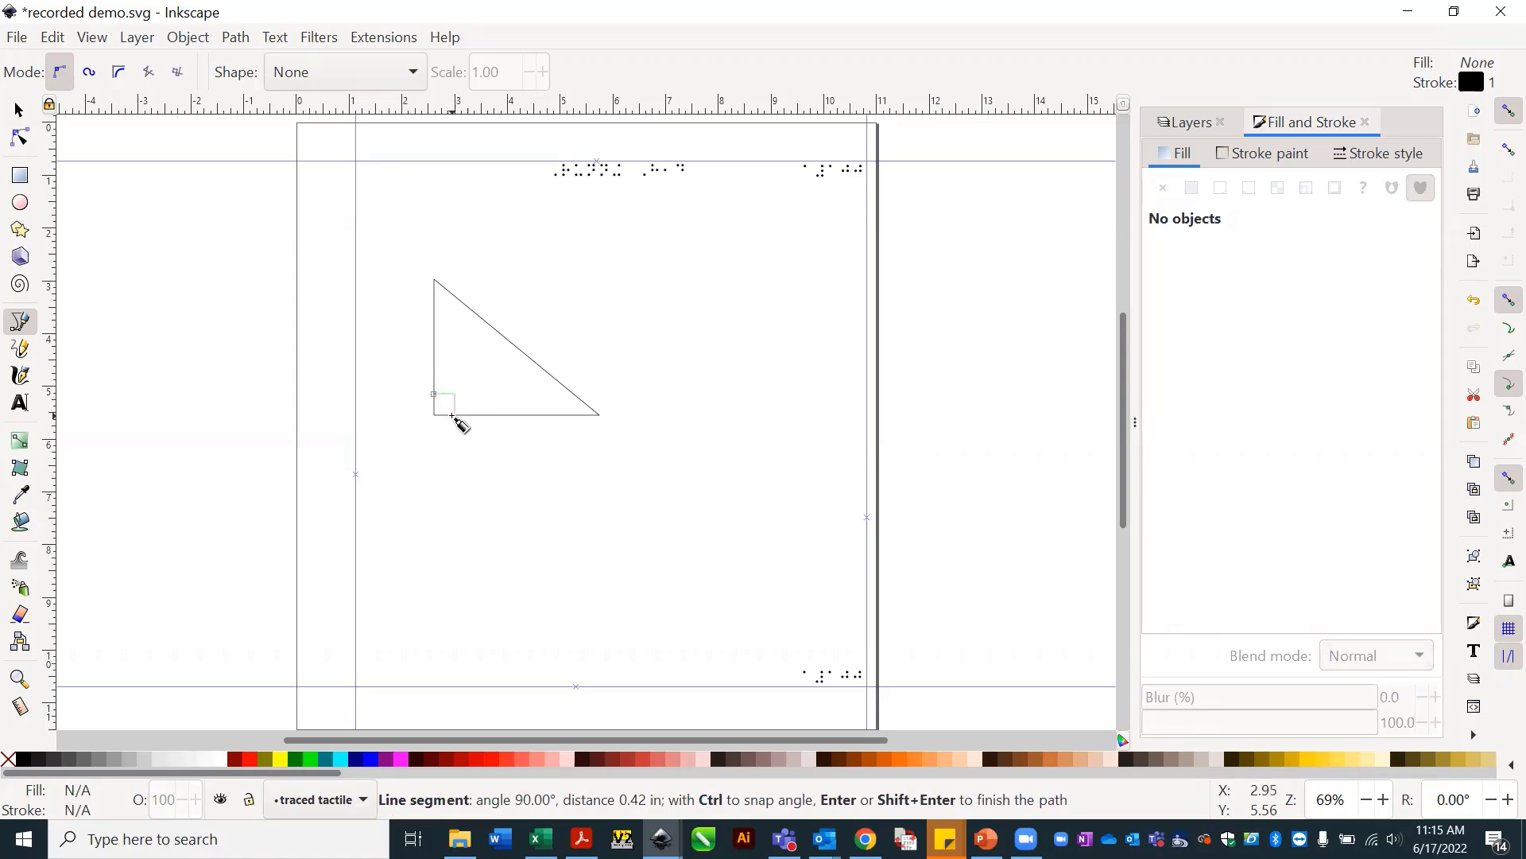
pyautogui.click(453, 414)
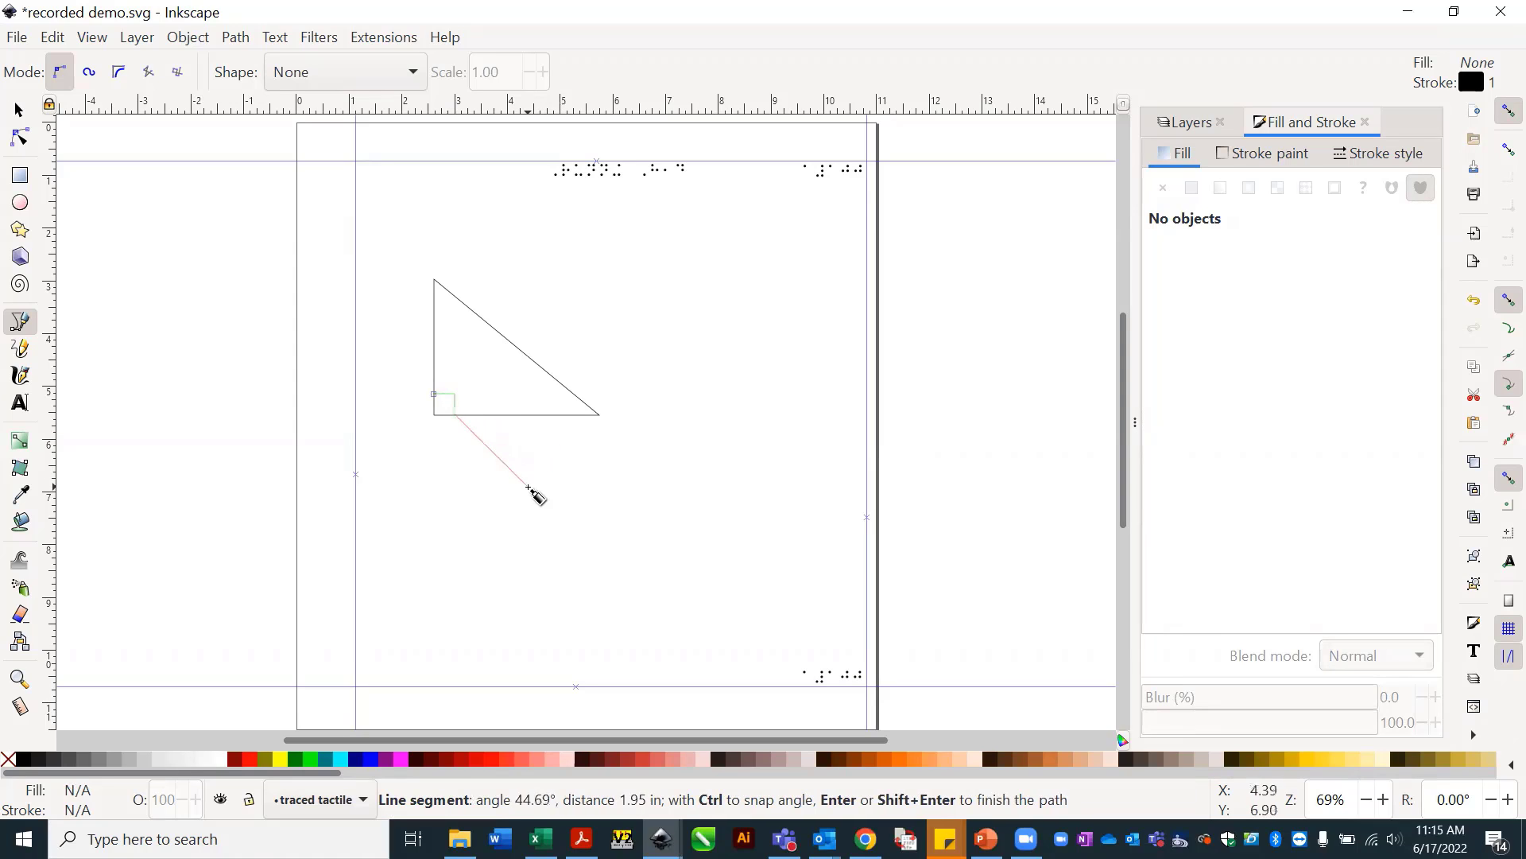
pyautogui.press('Return')
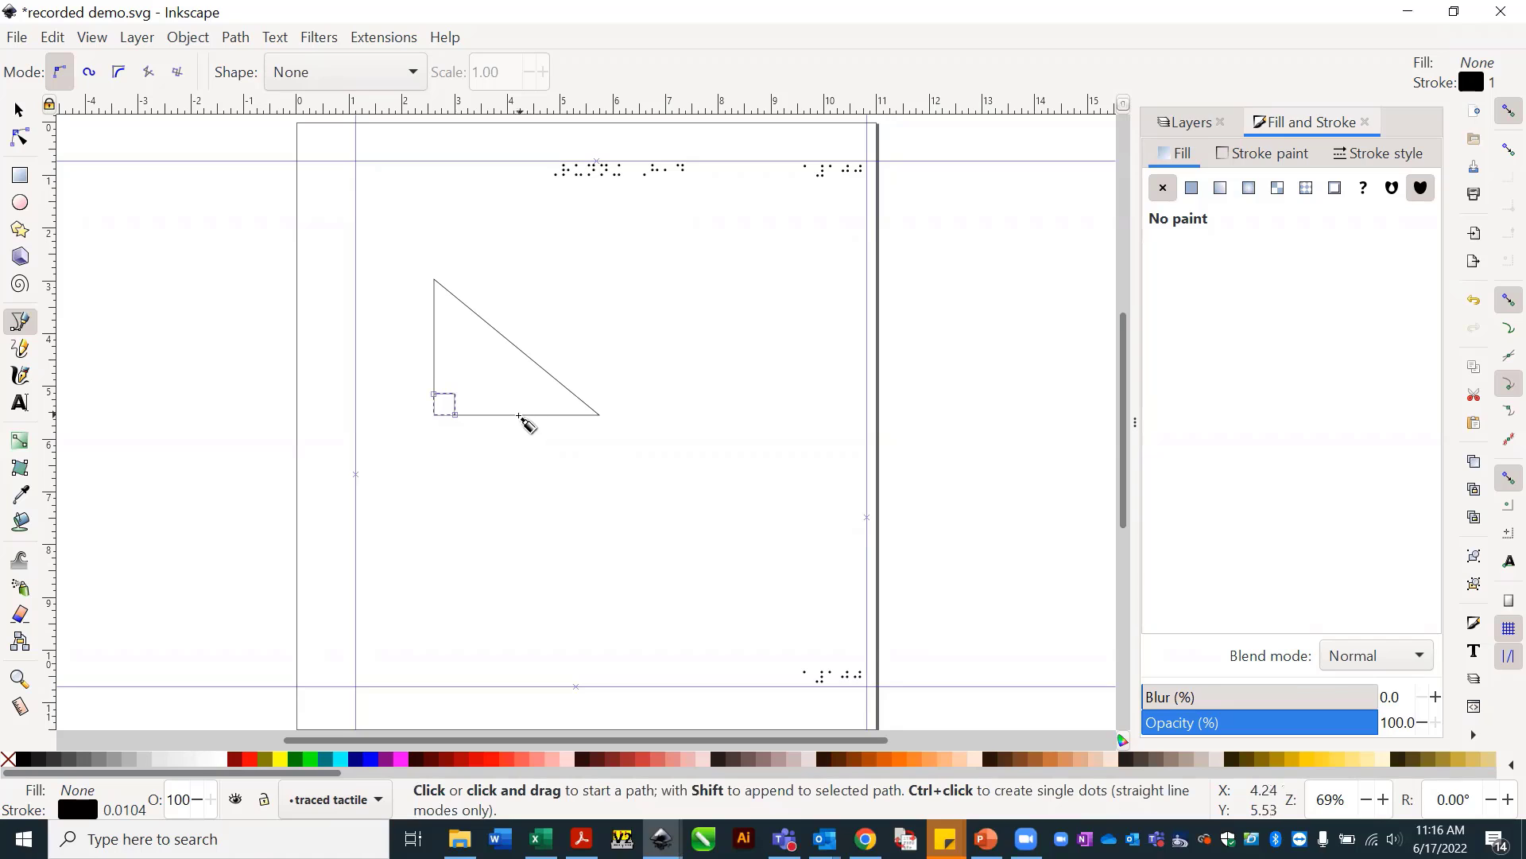
# Switch the triangle's stroke width unit to pt and set the width to 2.75 pt.
pyautogui.click(19, 109)
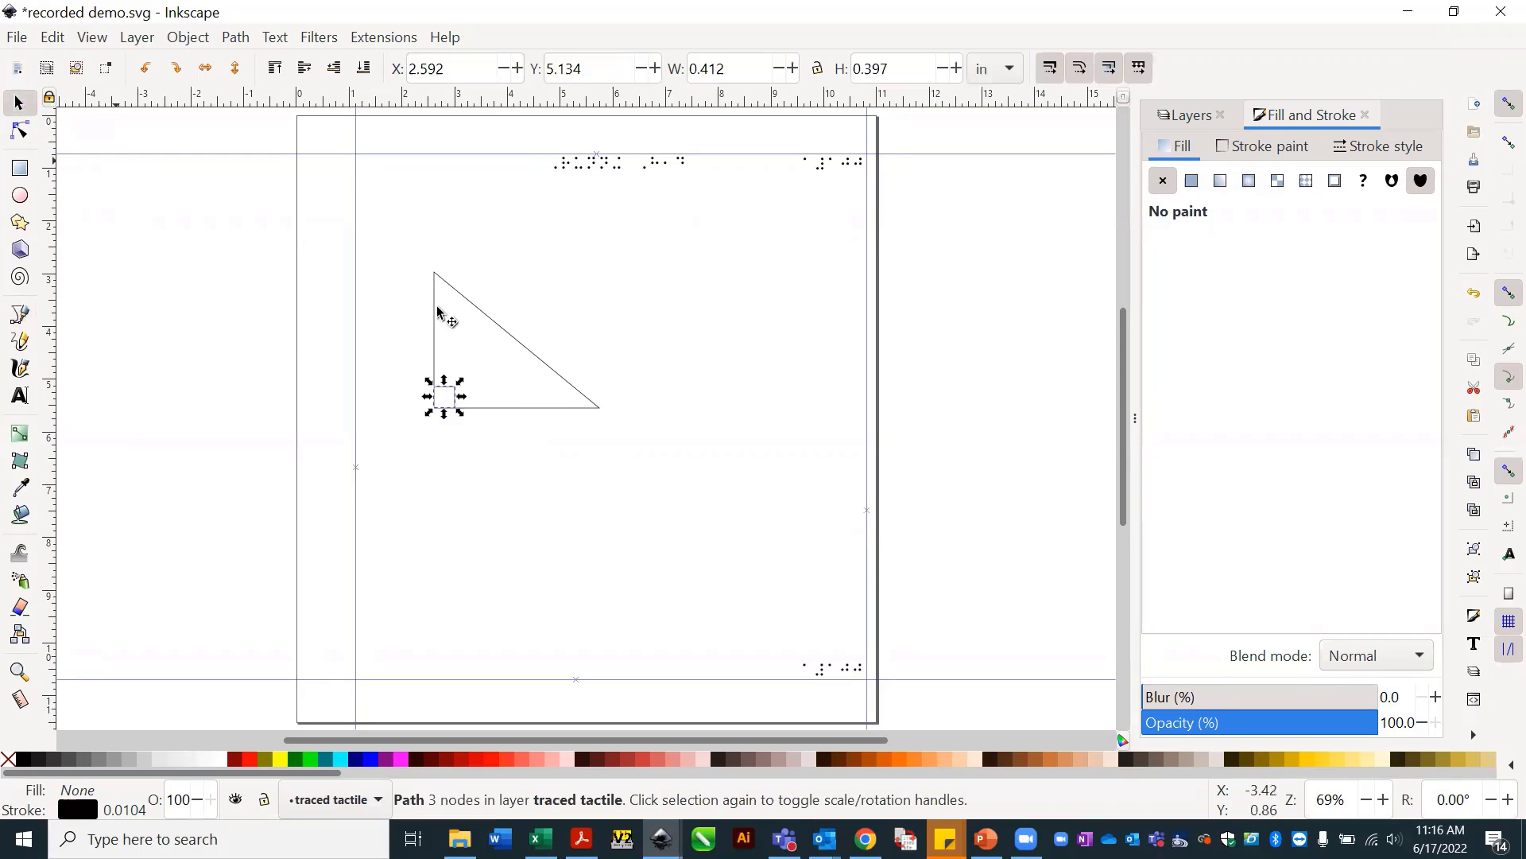
pyautogui.click(518, 411)
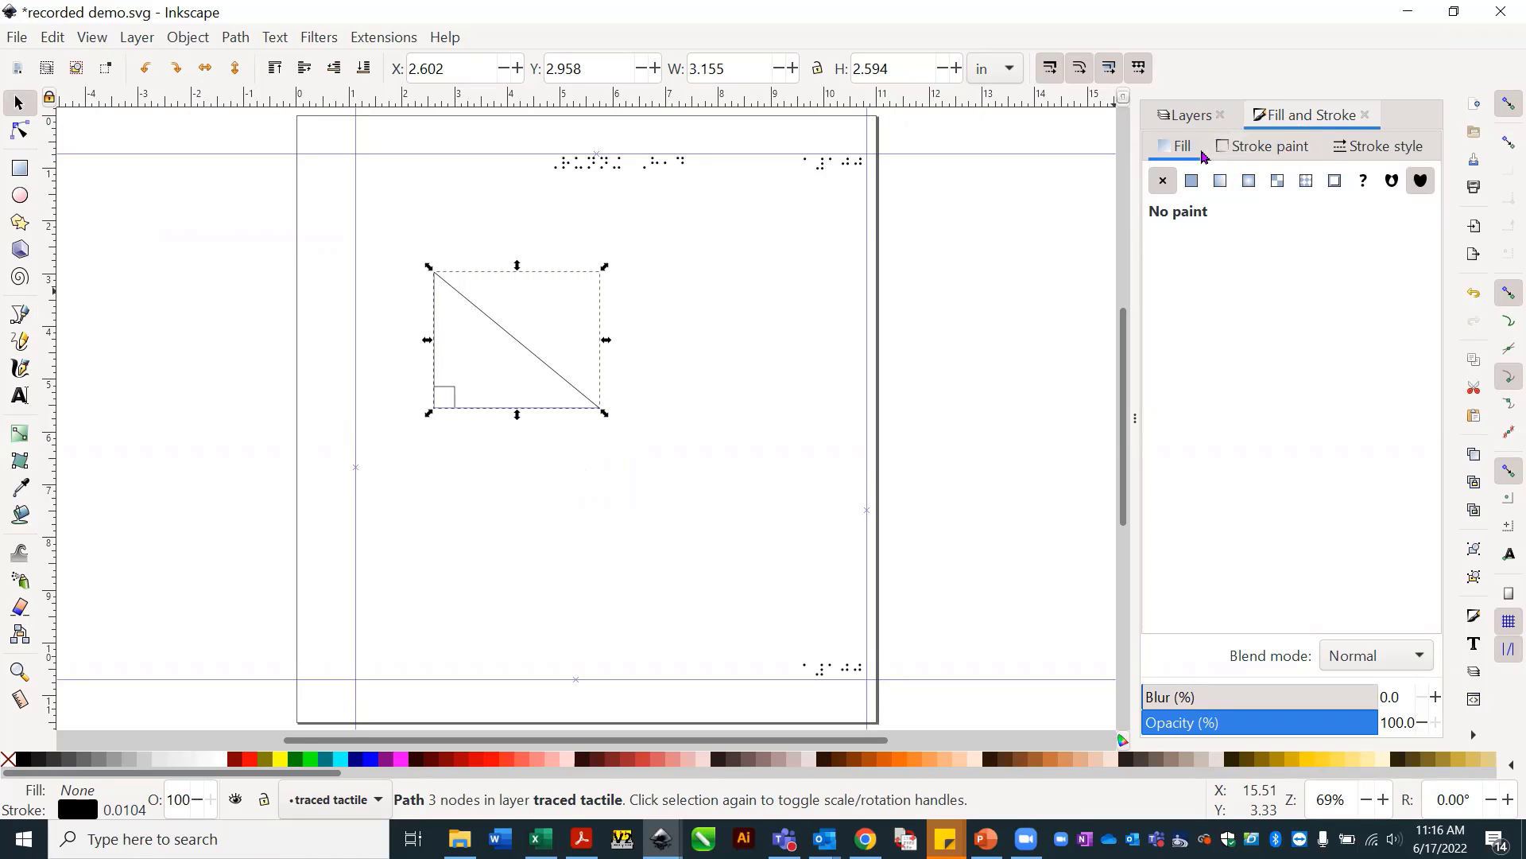
pyautogui.click(1372, 151)
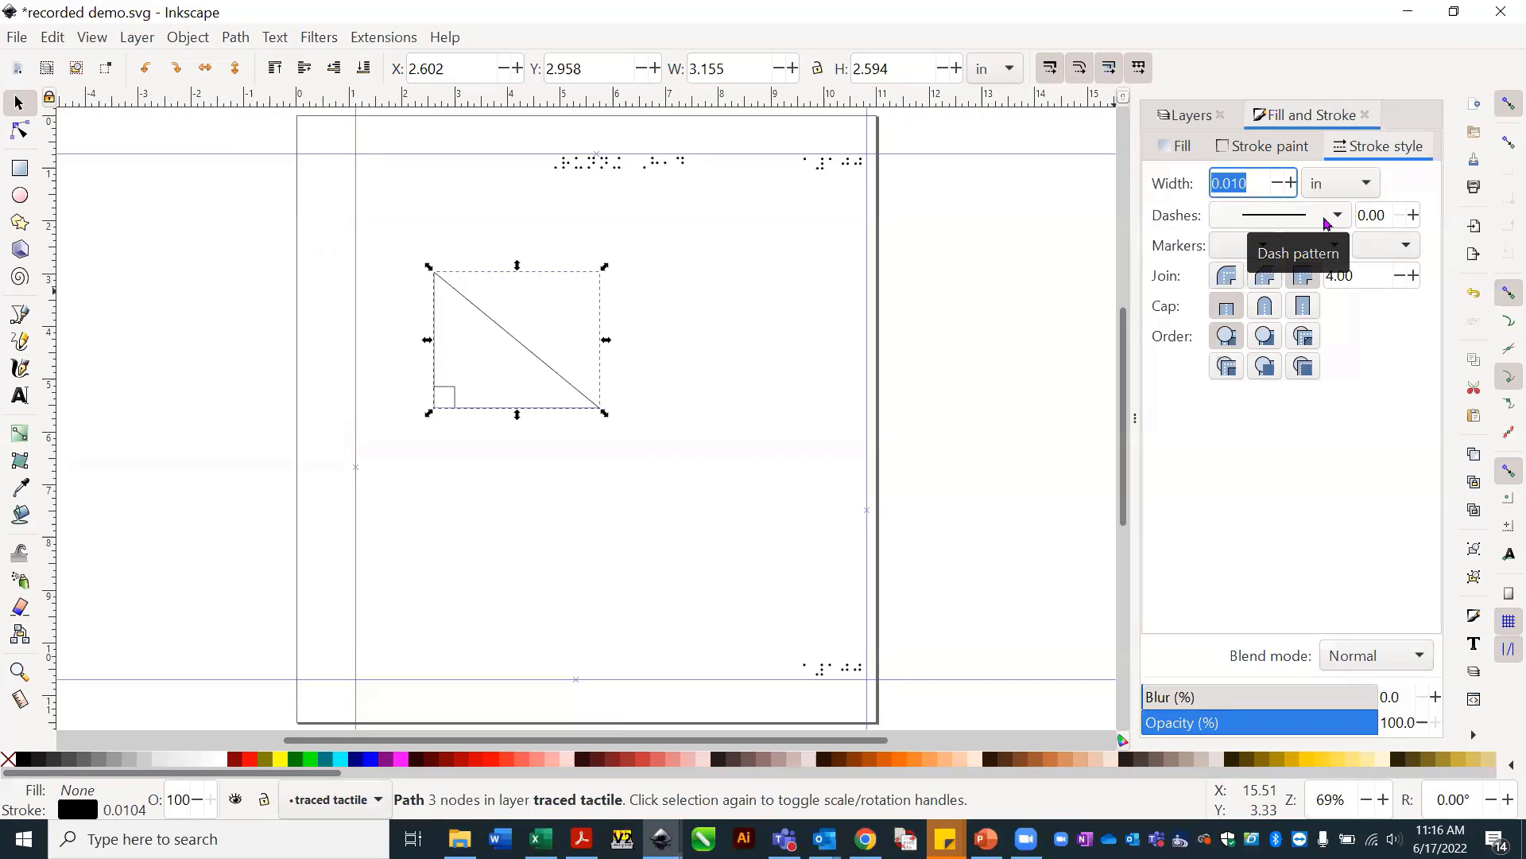
pyautogui.click(1362, 186)
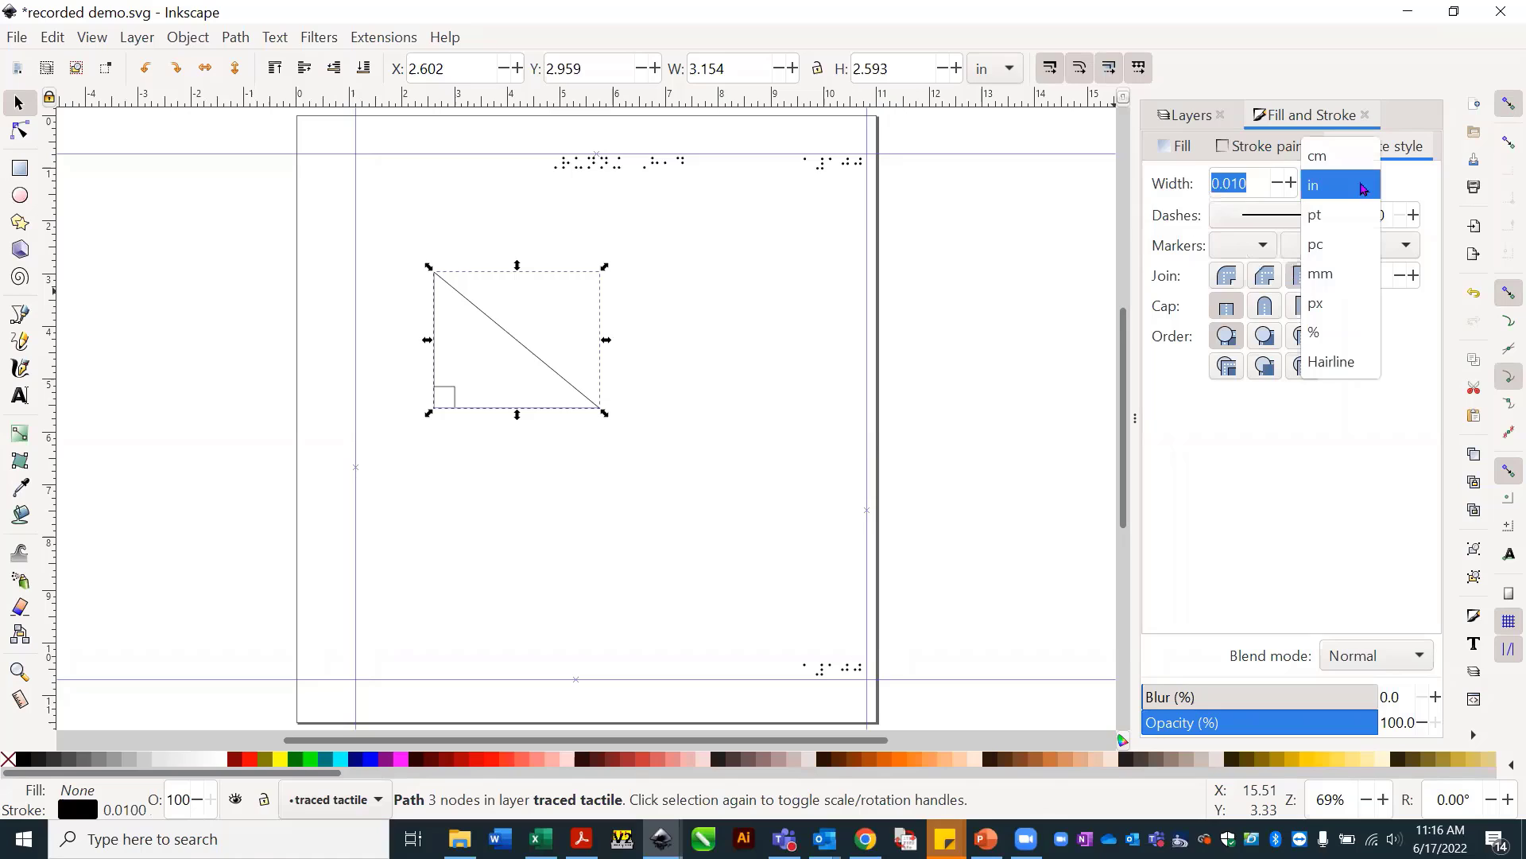
pyautogui.click(1335, 218)
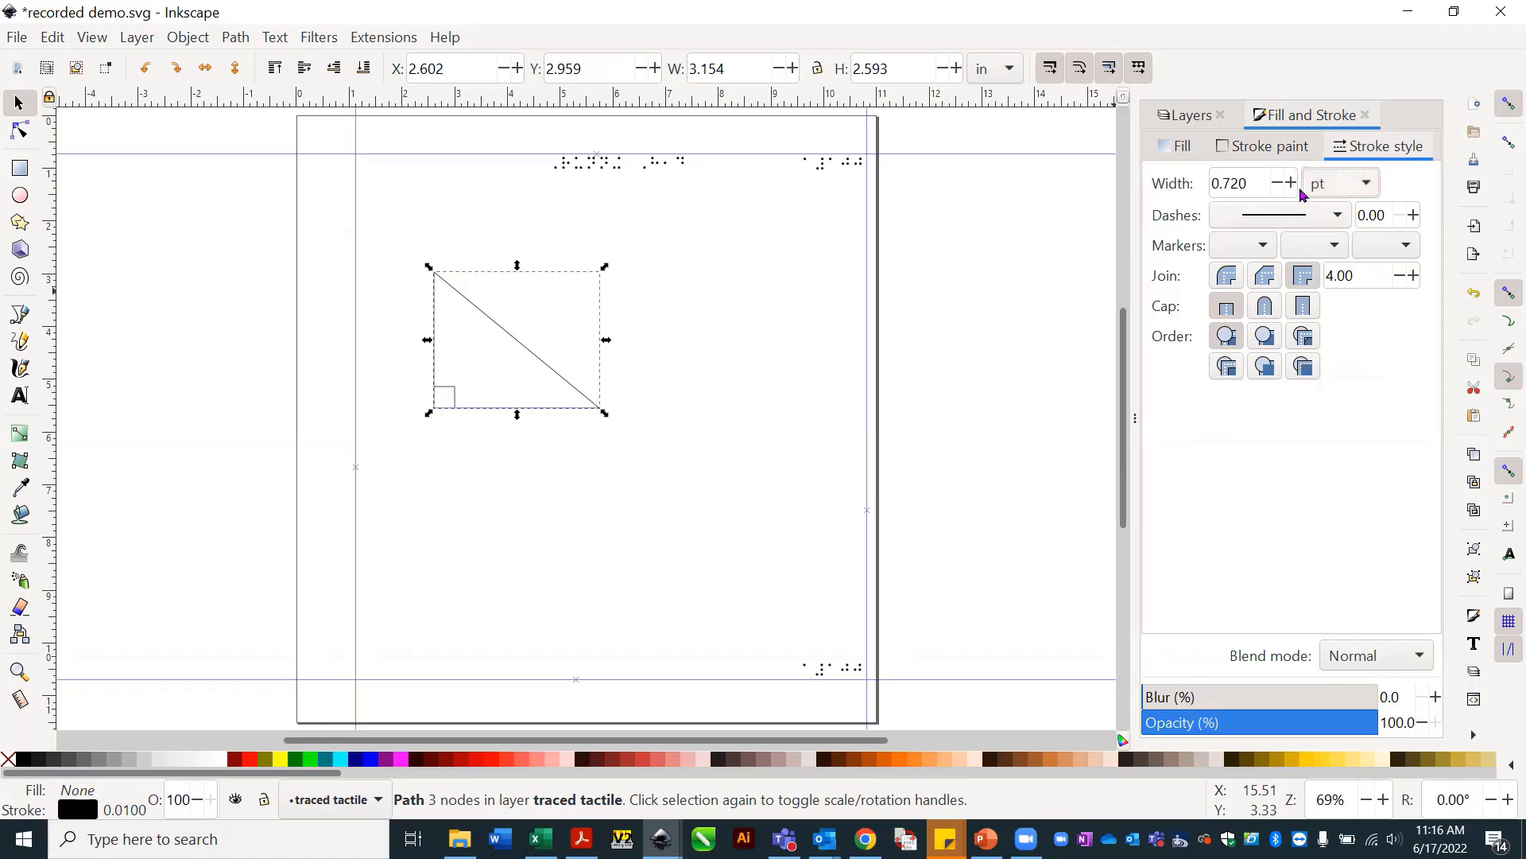
pyautogui.click(1254, 181)
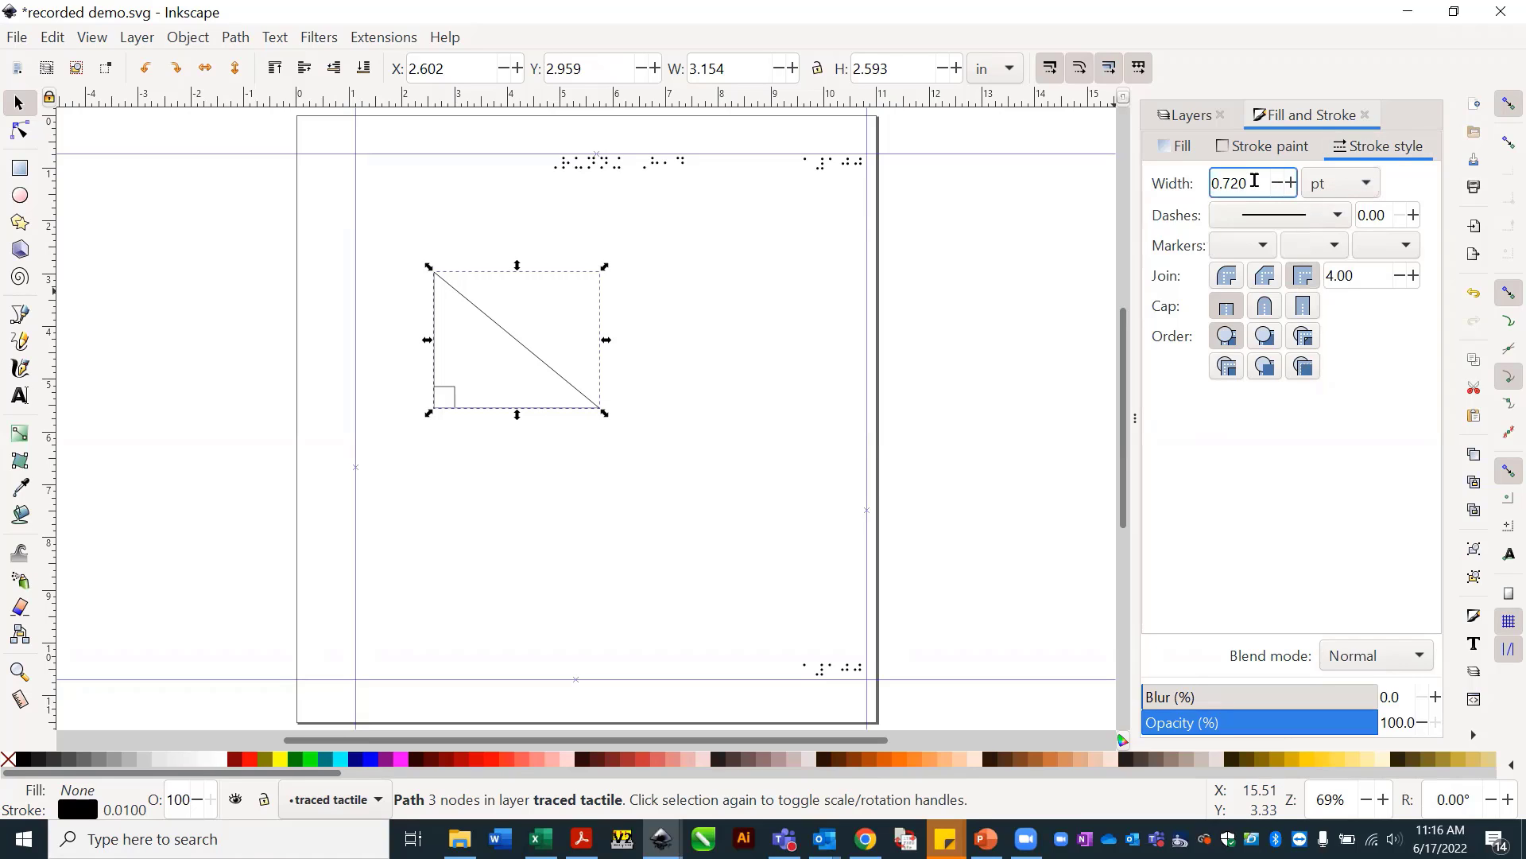
pyautogui.moveTo(1254, 181); pyautogui.dragTo(1174, 188)
pyautogui.write('1.')
pyautogui.moveTo(1237, 176); pyautogui.dragTo(1142, 177)
pyautogui.write('2.75')
pyautogui.press('Return')
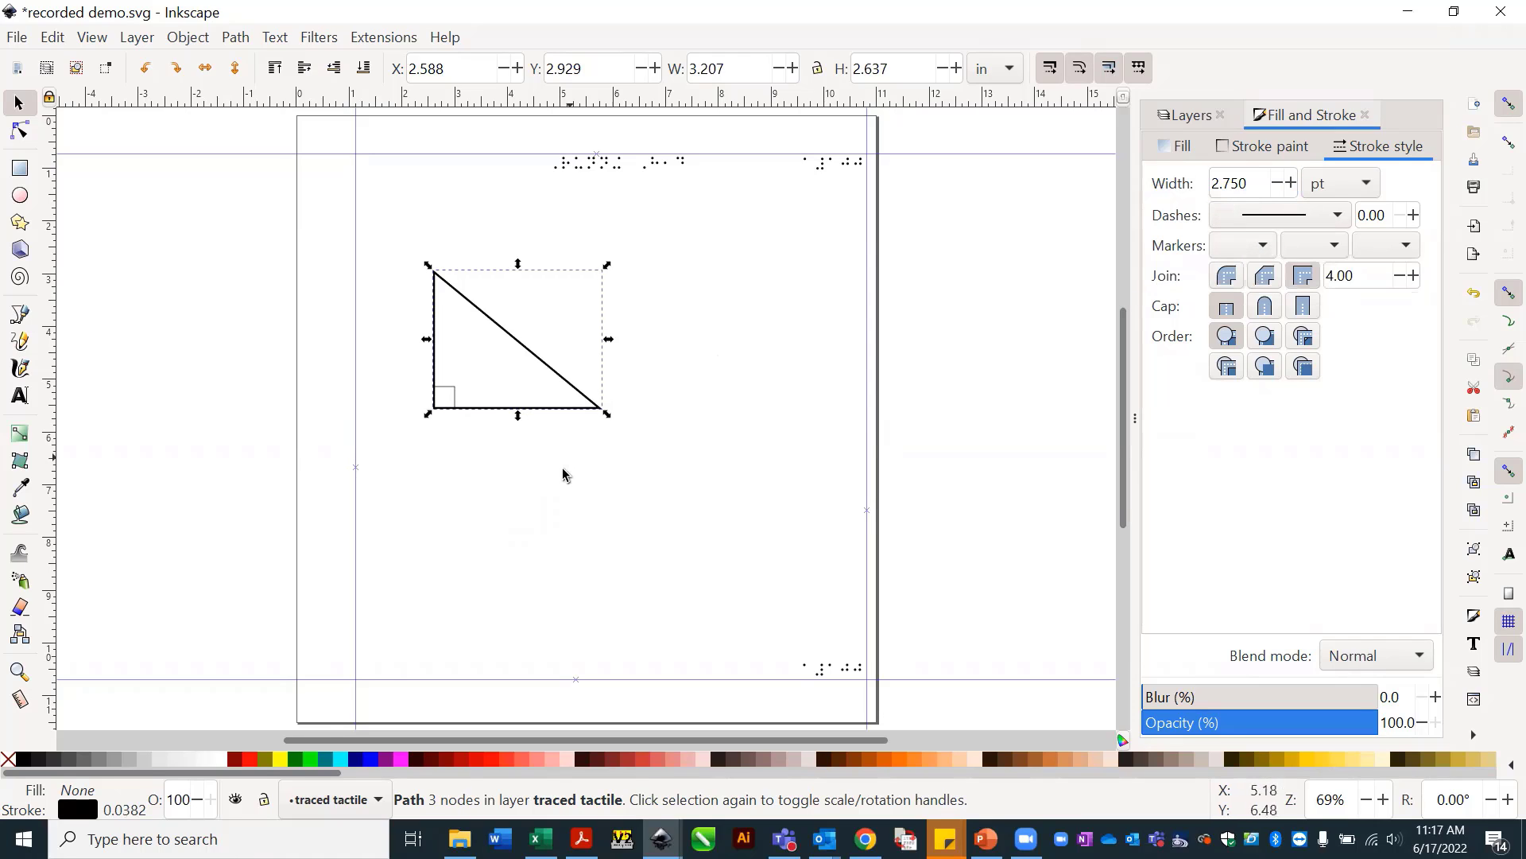
# Delete the triangle together with its right-angle marker.
pyautogui.click(546, 543)
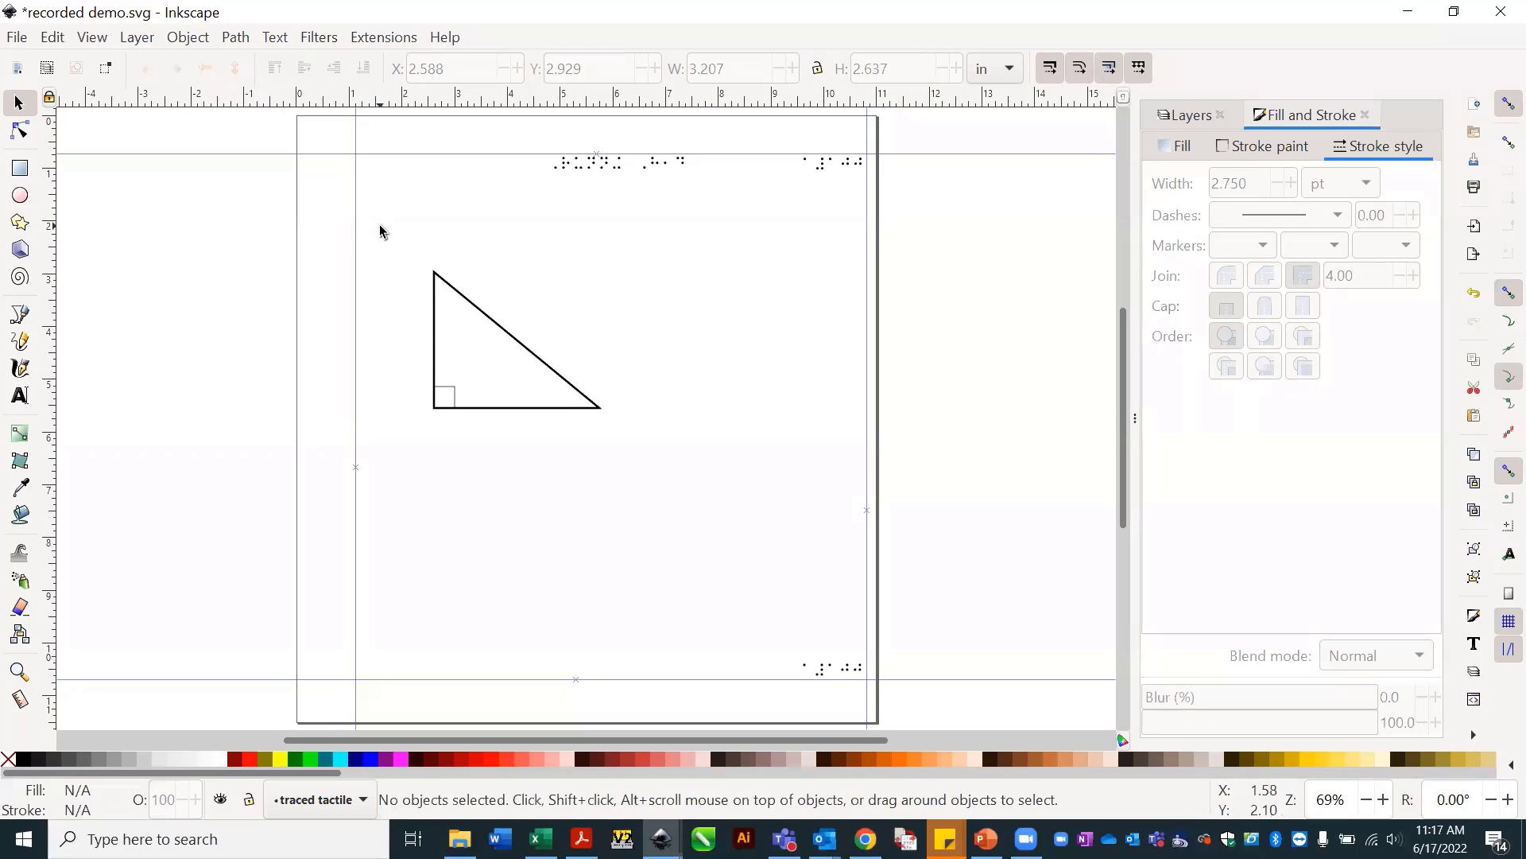
pyautogui.moveTo(380, 229)
pyautogui.mouseDown()
pyautogui.moveTo(476, 431)
pyautogui.moveTo(551, 471)
pyautogui.moveTo(670, 479)
pyautogui.mouseUp()
pyautogui.press('Delete')
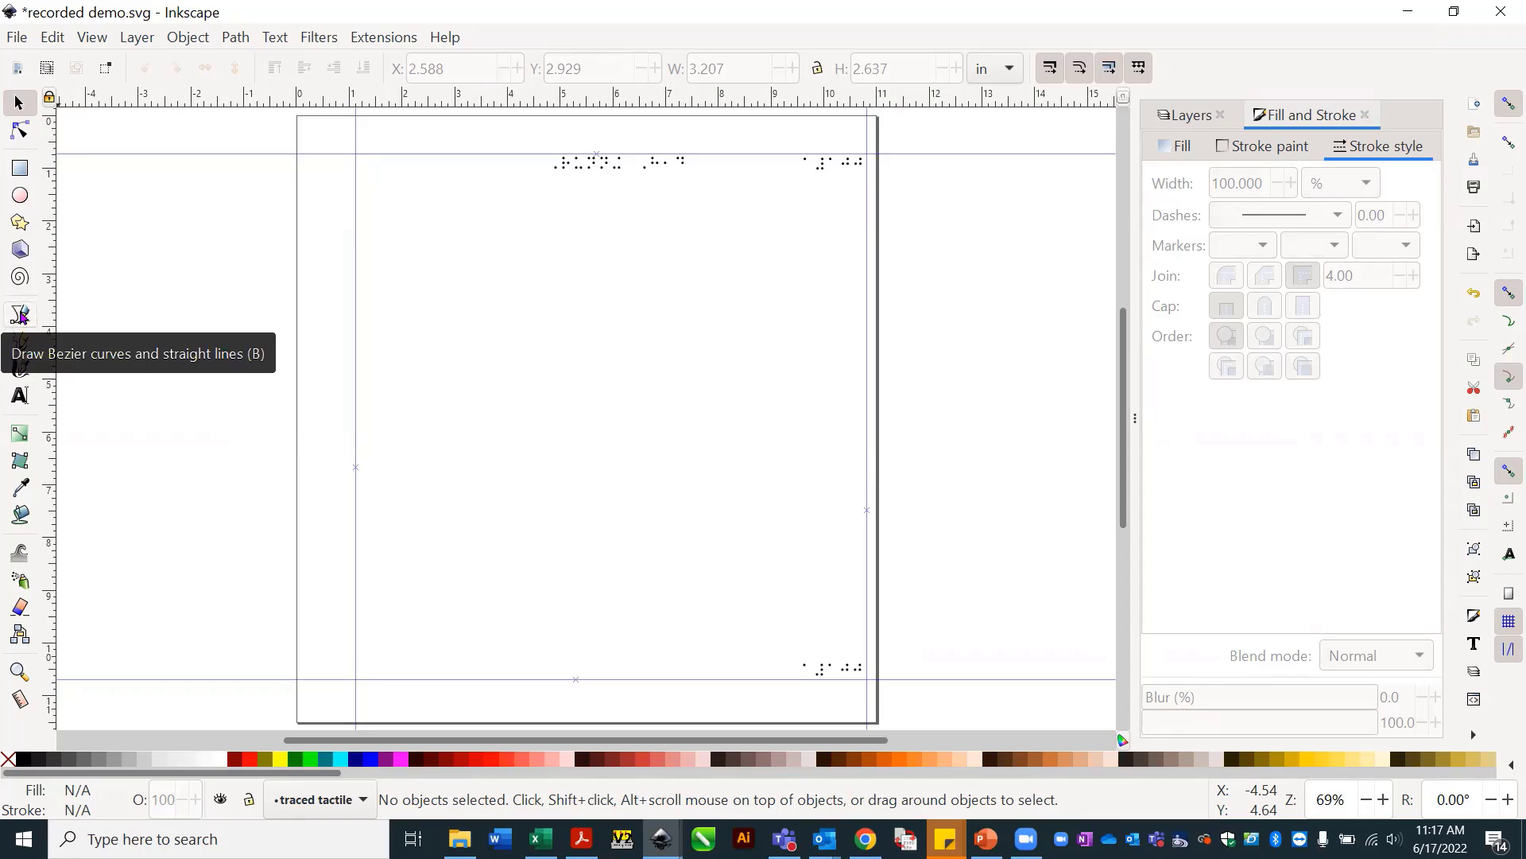
# Draw an open, wavy Bezier curve across the middle of the page, with an upper hump followed by a lower dip.
pyautogui.click(20, 315)
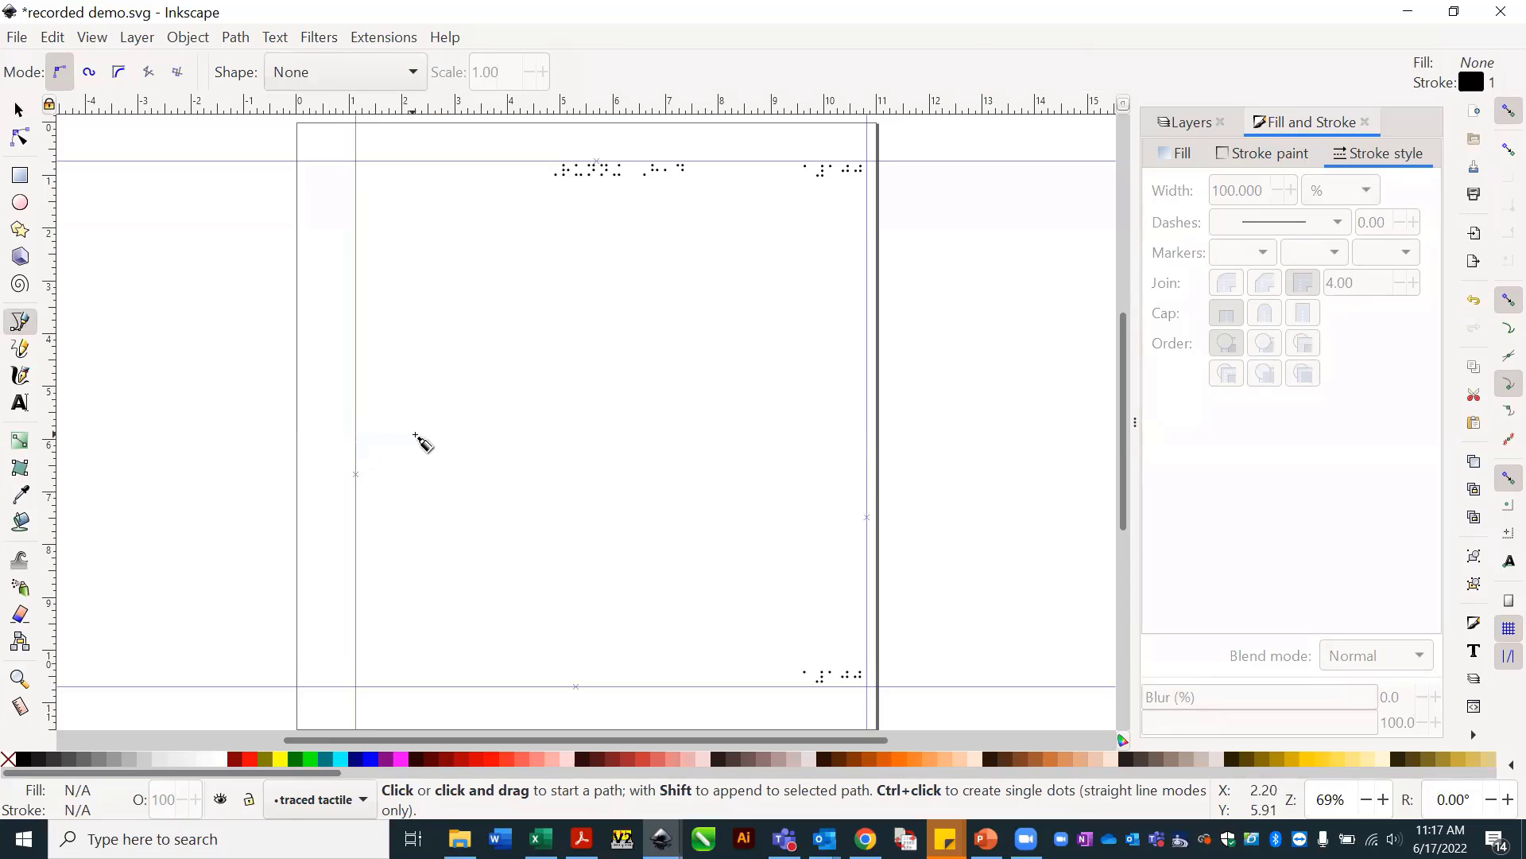
pyautogui.moveTo(395, 448); pyautogui.dragTo(415, 448)
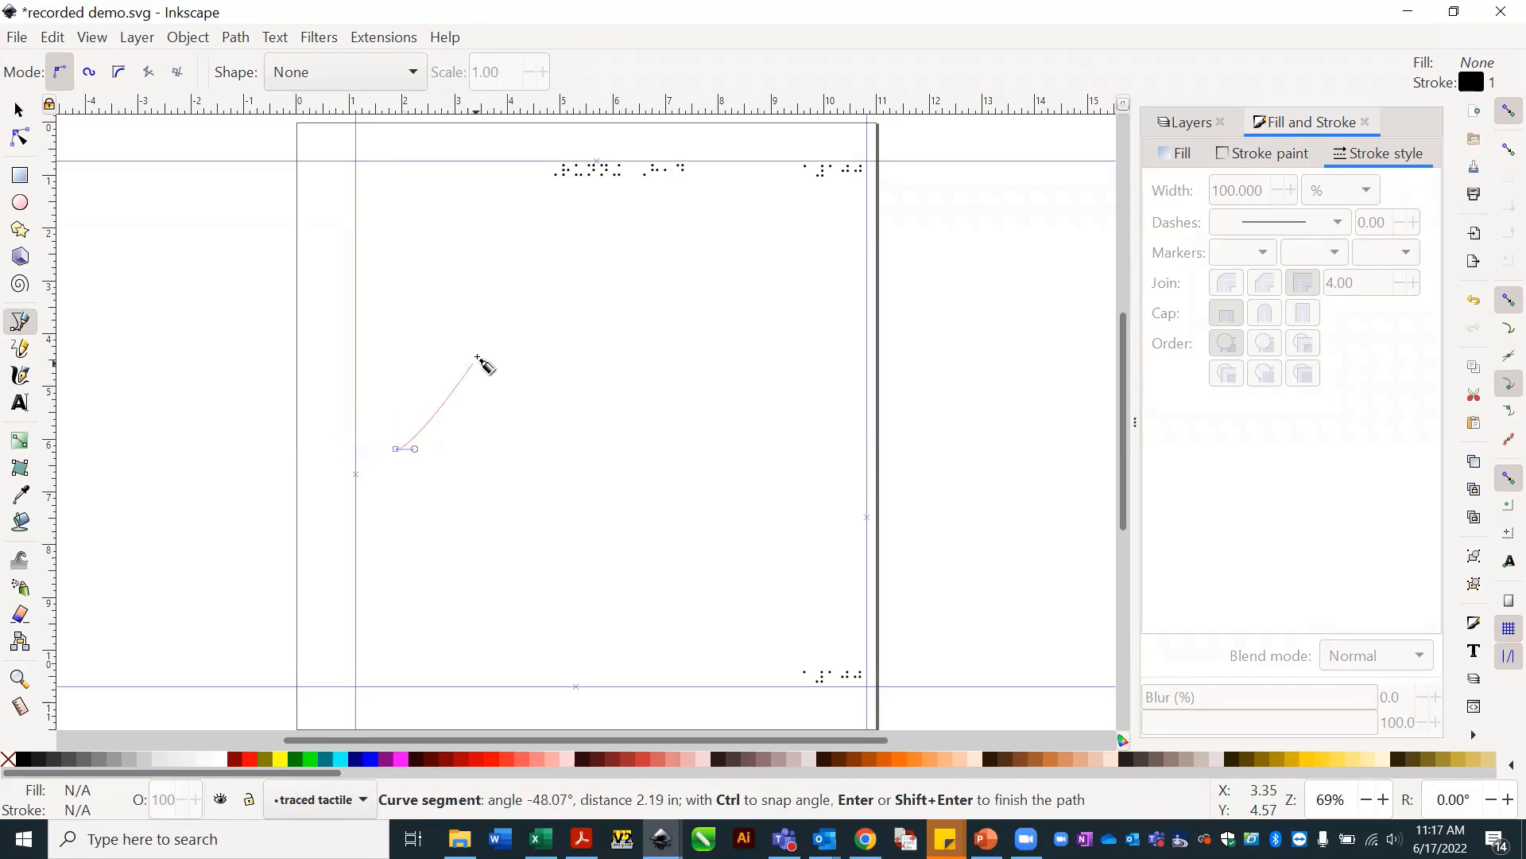
pyautogui.moveTo(625, 384); pyautogui.dragTo(627, 400)
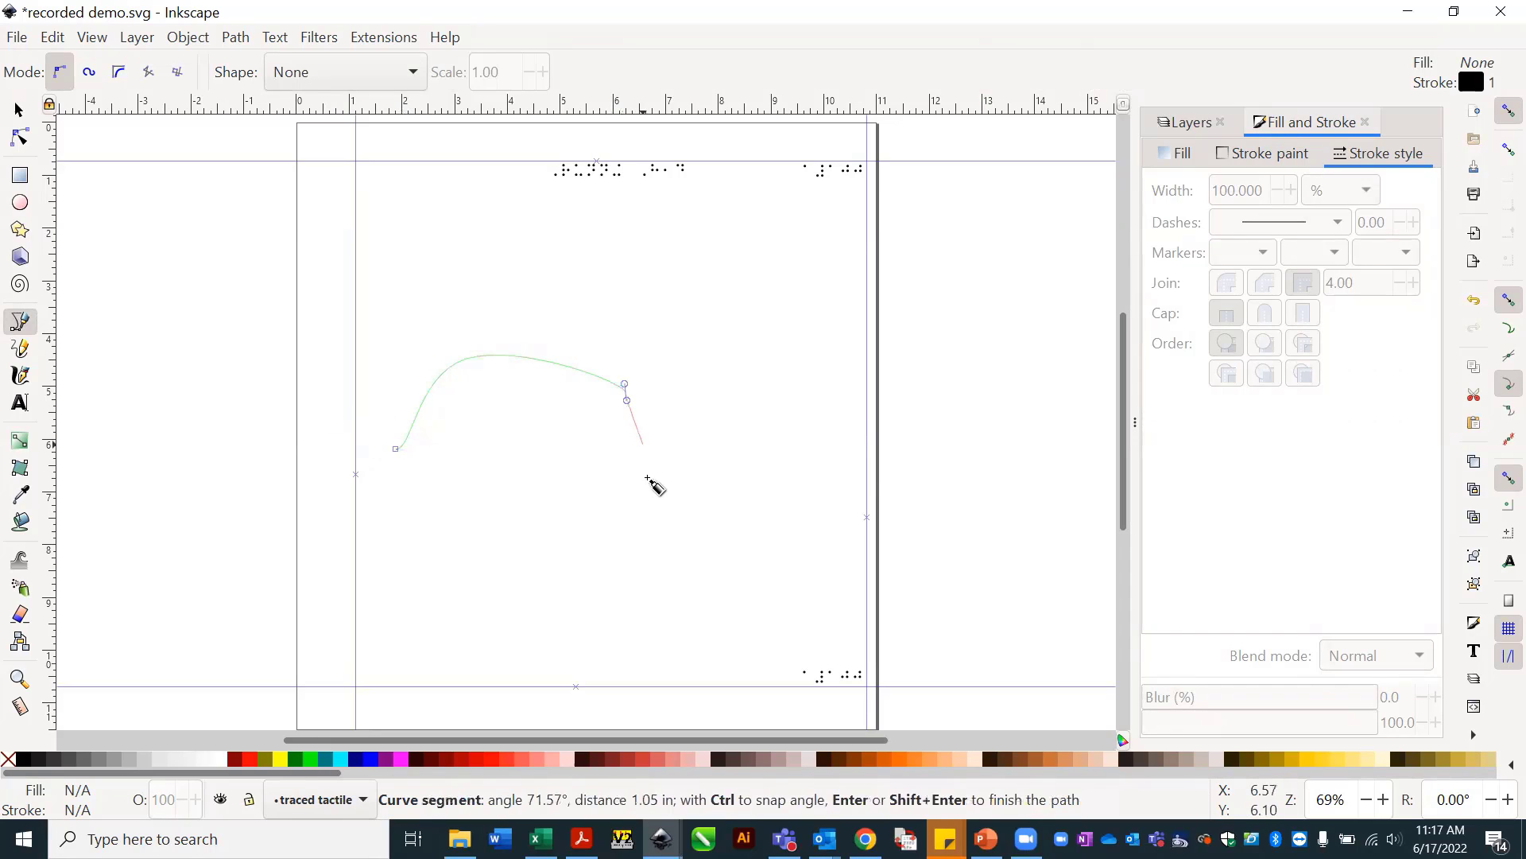
pyautogui.moveTo(670, 515); pyautogui.dragTo(771, 573)
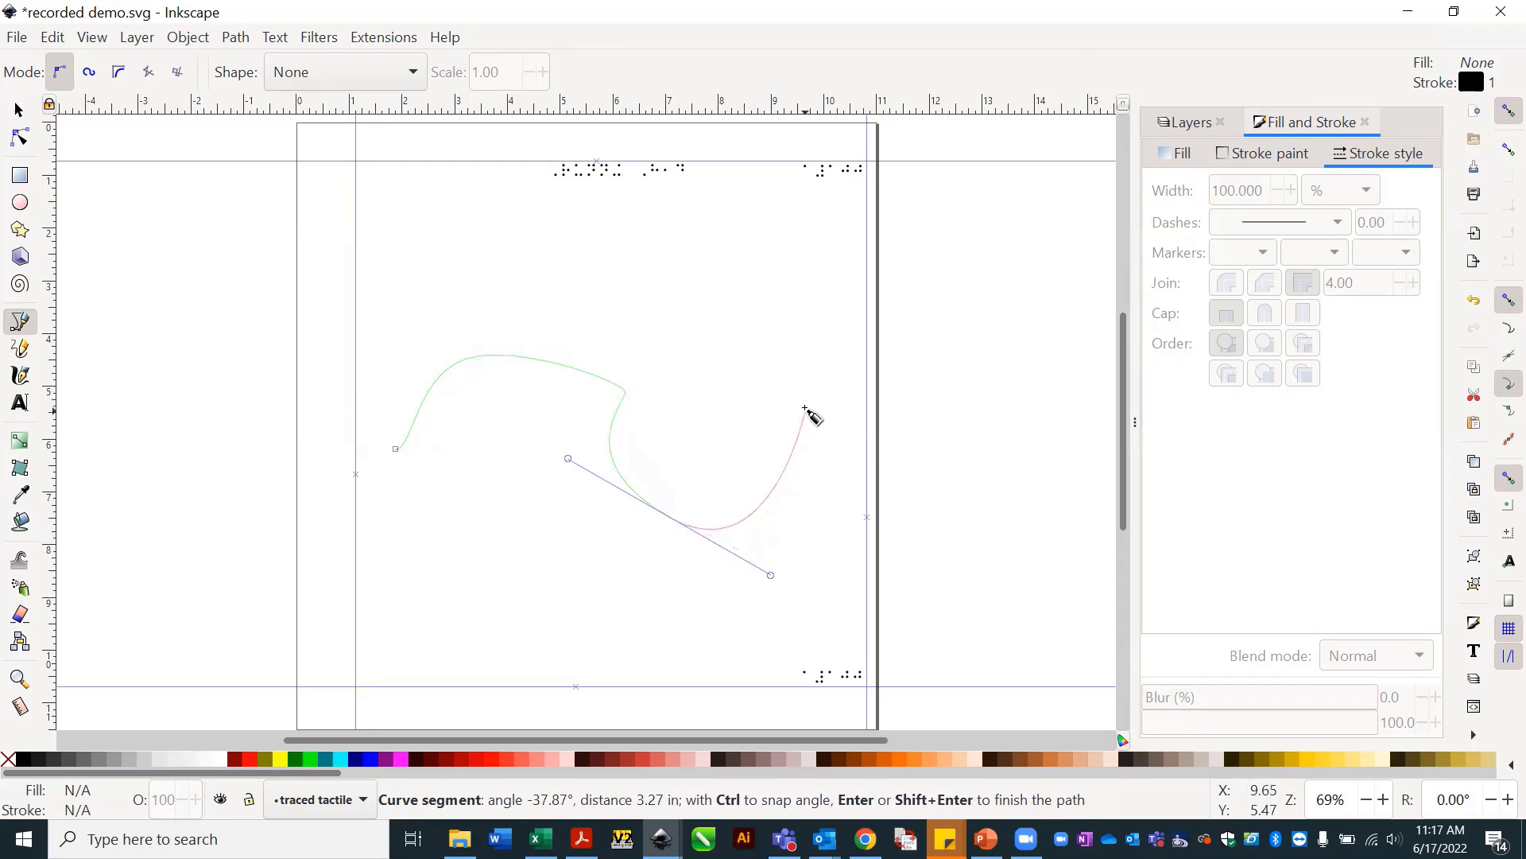
pyautogui.moveTo(805, 408); pyautogui.dragTo(827, 359)
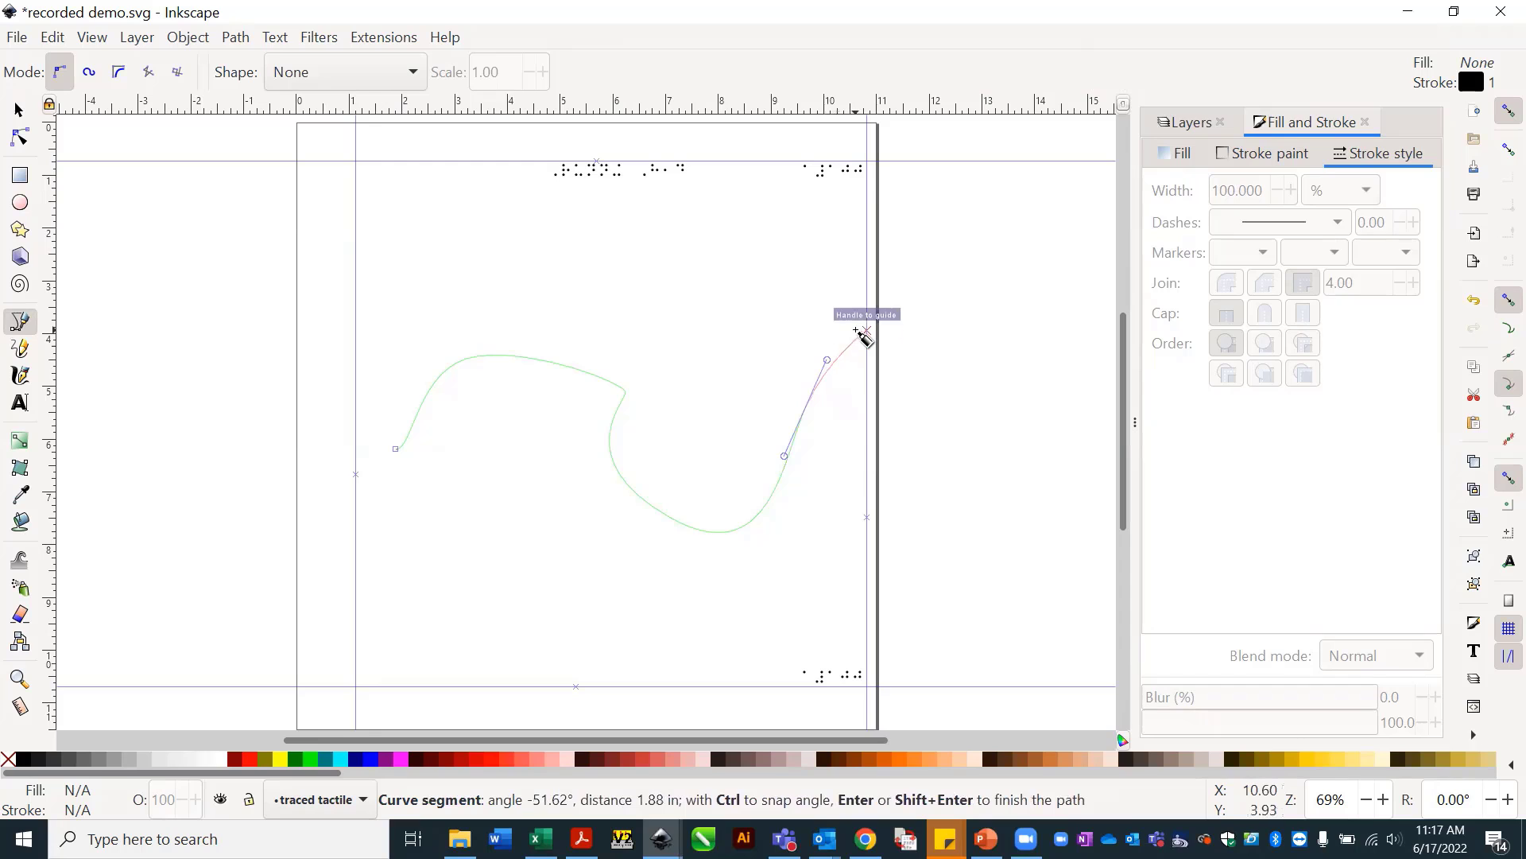
pyautogui.press('Return')
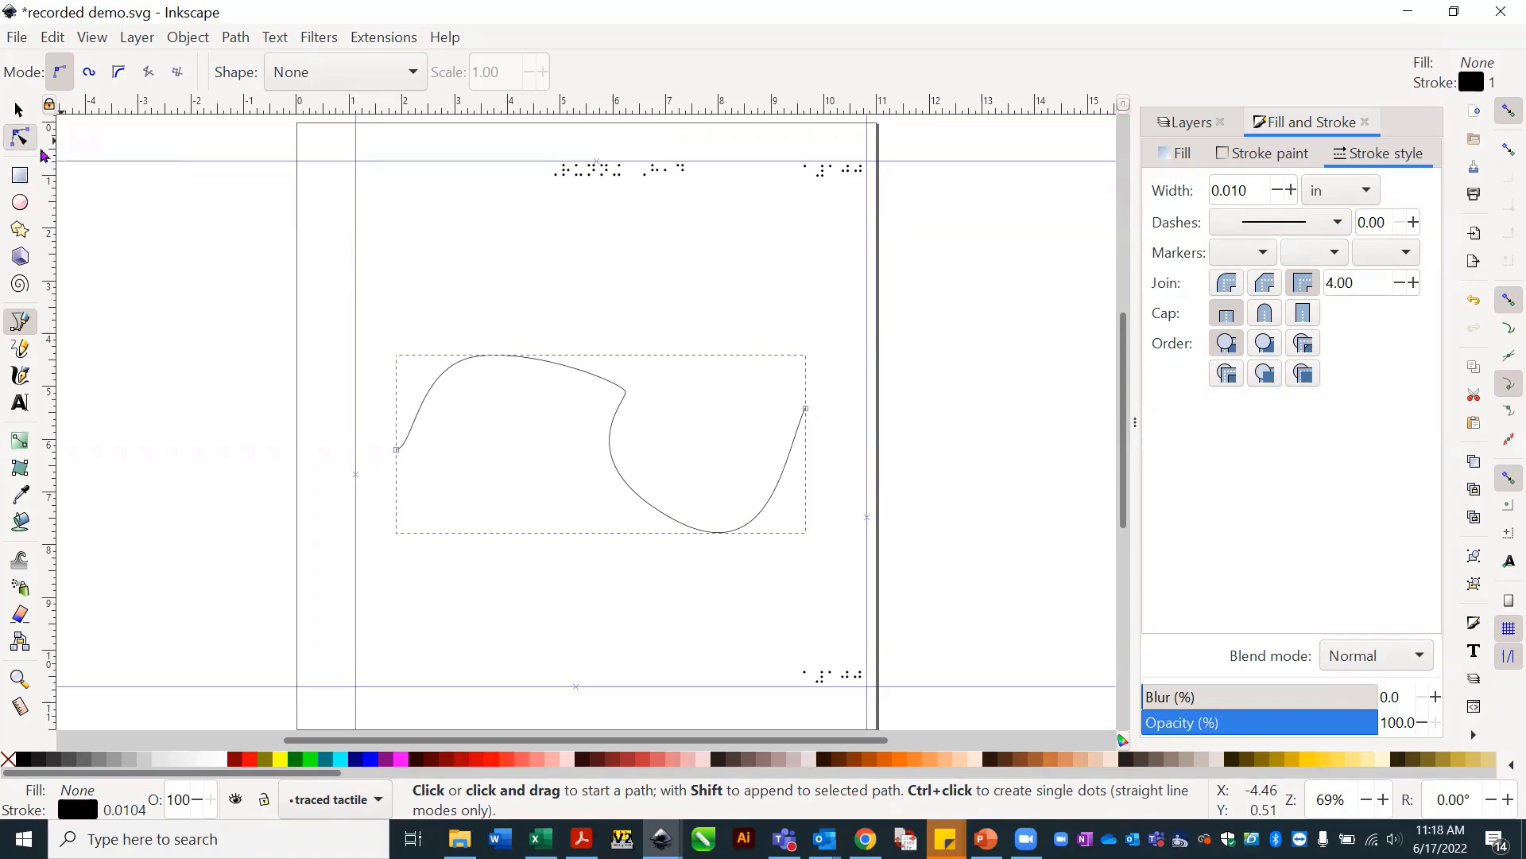
# Make the sharp node in the middle of the curve smooth and extend both its handles to round off the bend.
pyautogui.click(19, 139)
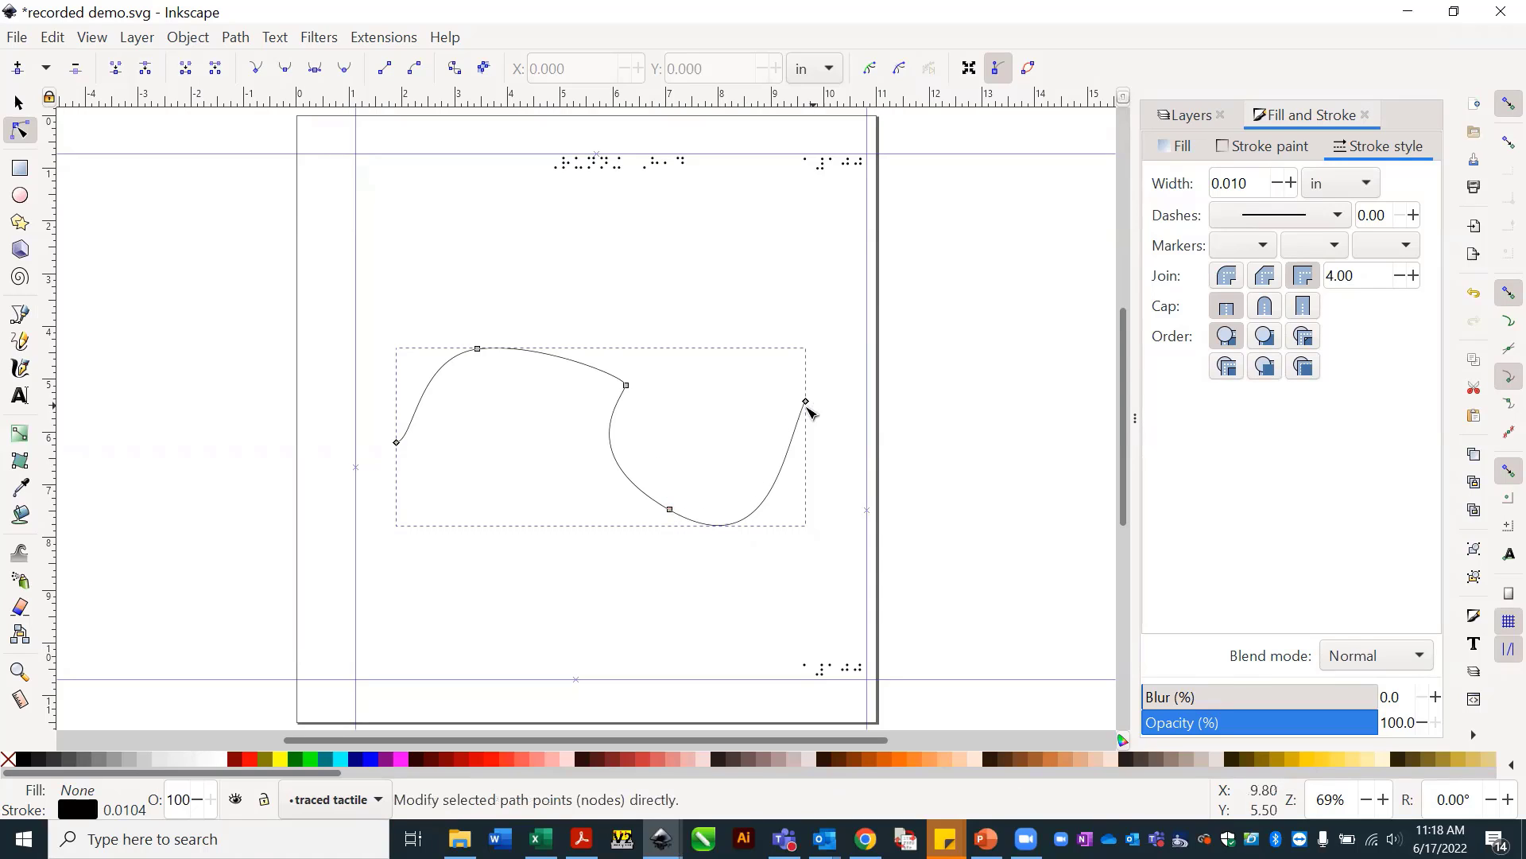
pyautogui.click(627, 386)
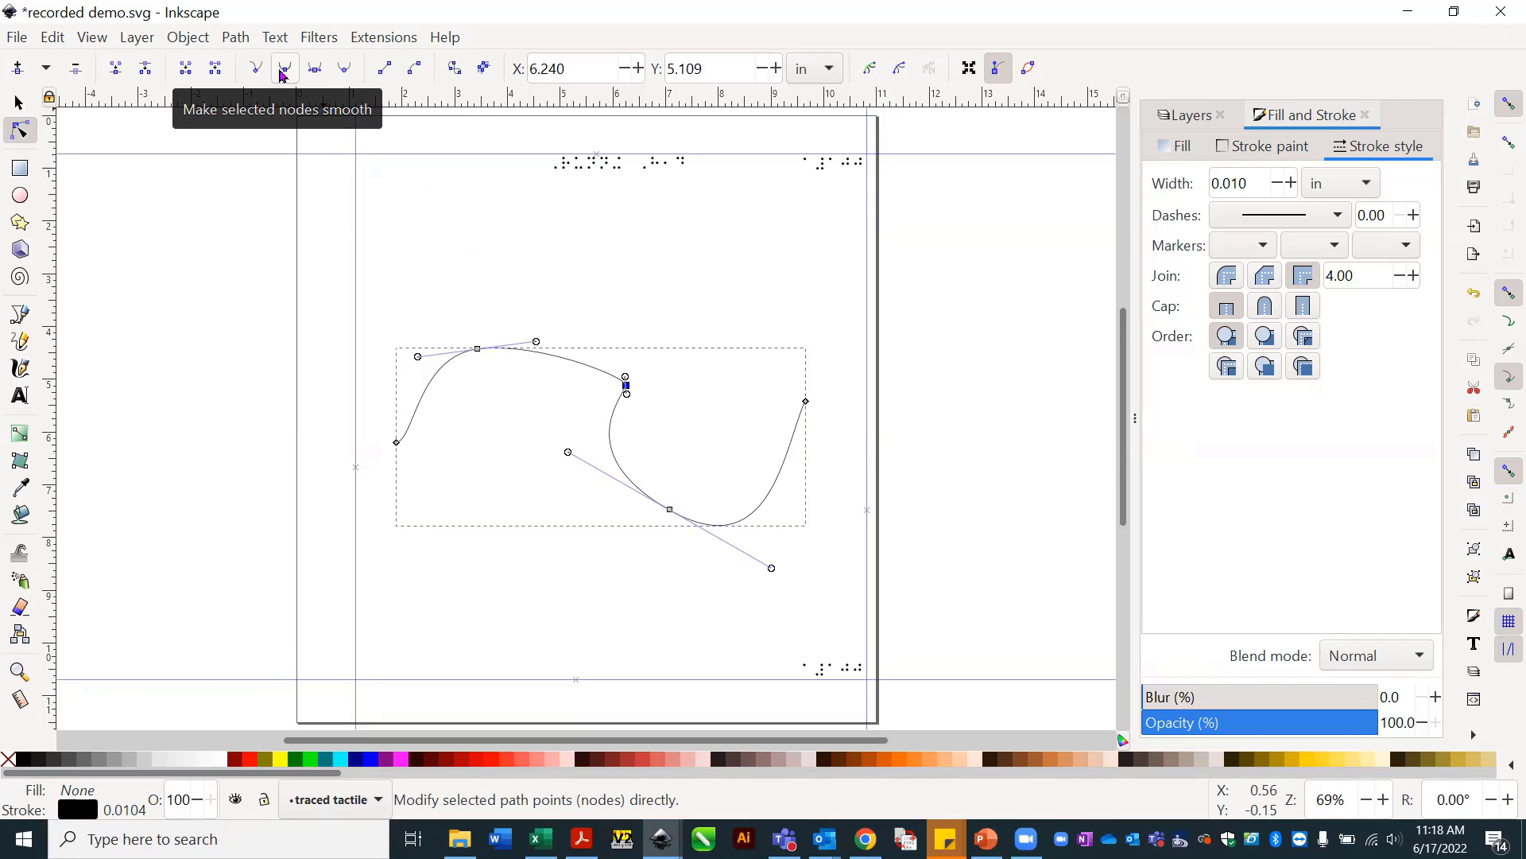
pyautogui.click(282, 73)
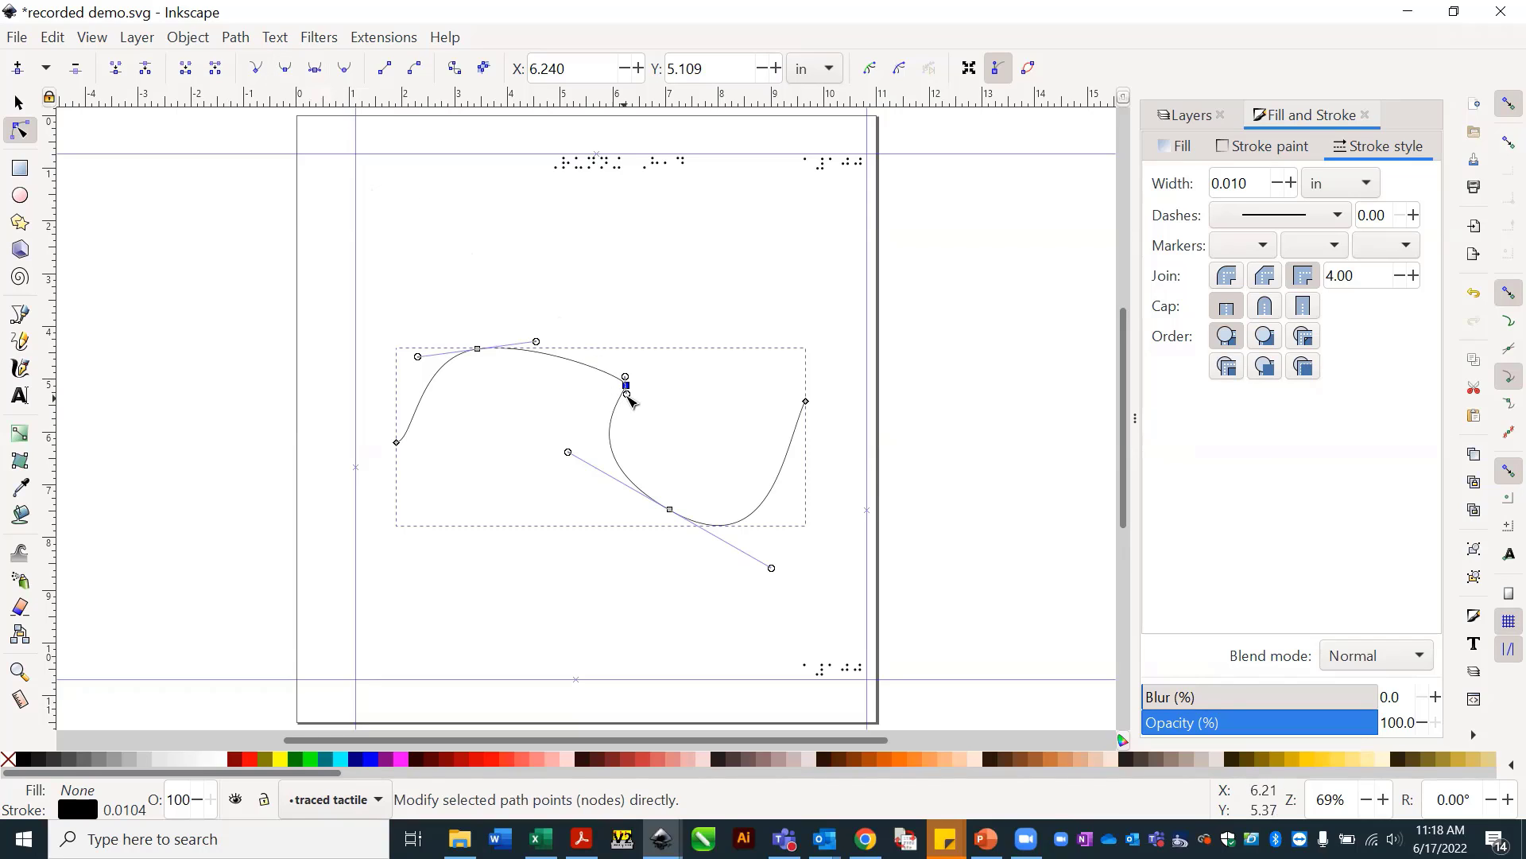
pyautogui.moveTo(628, 395); pyautogui.dragTo(653, 447)
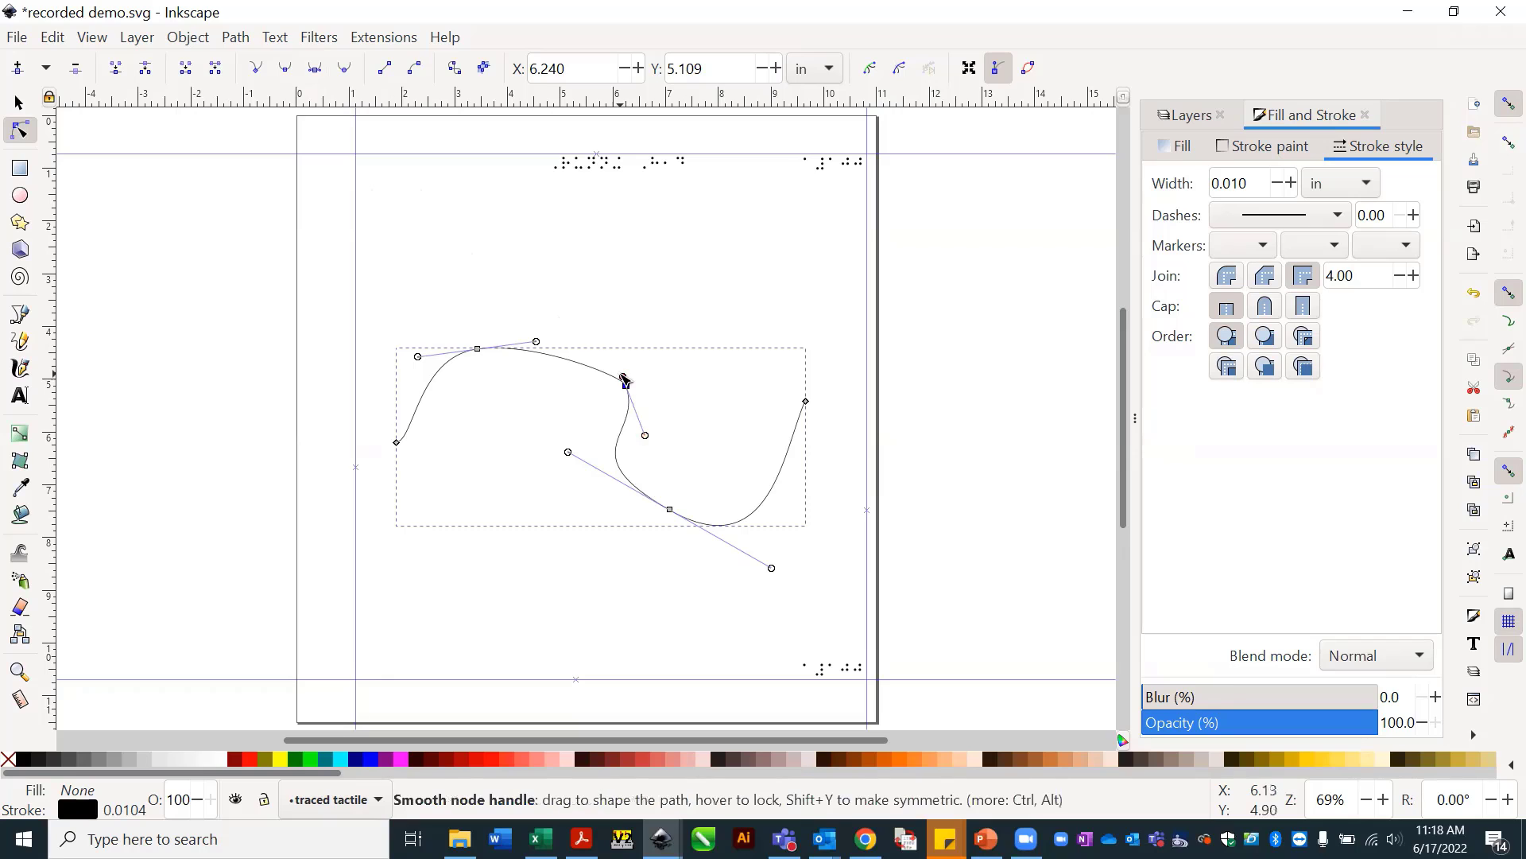
pyautogui.moveTo(626, 380); pyautogui.dragTo(606, 337)
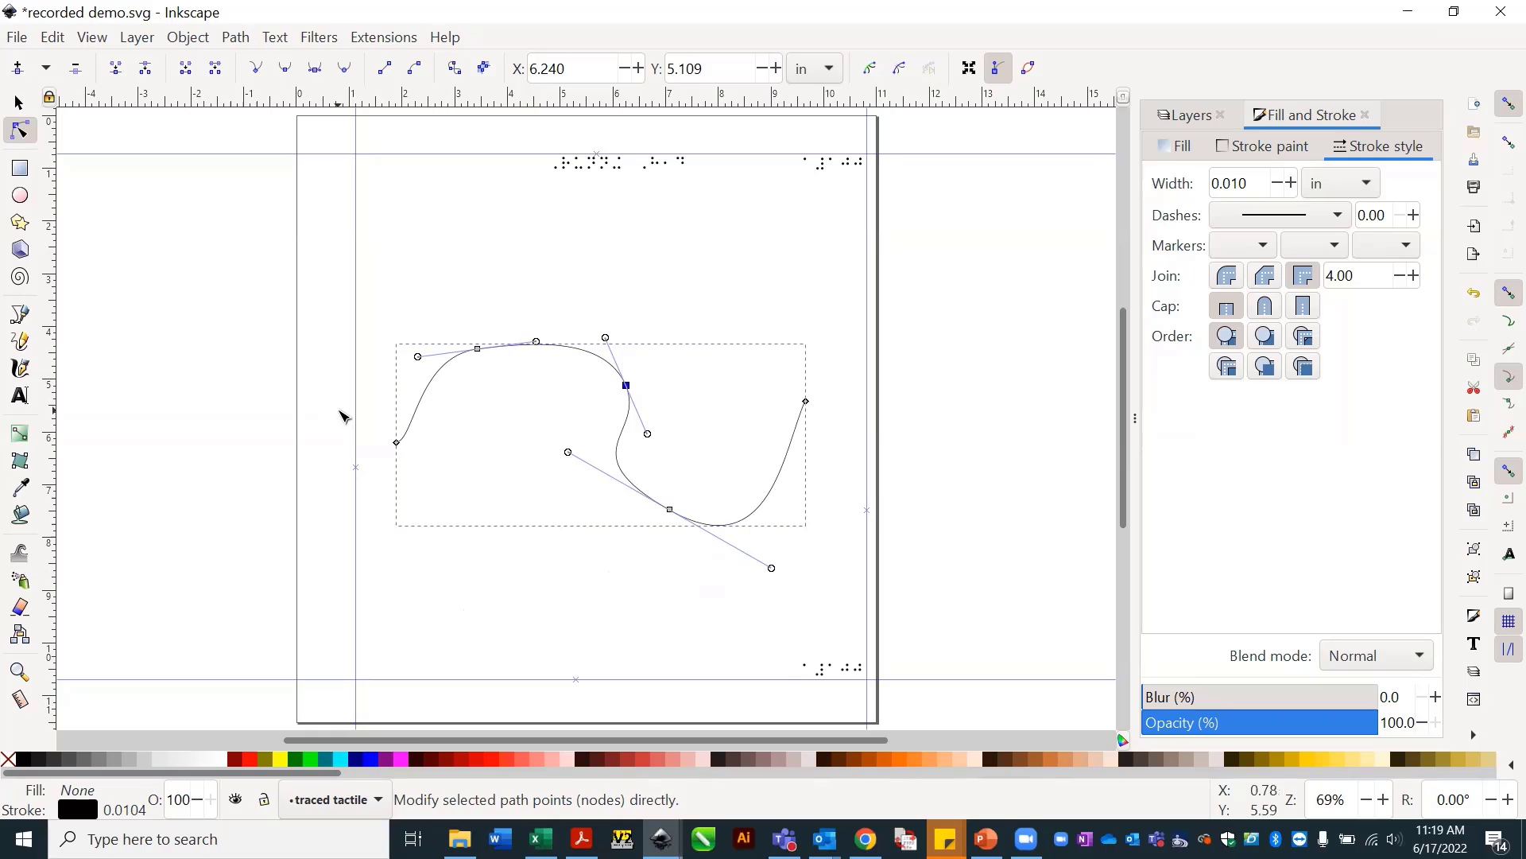
# Draw a freehand pencil line just below the Bezier curve, roughly following its shape across the page.
pyautogui.click(22, 347)
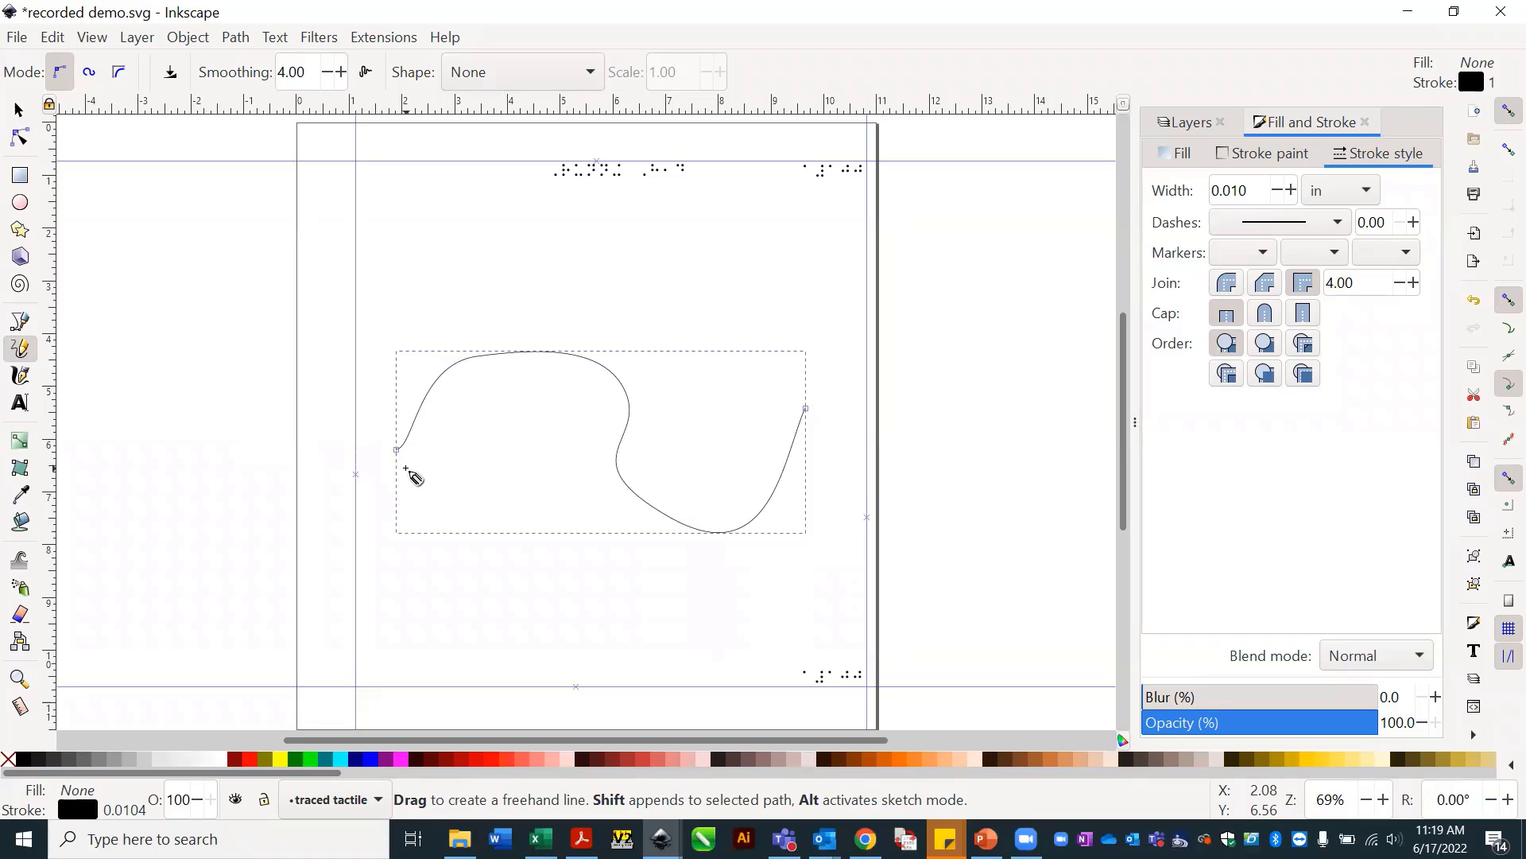
pyautogui.click(406, 471)
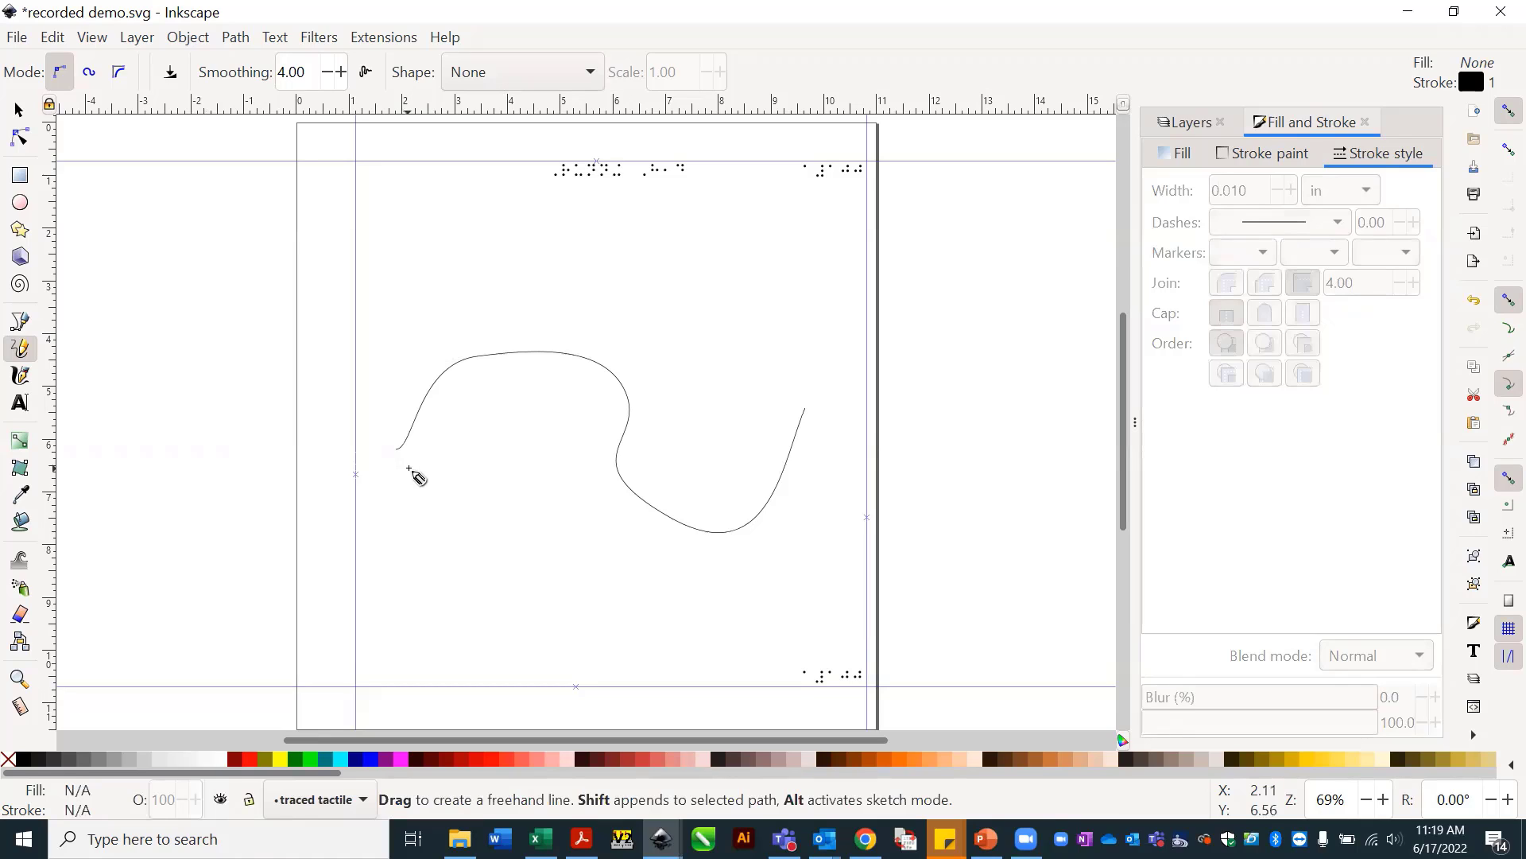
pyautogui.moveTo(407, 470)
pyautogui.mouseDown()
pyautogui.moveTo(486, 372)
pyautogui.moveTo(585, 381)
pyautogui.moveTo(601, 392)
pyautogui.moveTo(618, 505)
pyautogui.moveTo(778, 468)
pyautogui.moveTo(650, 540)
pyautogui.moveTo(734, 565)
pyautogui.moveTo(789, 533)
pyautogui.moveTo(827, 427)
pyautogui.mouseUp()
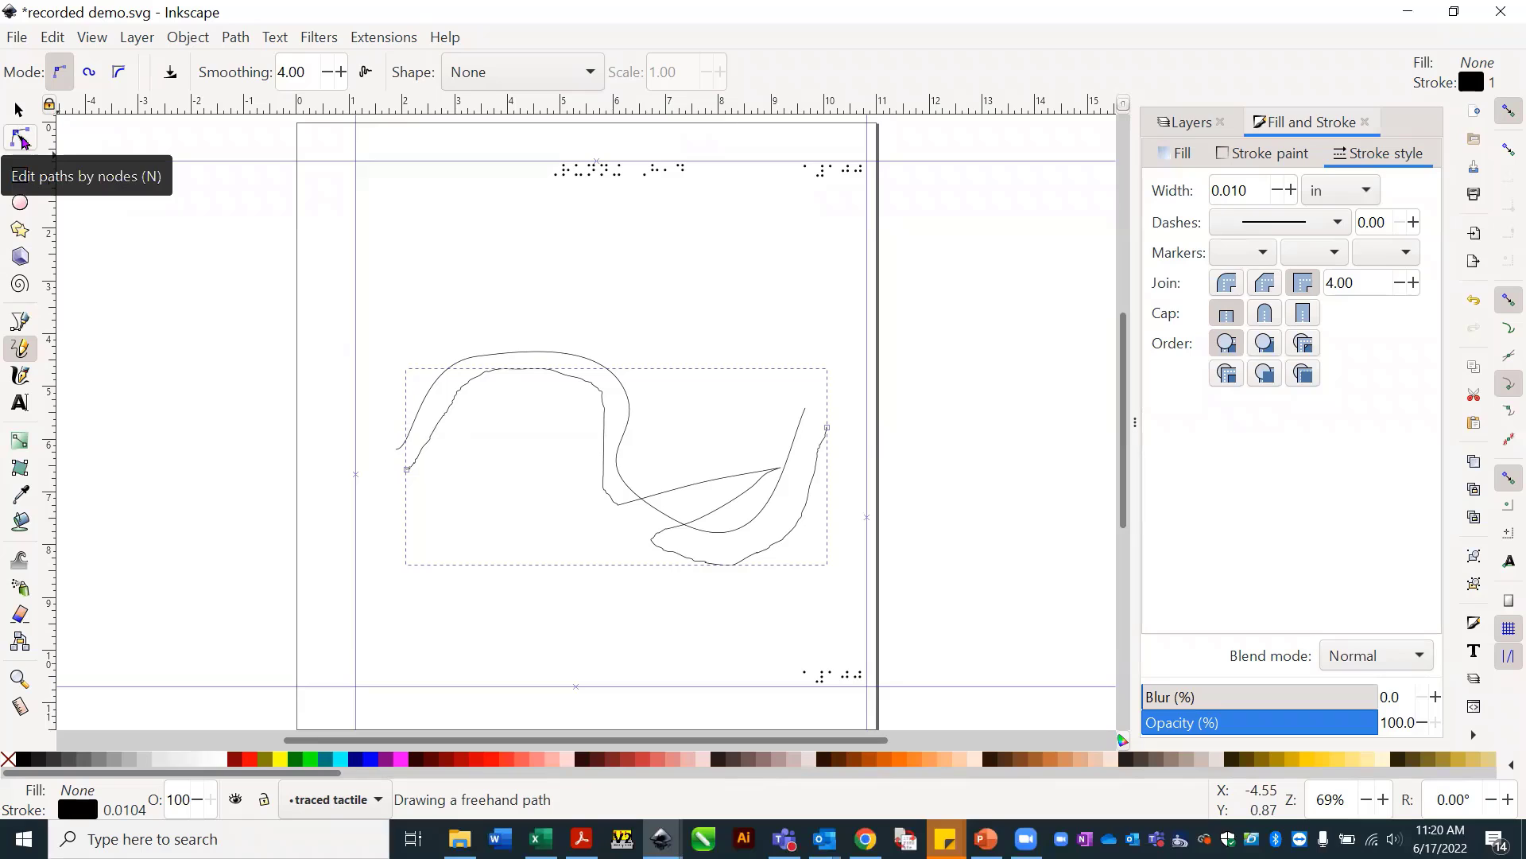
# Delete several nodes around the sharp tip and lower bend of the stray spike in the freehand line.
pyautogui.click(21, 140)
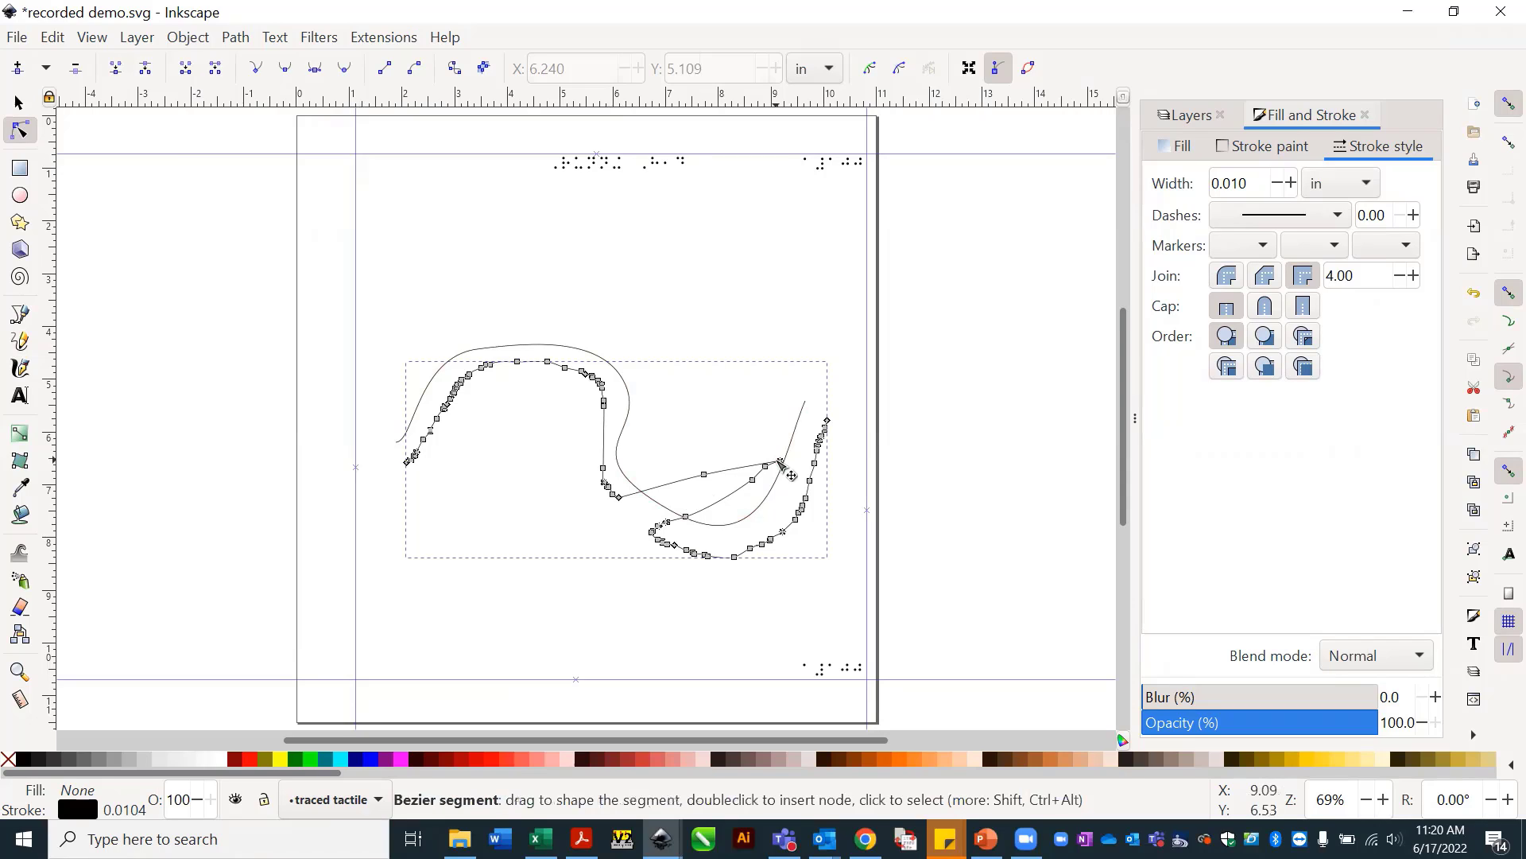
pyautogui.click(780, 462)
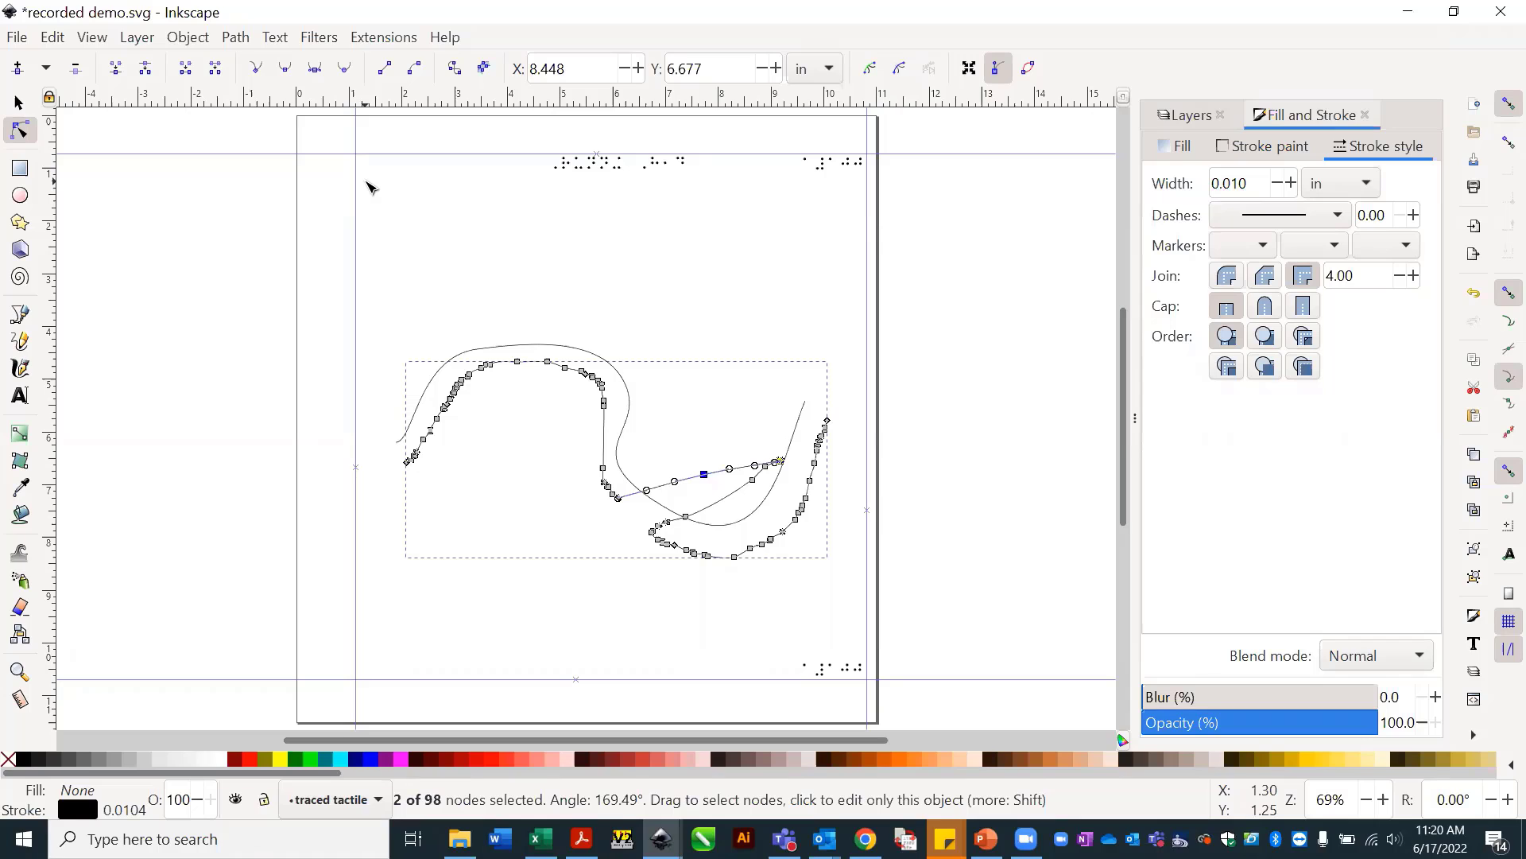
pyautogui.press('Delete')
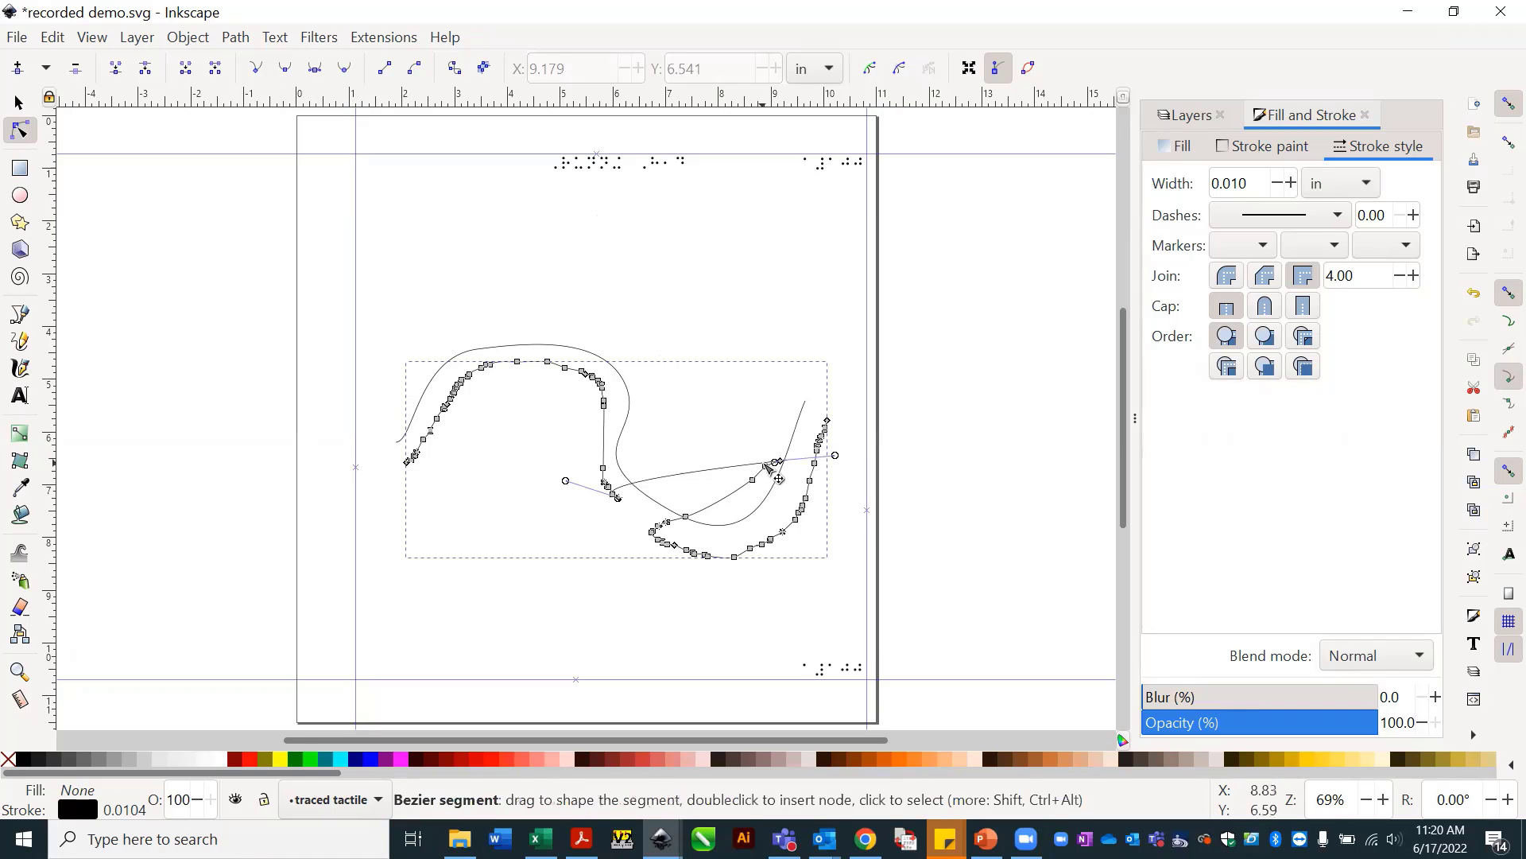
pyautogui.click(768, 468)
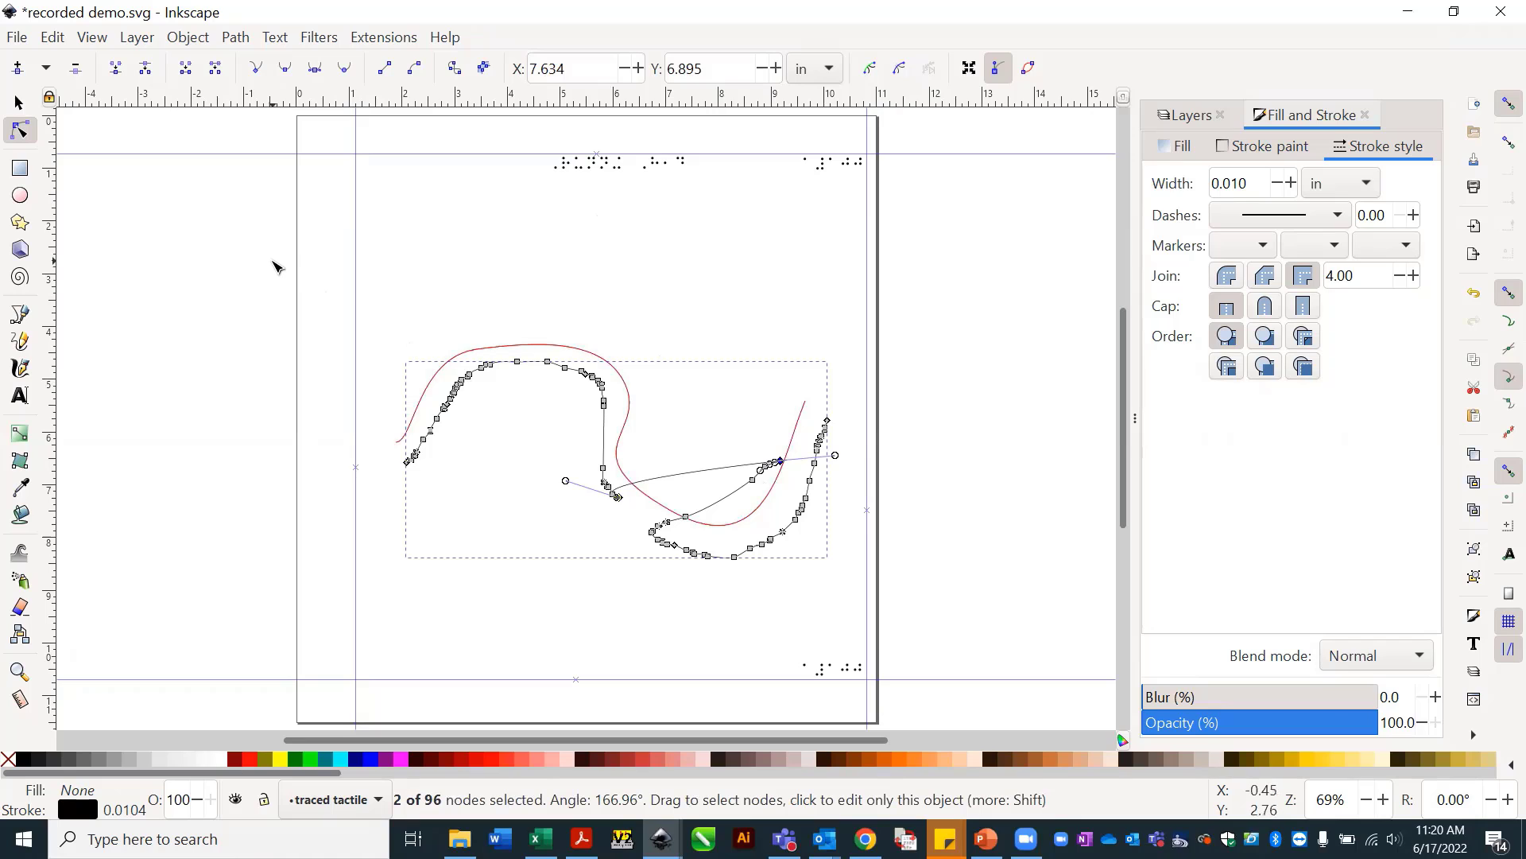
pyautogui.press('Delete')
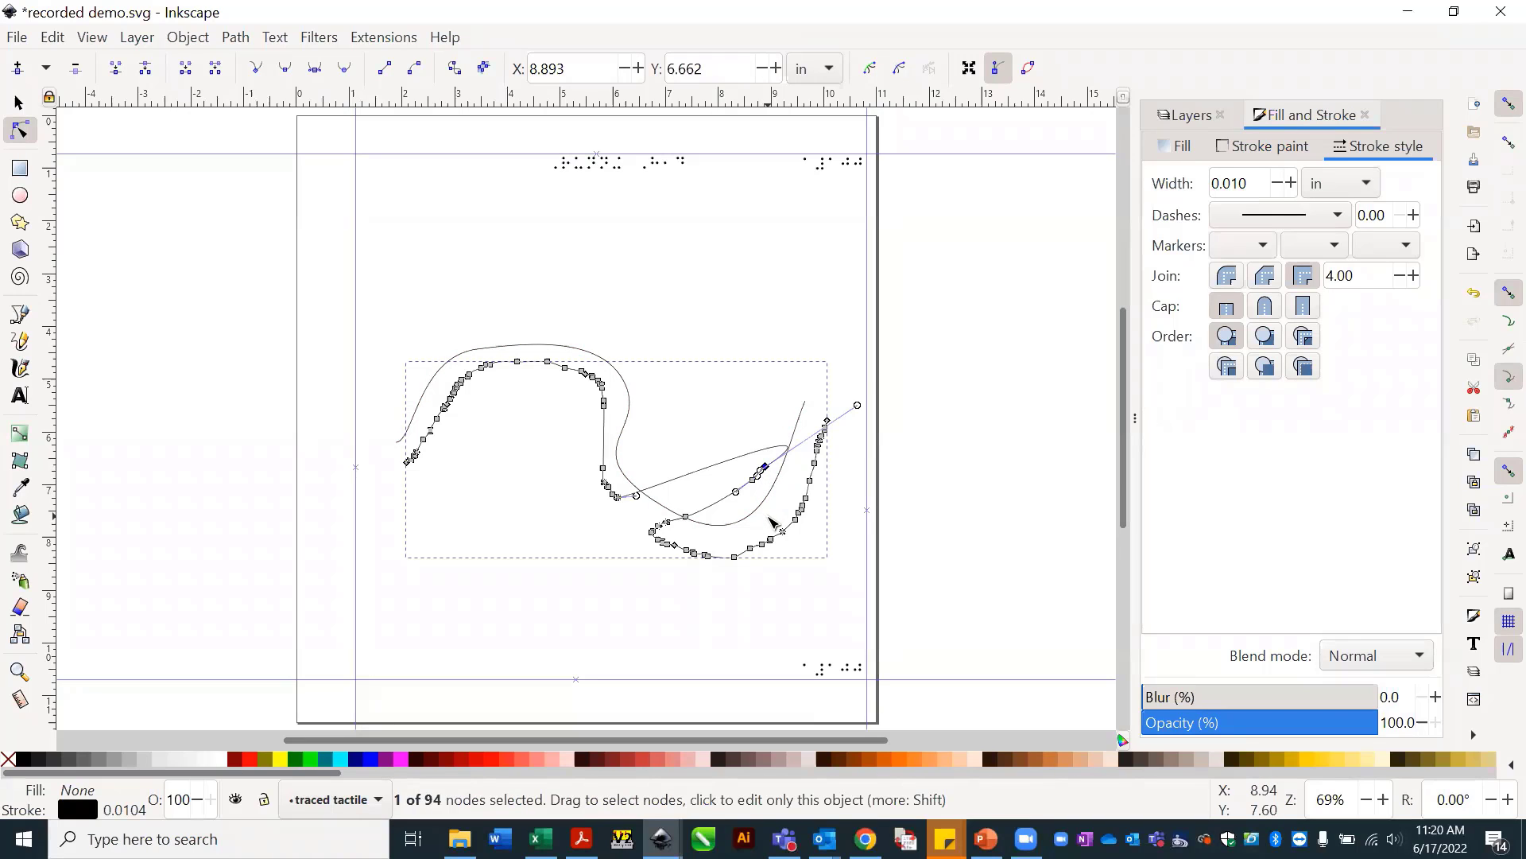
pyautogui.hotkey('ctrl', 'z')
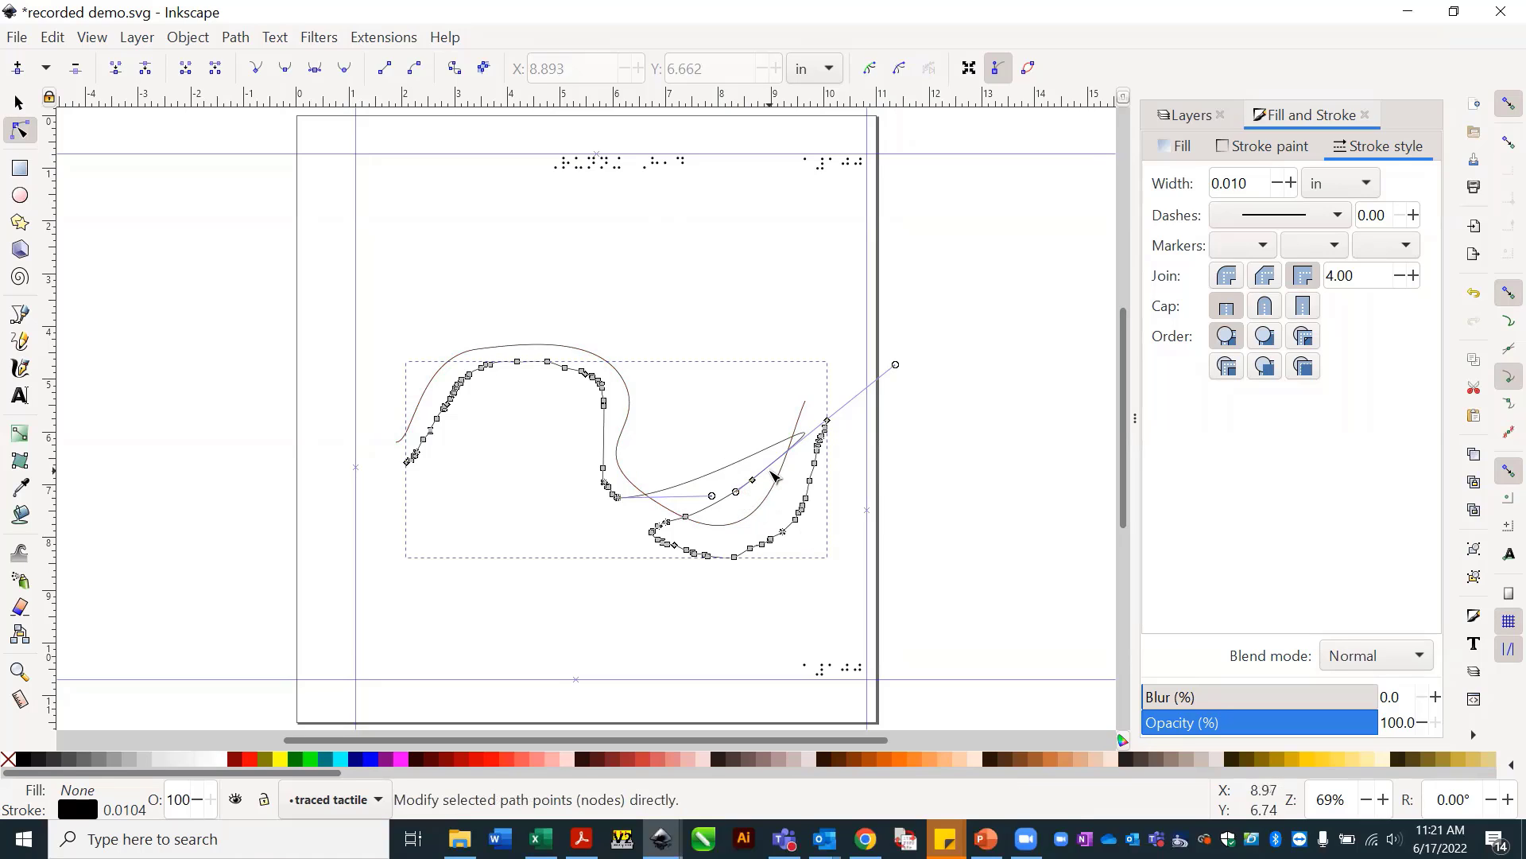
pyautogui.click(667, 525)
pyautogui.press('Delete')
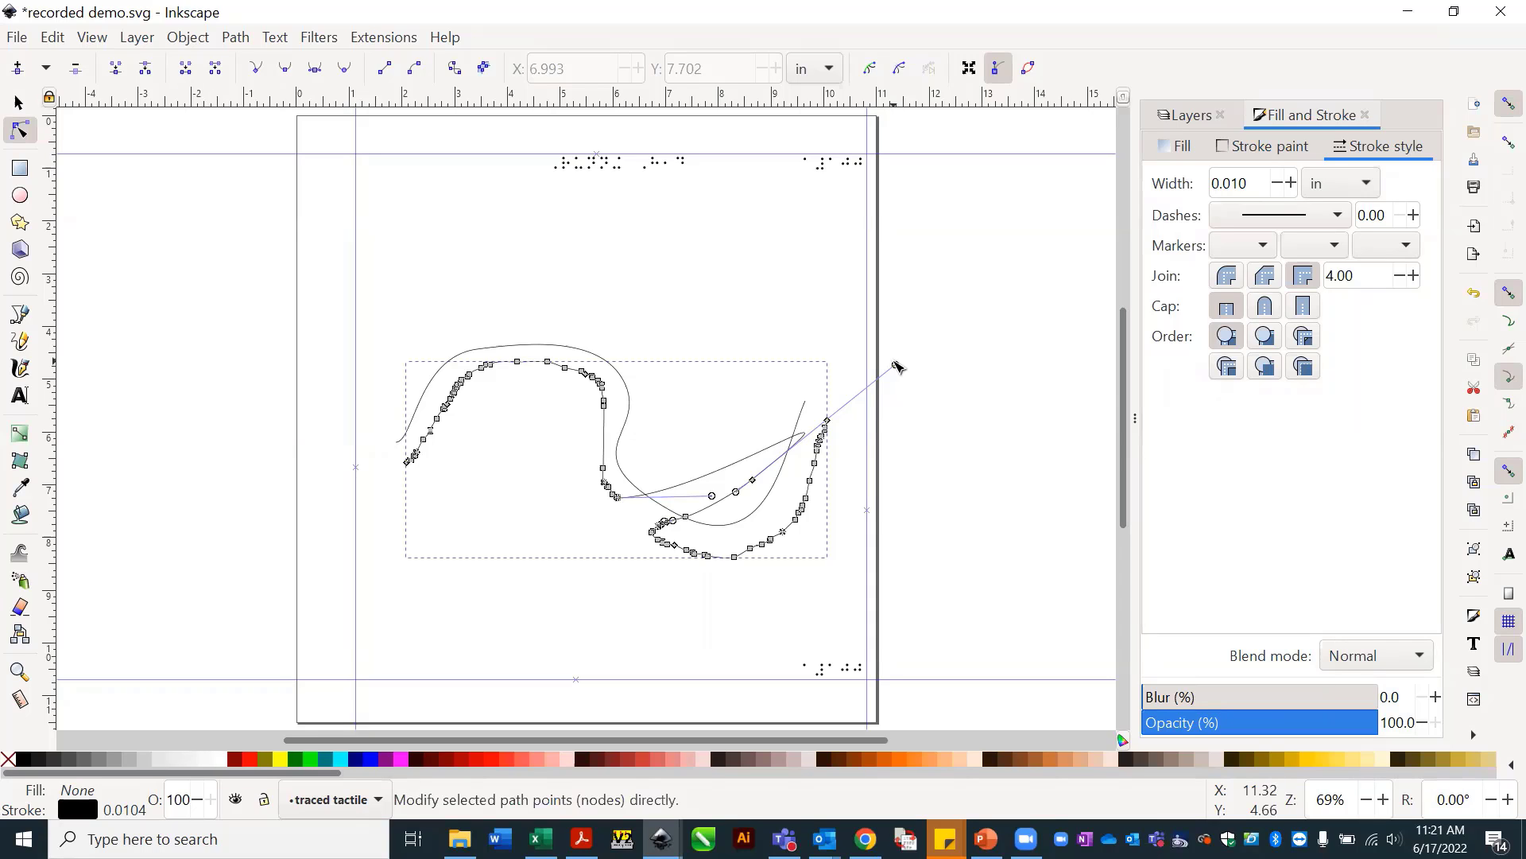
# Reshape the freehand line's spike by pulling its long node handle up and inward, and delete the corner node it belongs to.
pyautogui.moveTo(894, 362); pyautogui.dragTo(787, 305)
pyautogui.moveTo(895, 364); pyautogui.dragTo(728, 291)
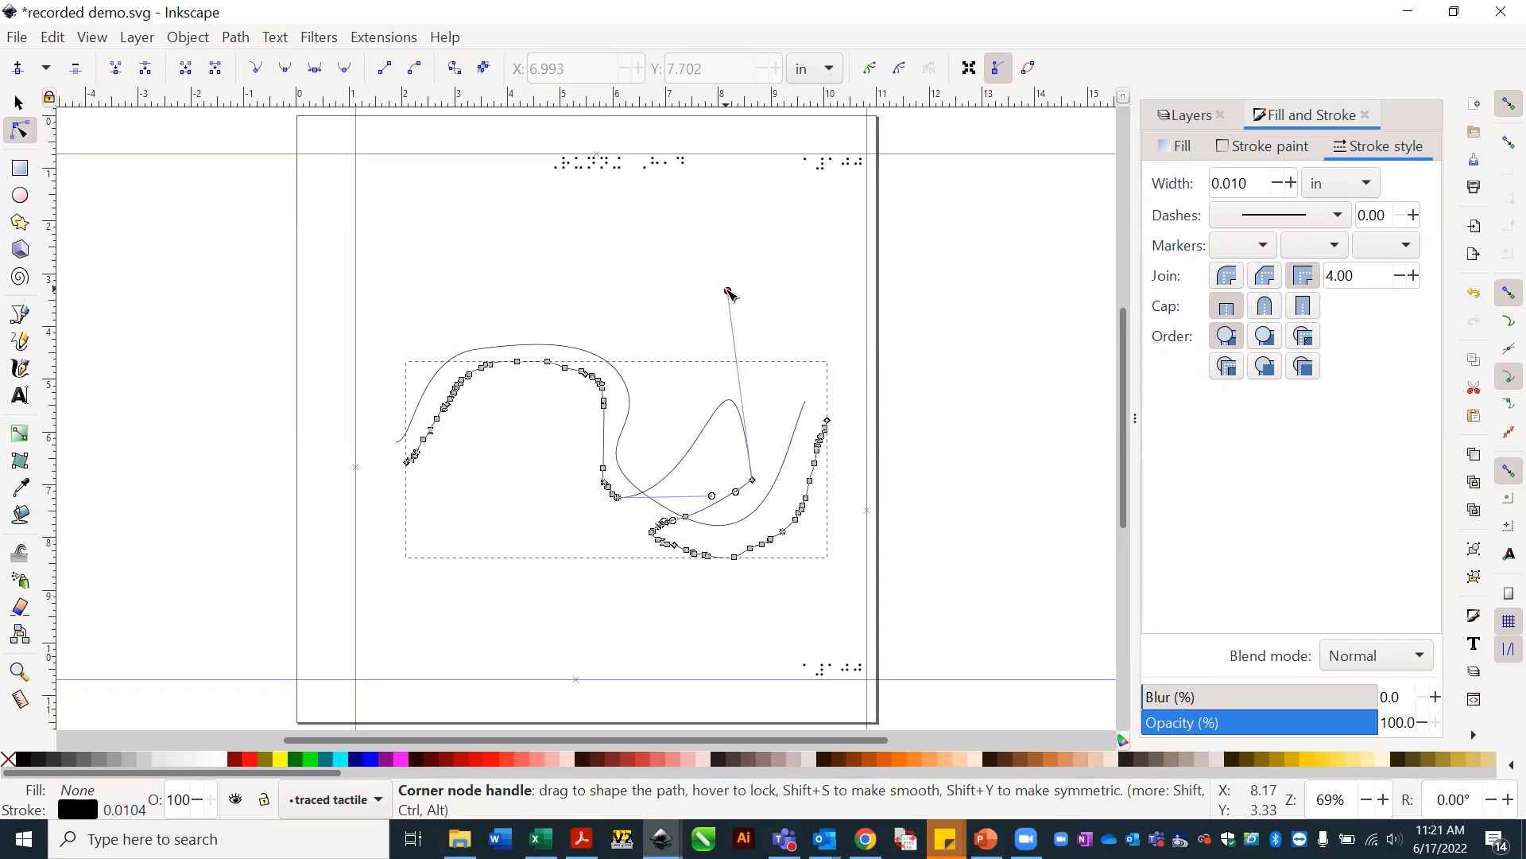
pyautogui.click(754, 481)
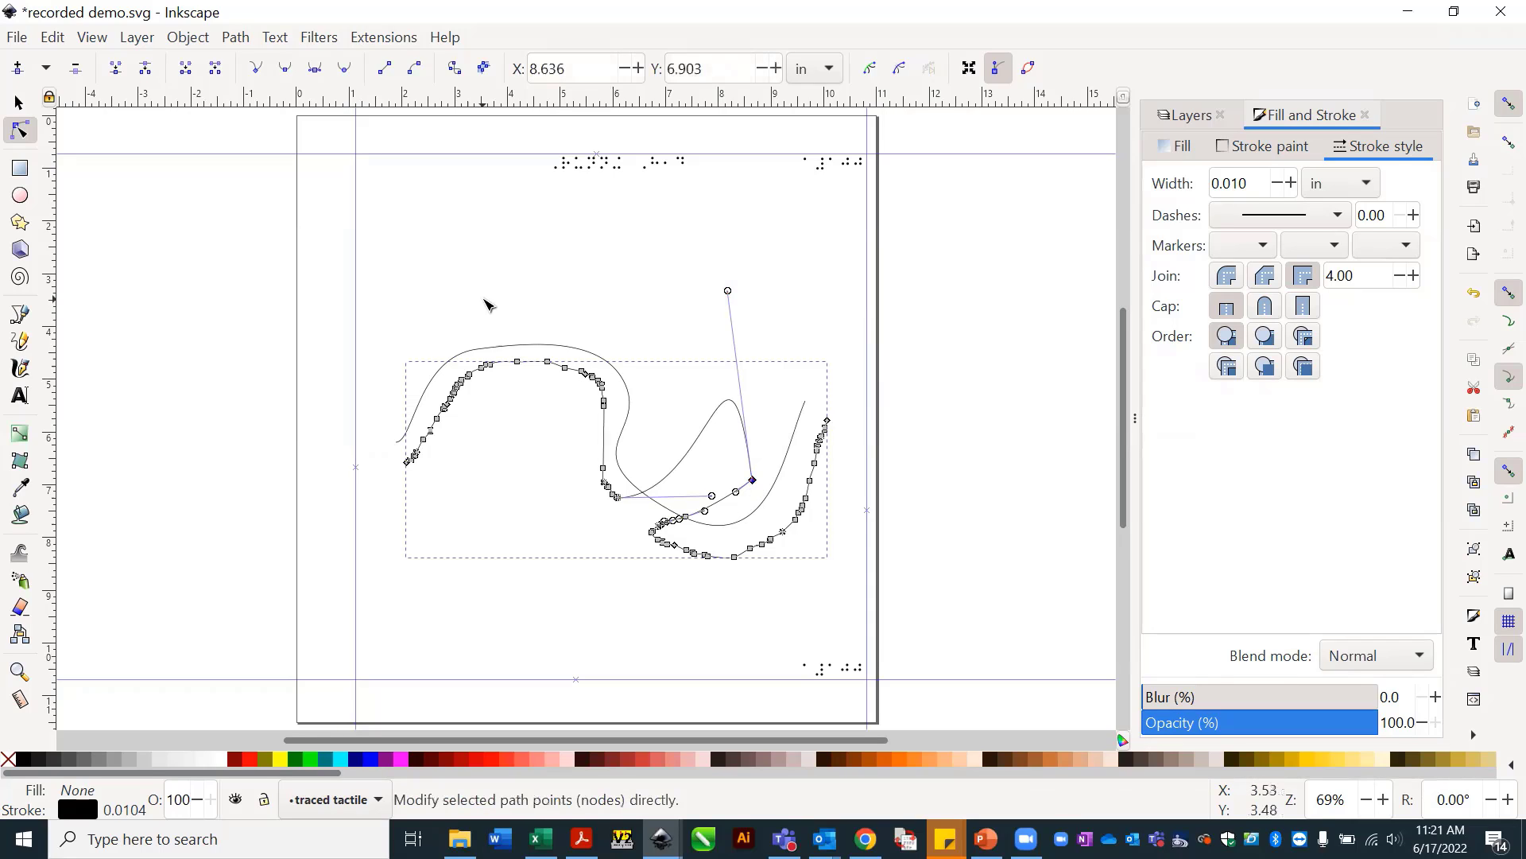
pyautogui.press('Delete')
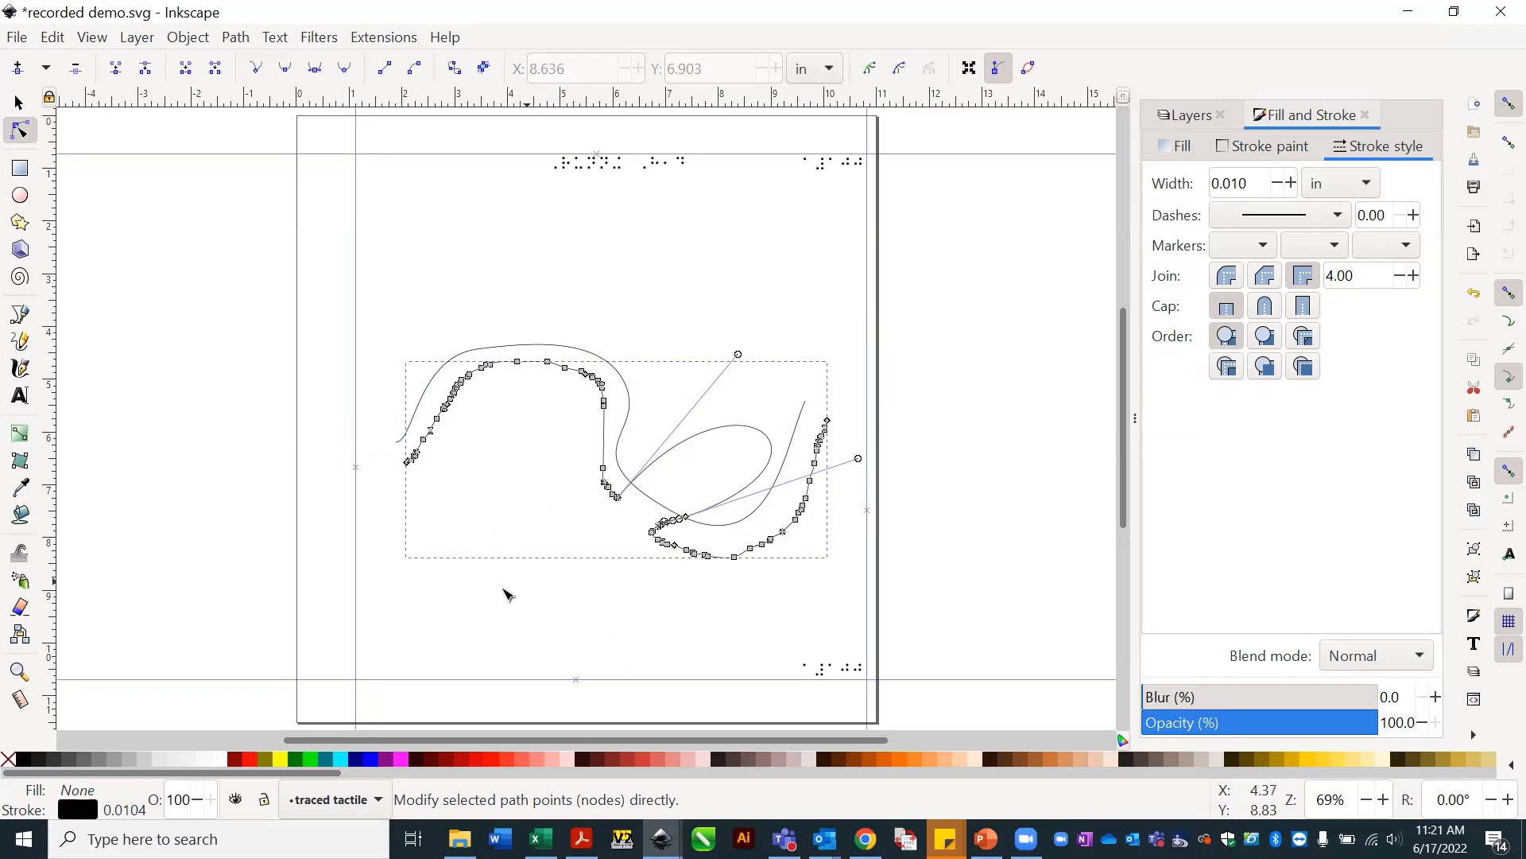
# Delete the freehand line and the wavy Bezier curve from the page.
pyautogui.click(19, 103)
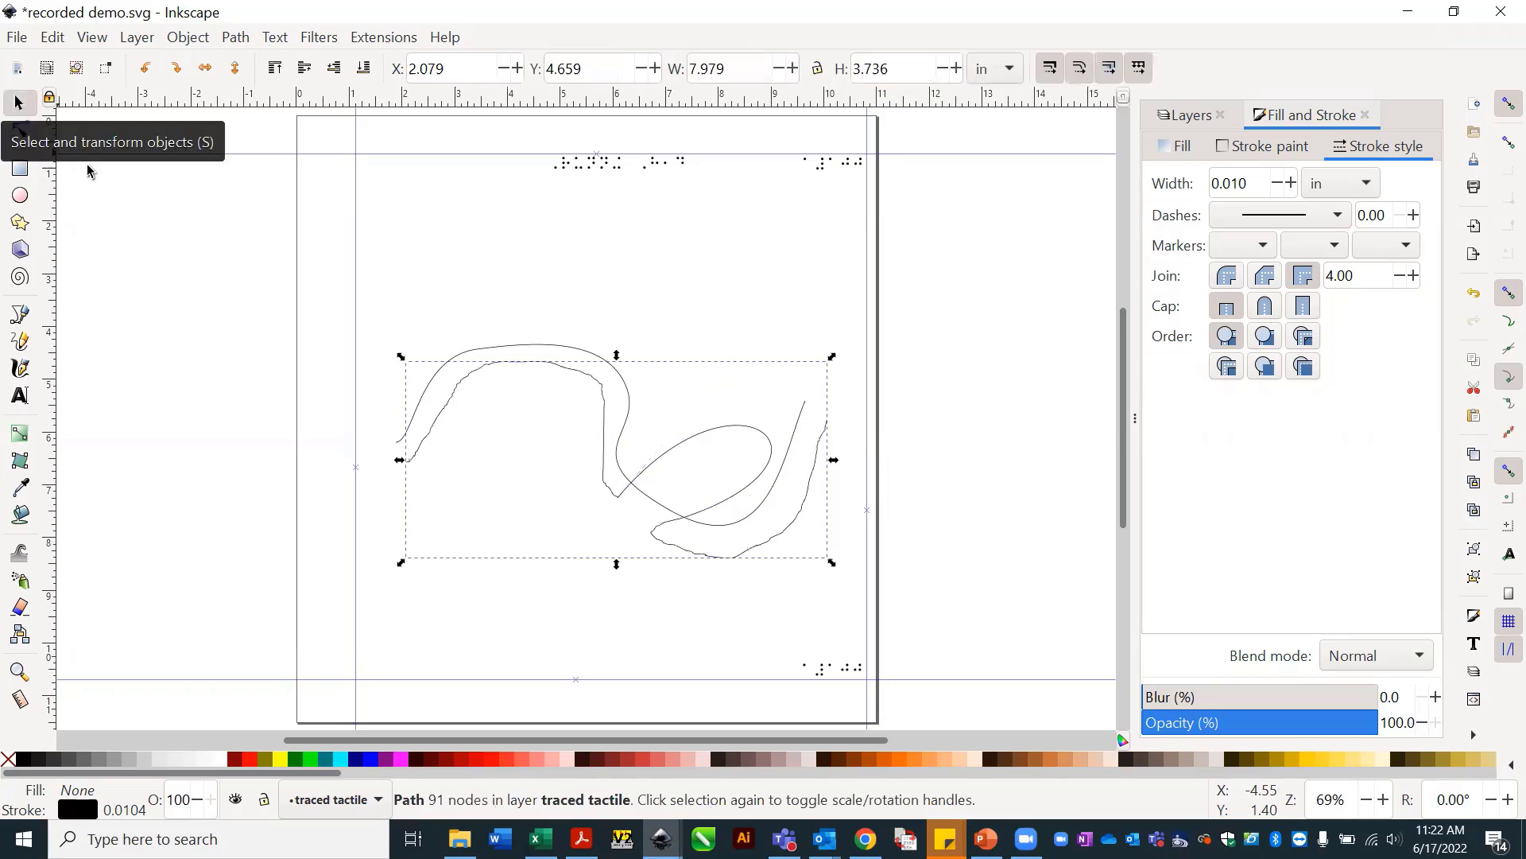
pyautogui.press('Delete')
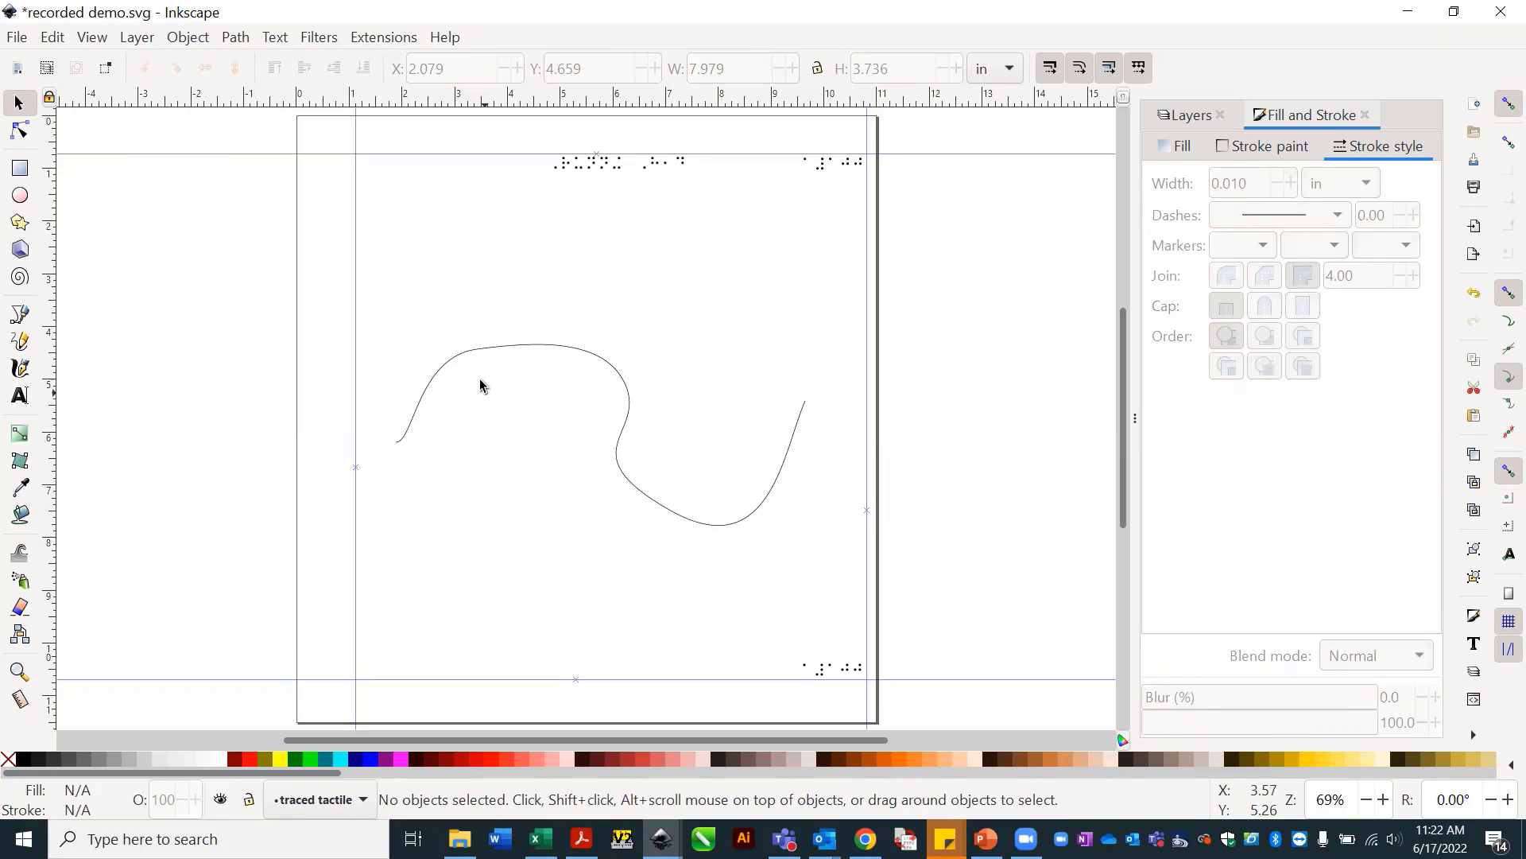
pyautogui.click(478, 355)
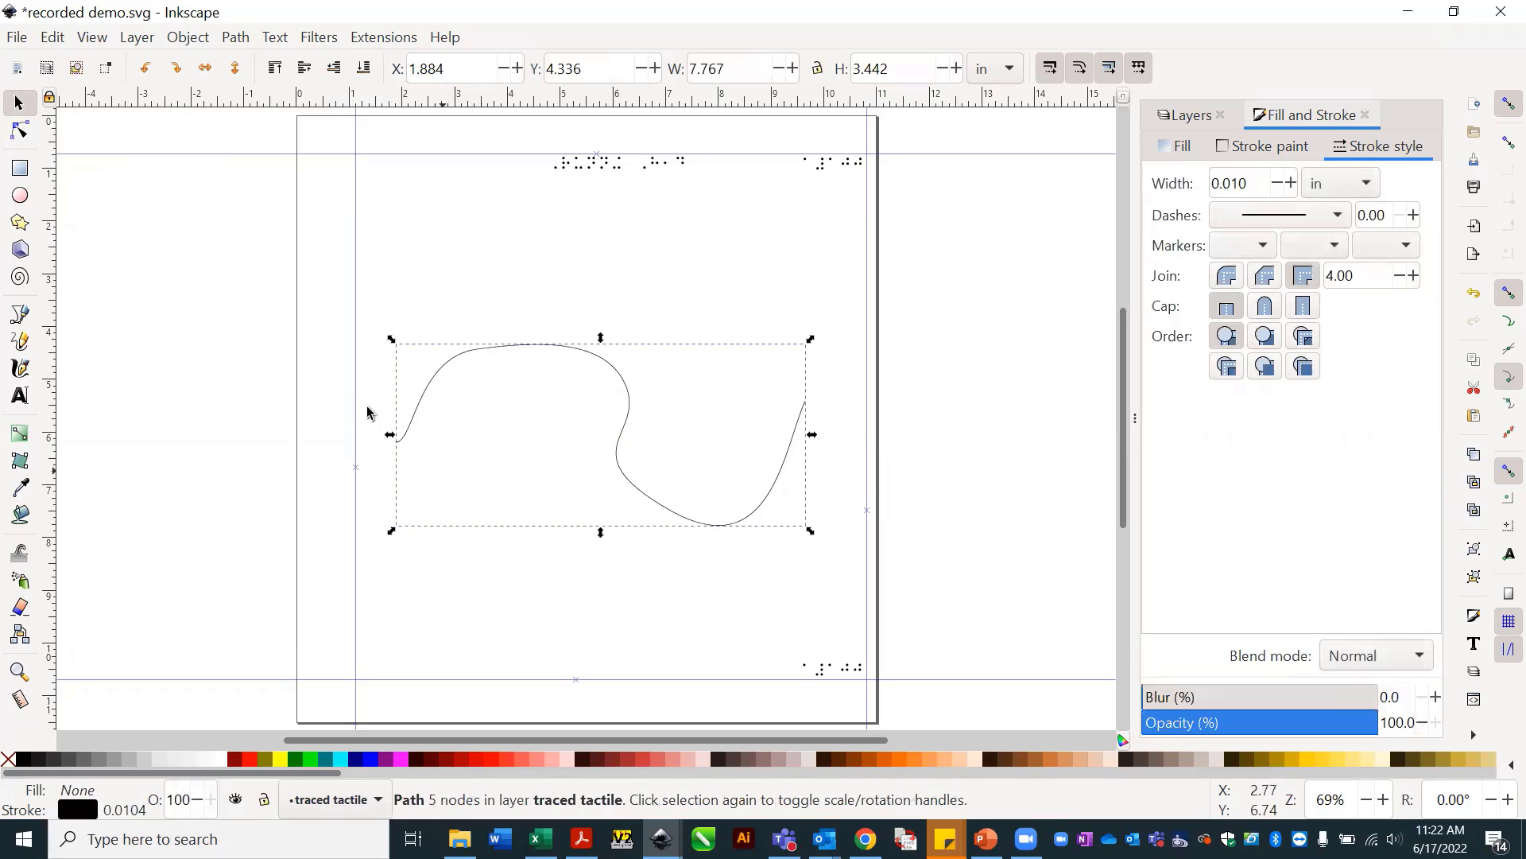
pyautogui.press('Delete')
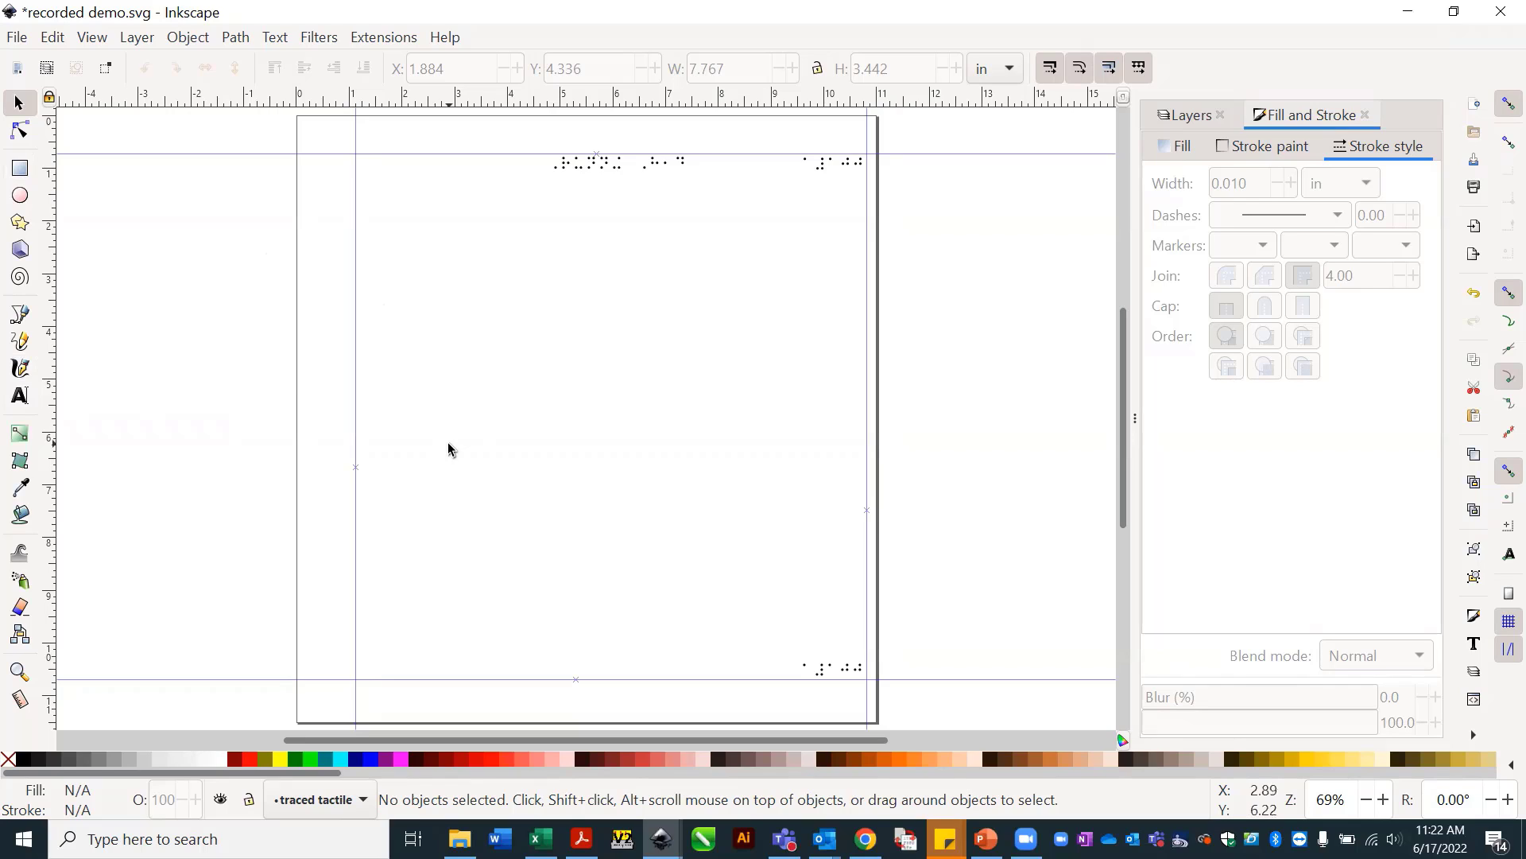
# Place the 24 pt Swell Braille text "te/e" in the page's left half, and delete it again.
pyautogui.press('t')
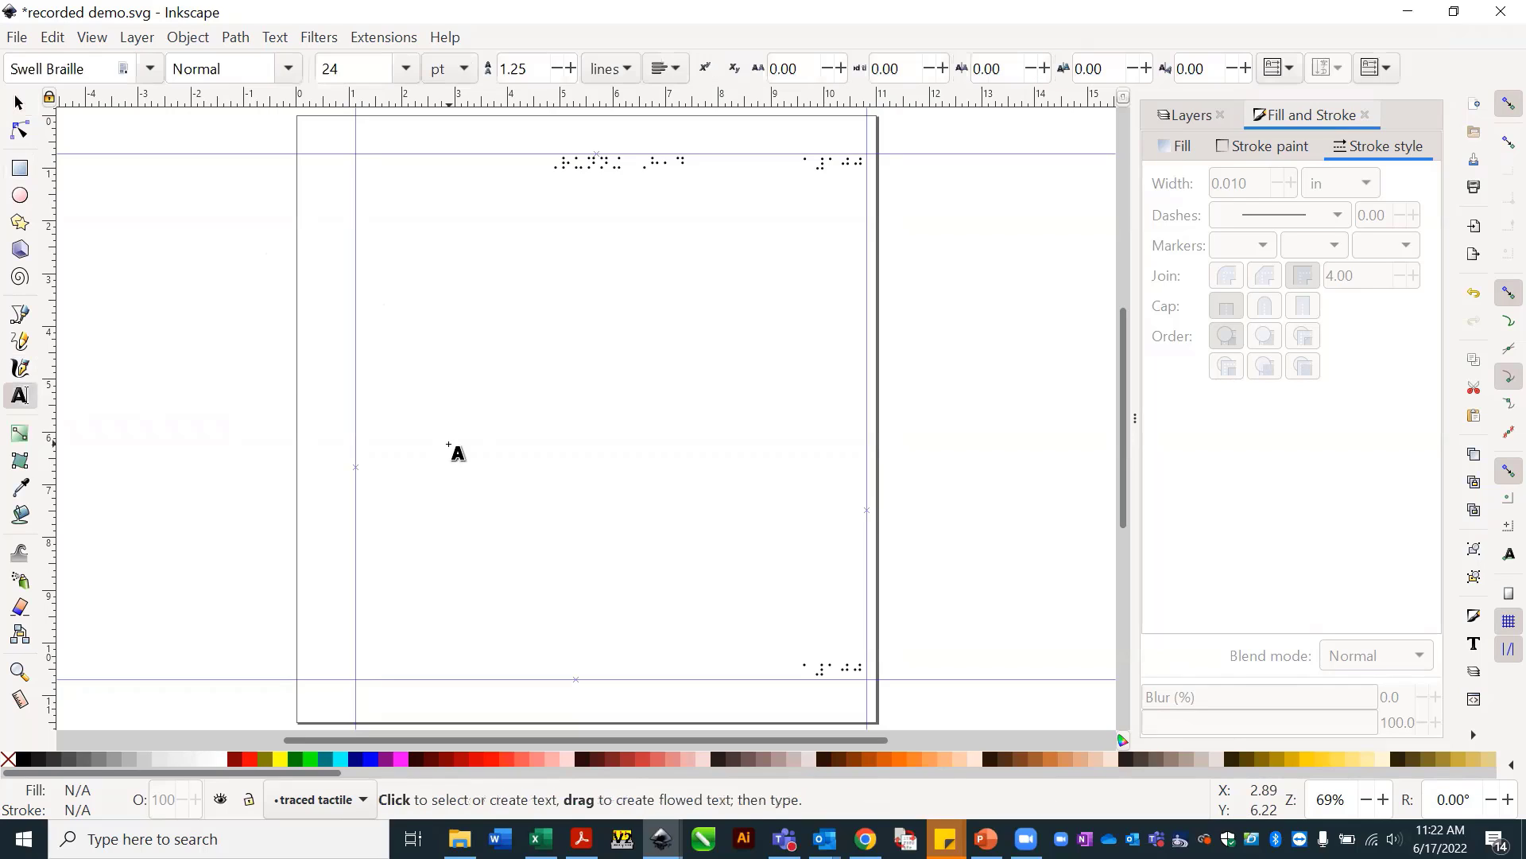
pyautogui.press('e')
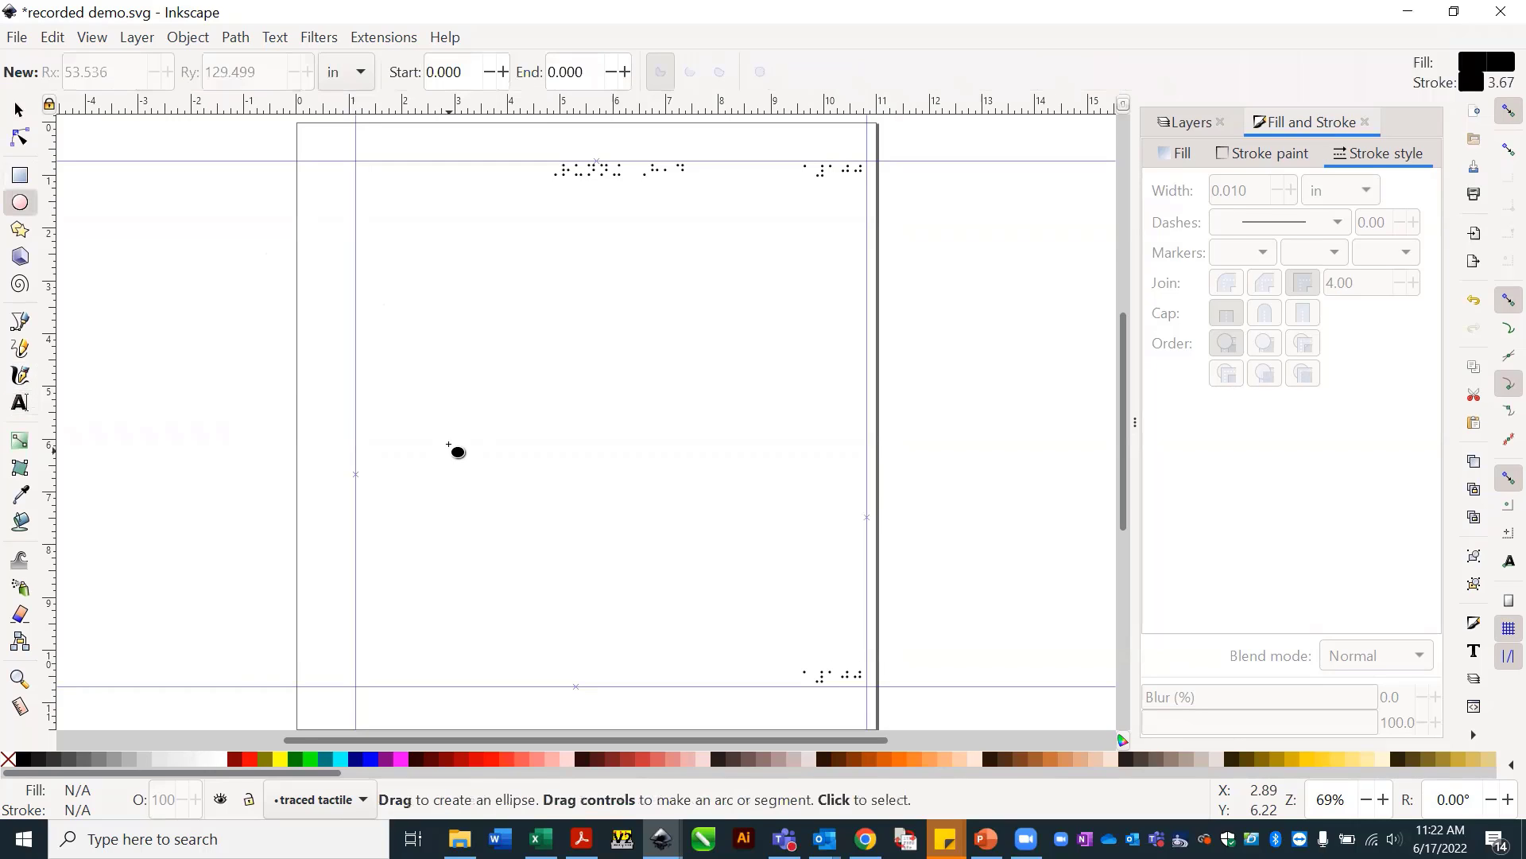
pyautogui.press('t')
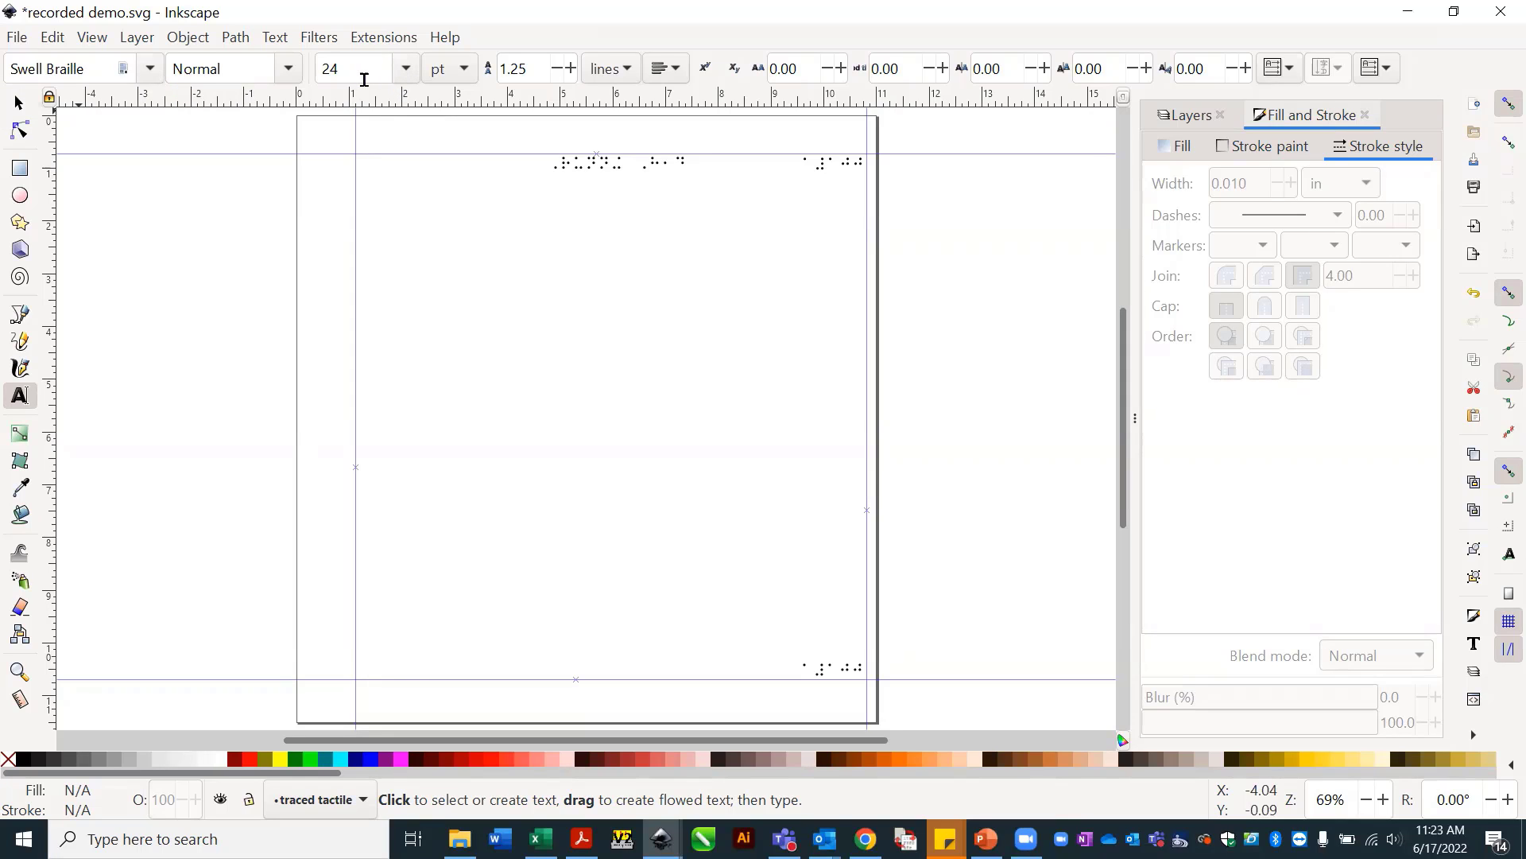
pyautogui.click(443, 410)
pyautogui.write('te')
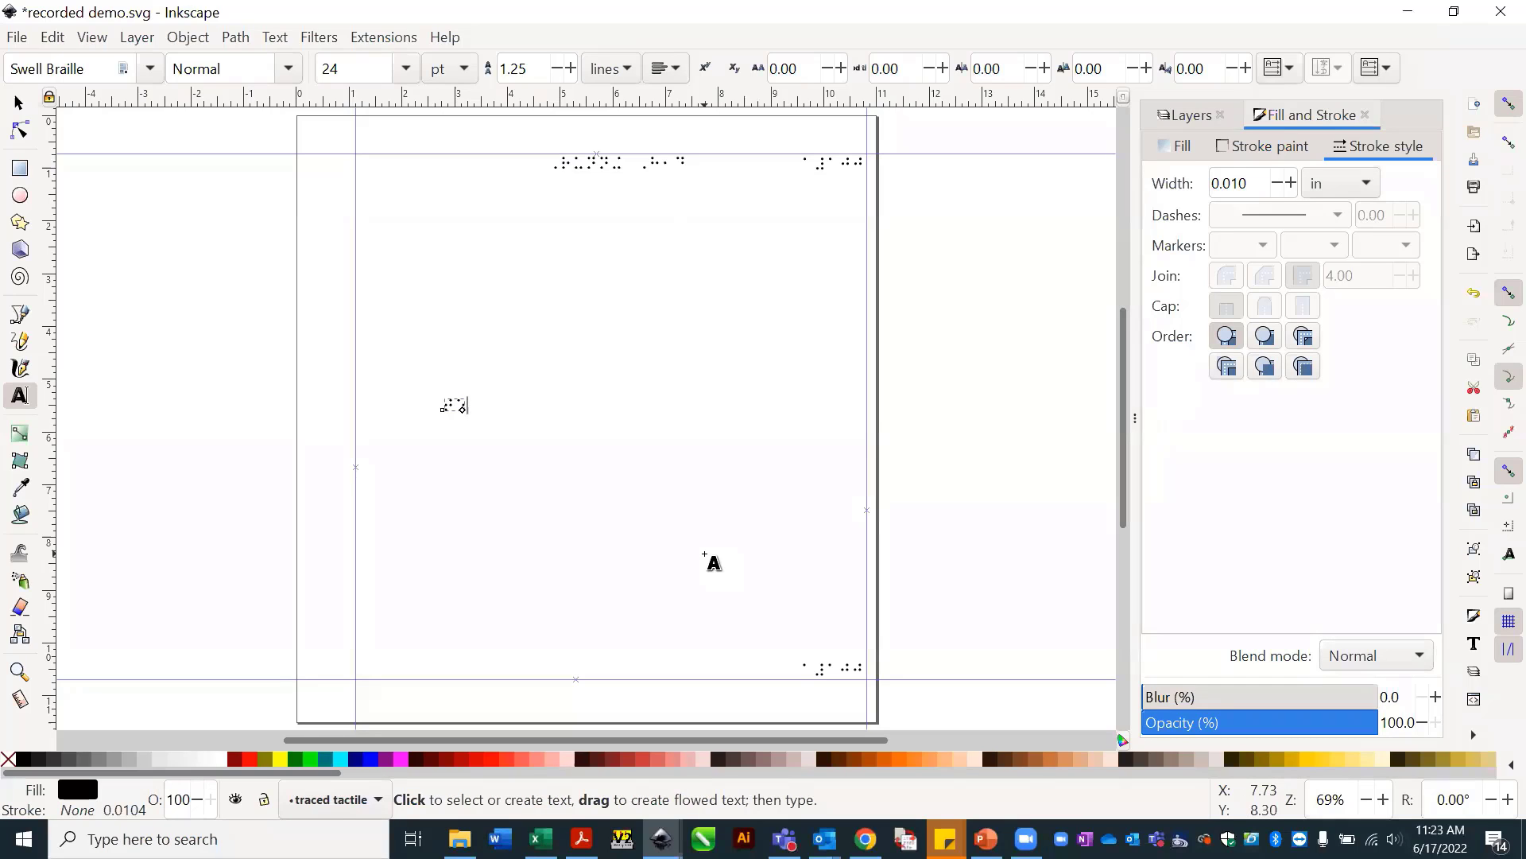
pyautogui.write('/')
pyautogui.write('e')
pyautogui.press('Return')
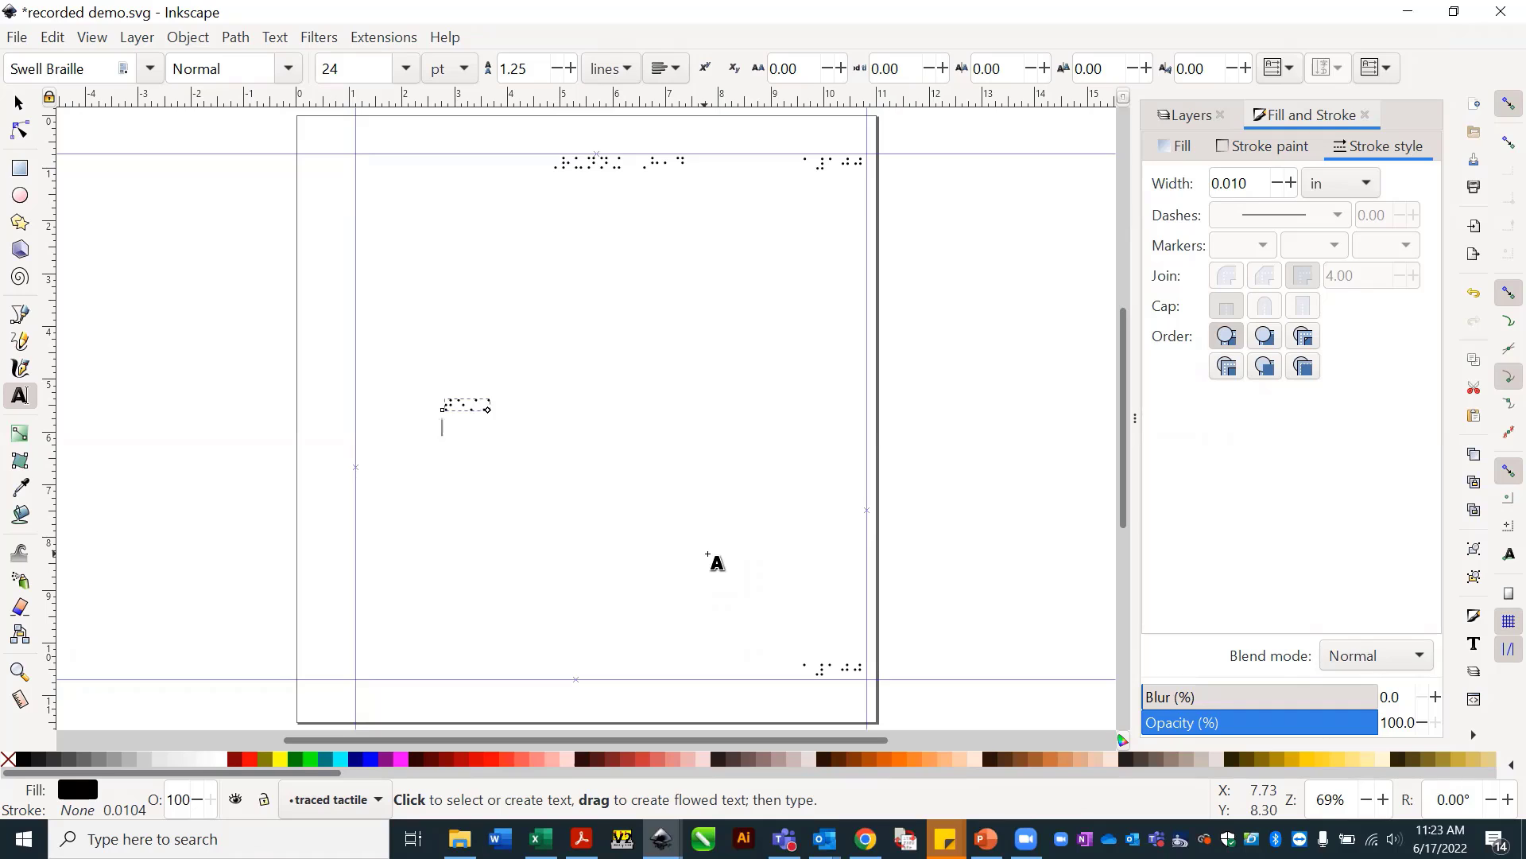
pyautogui.click(19, 102)
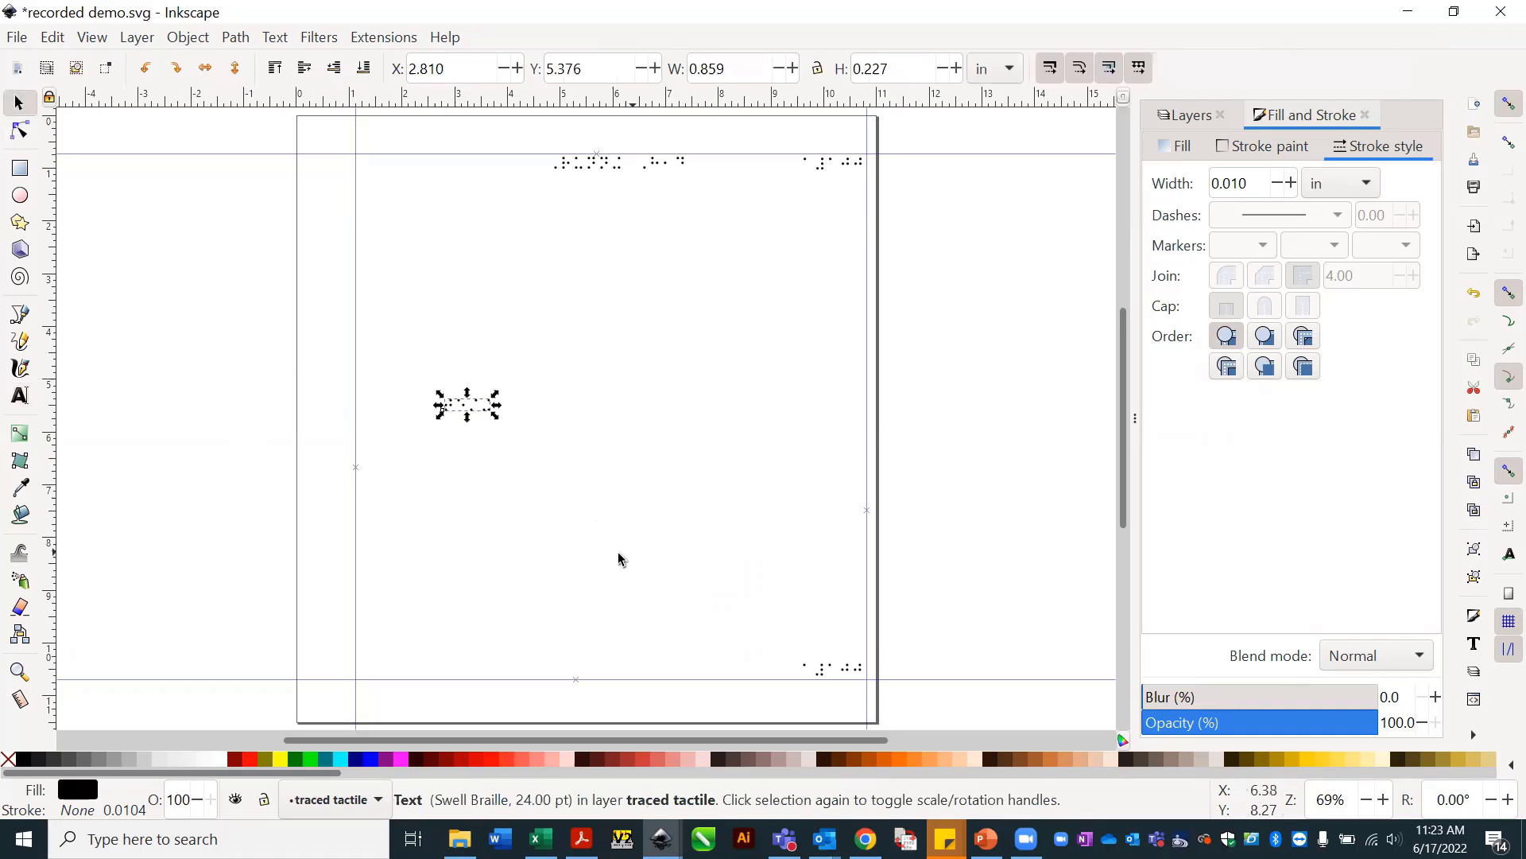
pyautogui.click(543, 501)
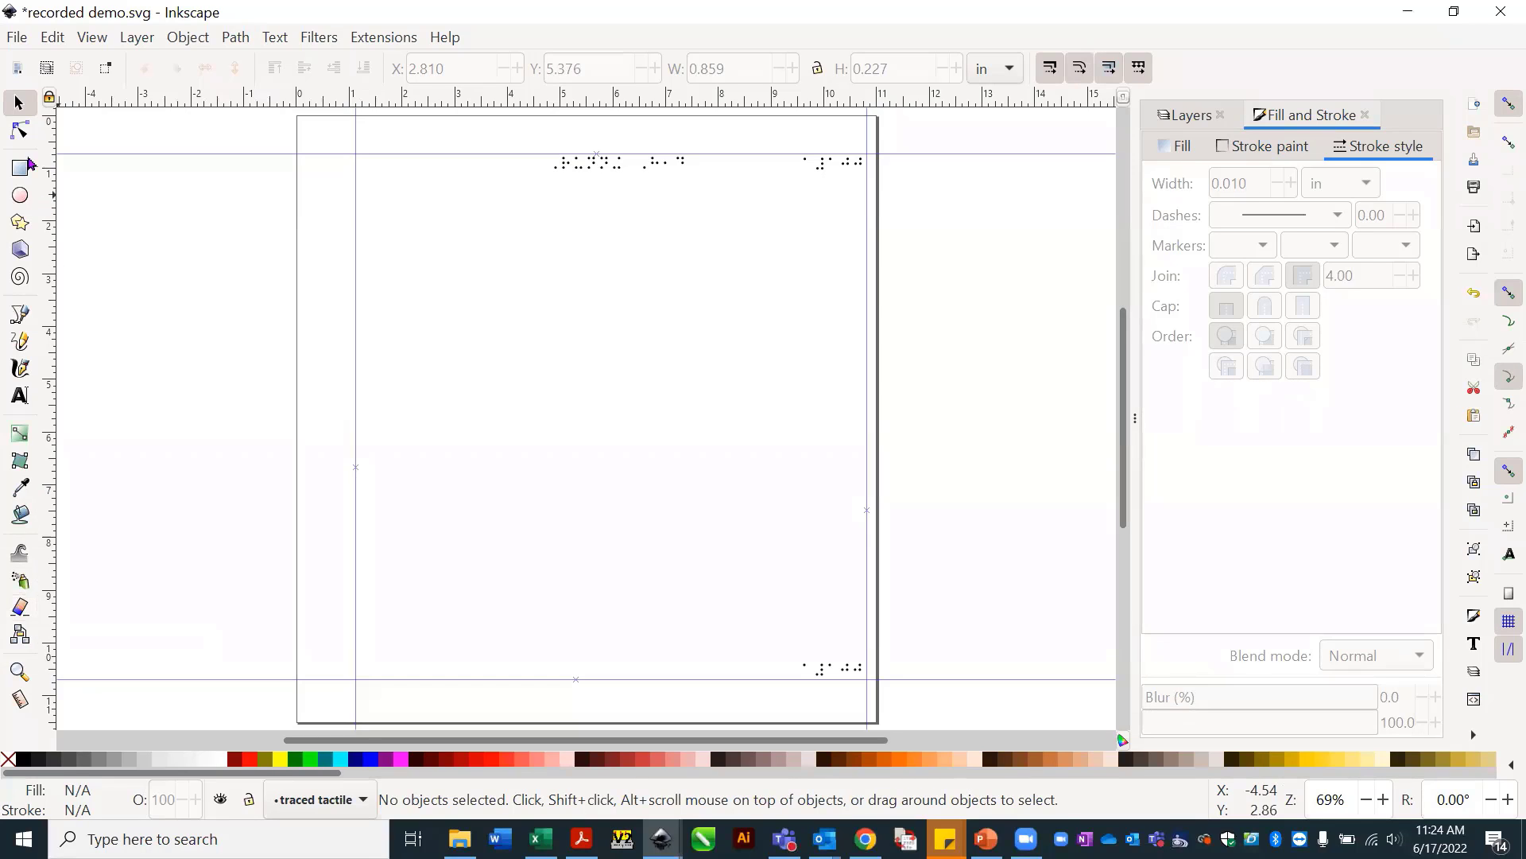
# Draw an open S-shaped Bezier curve descending across the page from a broad upper hump to a lower dip.
pyautogui.click(20, 321)
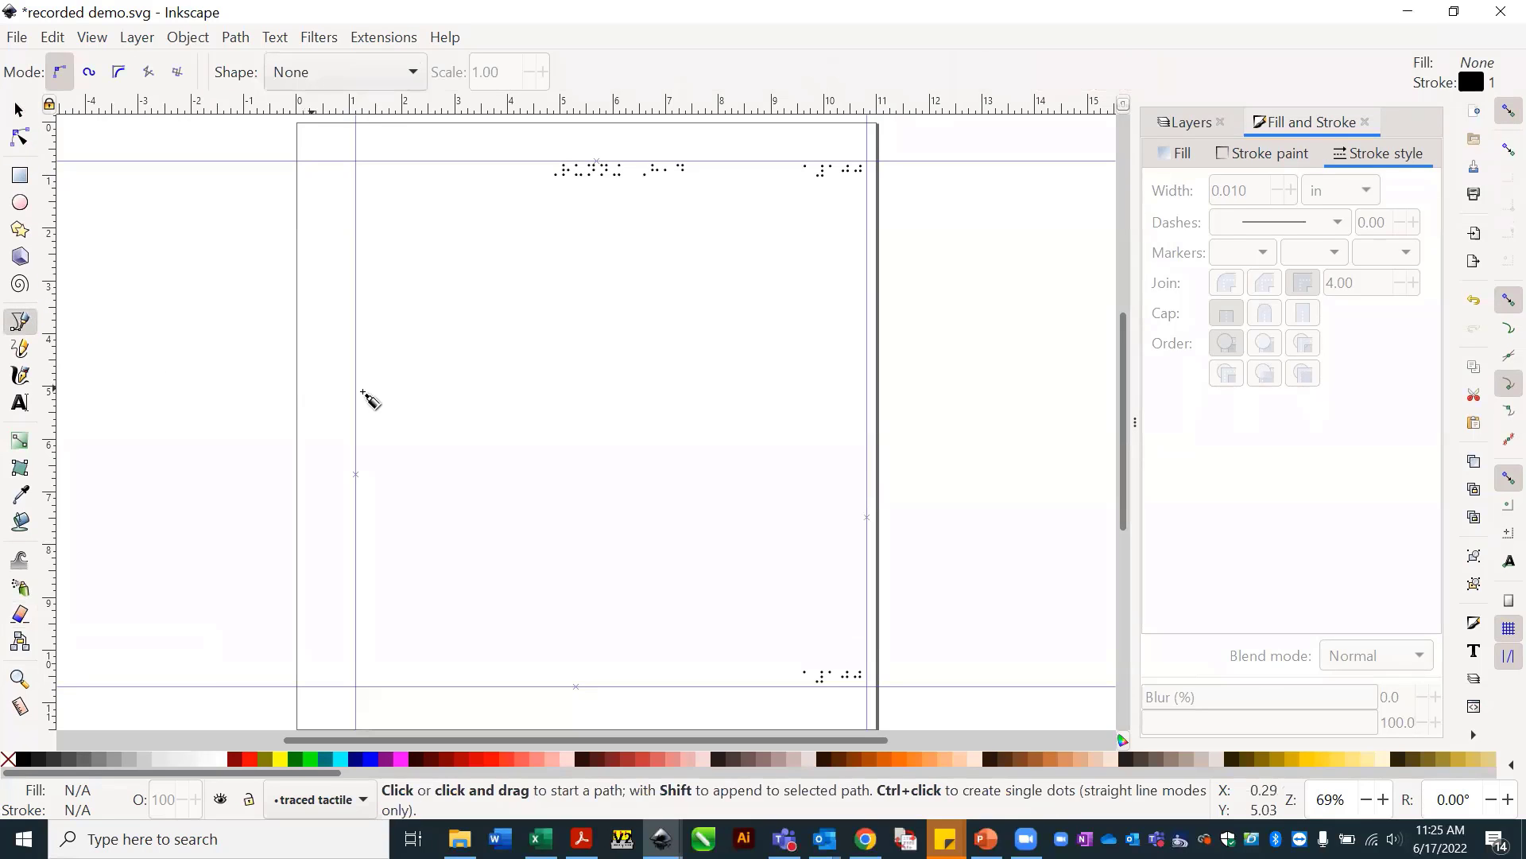
pyautogui.moveTo(393, 394); pyautogui.dragTo(429, 396)
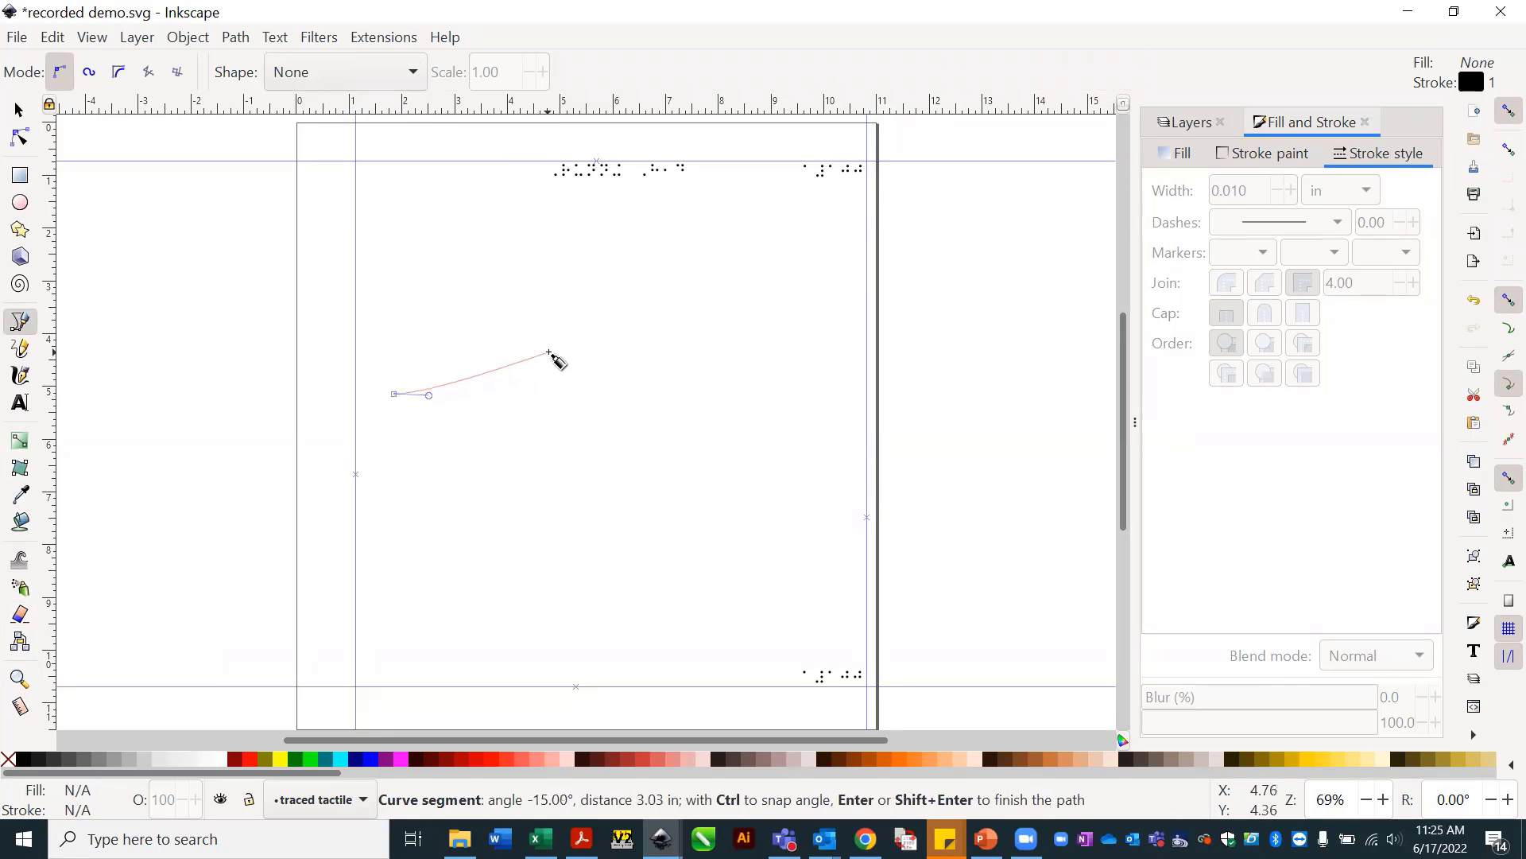
pyautogui.moveTo(628, 379); pyautogui.dragTo(715, 482)
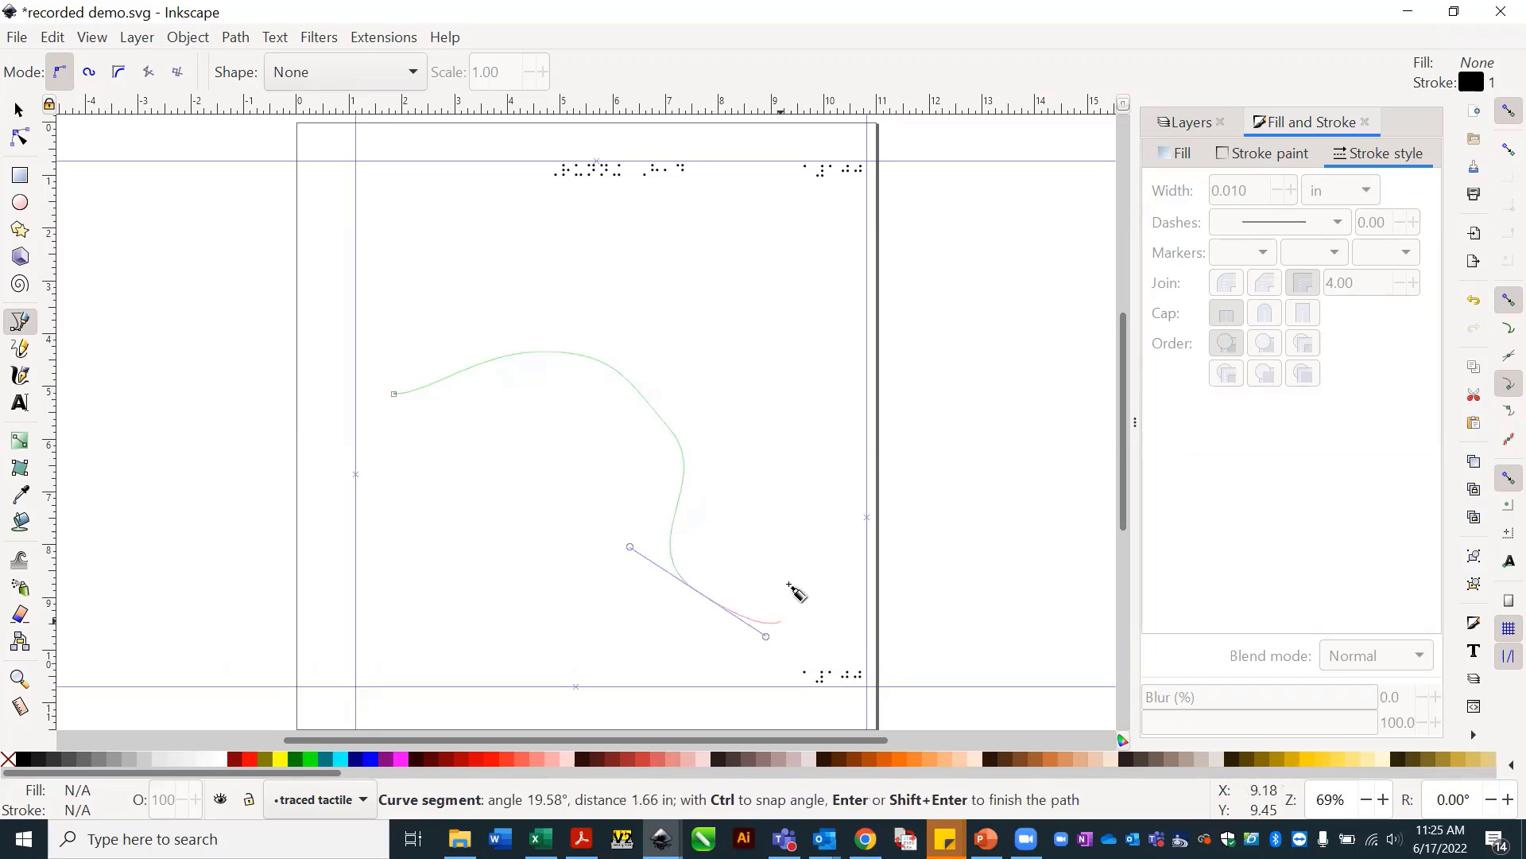
pyautogui.moveTo(759, 584); pyautogui.dragTo(831, 559)
pyautogui.press('Return')
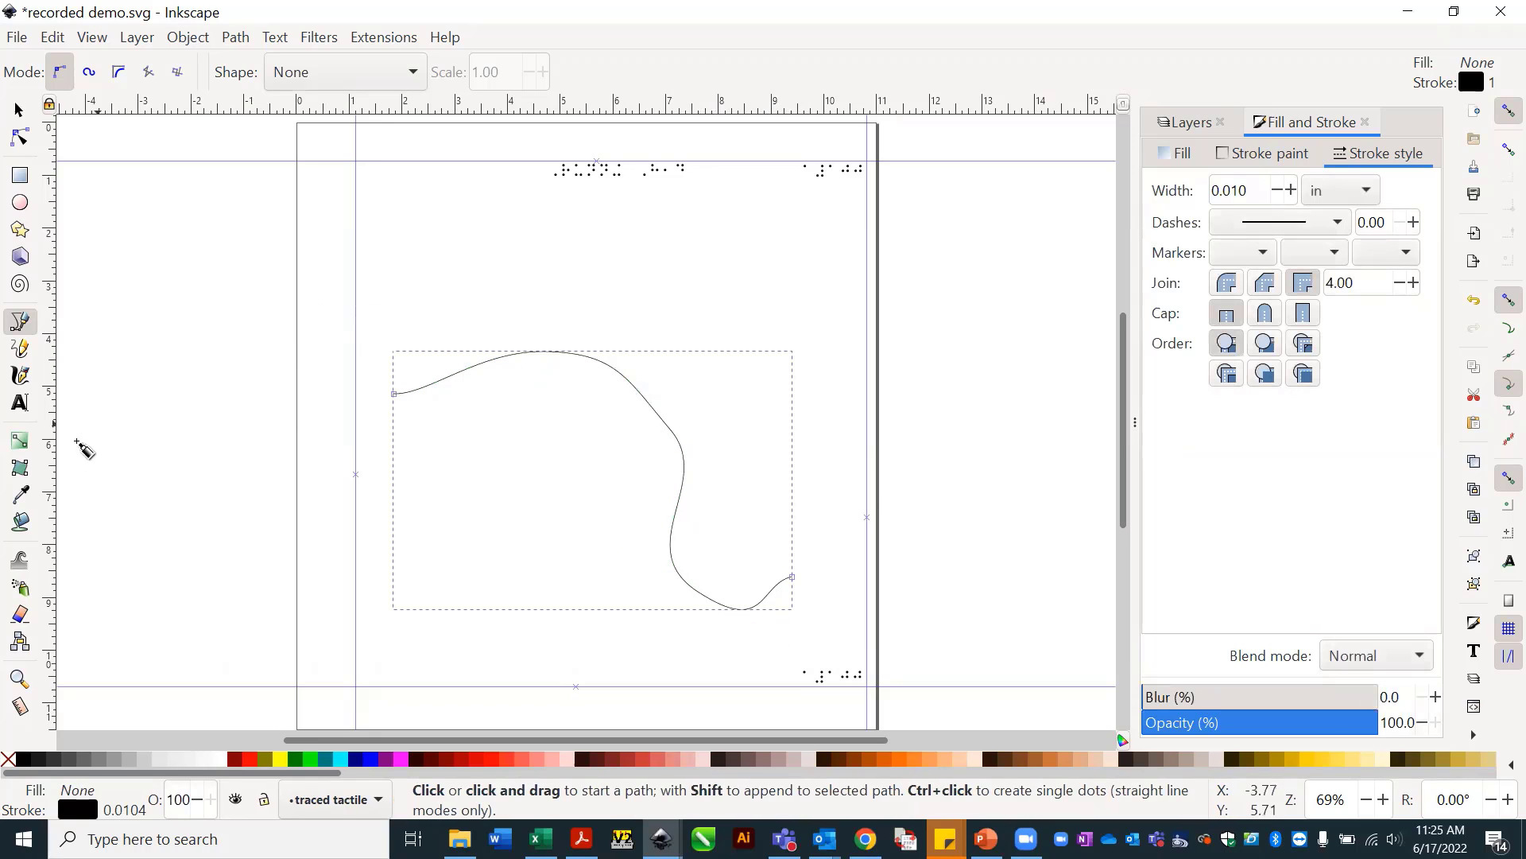
# Erase along the upper hump of the curve with the Eraser's thinning set to 4, and delete the resulting path.
pyautogui.click(20, 614)
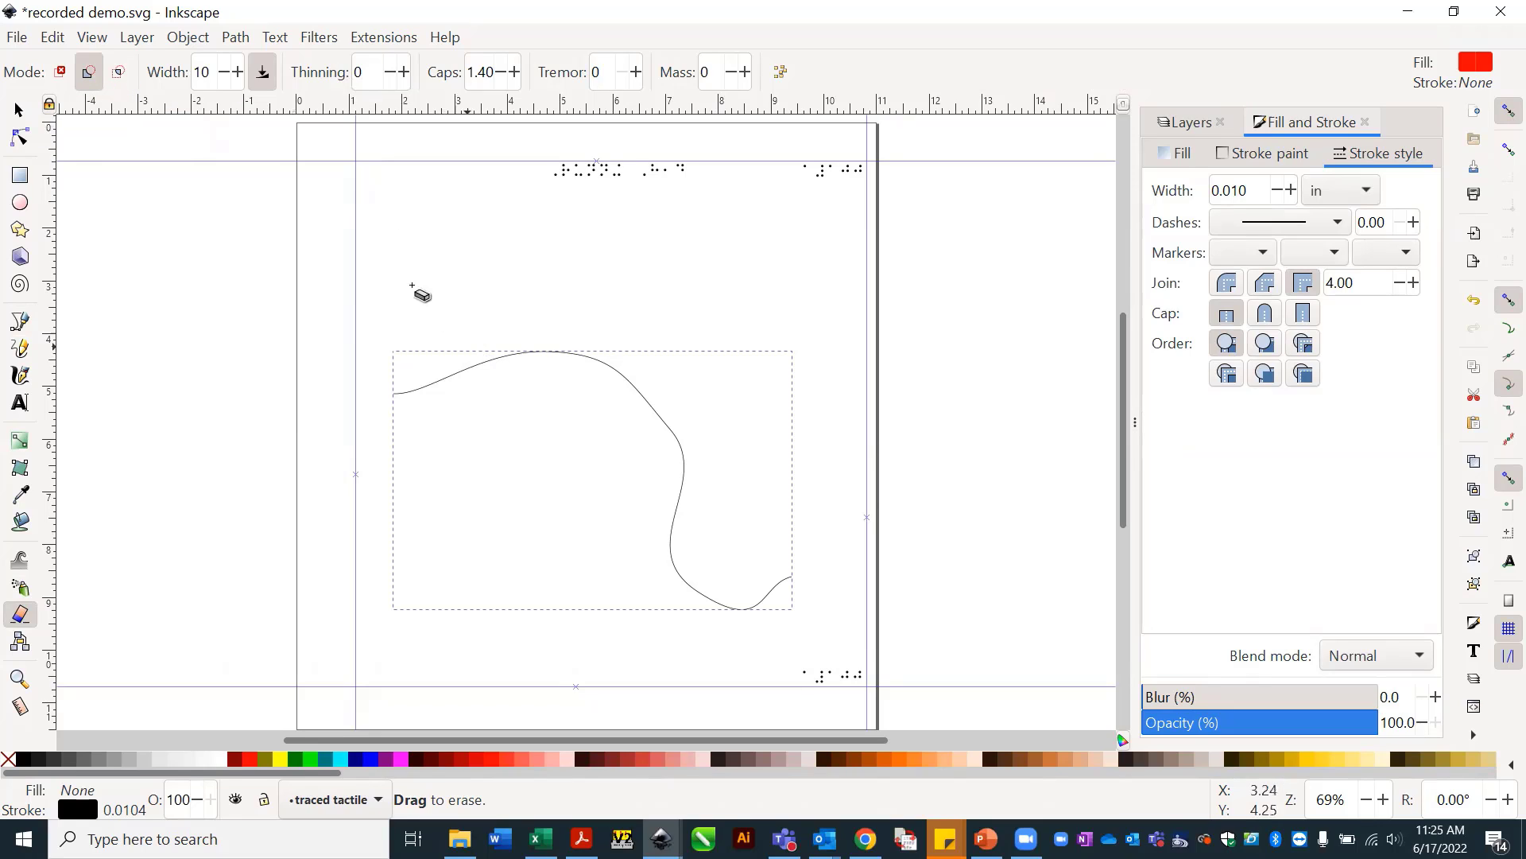
pyautogui.click(403, 72)
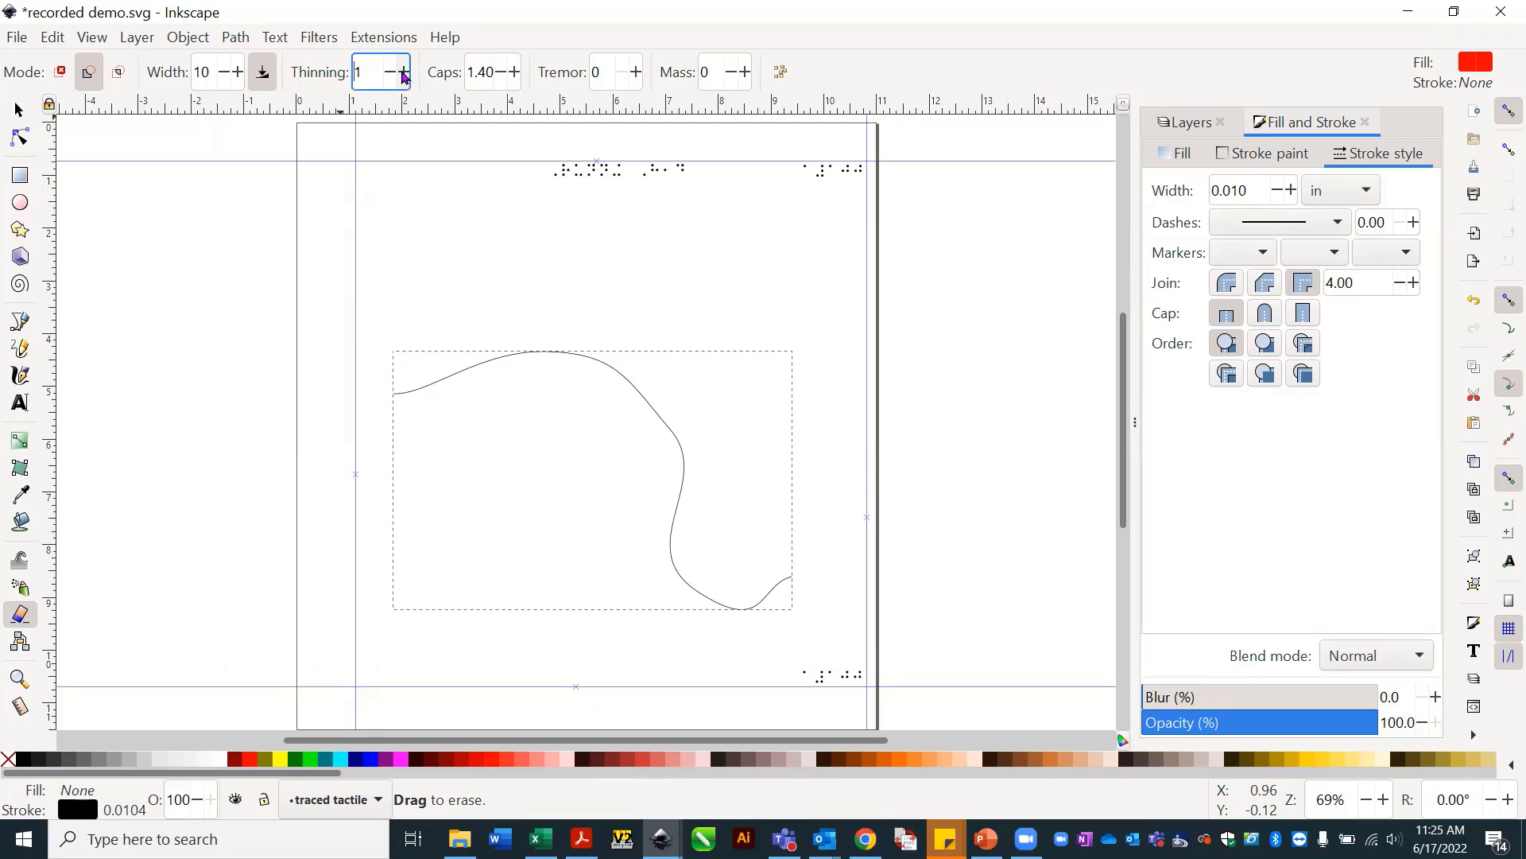
pyautogui.click(404, 72)
pyautogui.click(404, 72)
pyautogui.click(404, 73)
pyautogui.moveTo(488, 361)
pyautogui.mouseDown()
pyautogui.moveTo(516, 320)
pyautogui.moveTo(519, 375)
pyautogui.moveTo(515, 347)
pyautogui.moveTo(490, 347)
pyautogui.moveTo(650, 373)
pyautogui.moveTo(593, 366)
pyautogui.moveTo(613, 364)
pyautogui.moveTo(648, 418)
pyautogui.moveTo(633, 383)
pyautogui.moveTo(651, 398)
pyautogui.moveTo(680, 473)
pyautogui.mouseUp()
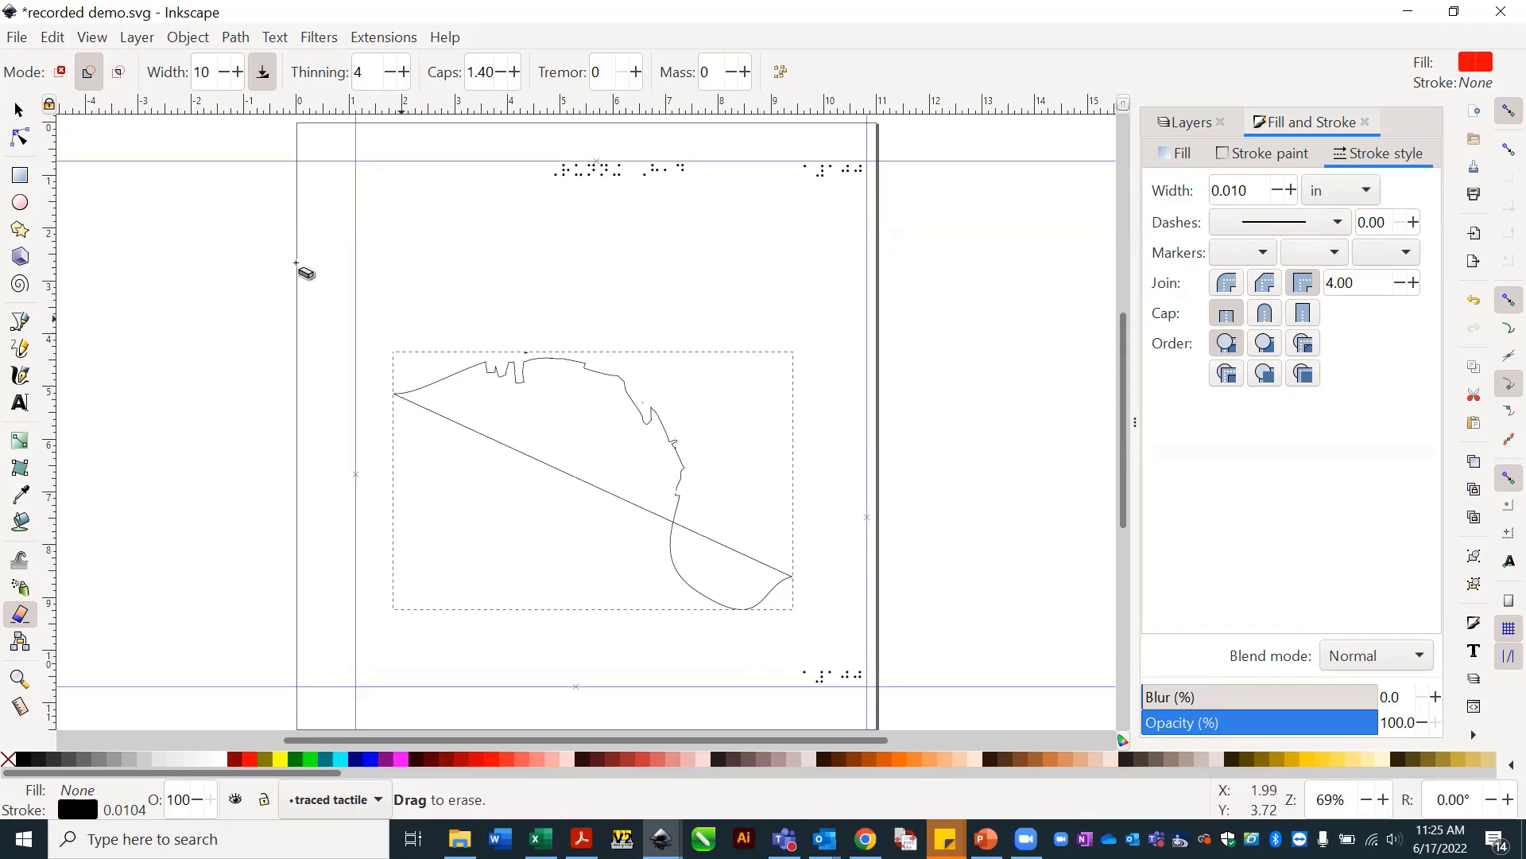
pyautogui.click(17, 109)
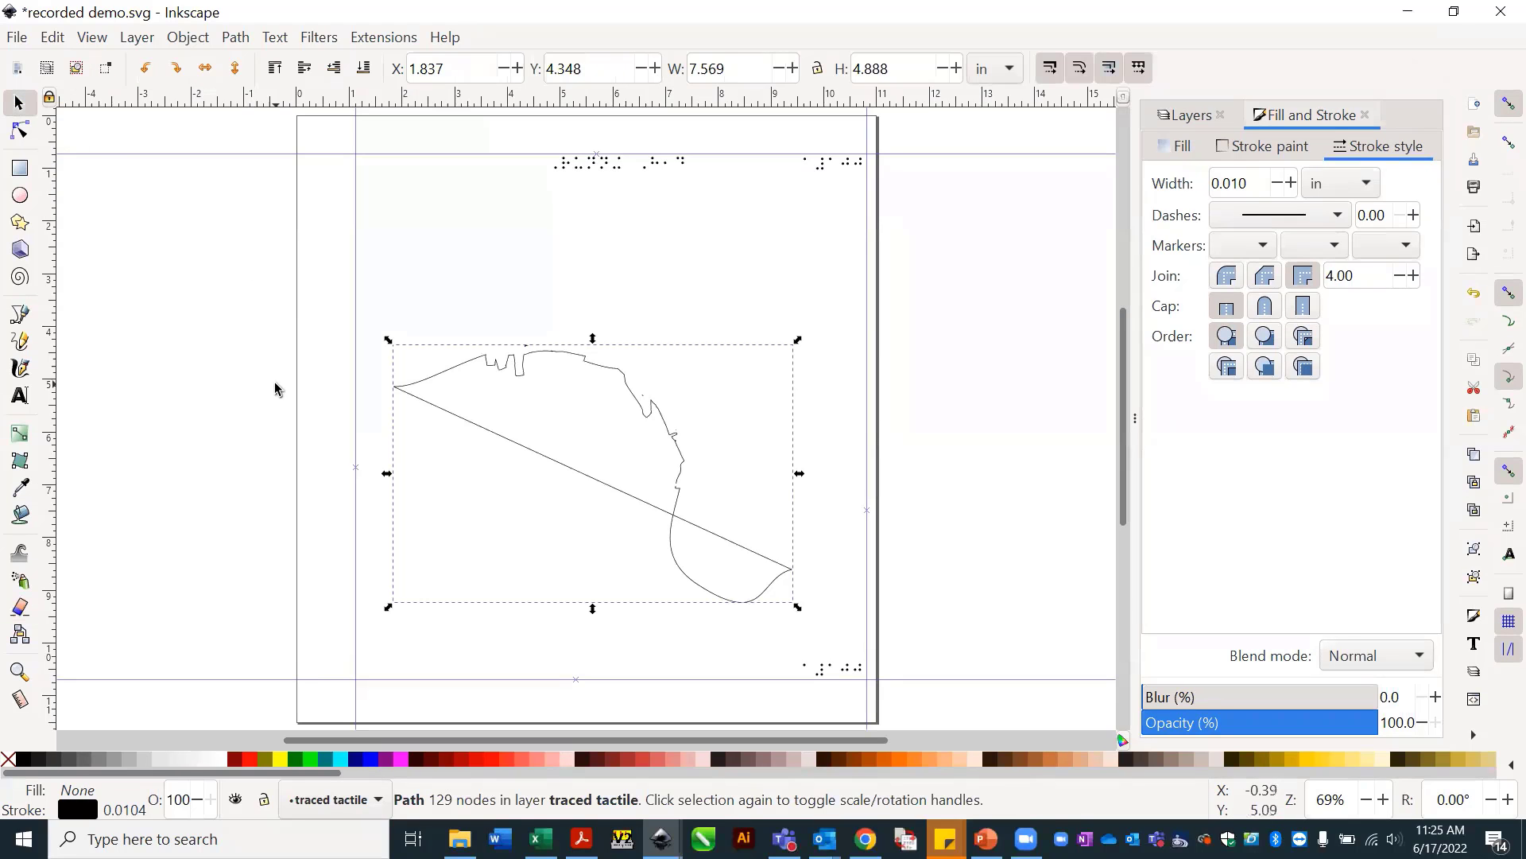
pyautogui.press('Delete')
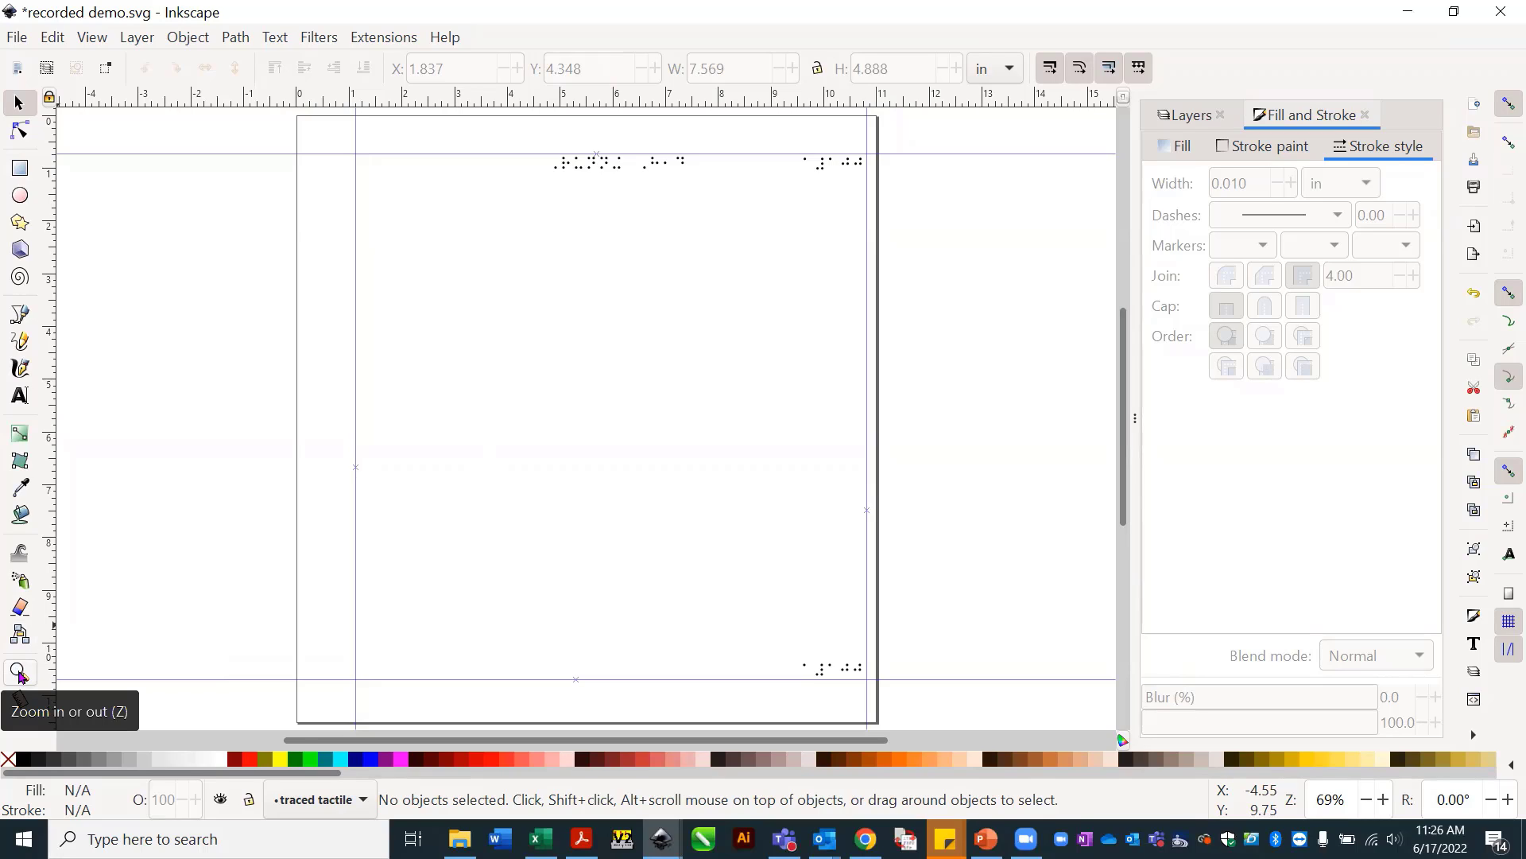
# Draw a small black rectangle about 0.92 in wide and 0.71 in high in the page's upper middle.
pyautogui.click(20, 674)
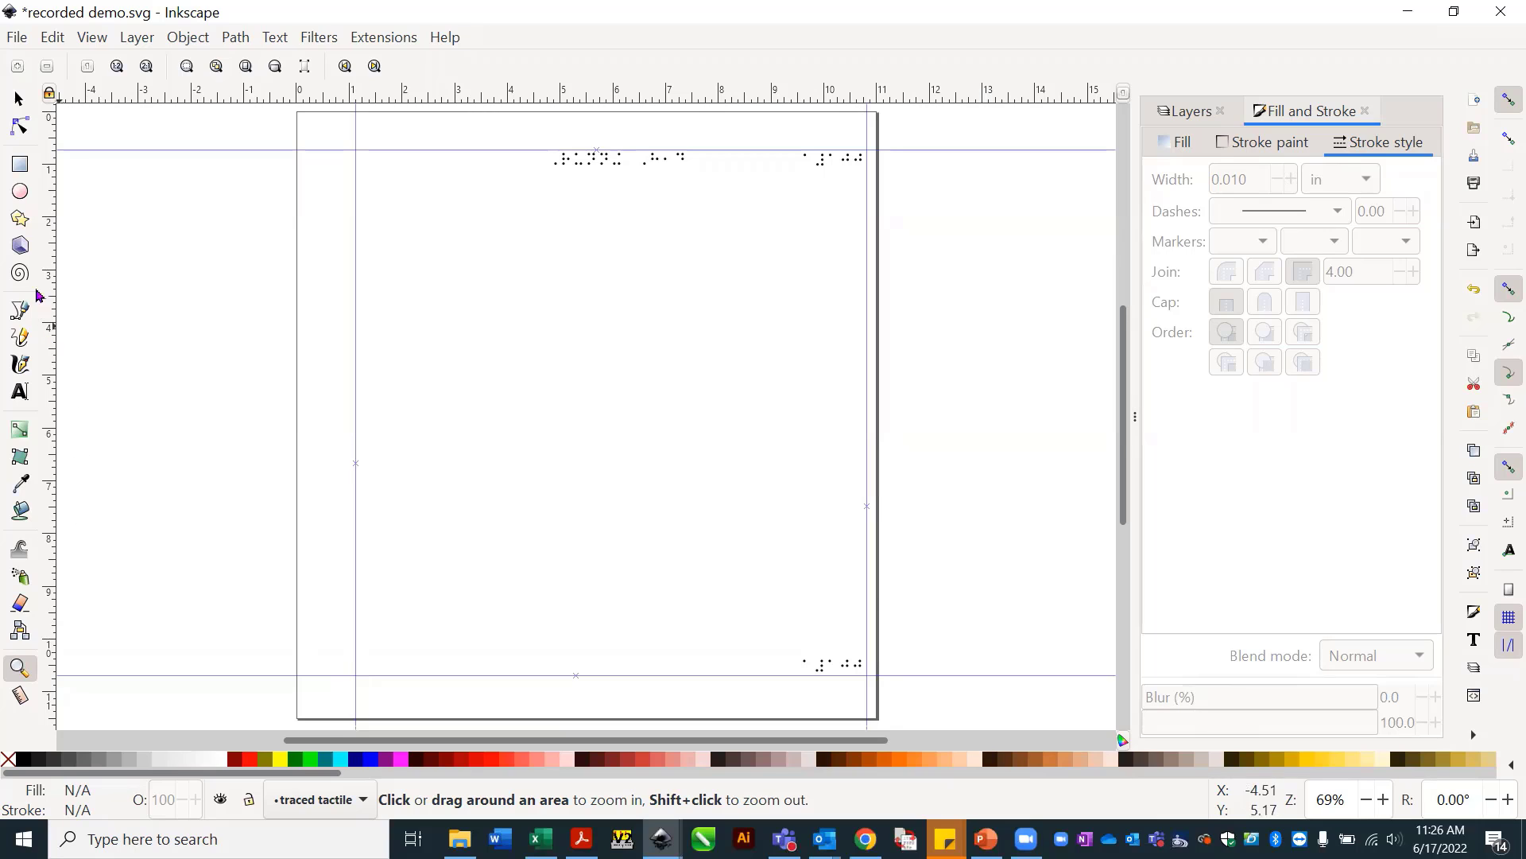
pyautogui.click(20, 164)
pyautogui.moveTo(504, 375); pyautogui.dragTo(552, 411)
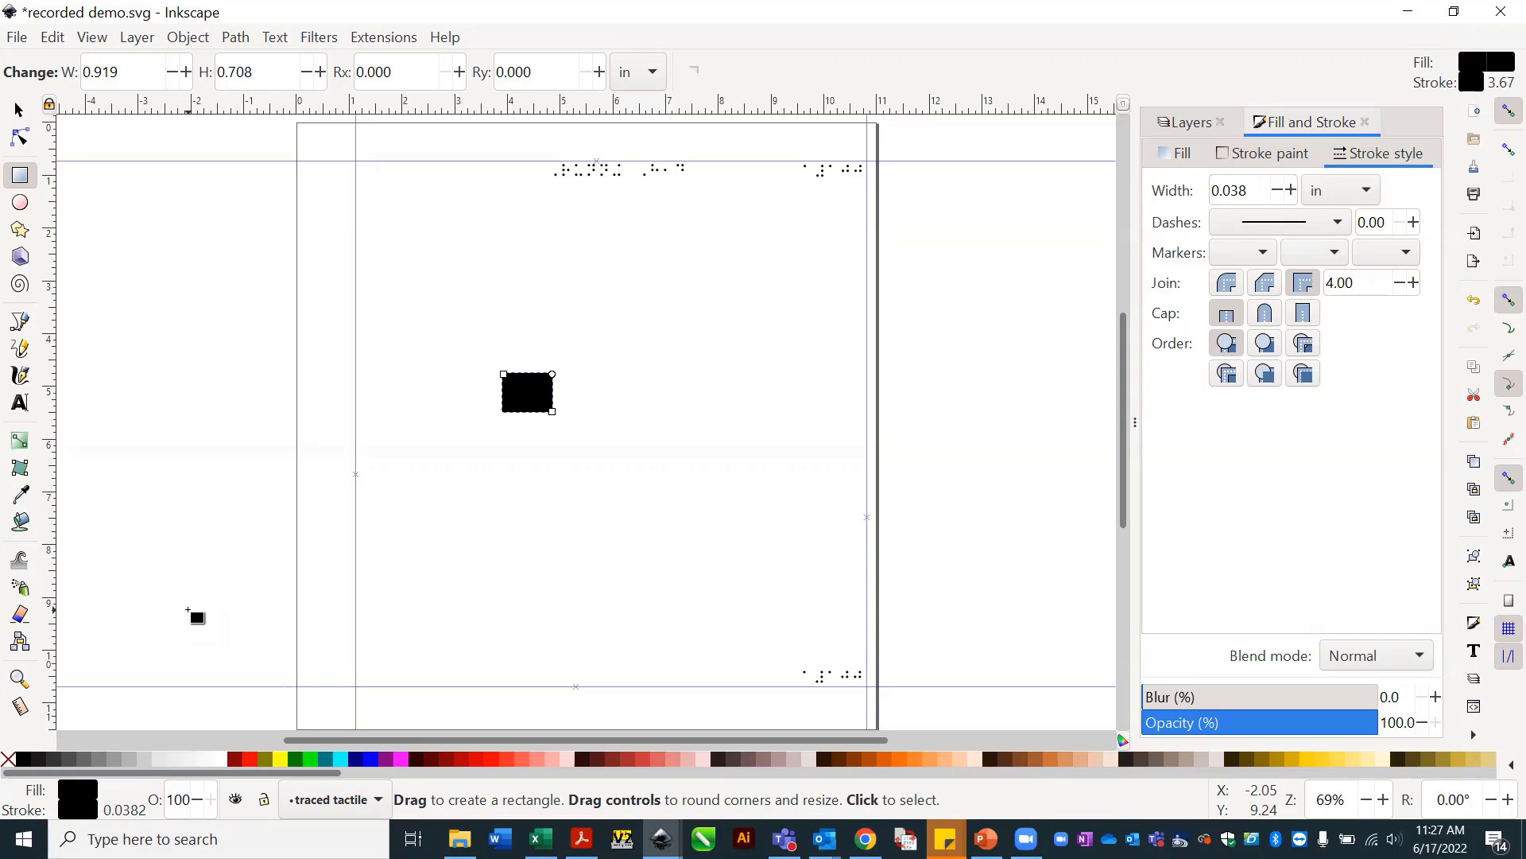
# Zoom in on the selected rectangle and bring the whole page back into view.
pyautogui.press('3')
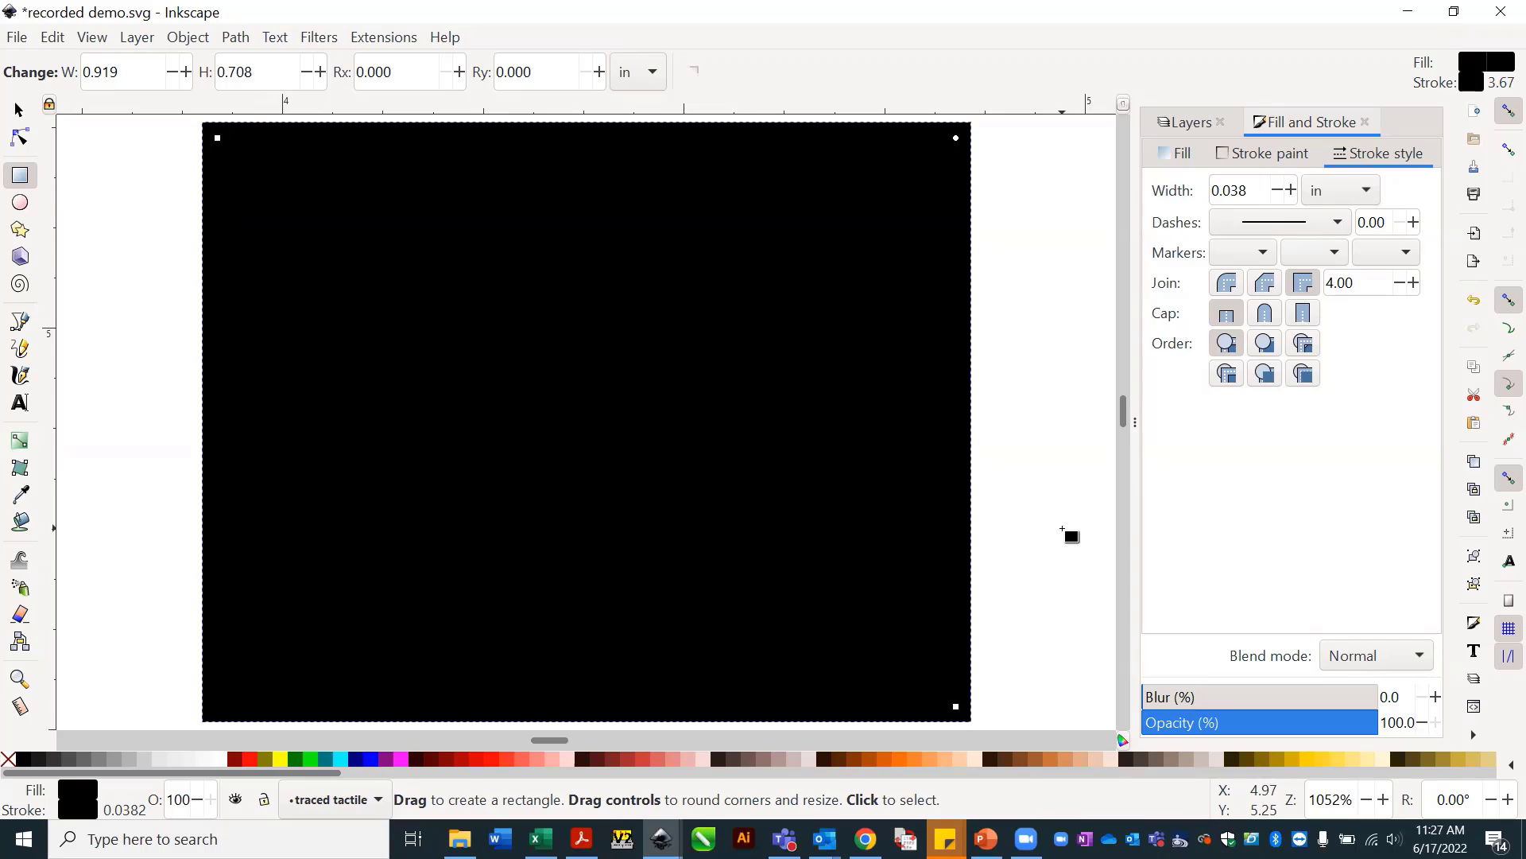
pyautogui.press('-')
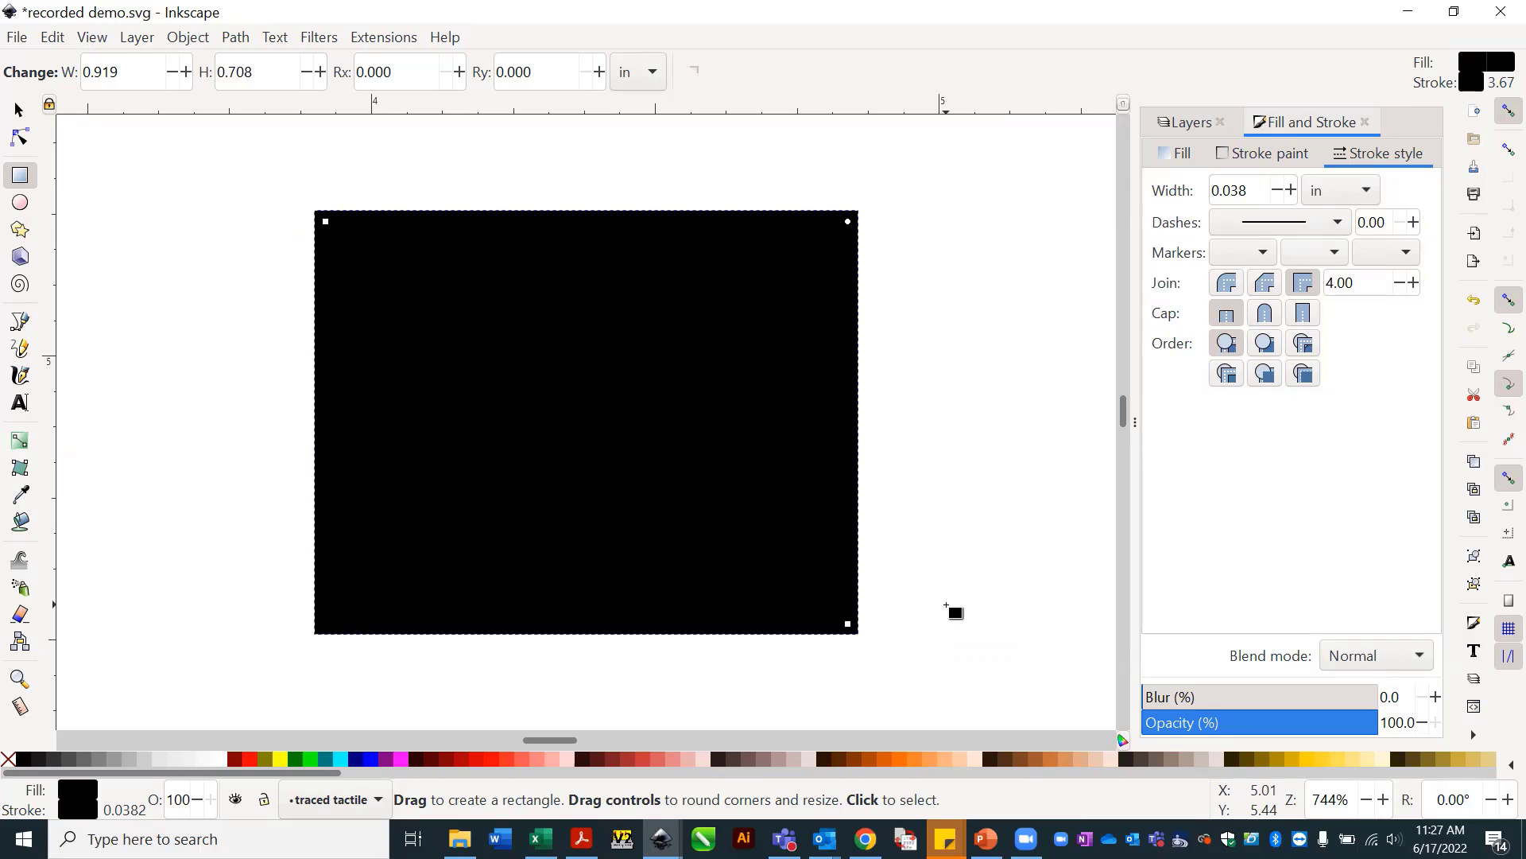
pyautogui.press('5')
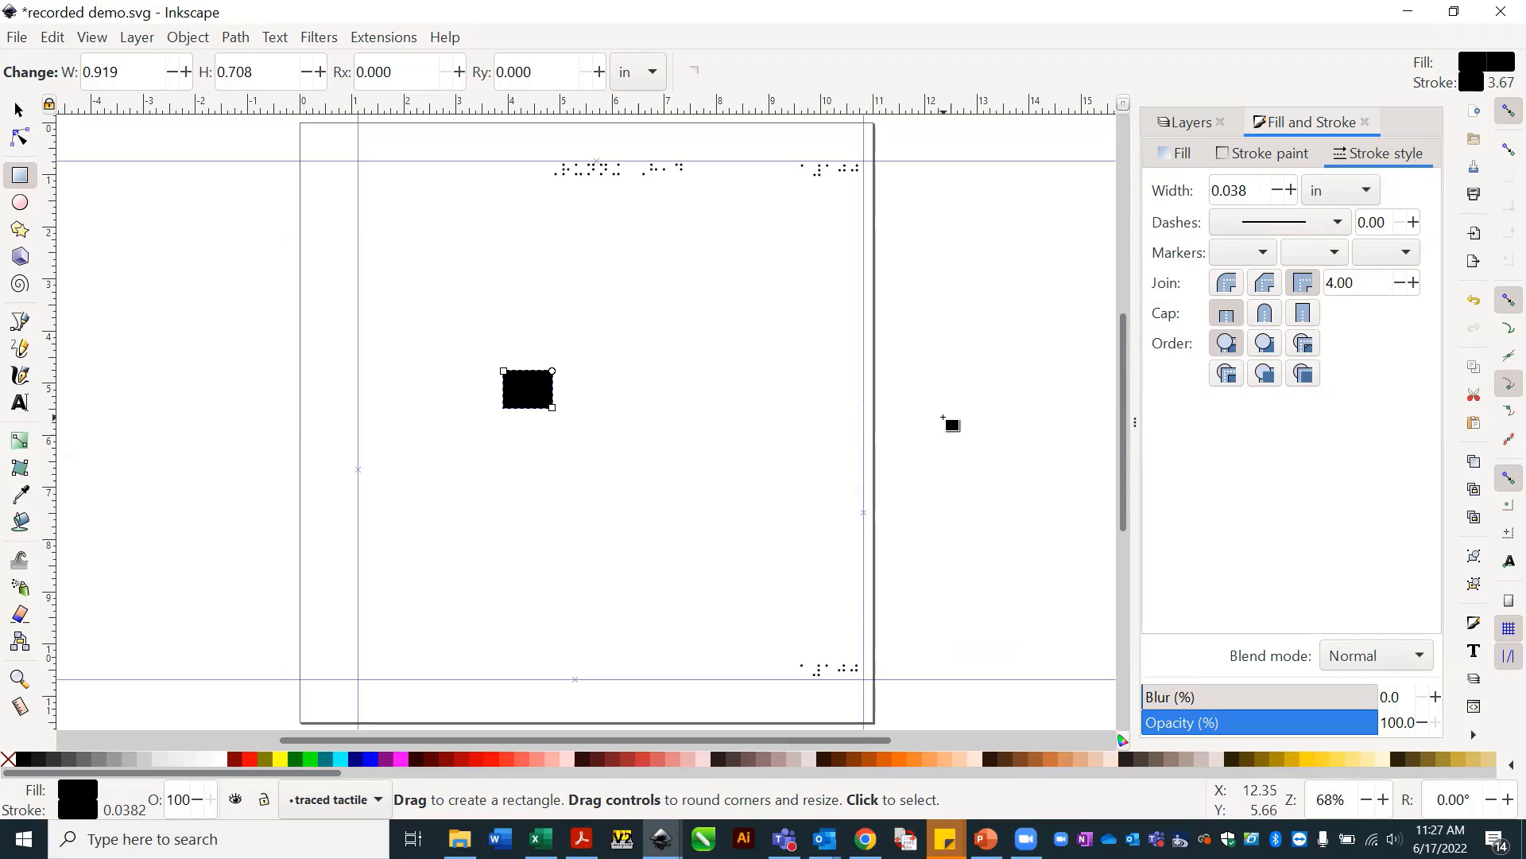
# Delete the black rectangle and draw a grey-filled one about 0.78 in wide and 1.89 in high in the page's upper left area.
pyautogui.press('Delete')
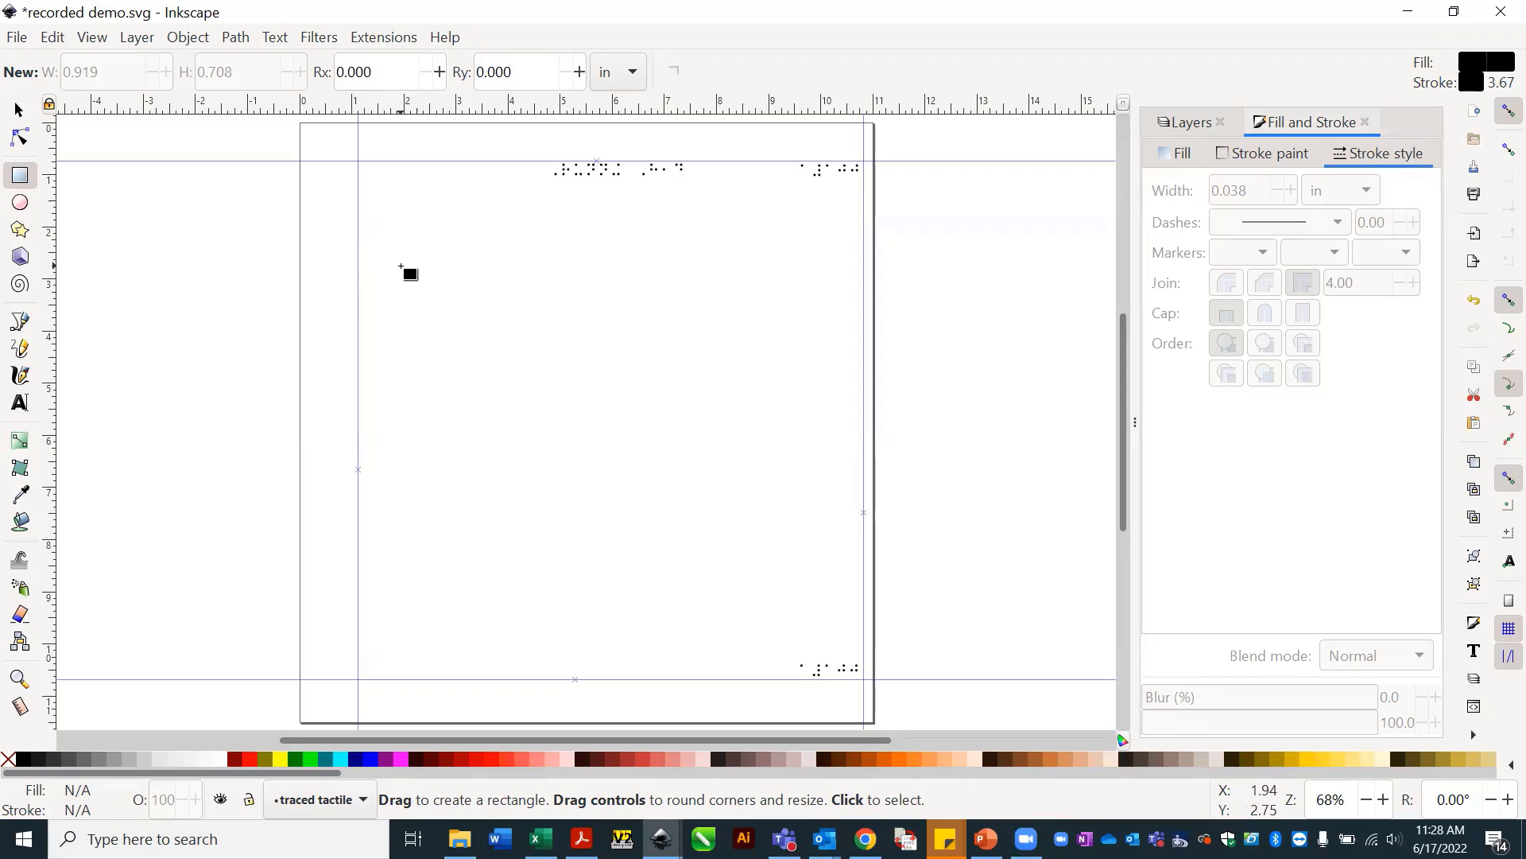
pyautogui.moveTo(399, 264); pyautogui.dragTo(441, 364)
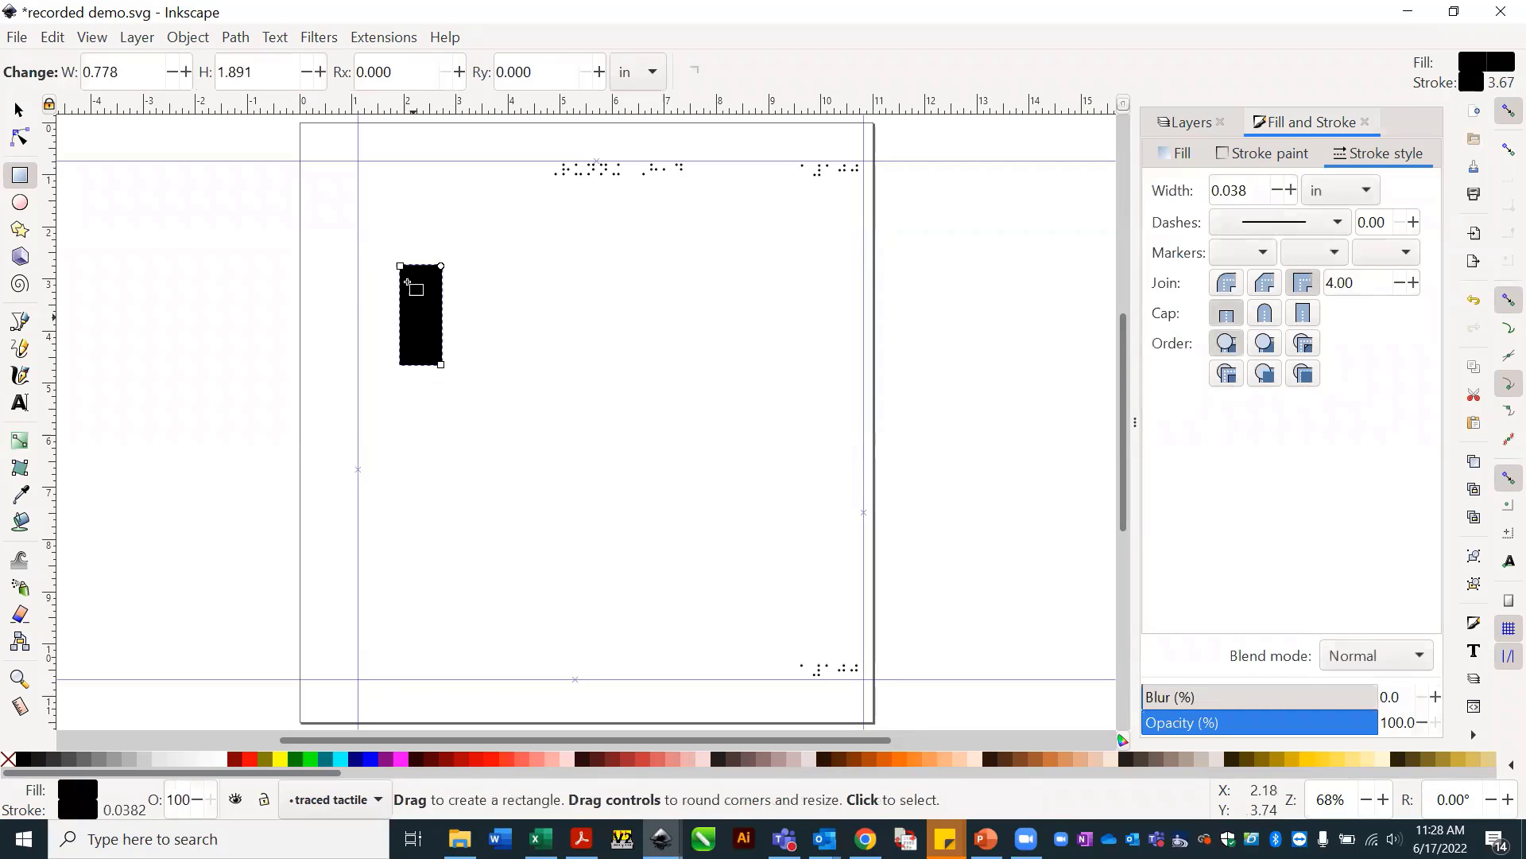
pyautogui.click(112, 762)
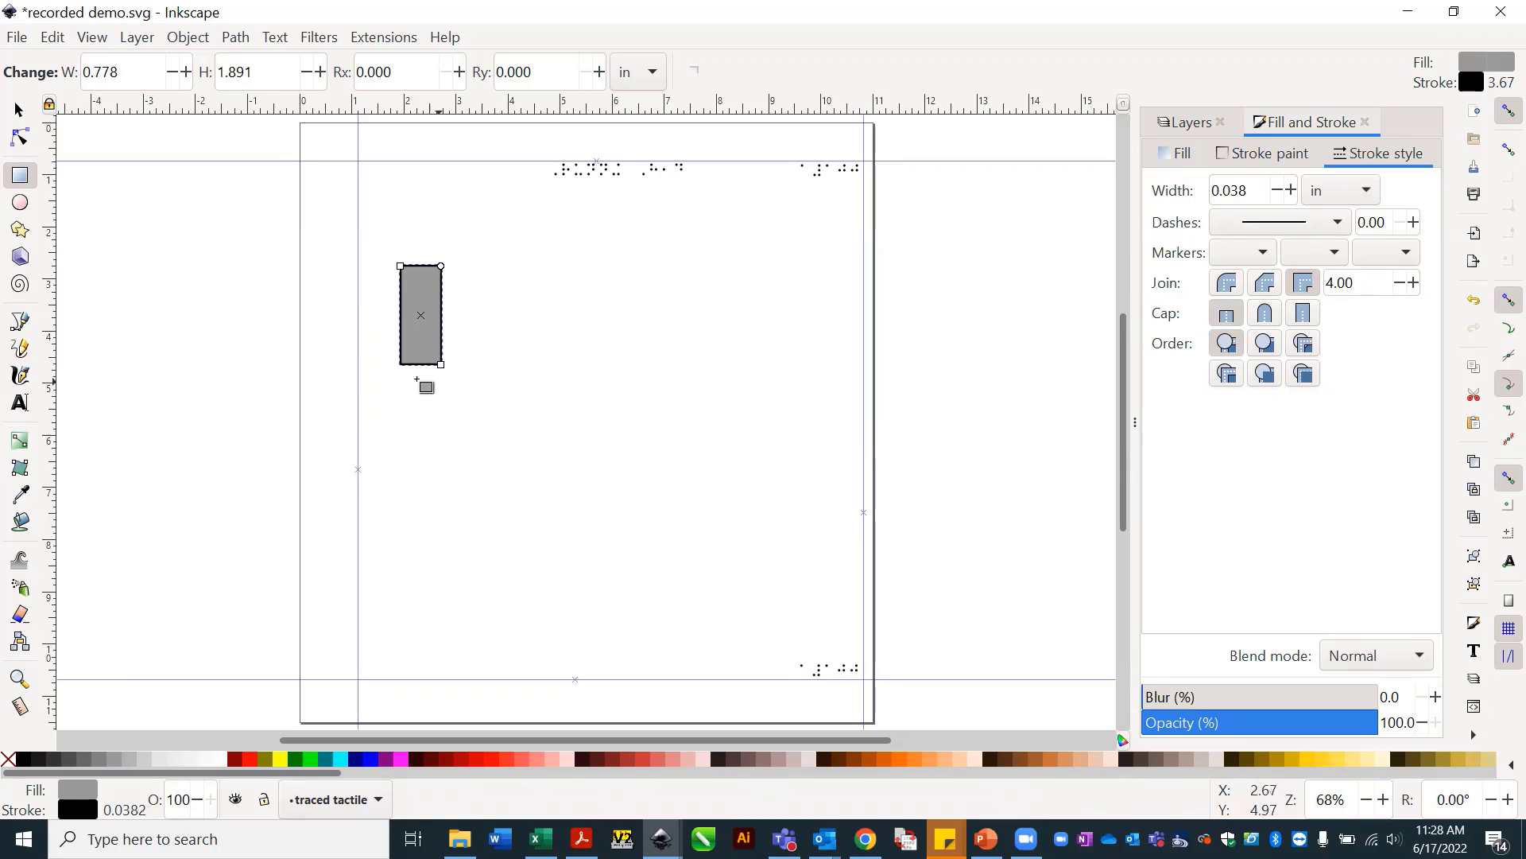
# Draw a grey ellipse with radii about 0.54 by 1.01 in beside the rectangle, and place a three-cornered star as a triangle farther right.
pyautogui.click(20, 205)
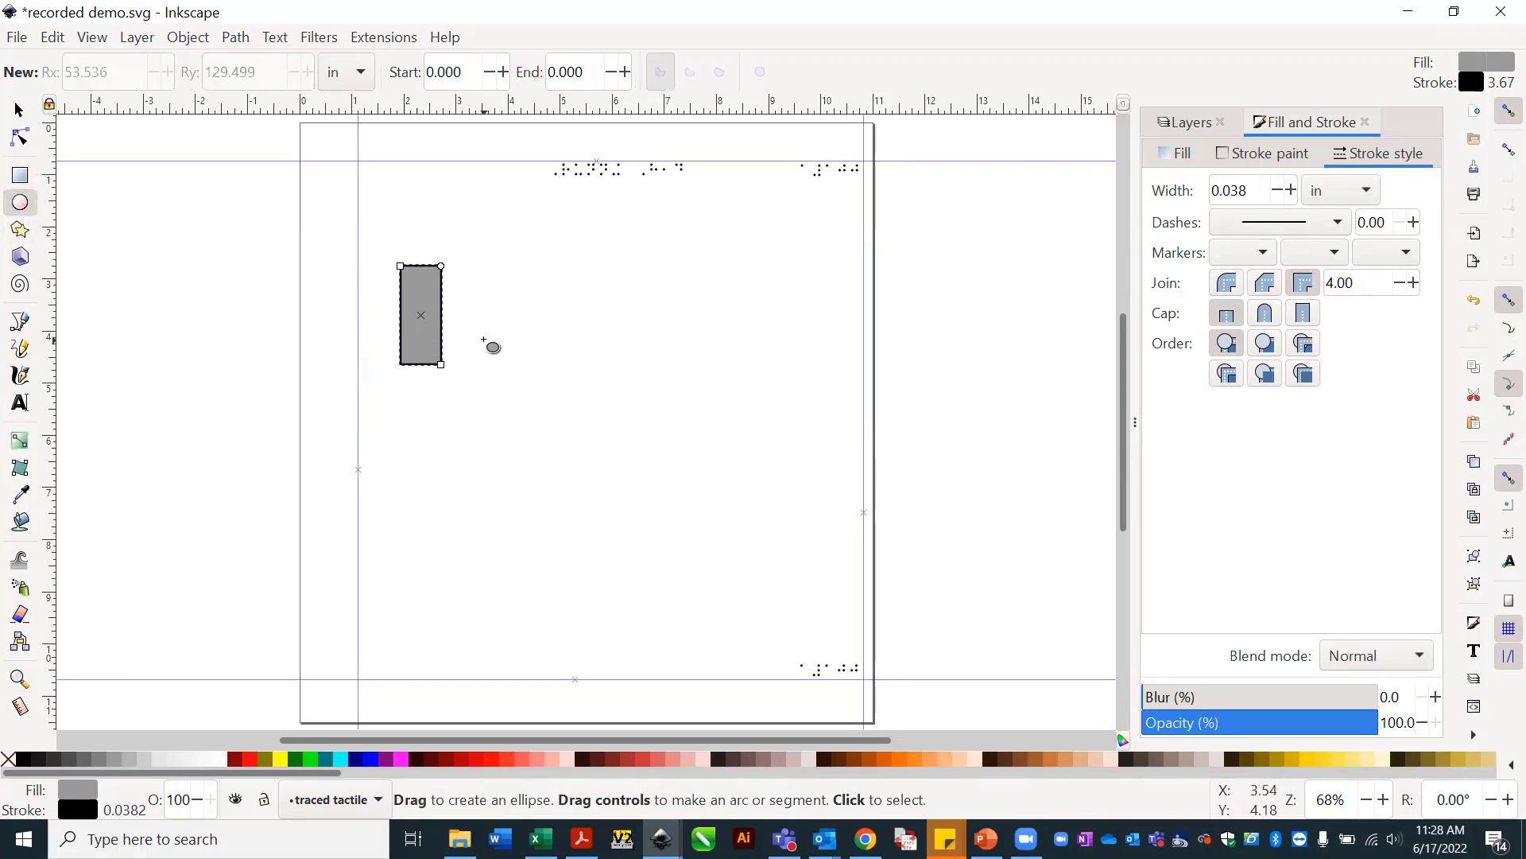
pyautogui.moveTo(484, 339); pyautogui.dragTo(541, 447)
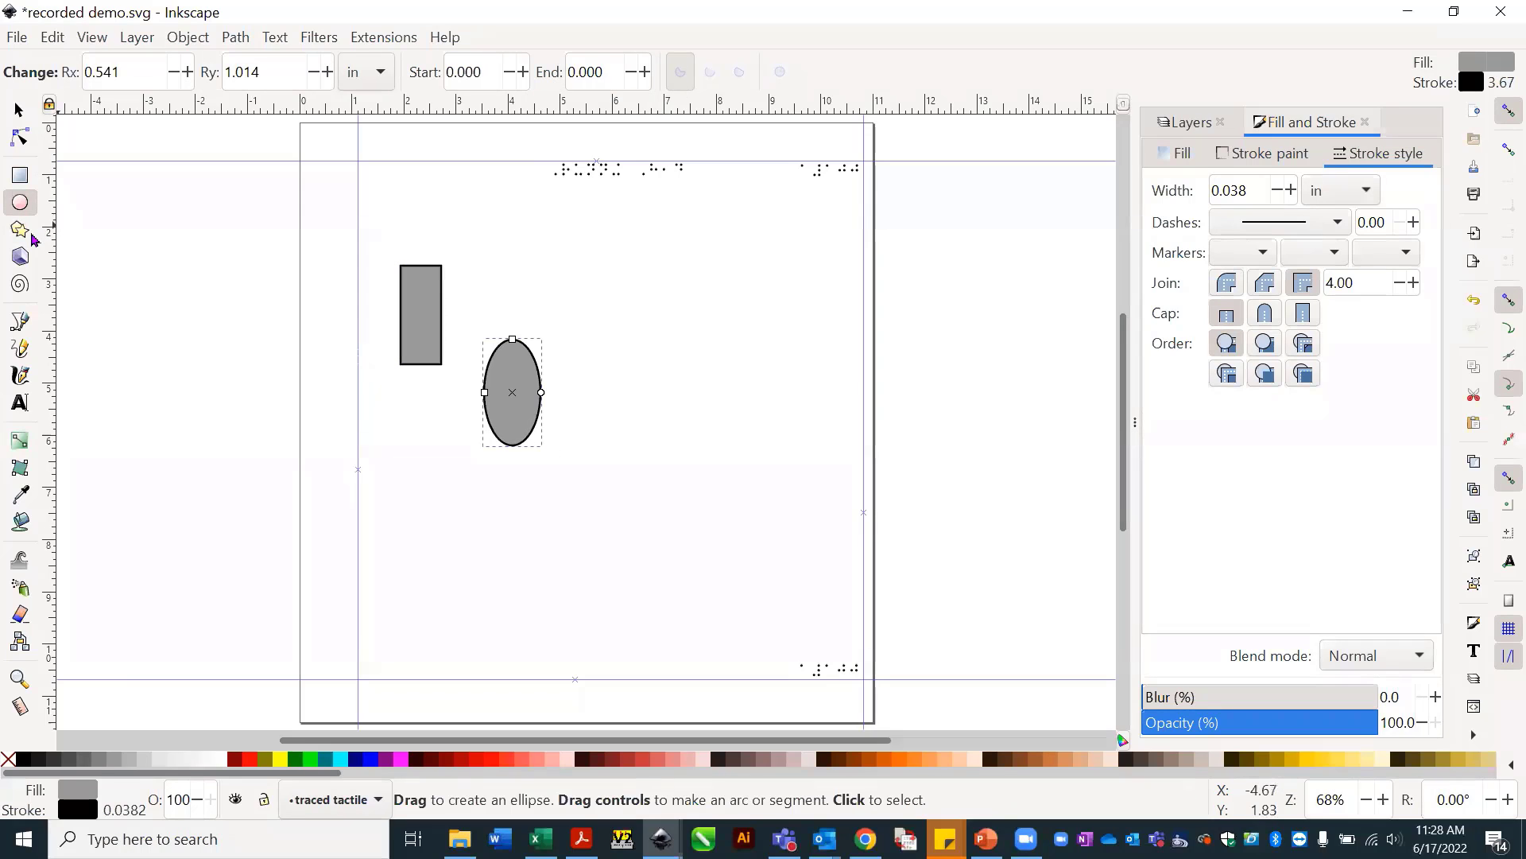
pyautogui.click(23, 230)
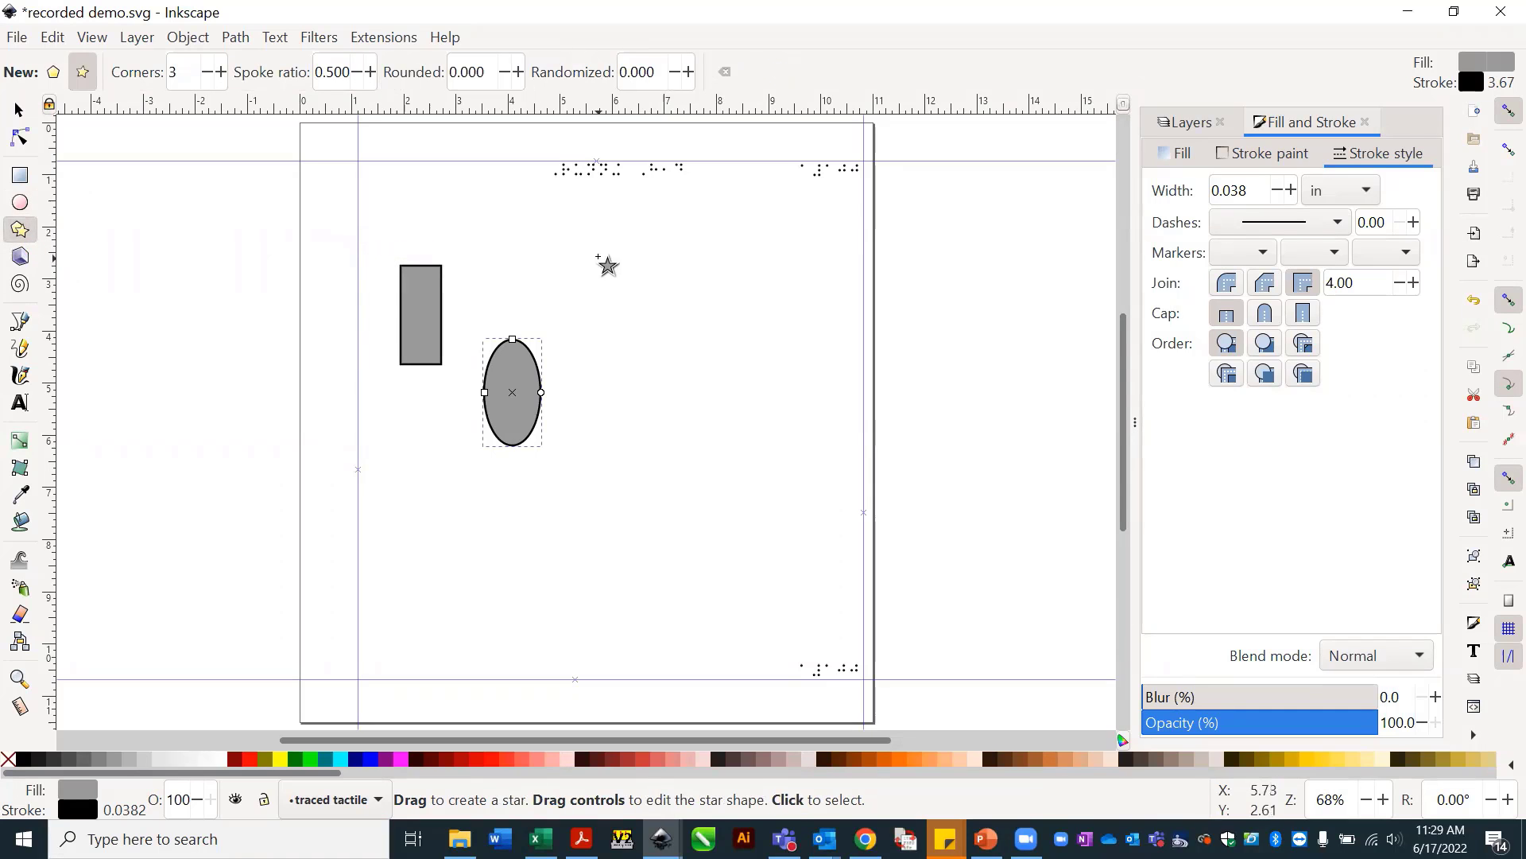
pyautogui.moveTo(598, 254); pyautogui.dragTo(744, 427)
pyautogui.click(19, 109)
pyautogui.click(19, 222)
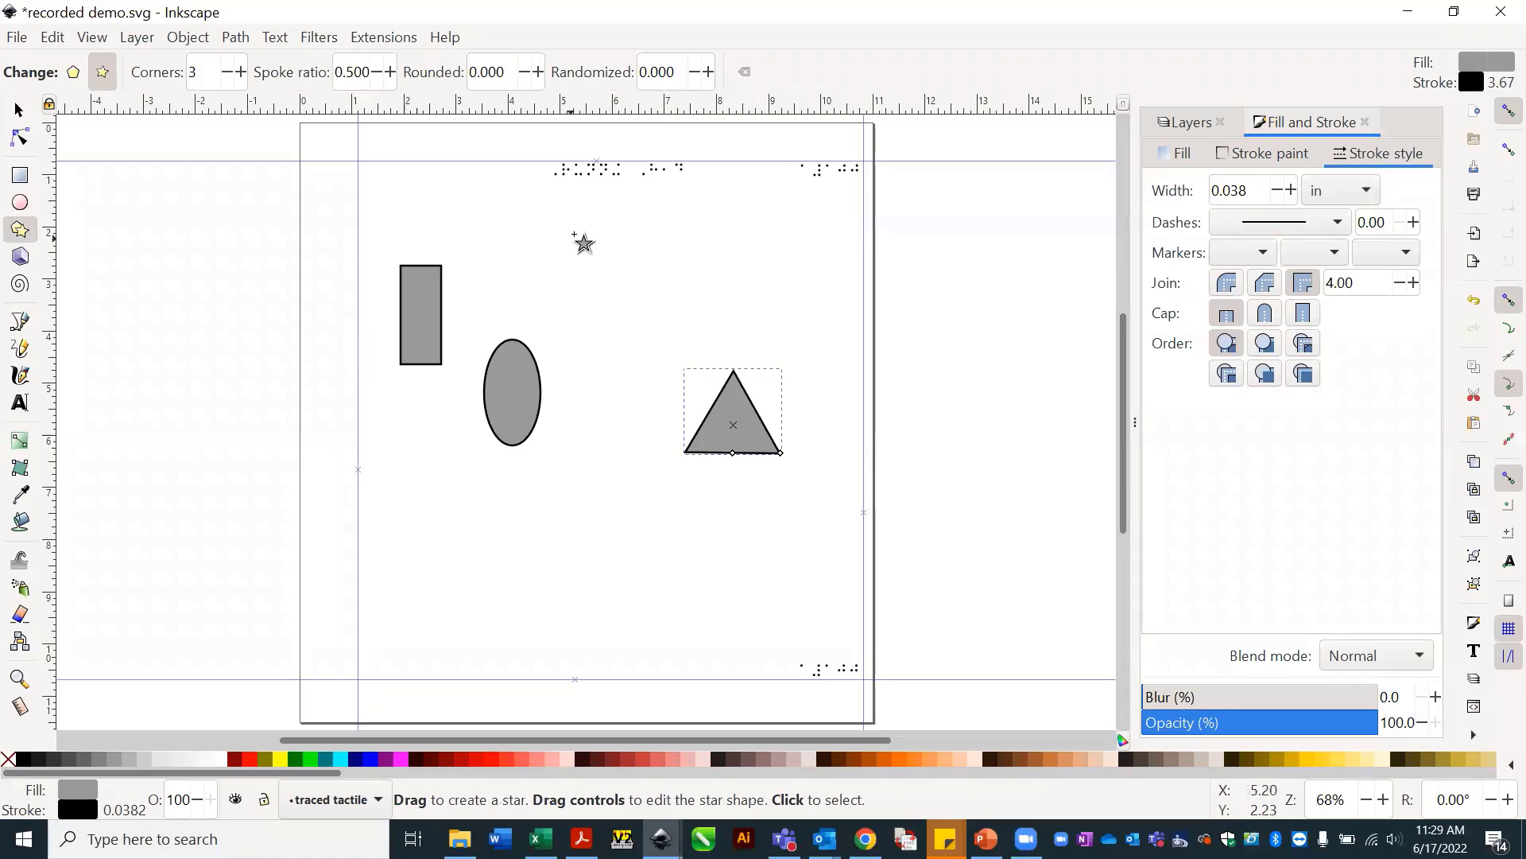
# Draw a second three-cornered star about 1.75 in wide between the ellipse and the triangle, and set its corners to 5.
pyautogui.moveTo(575, 234); pyautogui.dragTo(643, 293)
pyautogui.click(19, 109)
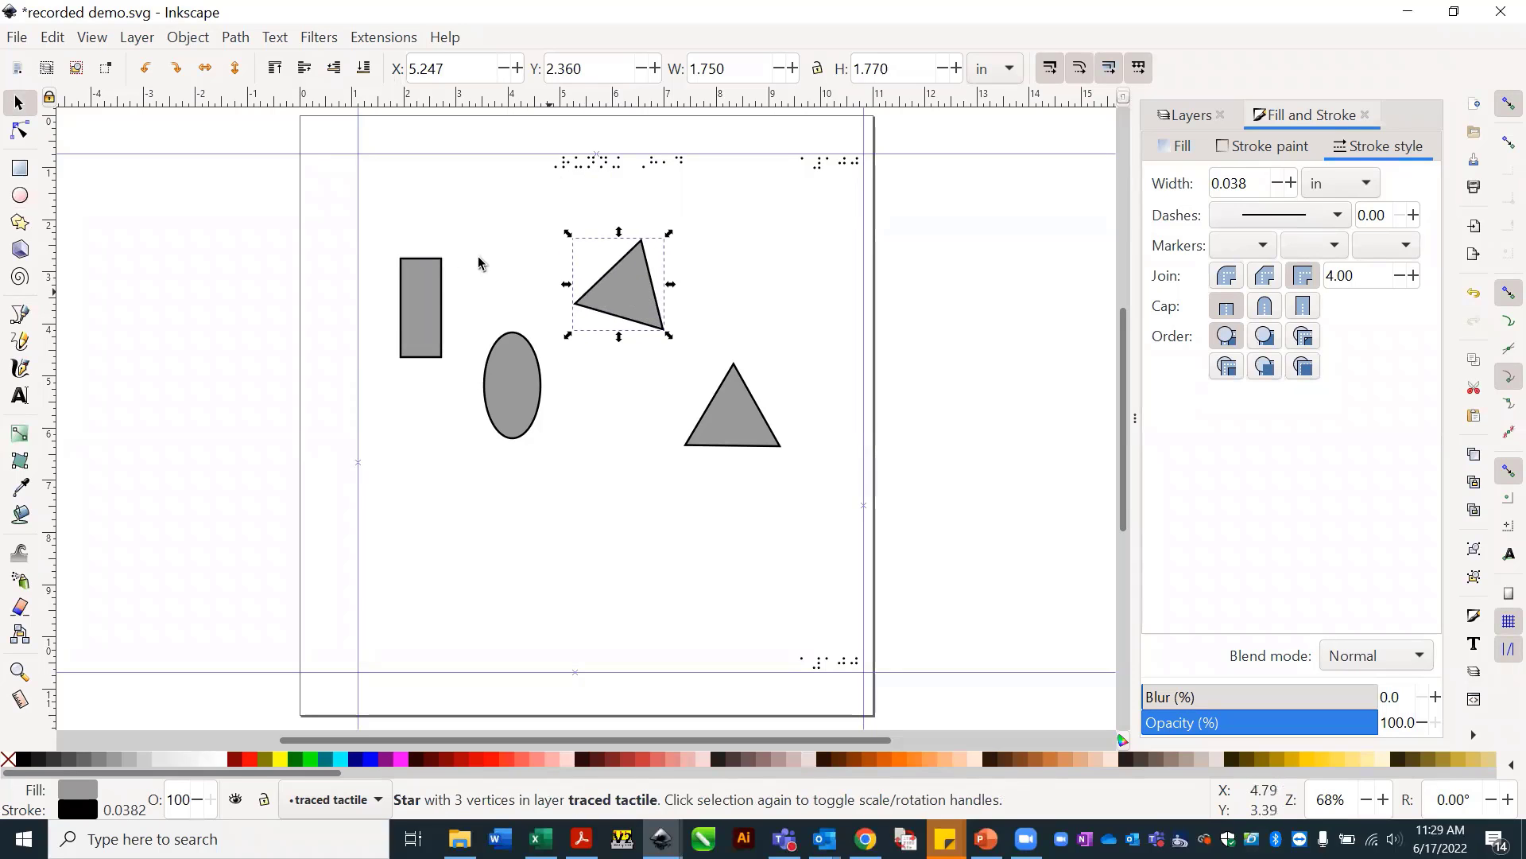
pyautogui.click(20, 223)
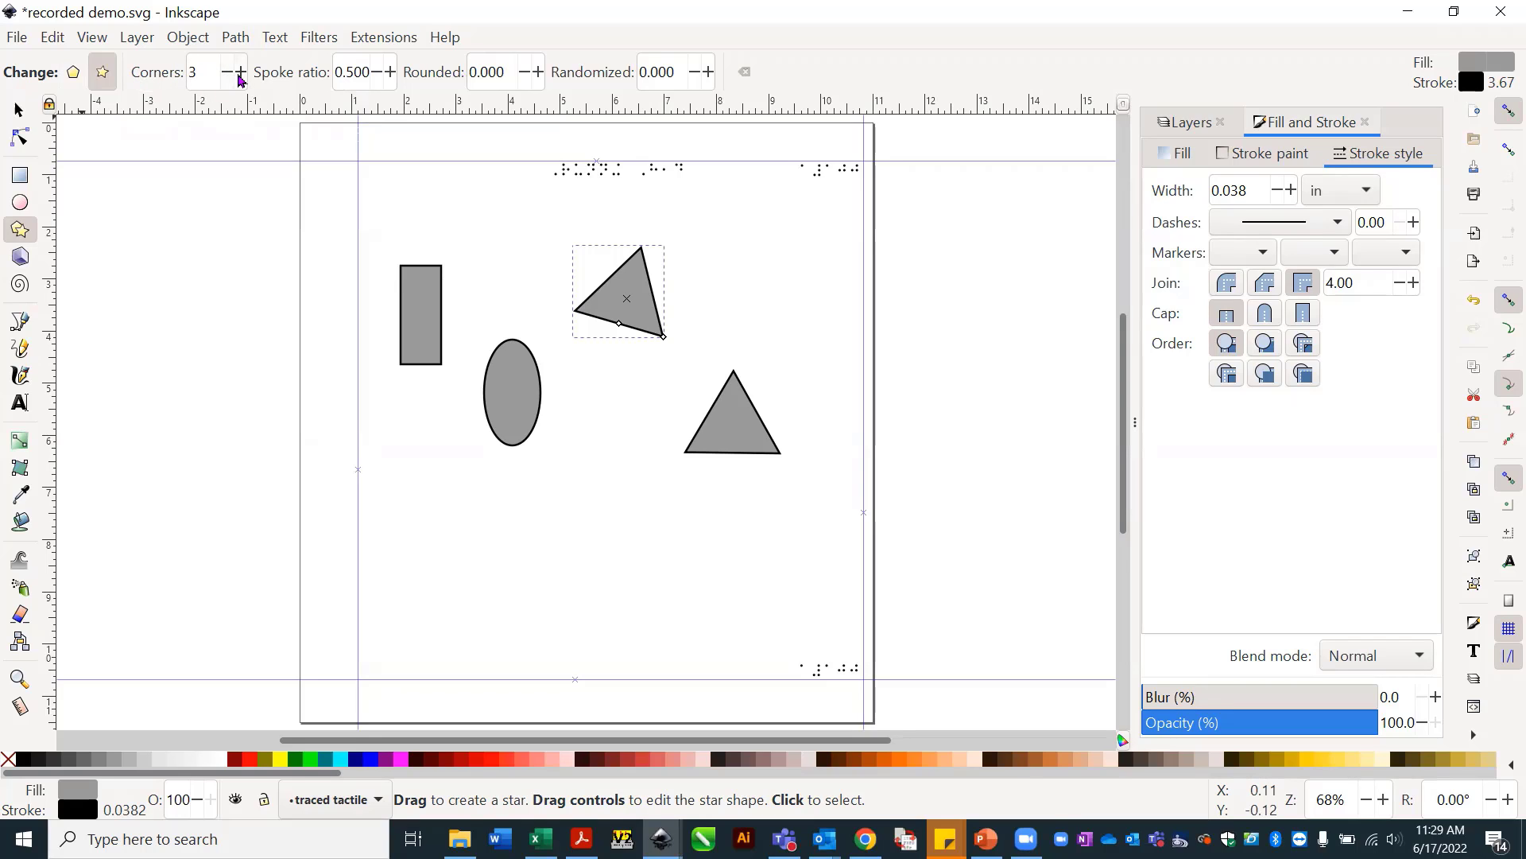
pyautogui.click(238, 75)
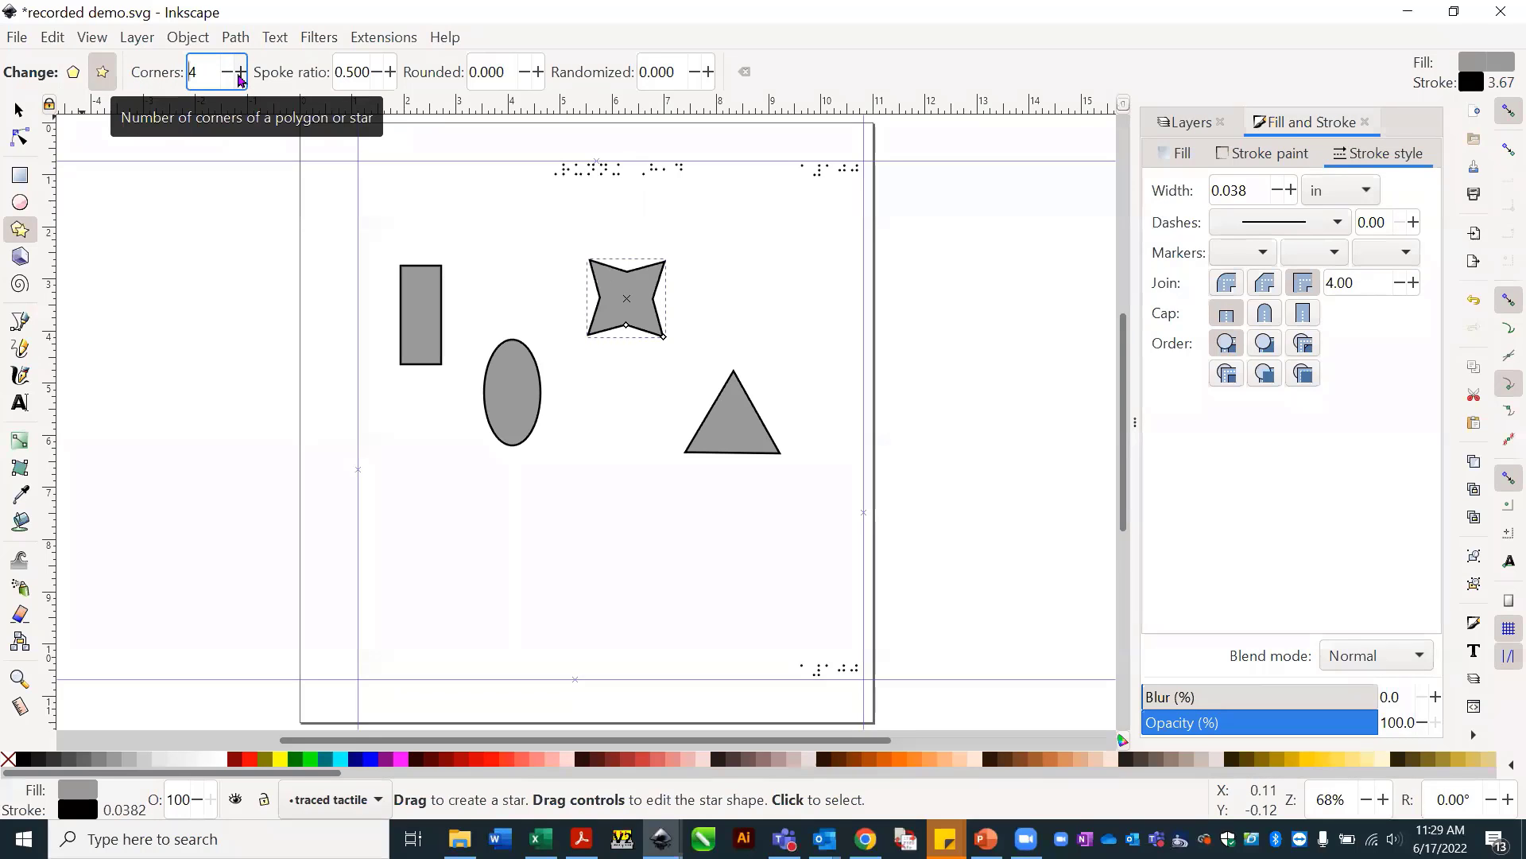
pyautogui.click(238, 75)
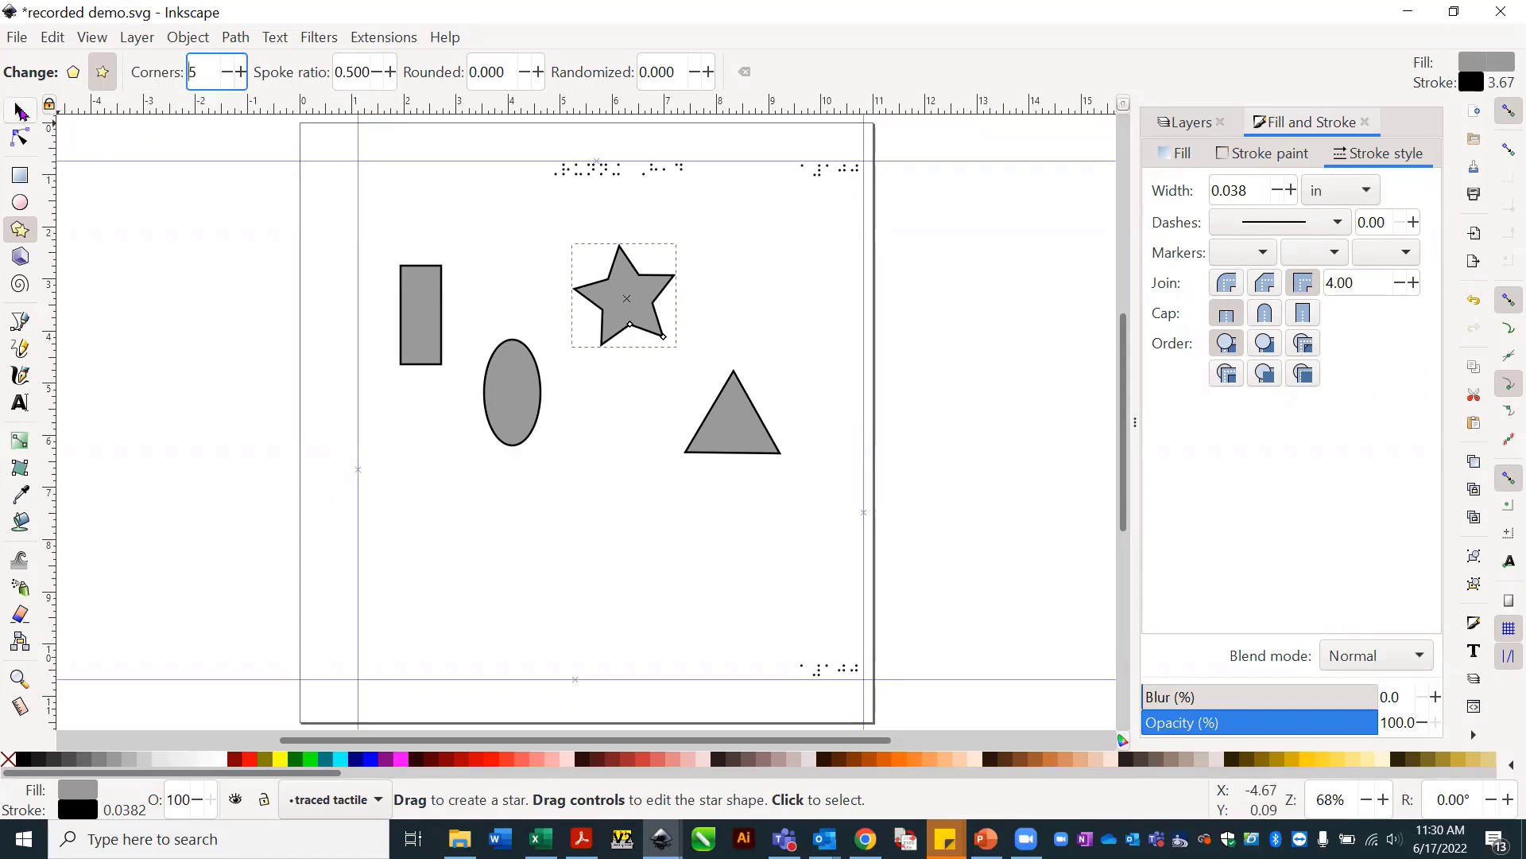
# Rotate the five-pointed star slightly so it stands upright, and deselect it.
pyautogui.press('s')
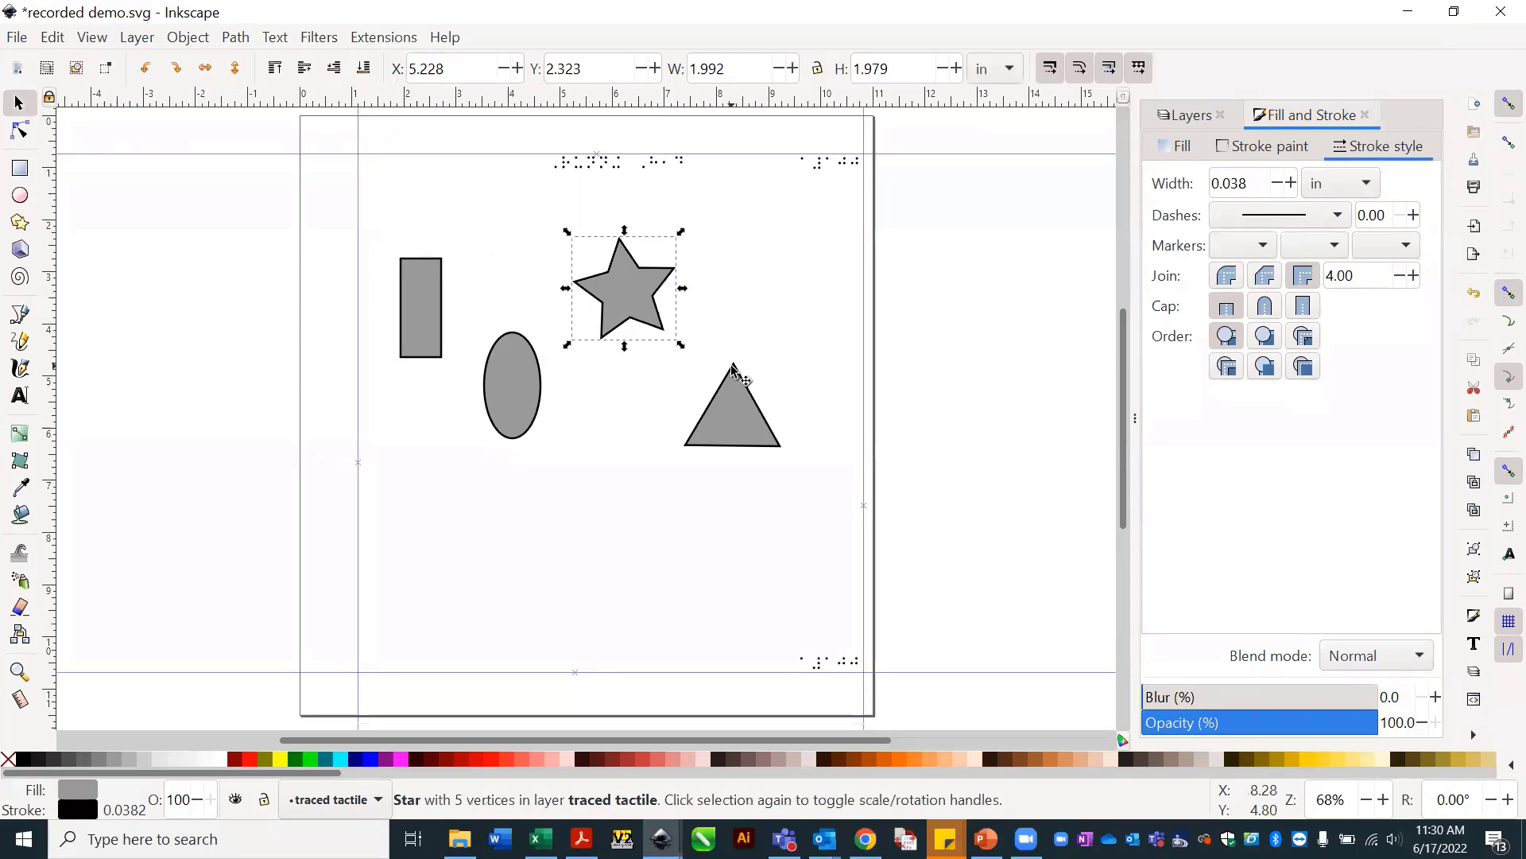
pyautogui.click(622, 301)
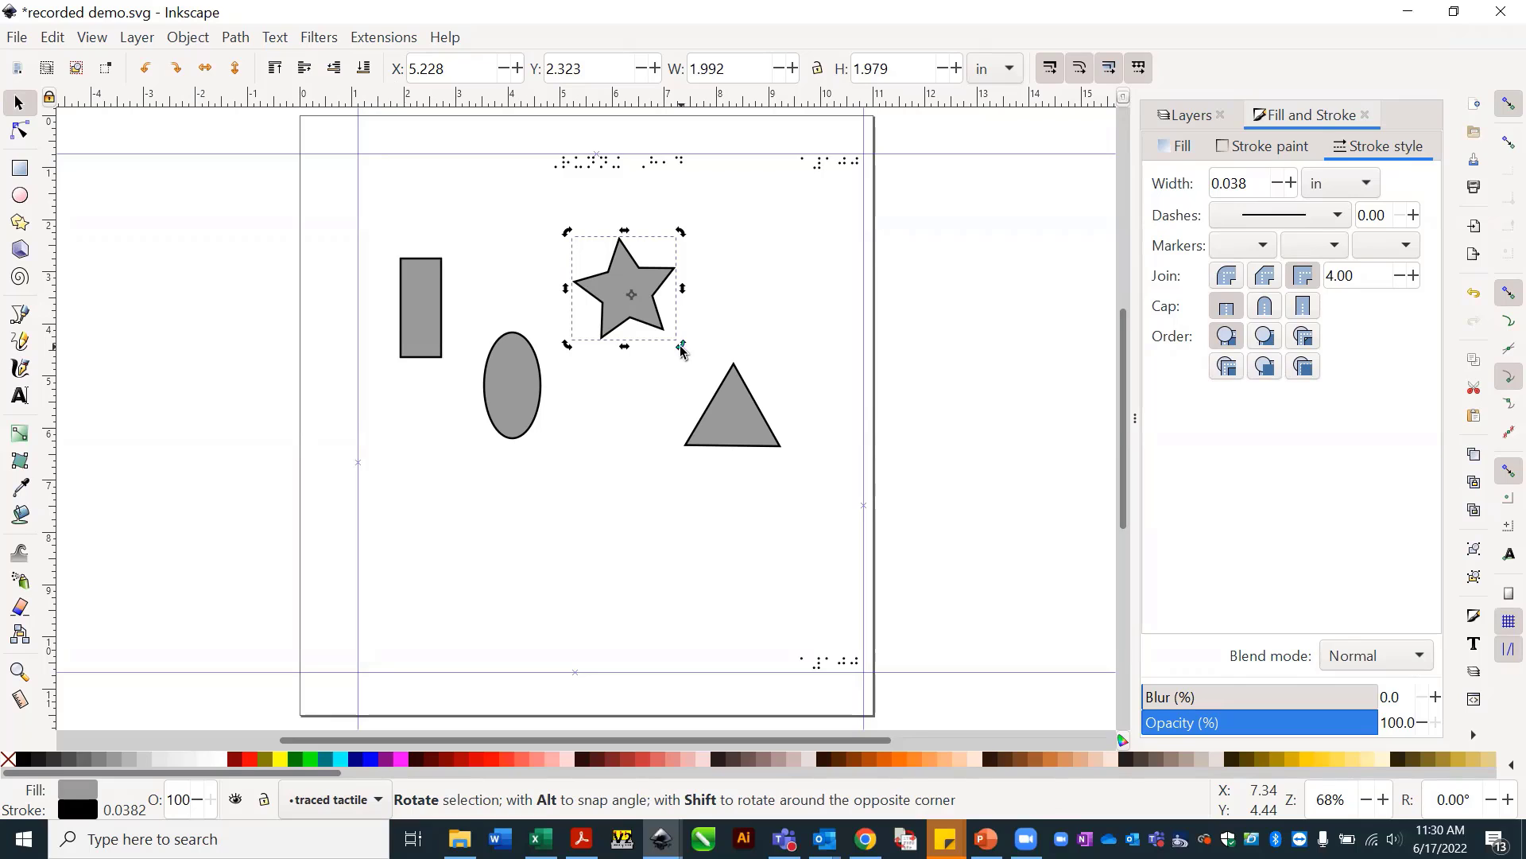
pyautogui.moveTo(677, 348); pyautogui.dragTo(671, 353)
pyautogui.click(674, 546)
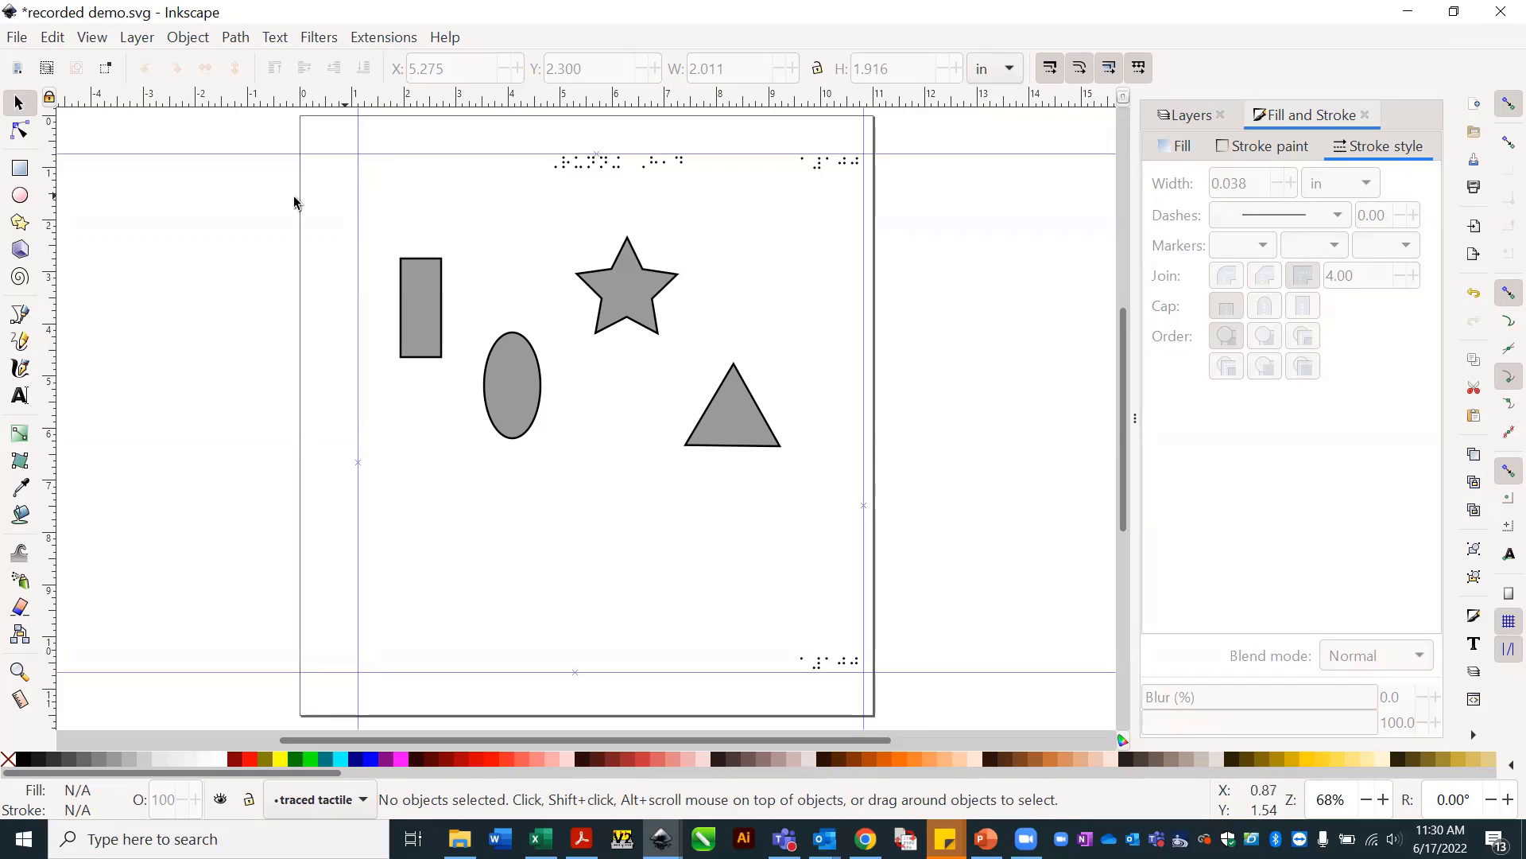
# Select the rectangle, ellipse, star and triangle together and open Align and Distribute.
pyautogui.moveTo(379, 205)
pyautogui.mouseDown()
pyautogui.moveTo(477, 408)
pyautogui.moveTo(613, 477)
pyautogui.moveTo(816, 501)
pyautogui.mouseUp()
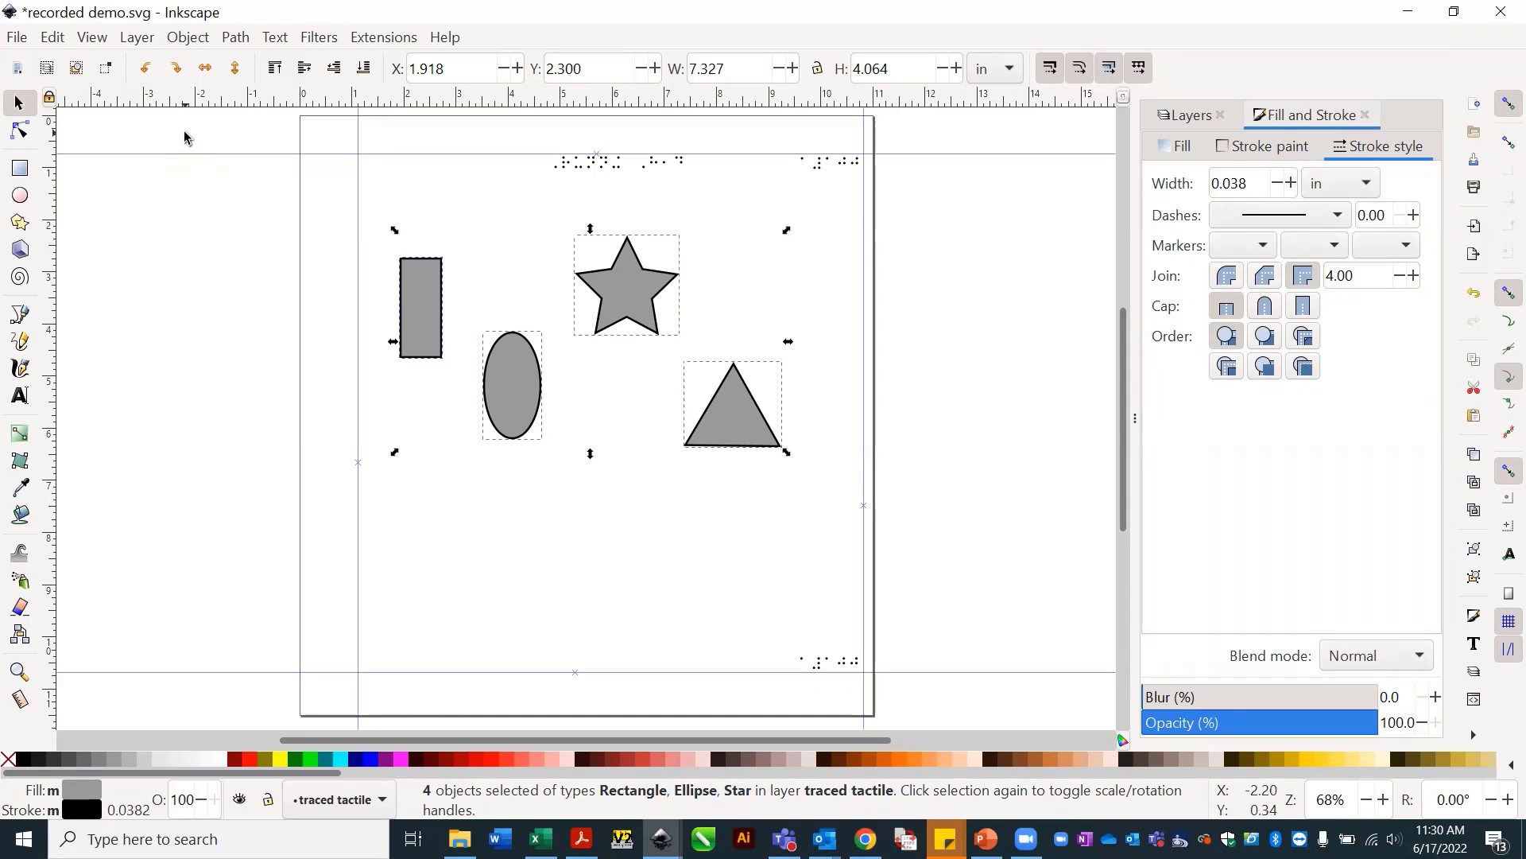
pyautogui.click(176, 40)
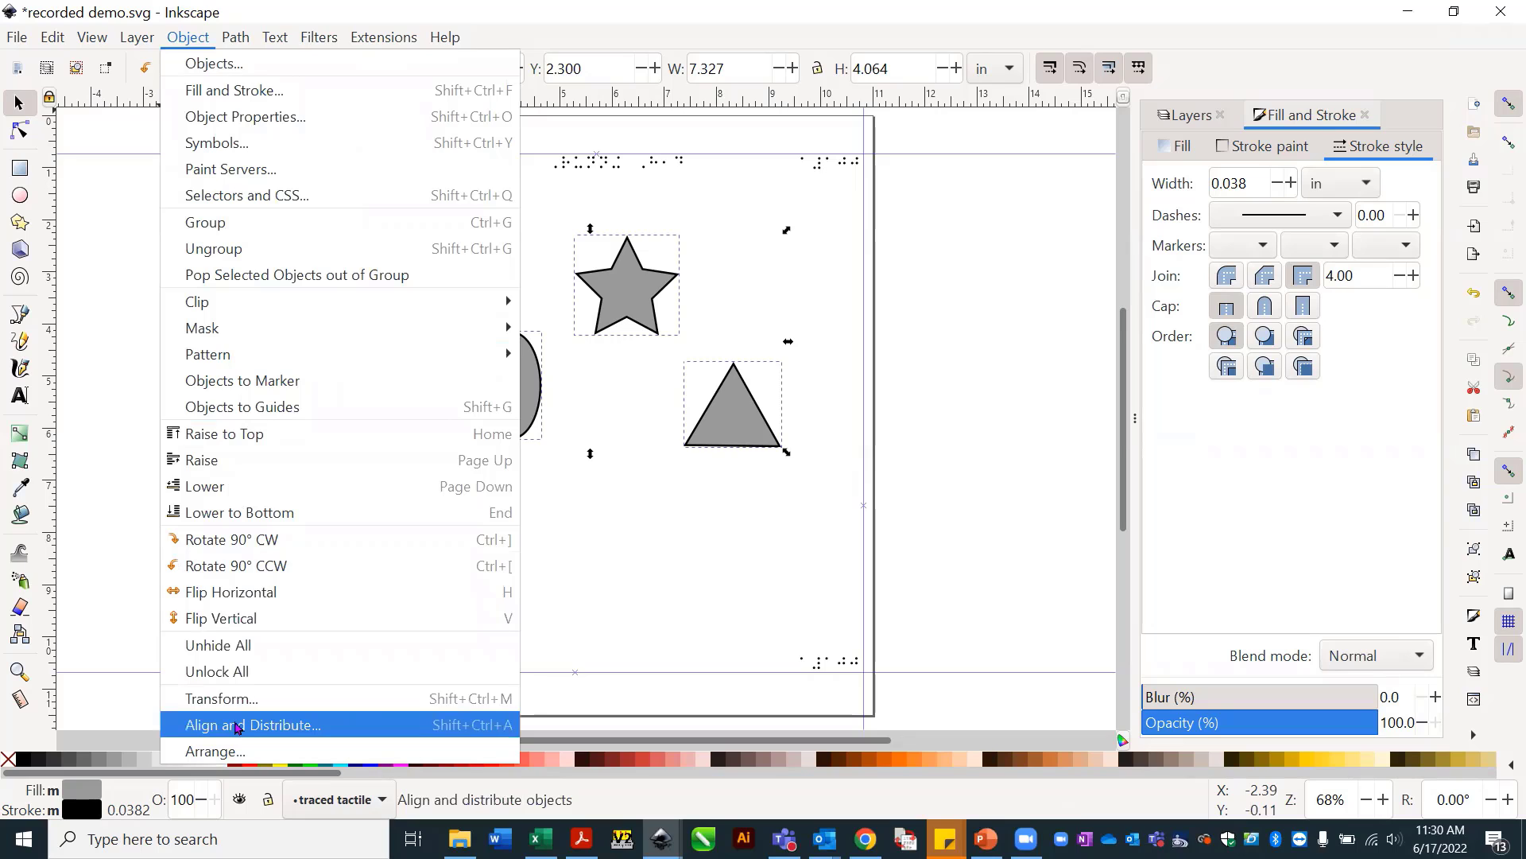
pyautogui.click(237, 727)
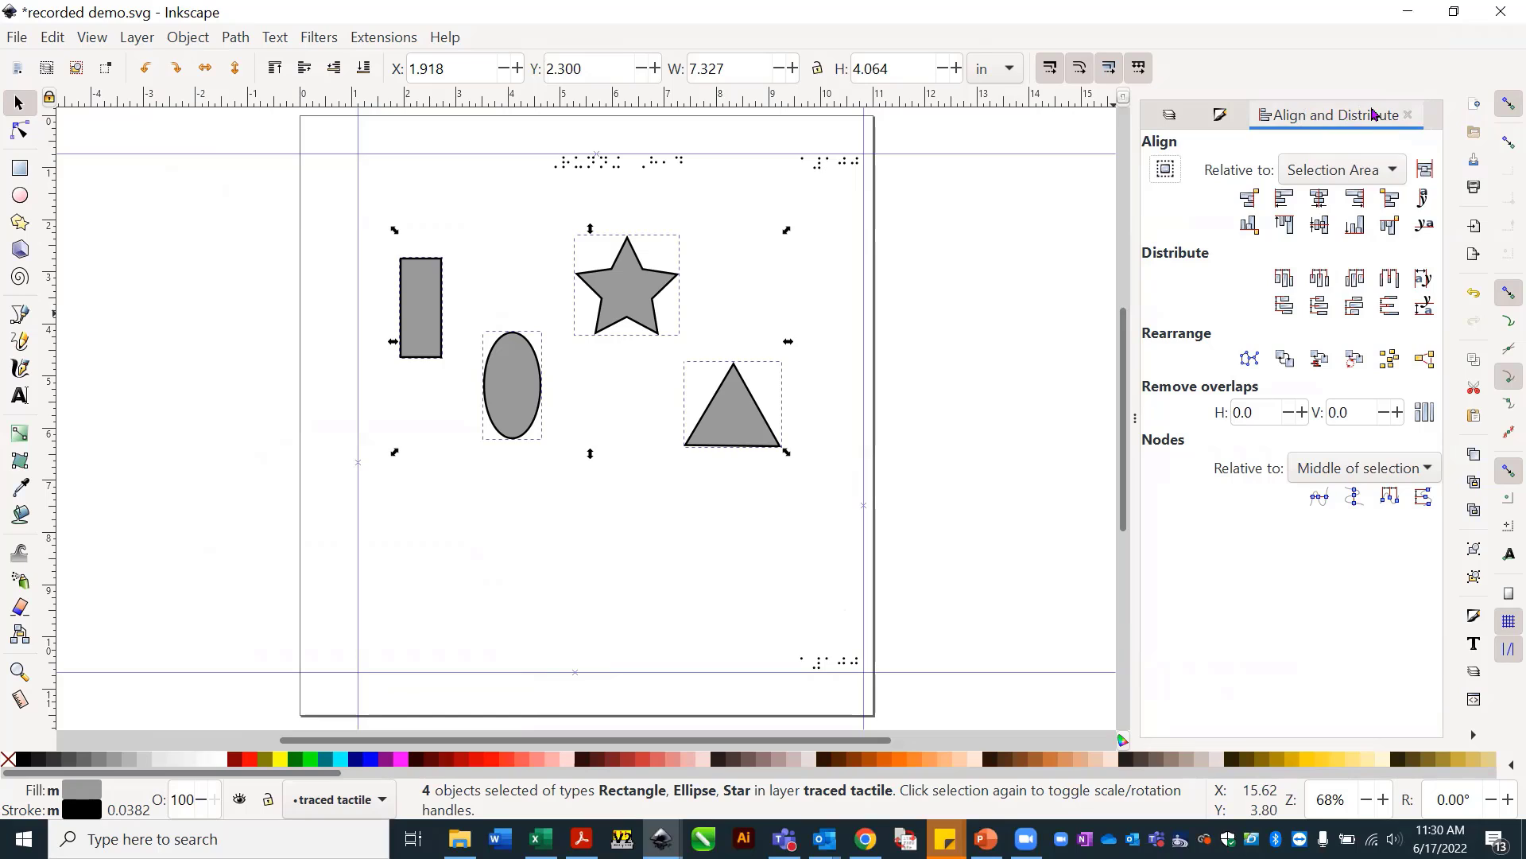
pyautogui.click(1221, 116)
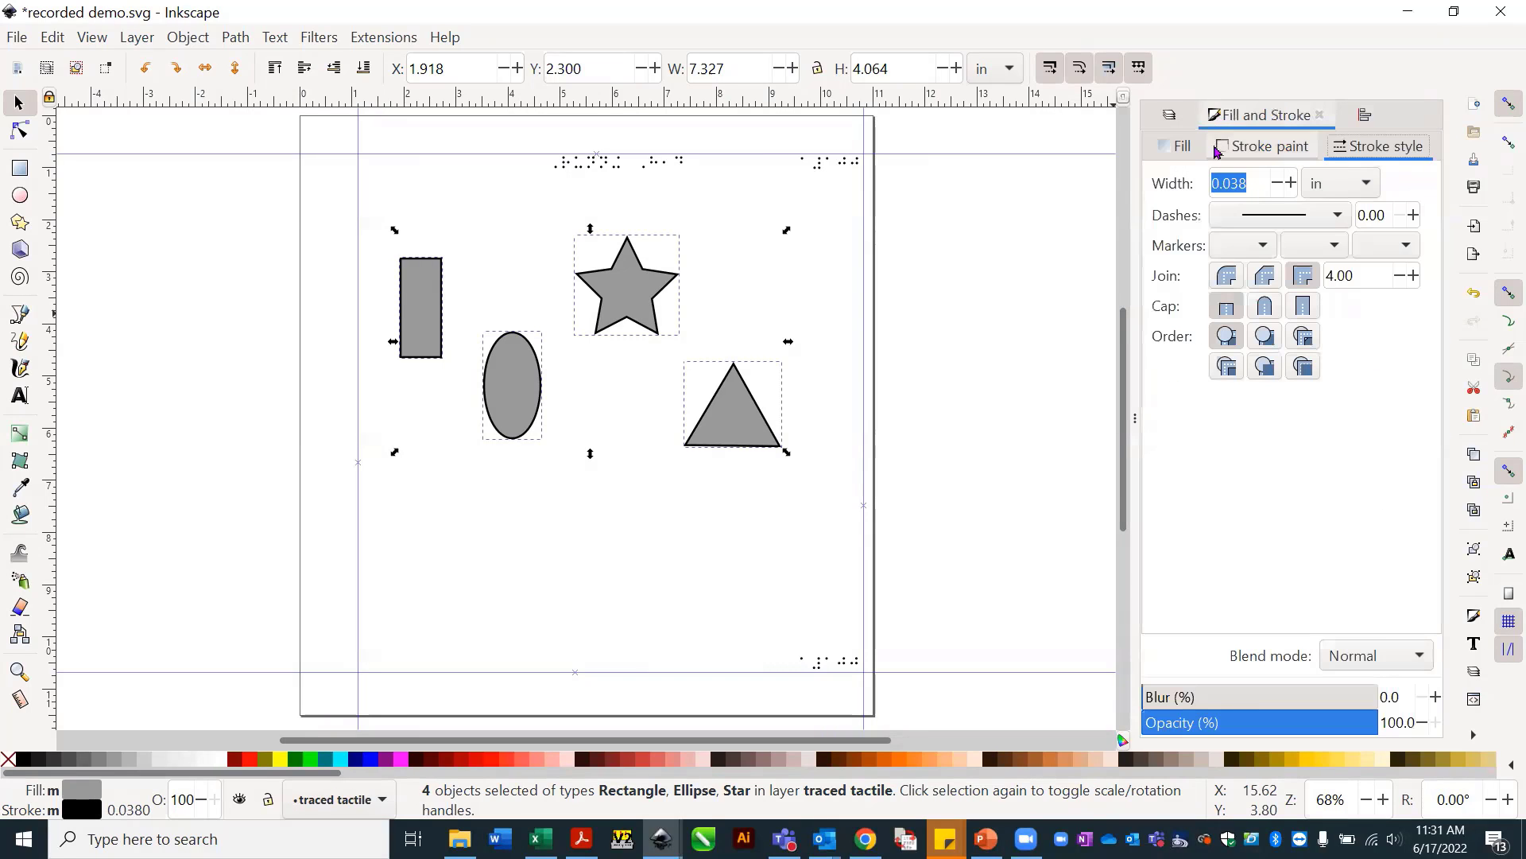
pyautogui.click(1169, 117)
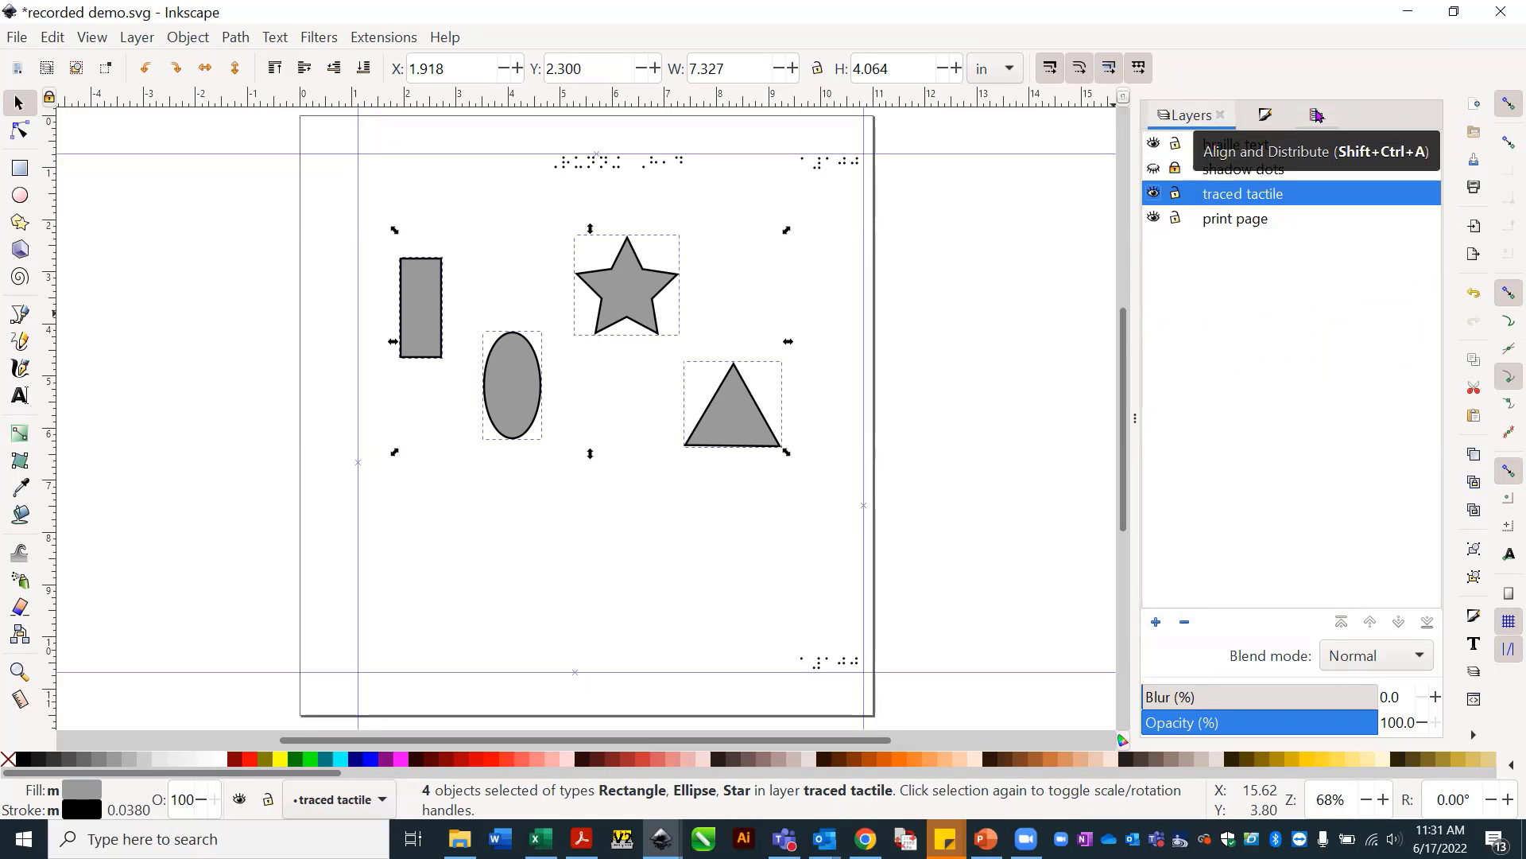
pyautogui.click(1317, 116)
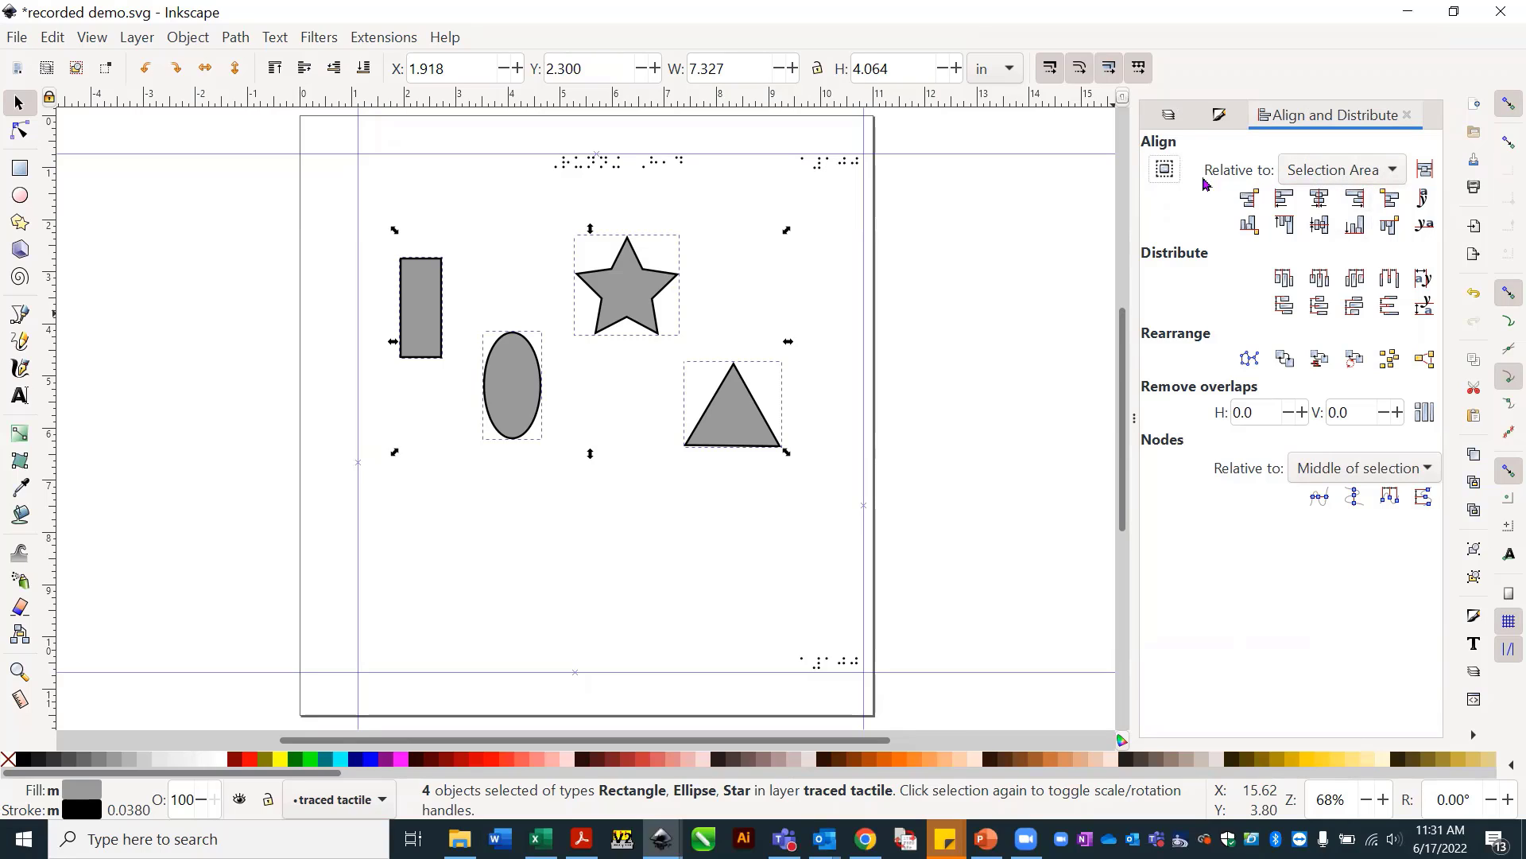
# Try aligning the four shapes relative to Selection Area by left edges, centres on the vertical axis and right sides, undoing each alignment.
pyautogui.click(1396, 171)
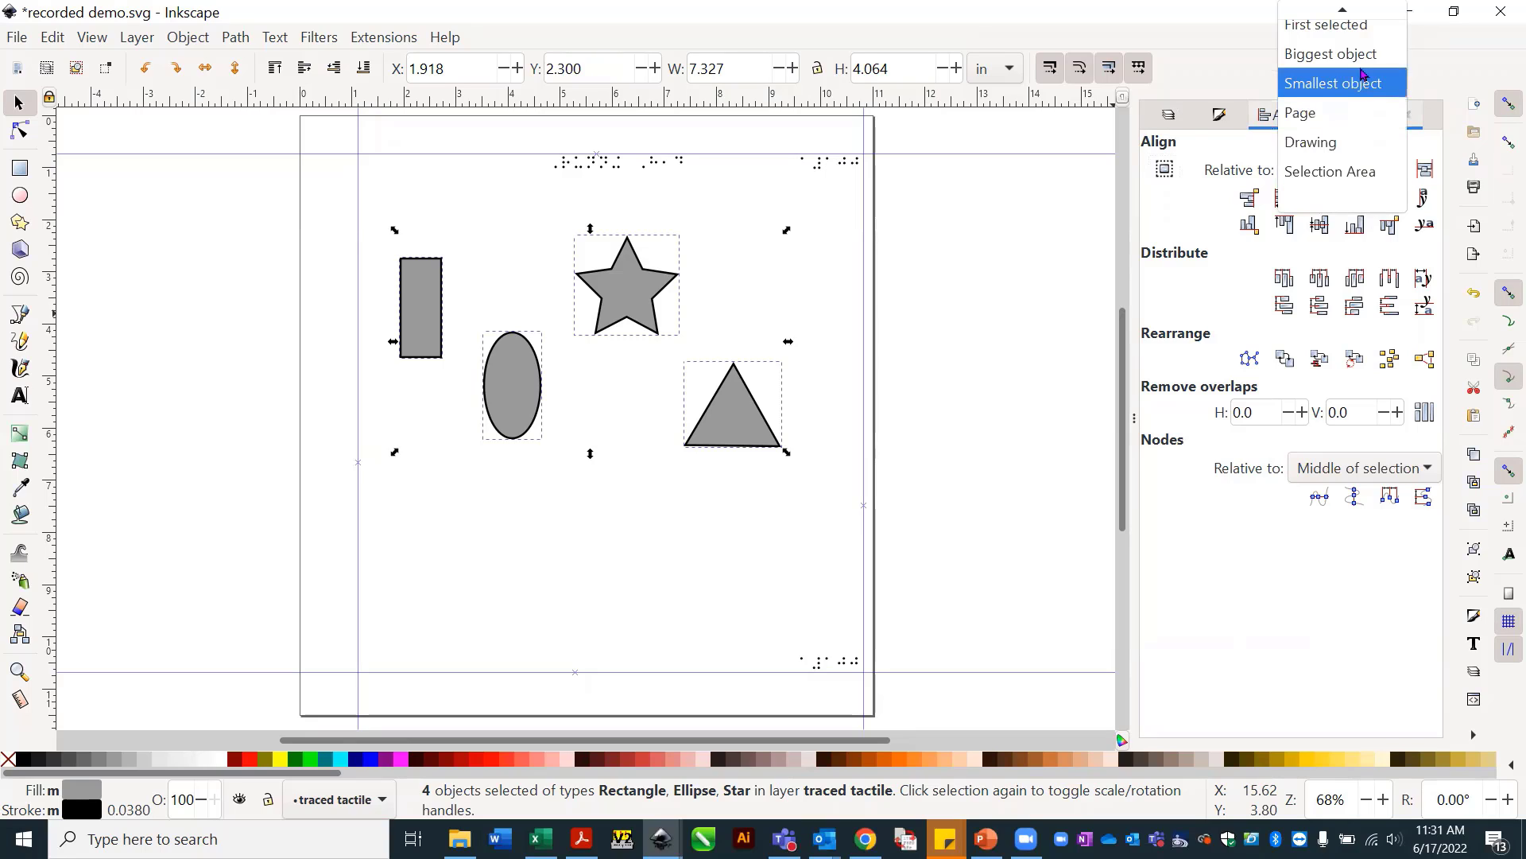
pyautogui.click(1340, 173)
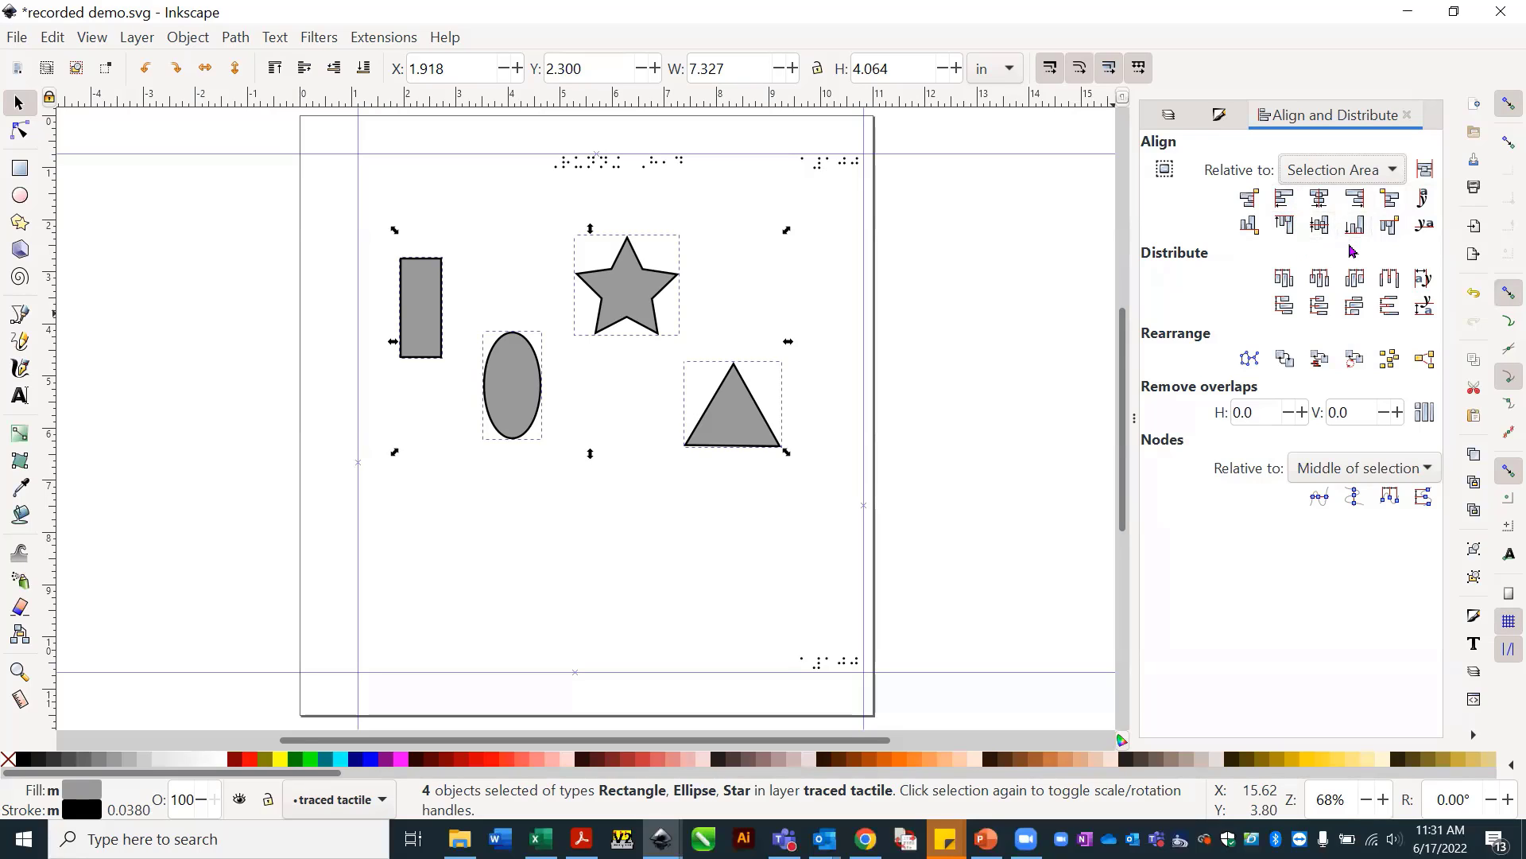
pyautogui.click(1282, 200)
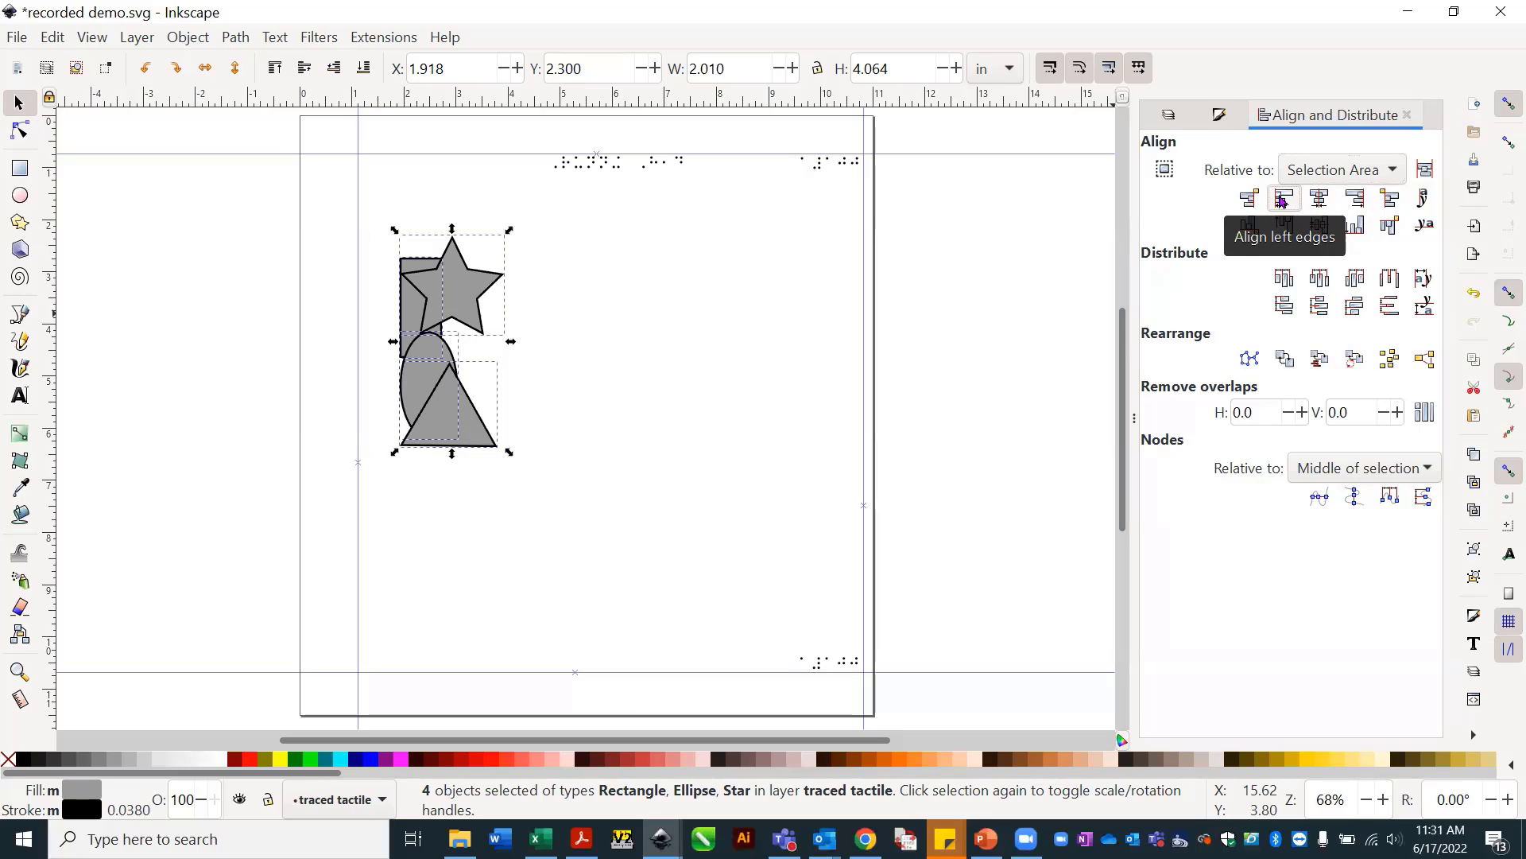
pyautogui.hotkey('ctrl', 'z')
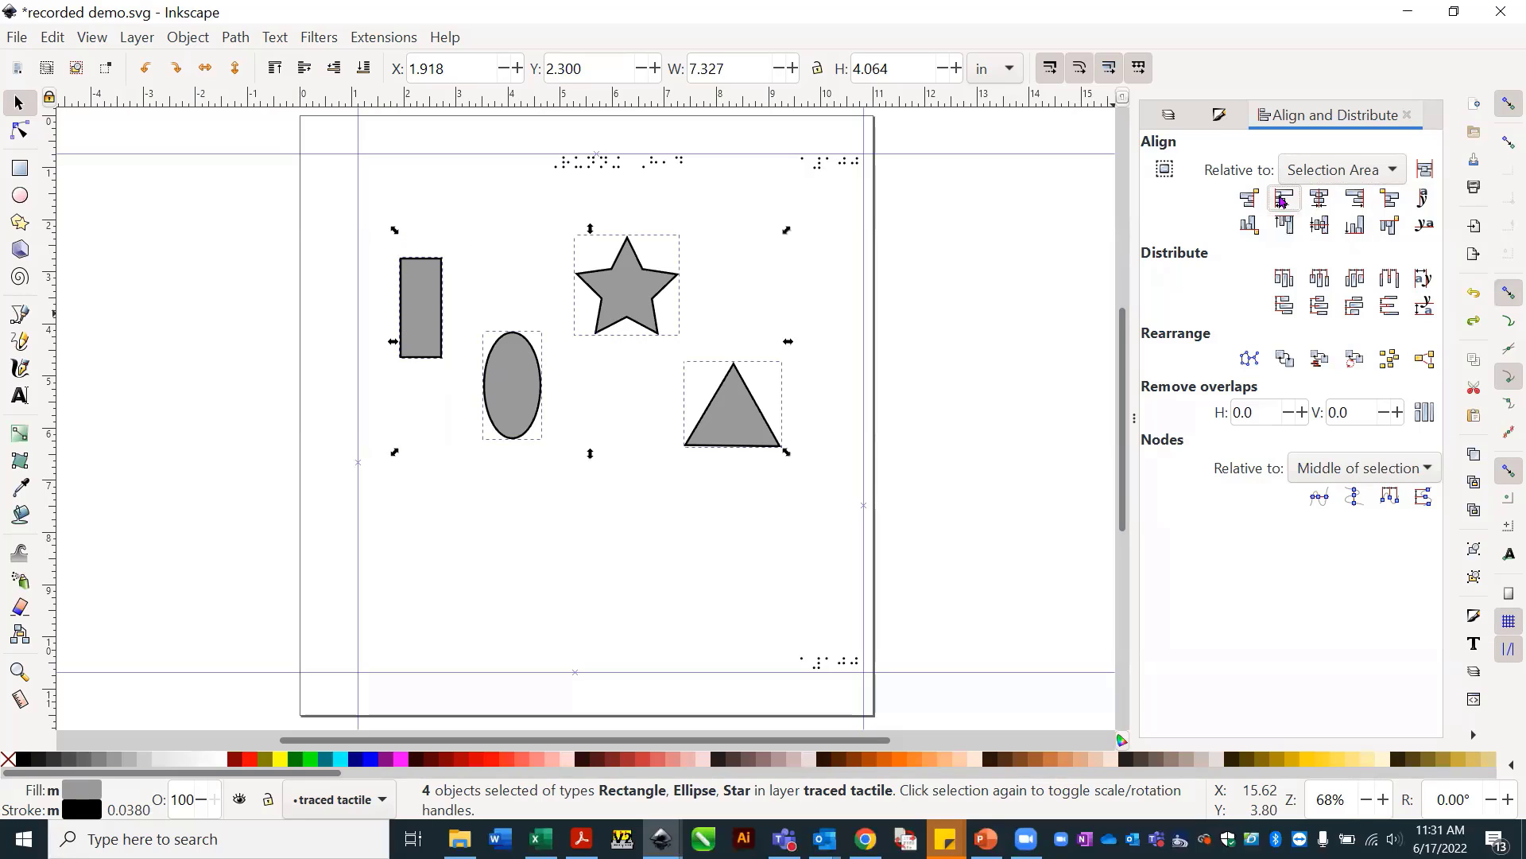
pyautogui.click(1320, 199)
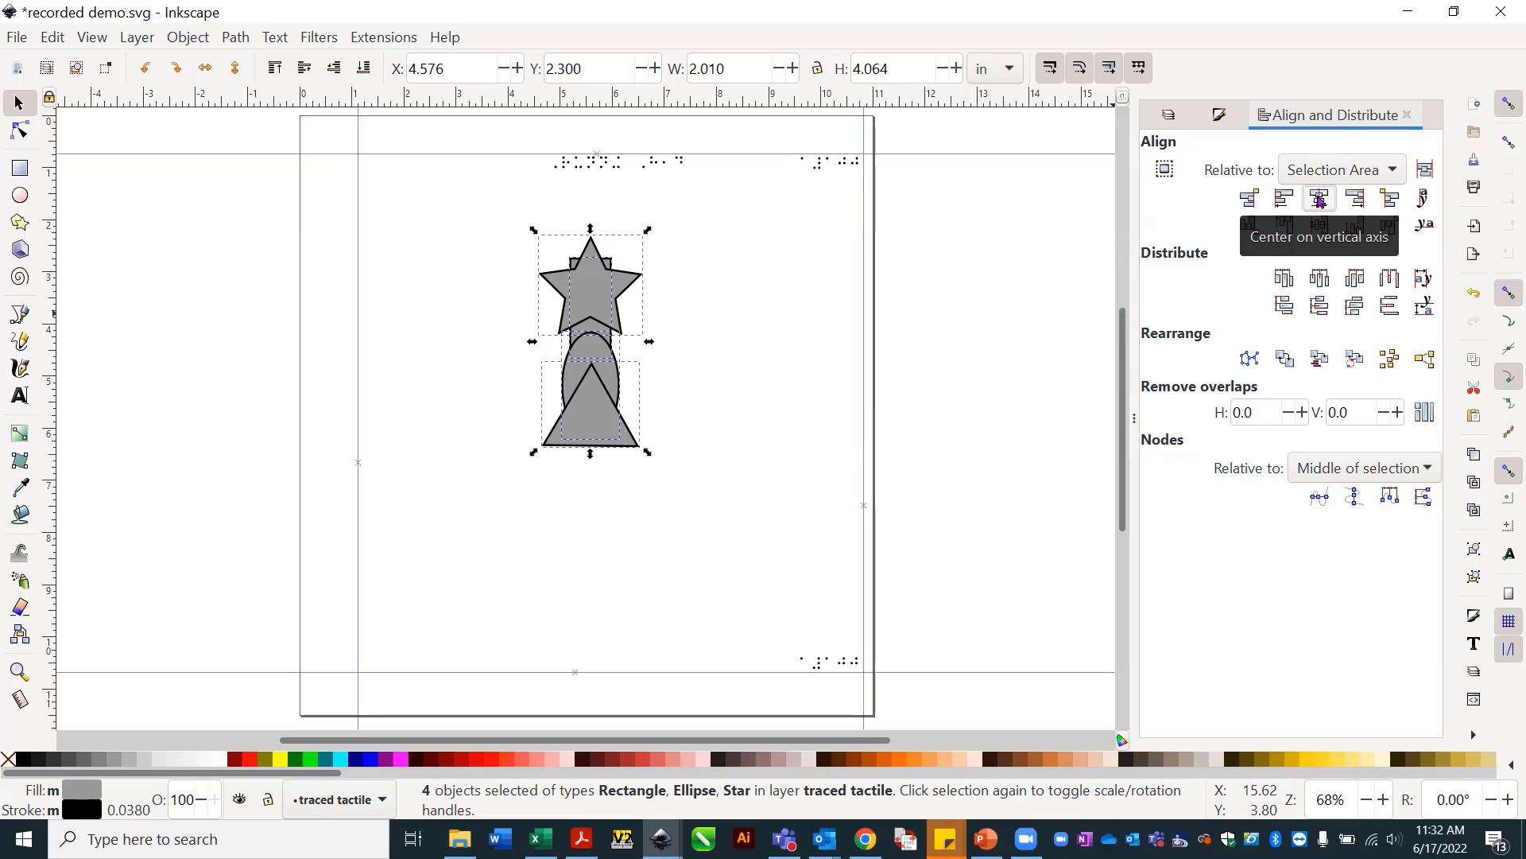
pyautogui.hotkey('ctrl', 'z')
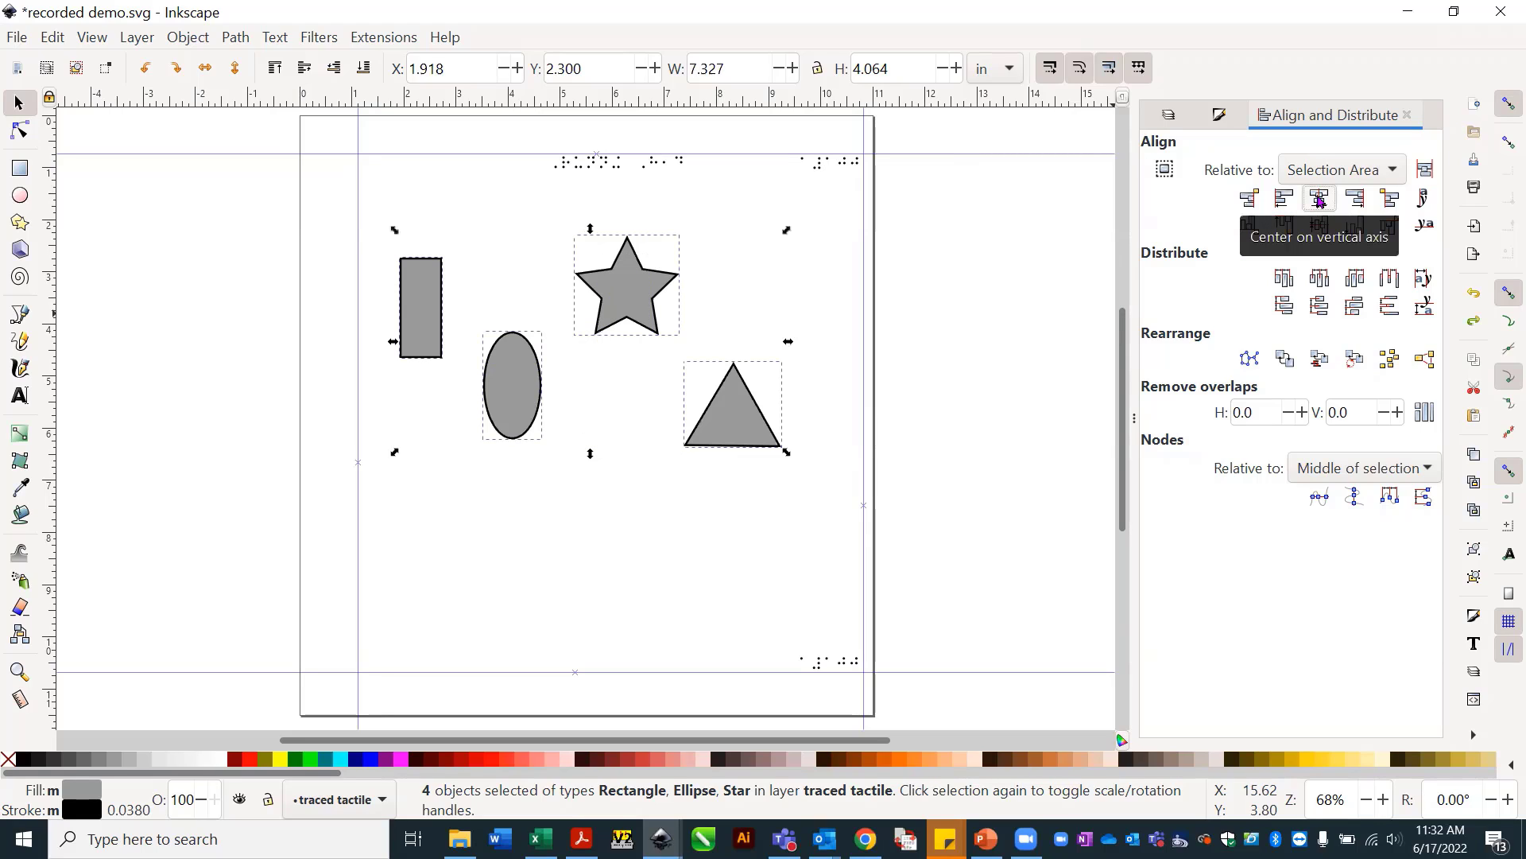
pyautogui.click(1357, 202)
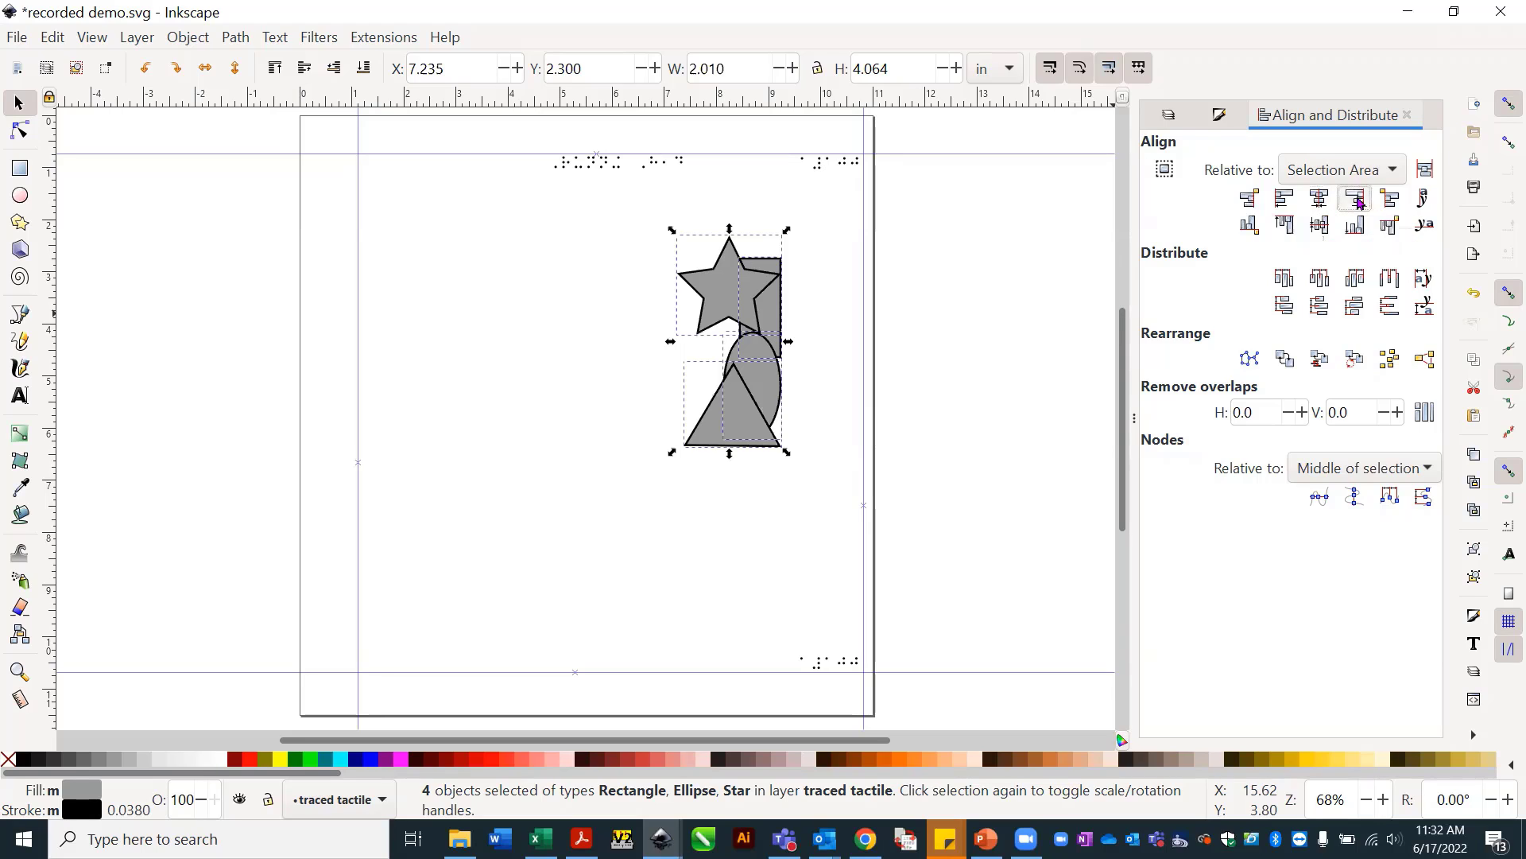
pyautogui.hotkey('ctrl', 'z')
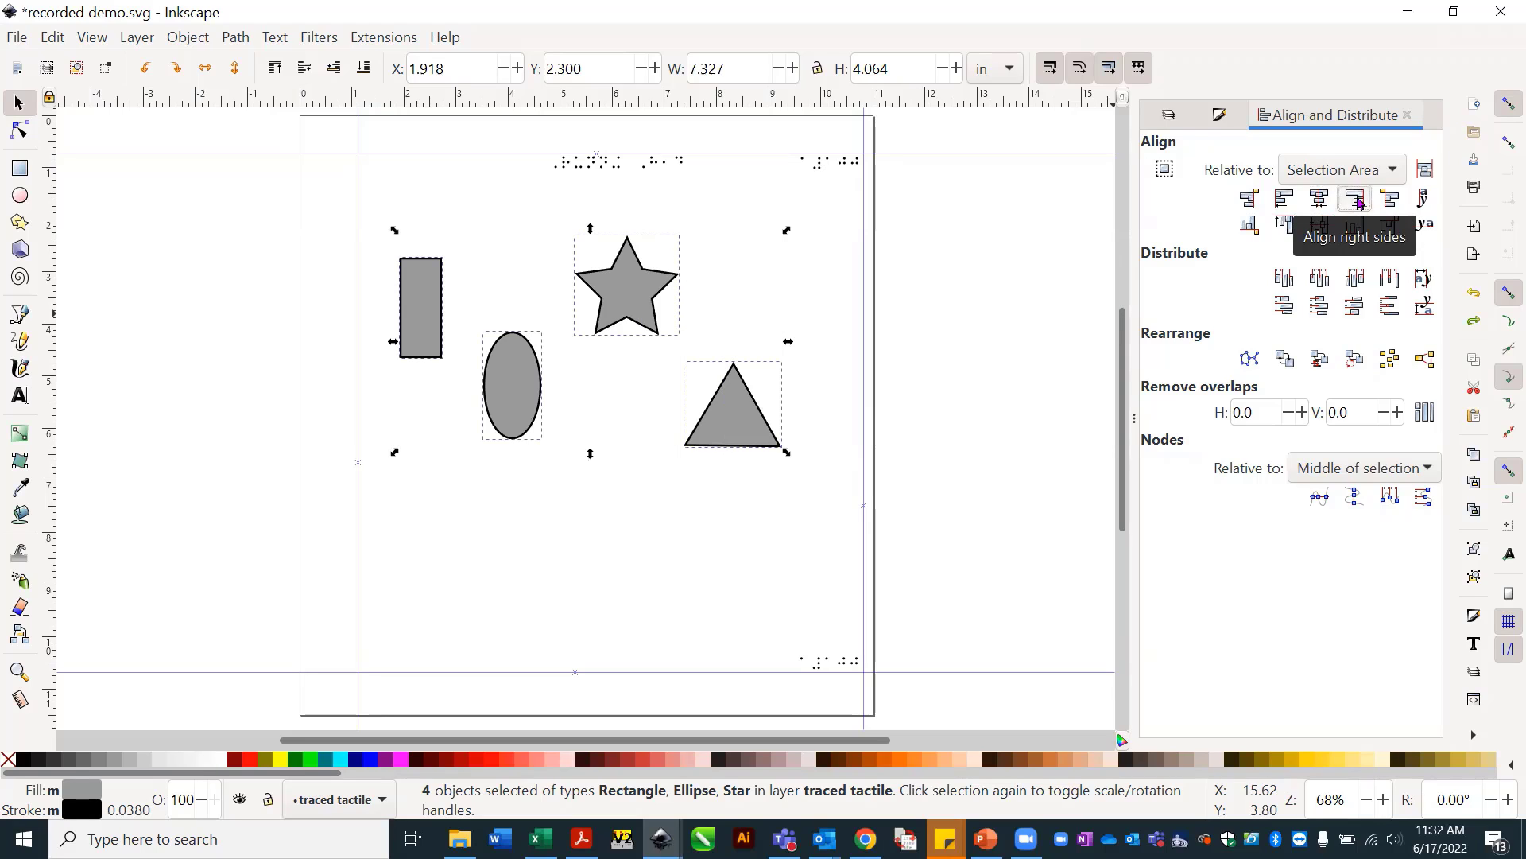
# Try aligning the four shapes by top edges, centres on the horizontal axis and bottom edges, undoing each alignment.
pyautogui.click(1283, 226)
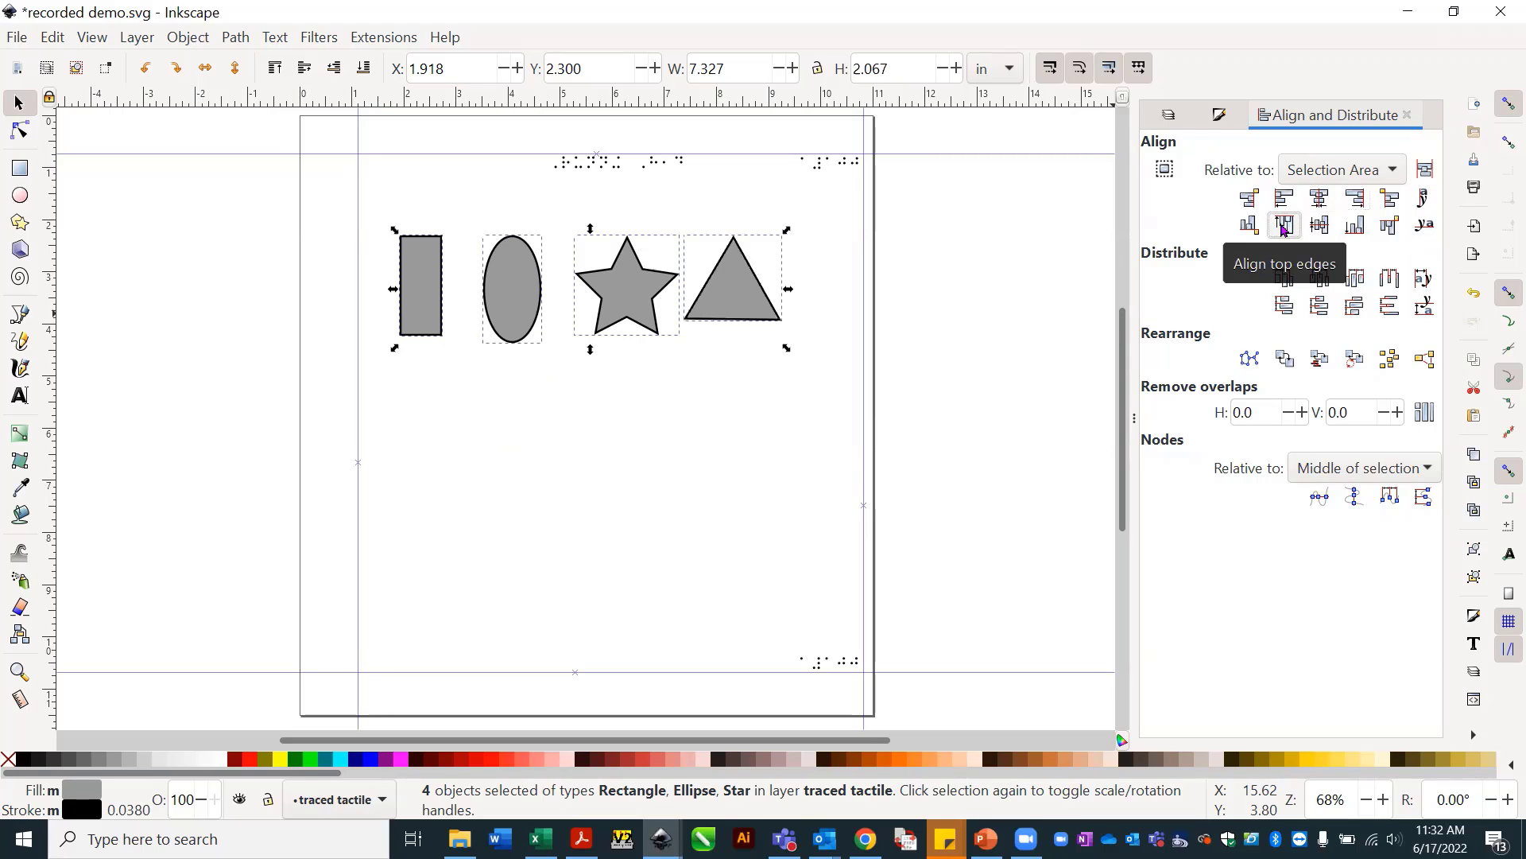
pyautogui.hotkey('ctrl', 'z')
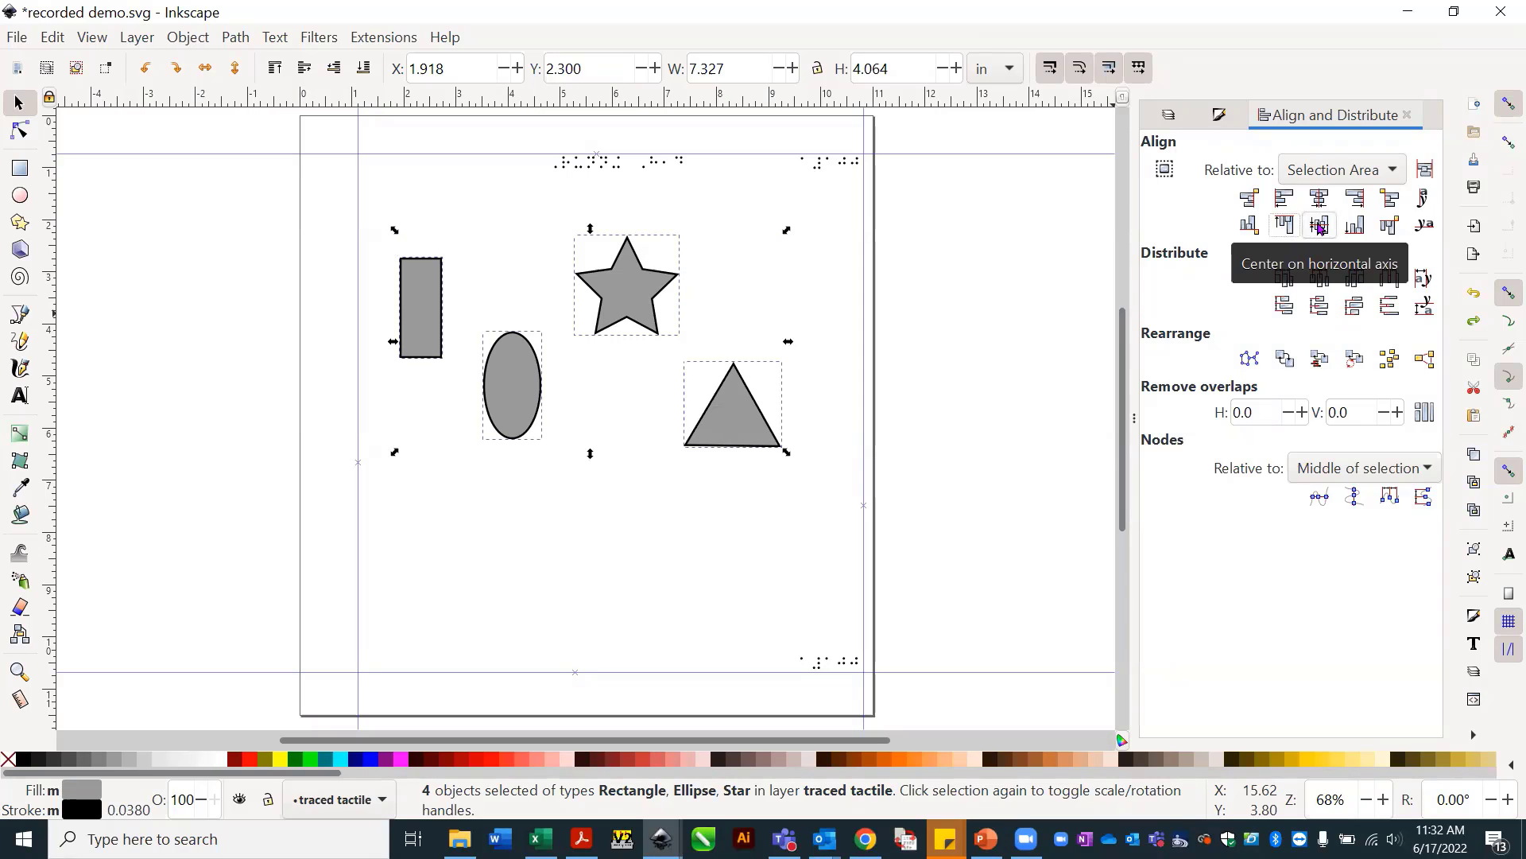
pyautogui.click(1319, 226)
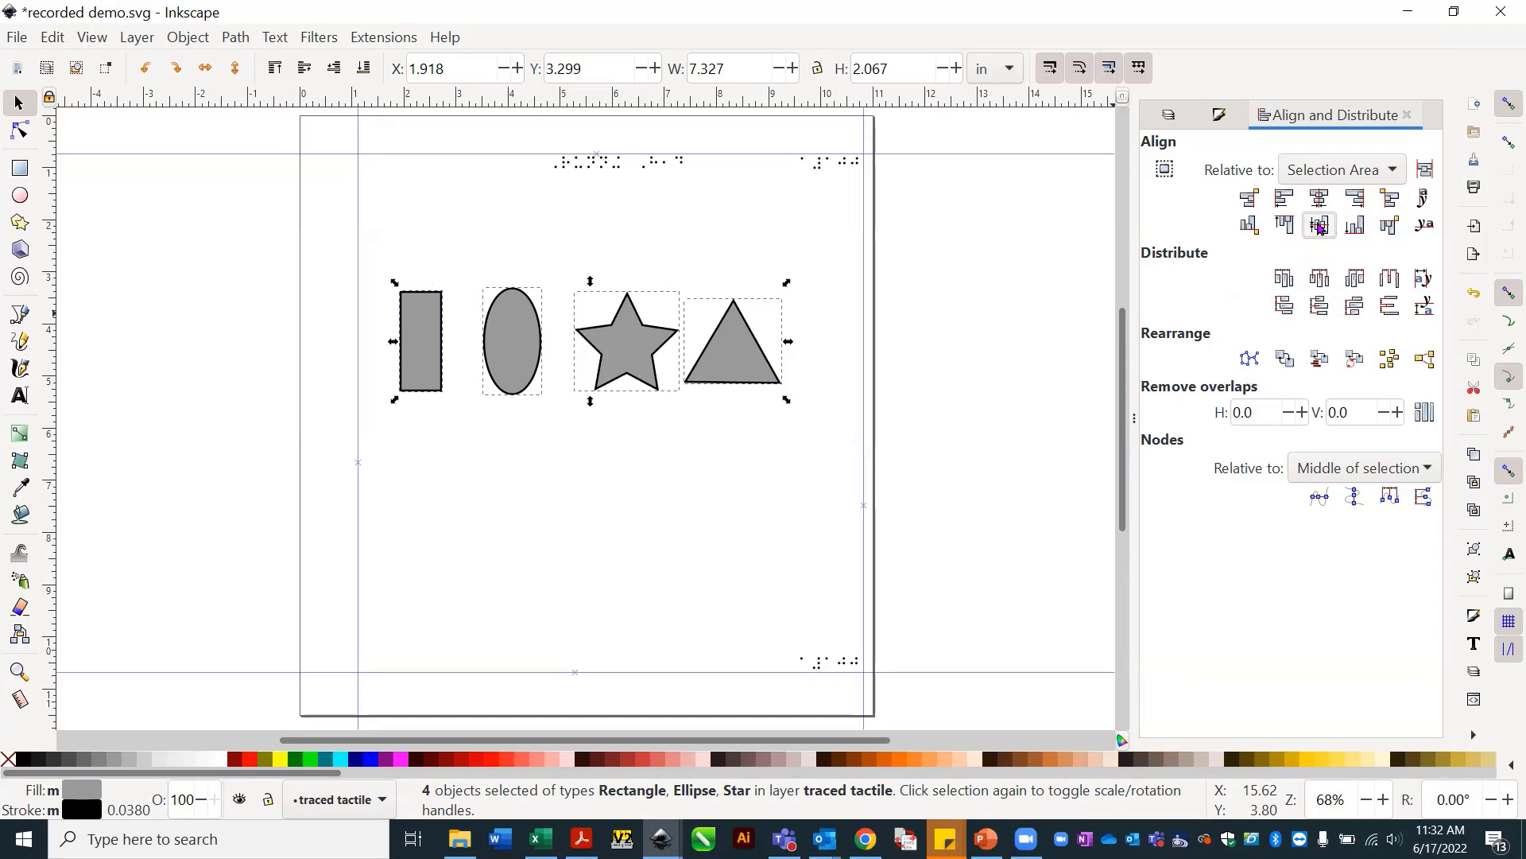
pyautogui.hotkey('ctrl', 'z')
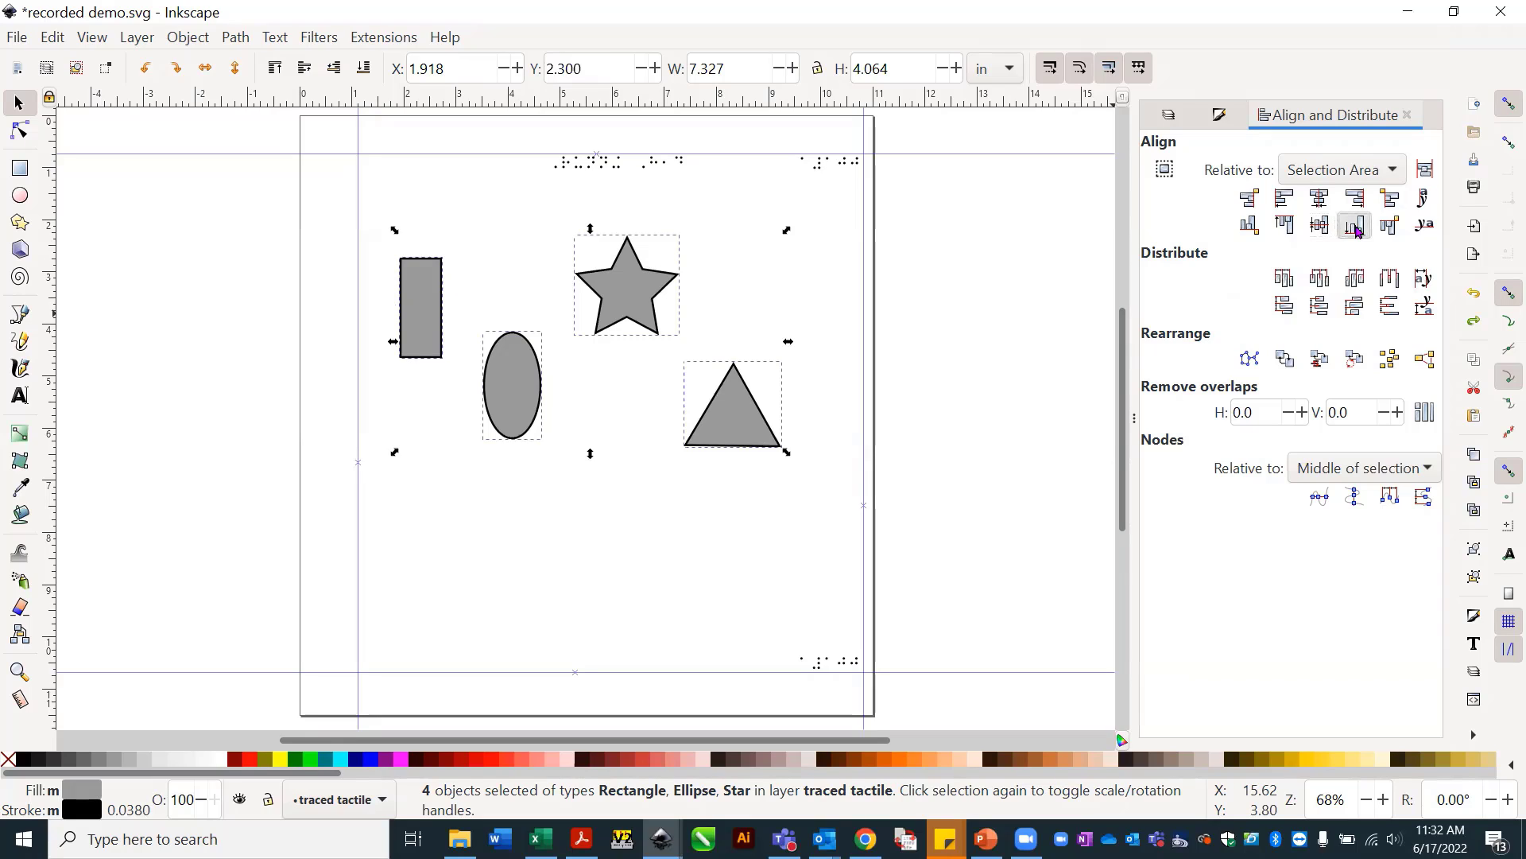
pyautogui.click(1357, 226)
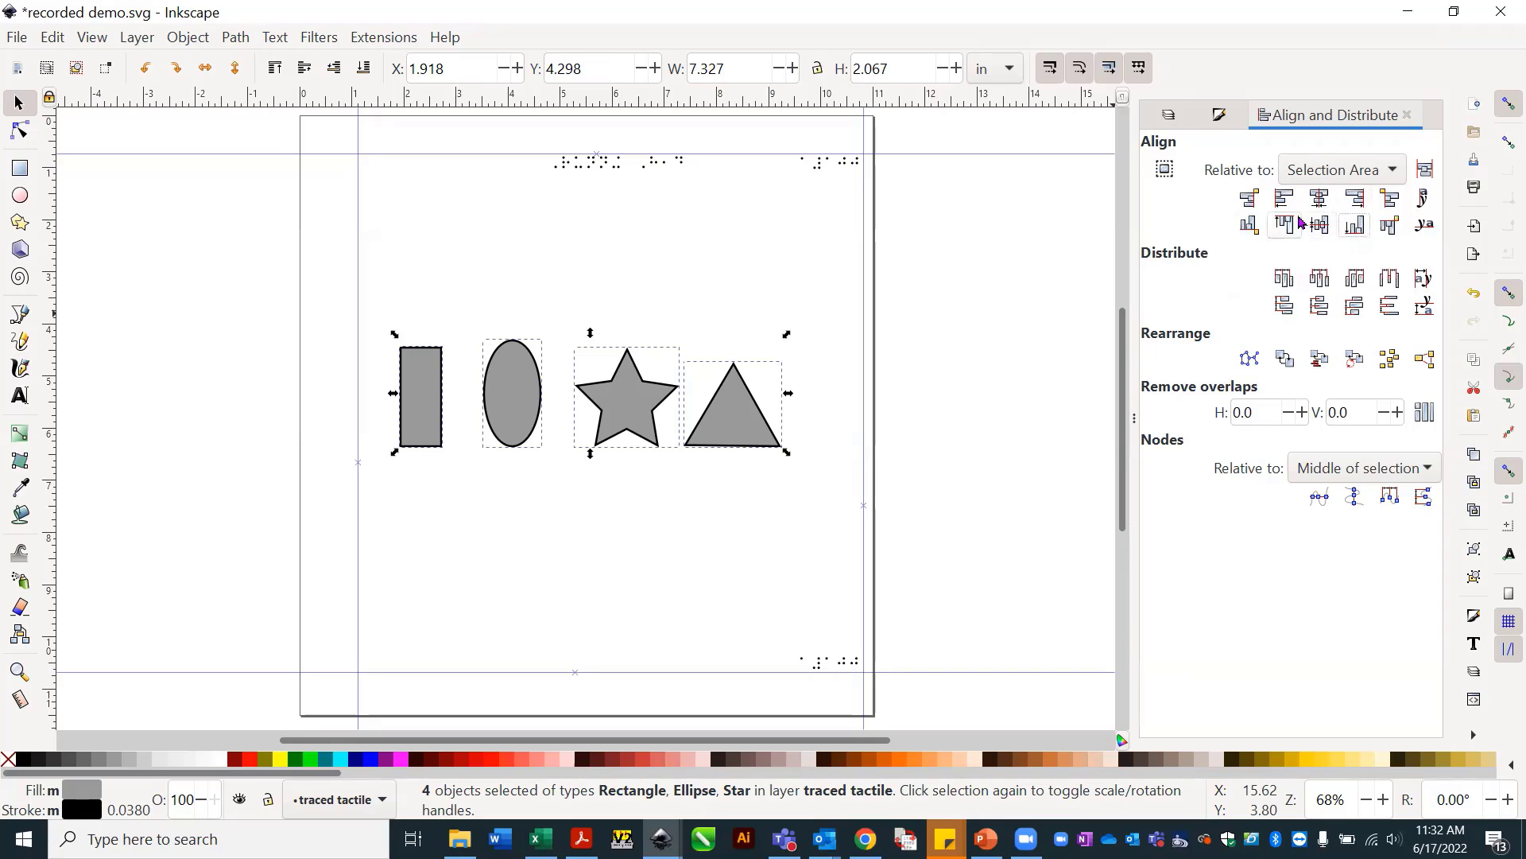
pyautogui.hotkey('ctrl', 'z')
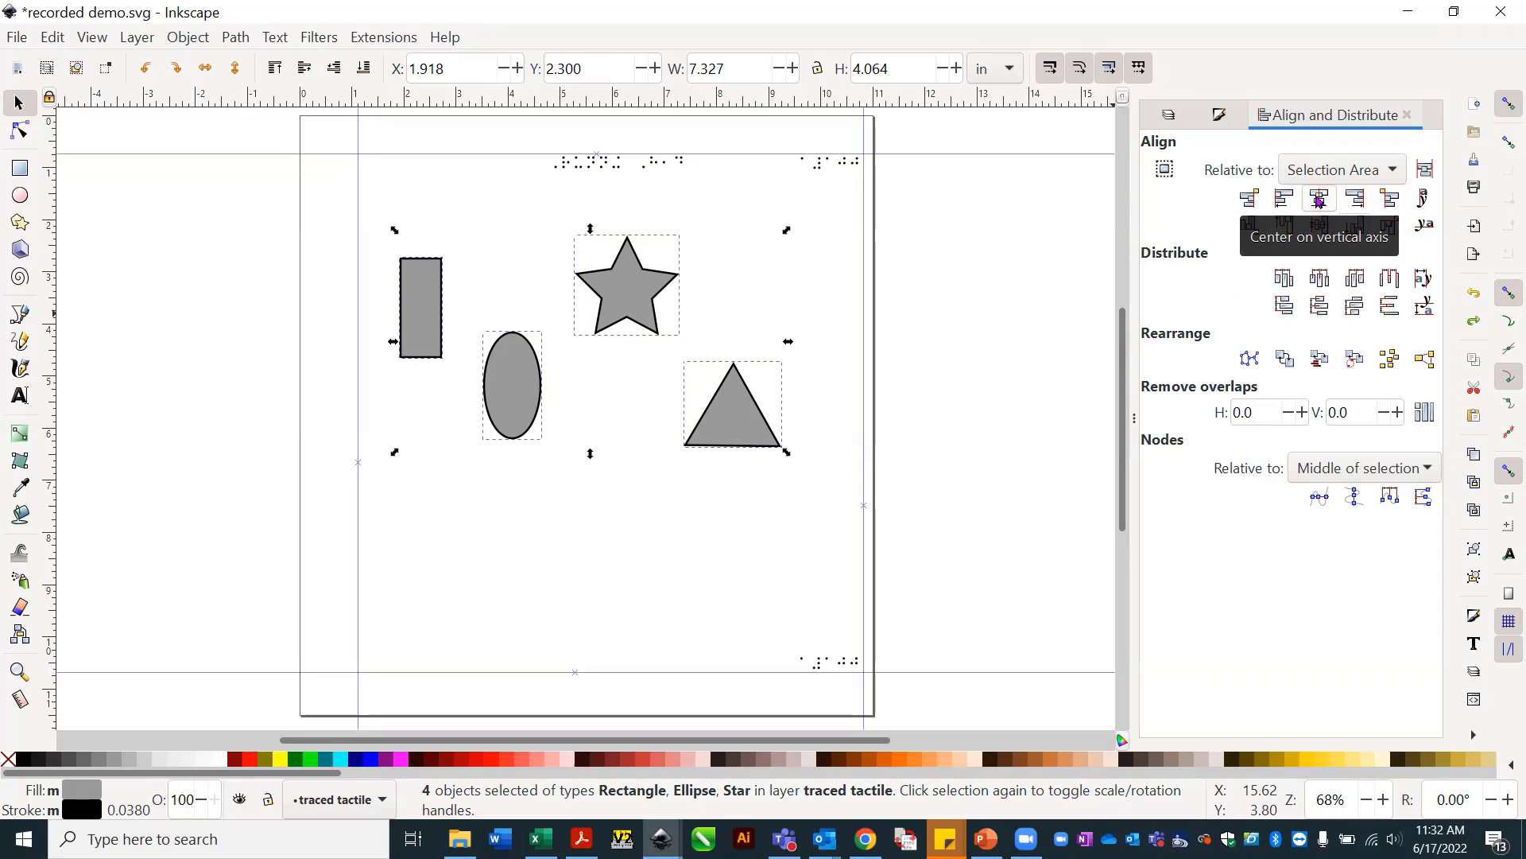
# Center the four selected shapes on the vertical axis relative to Selection Area.
pyautogui.click(1319, 200)
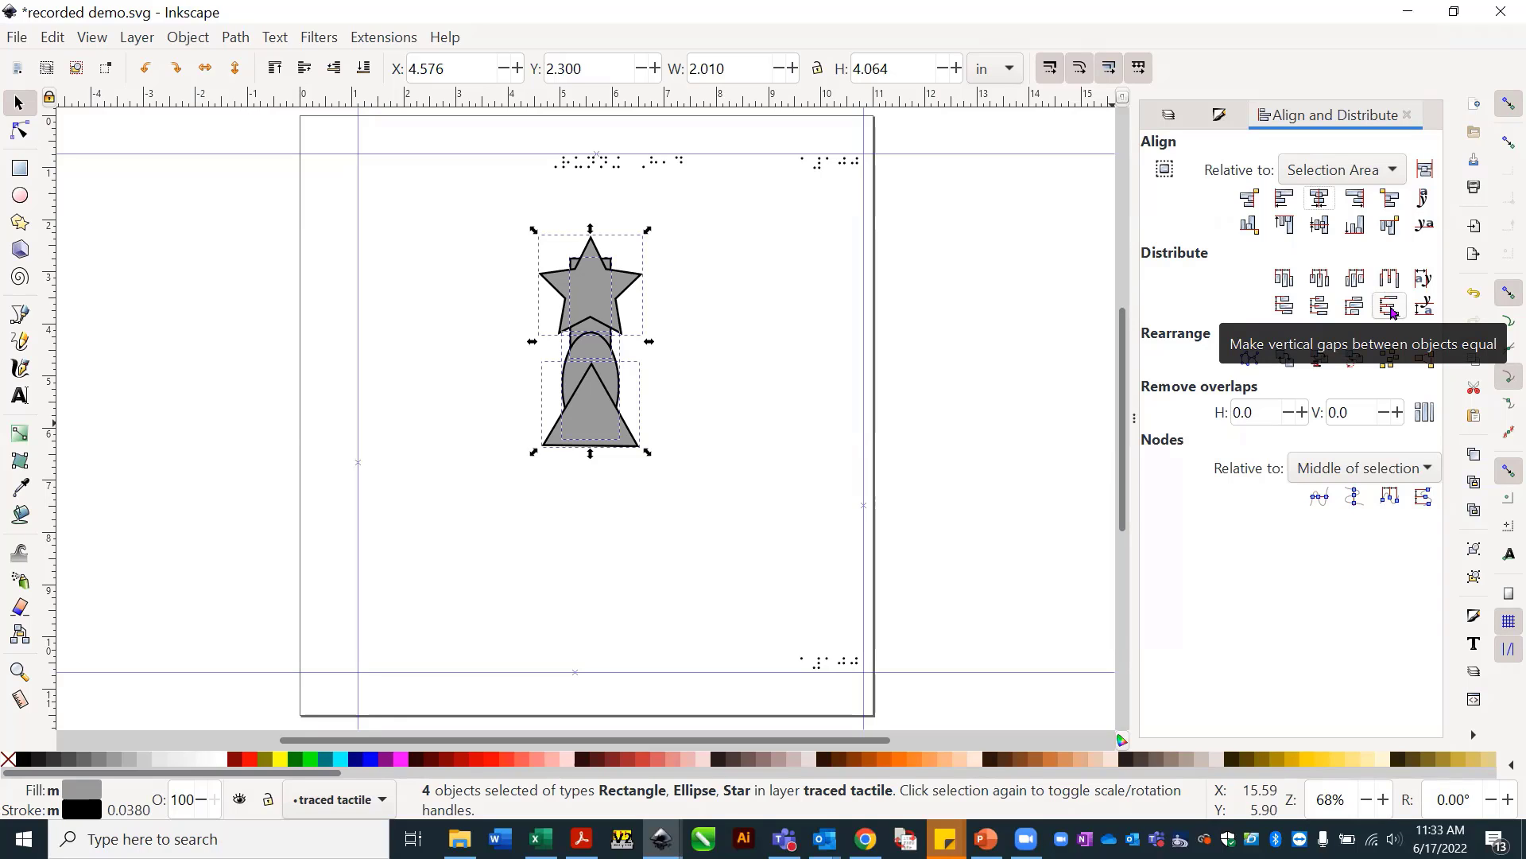
# Distribute the four overlapping shapes vertically by equal gaps, by centers and by top edges.
pyautogui.click(1391, 309)
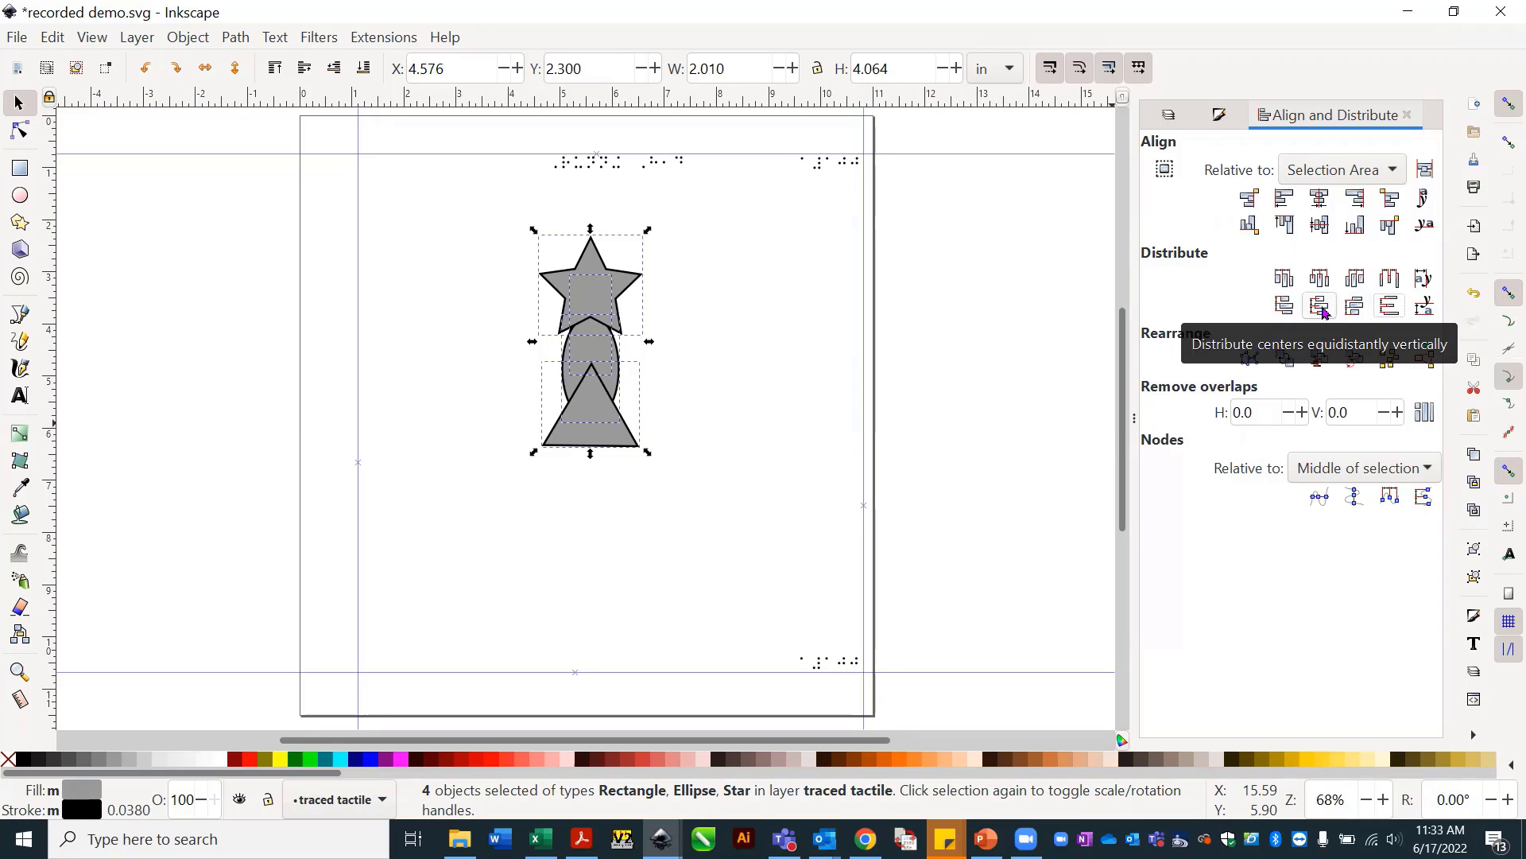
pyautogui.click(1316, 311)
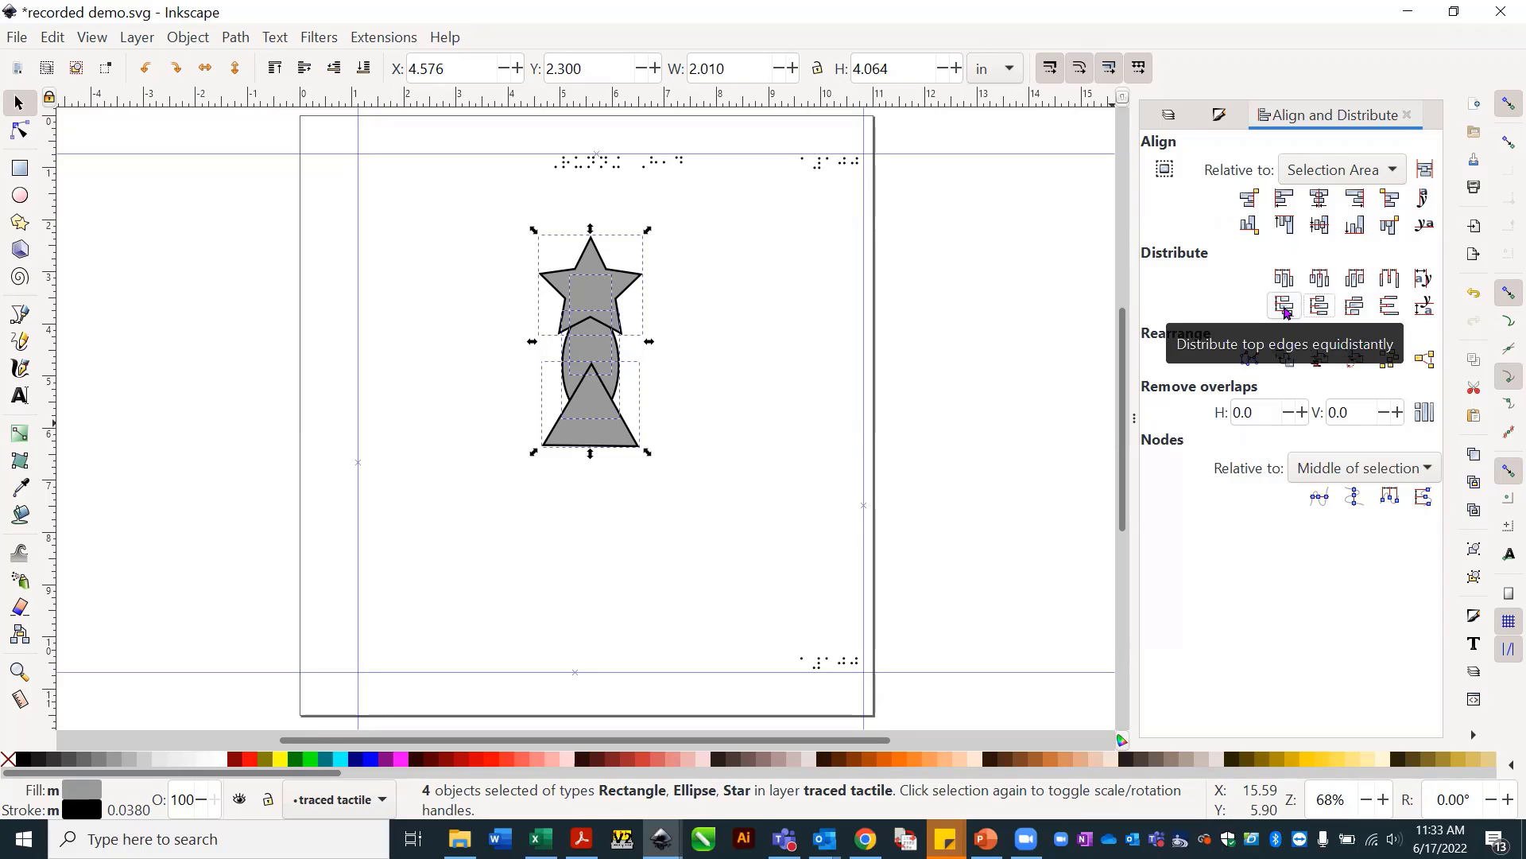
pyautogui.click(1286, 312)
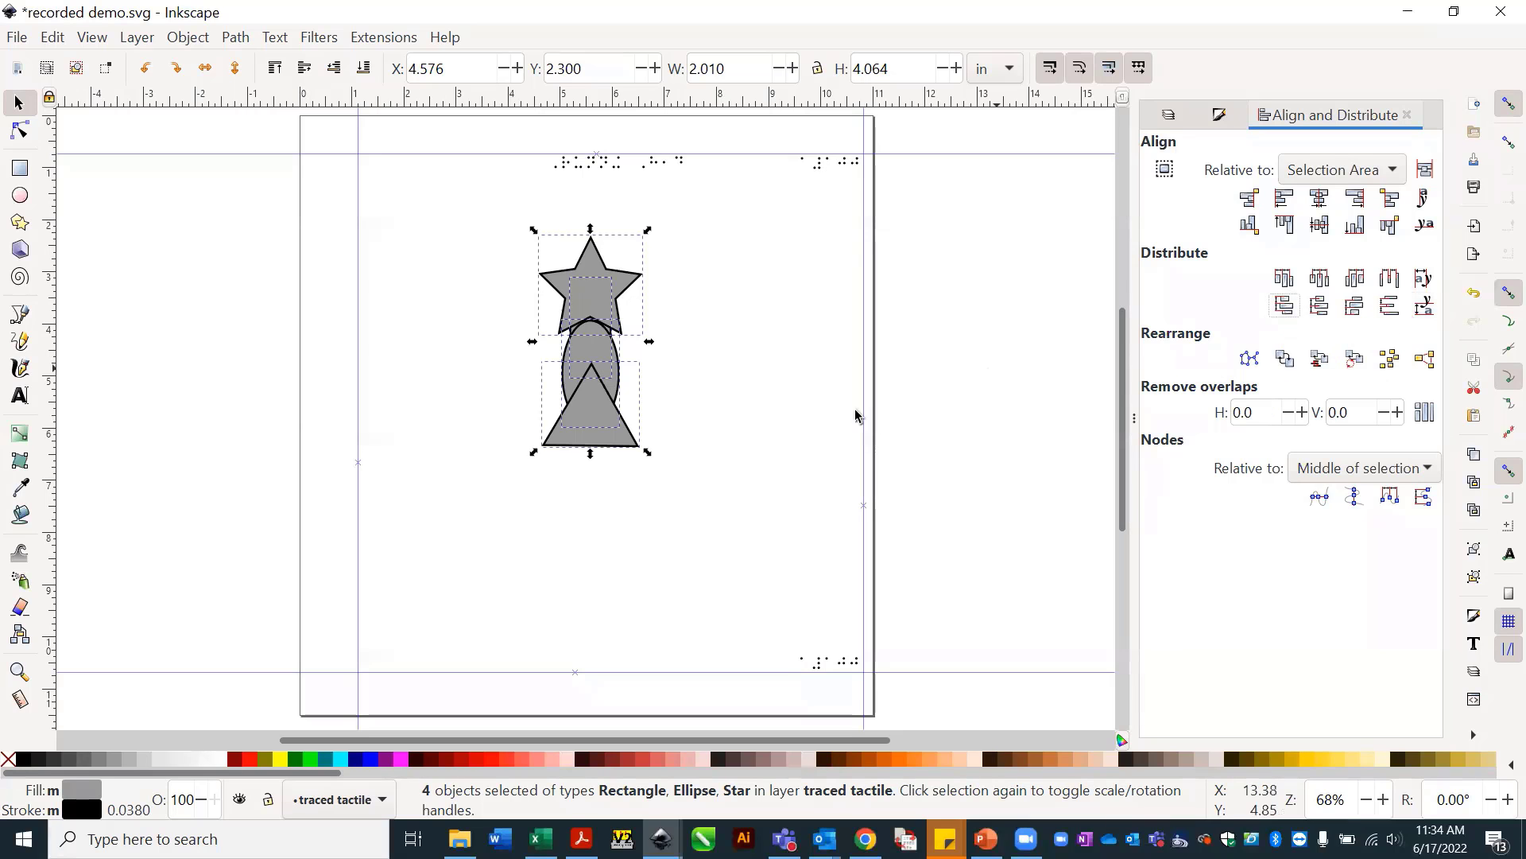
# Move the four shapes slightly up, deselect them, and spread the triangle, ellipse and star apart vertically along the page.
pyautogui.moveTo(586, 445)
pyautogui.mouseDown()
pyautogui.moveTo(587, 486)
pyautogui.moveTo(577, 418)
pyautogui.mouseUp()
pyautogui.press('Escape')
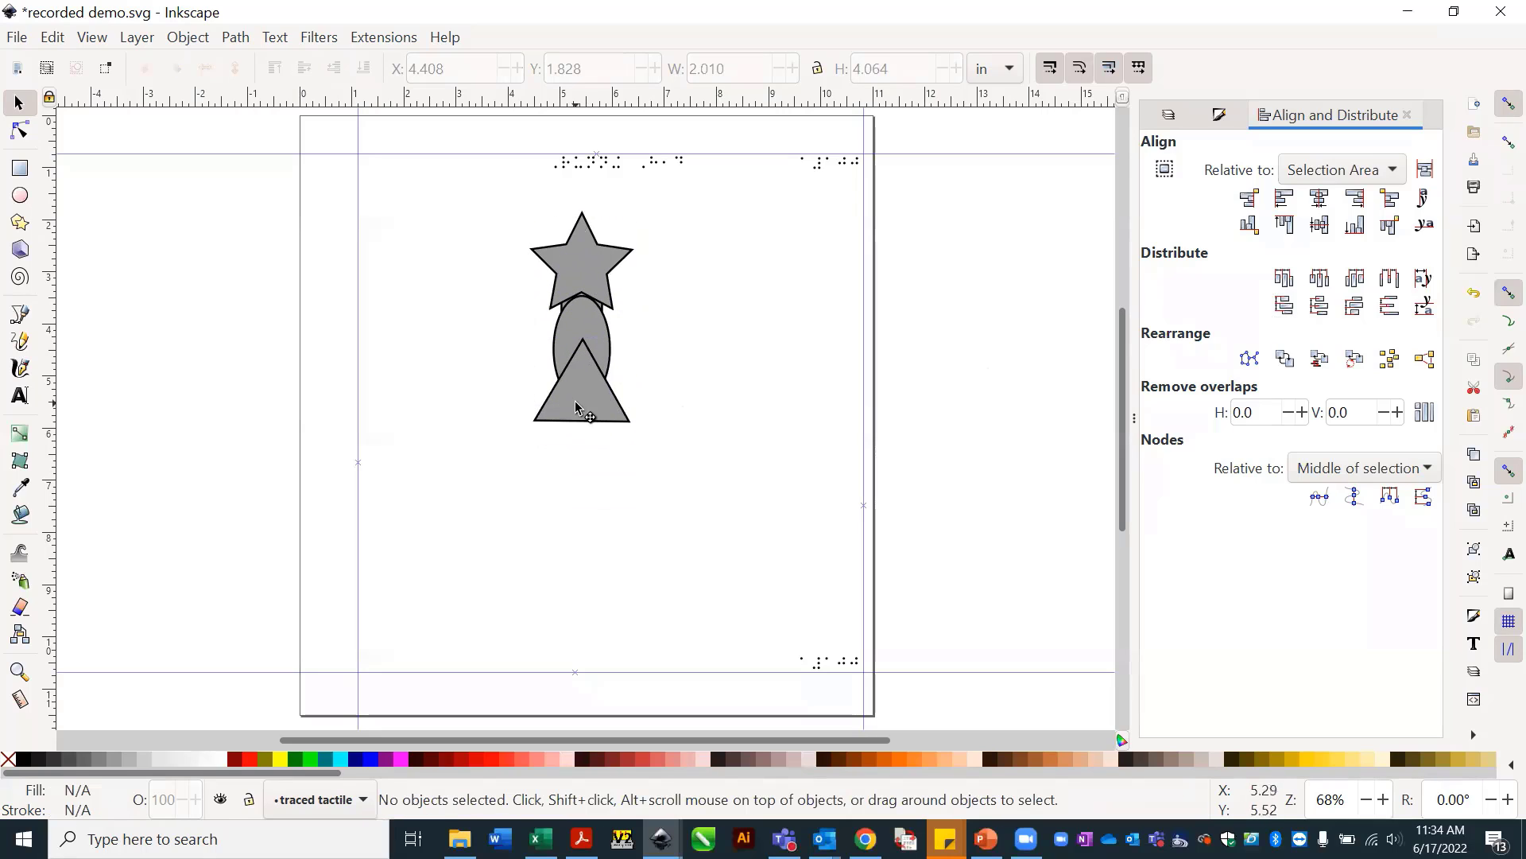
pyautogui.click(577, 407)
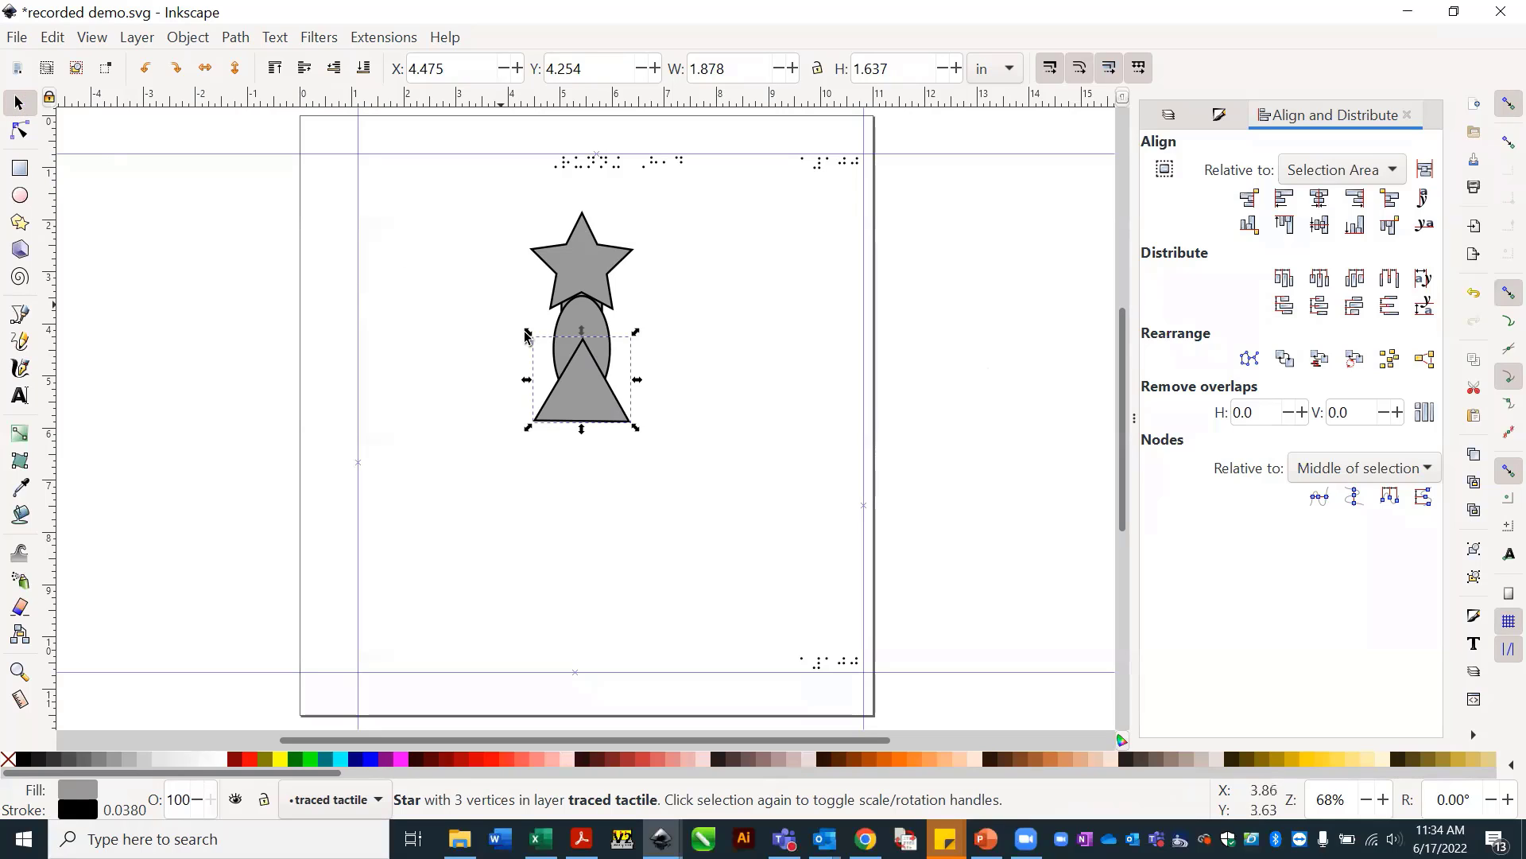
pyautogui.moveTo(578, 422); pyautogui.dragTo(578, 607)
pyautogui.moveTo(577, 365); pyautogui.dragTo(575, 452)
pyautogui.moveTo(584, 249); pyautogui.dragTo(573, 195)
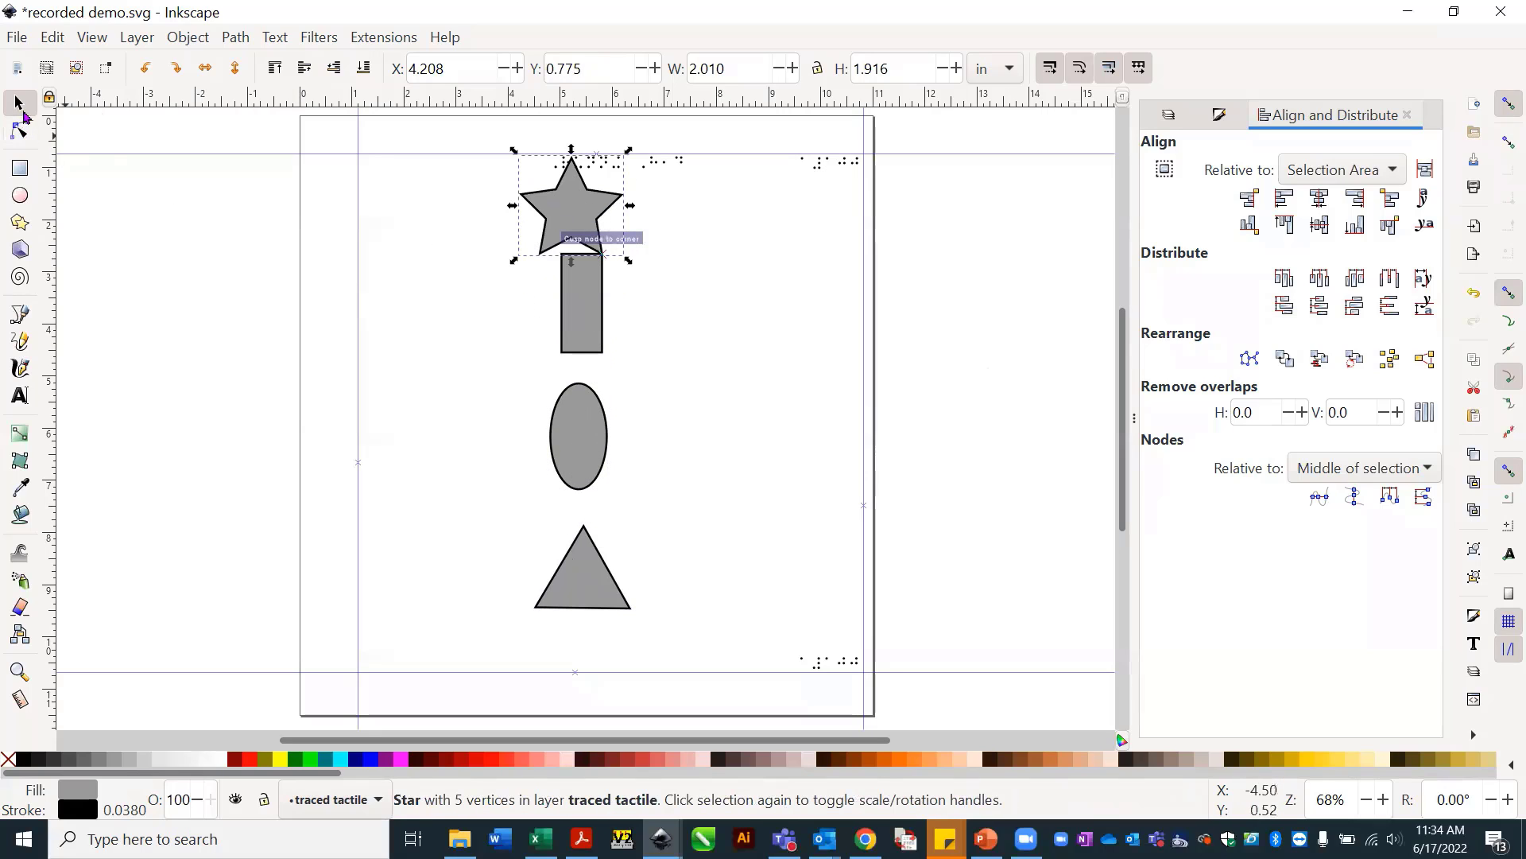
# Select all four shapes with the braille title and distribute them vertically by equal gaps, bottom edges and centers.
pyautogui.moveTo(421, 132); pyautogui.dragTo(701, 661)
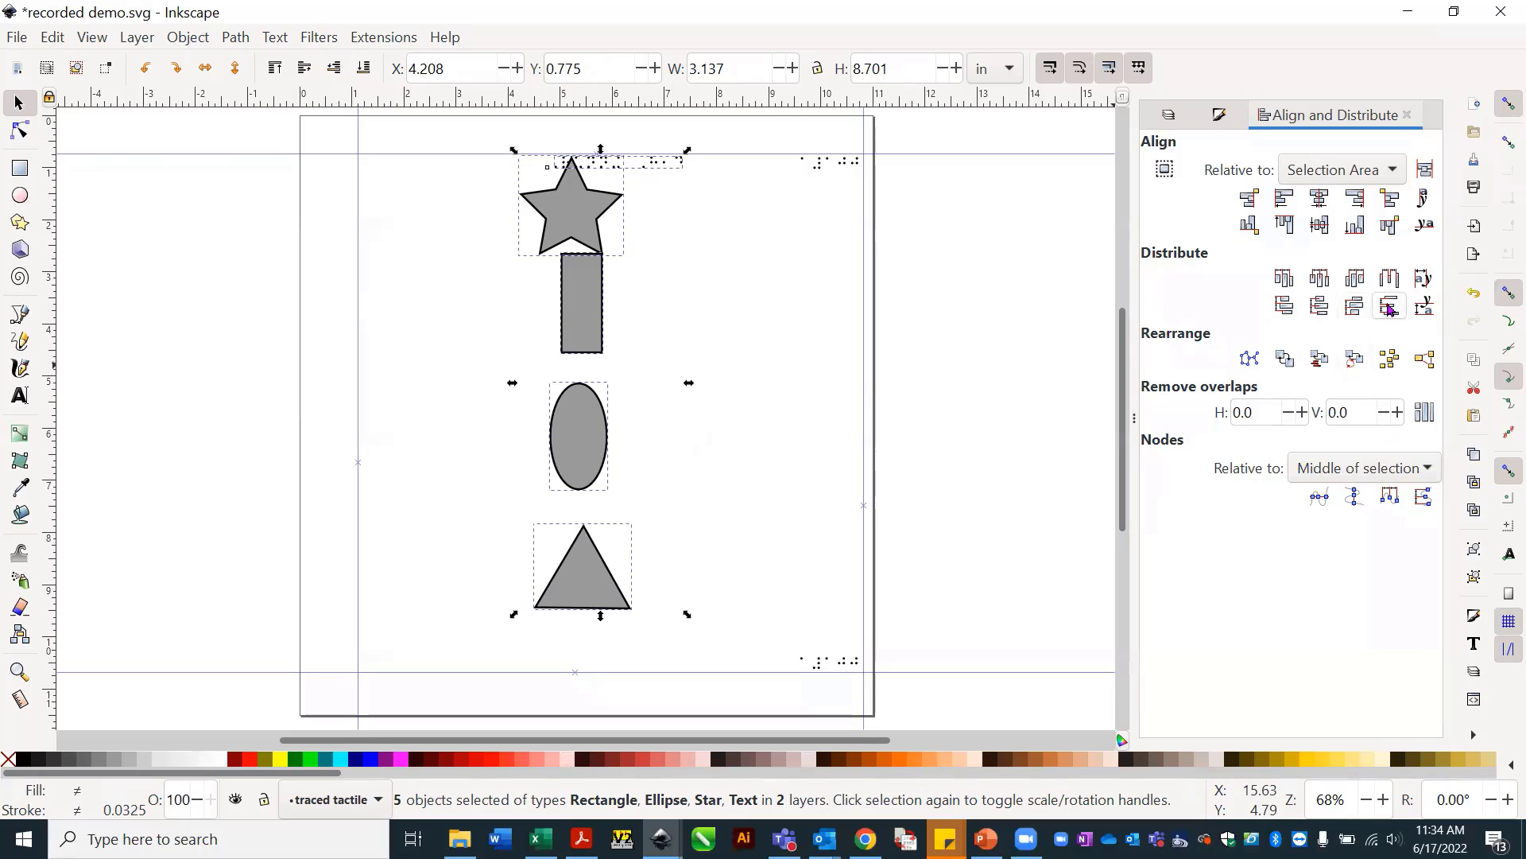
pyautogui.click(1389, 309)
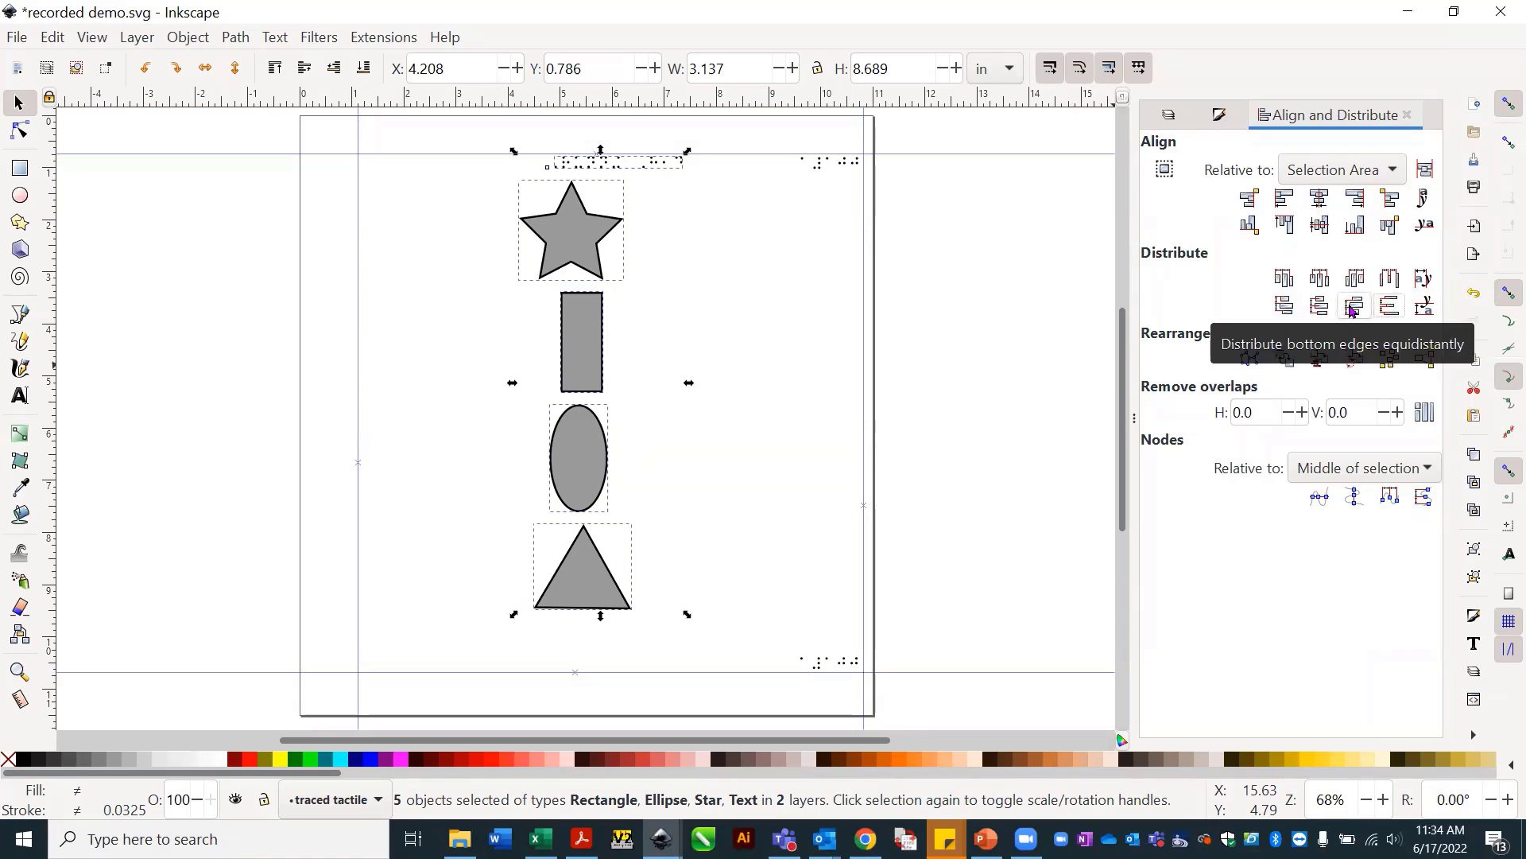
pyautogui.click(1354, 306)
pyautogui.click(1317, 317)
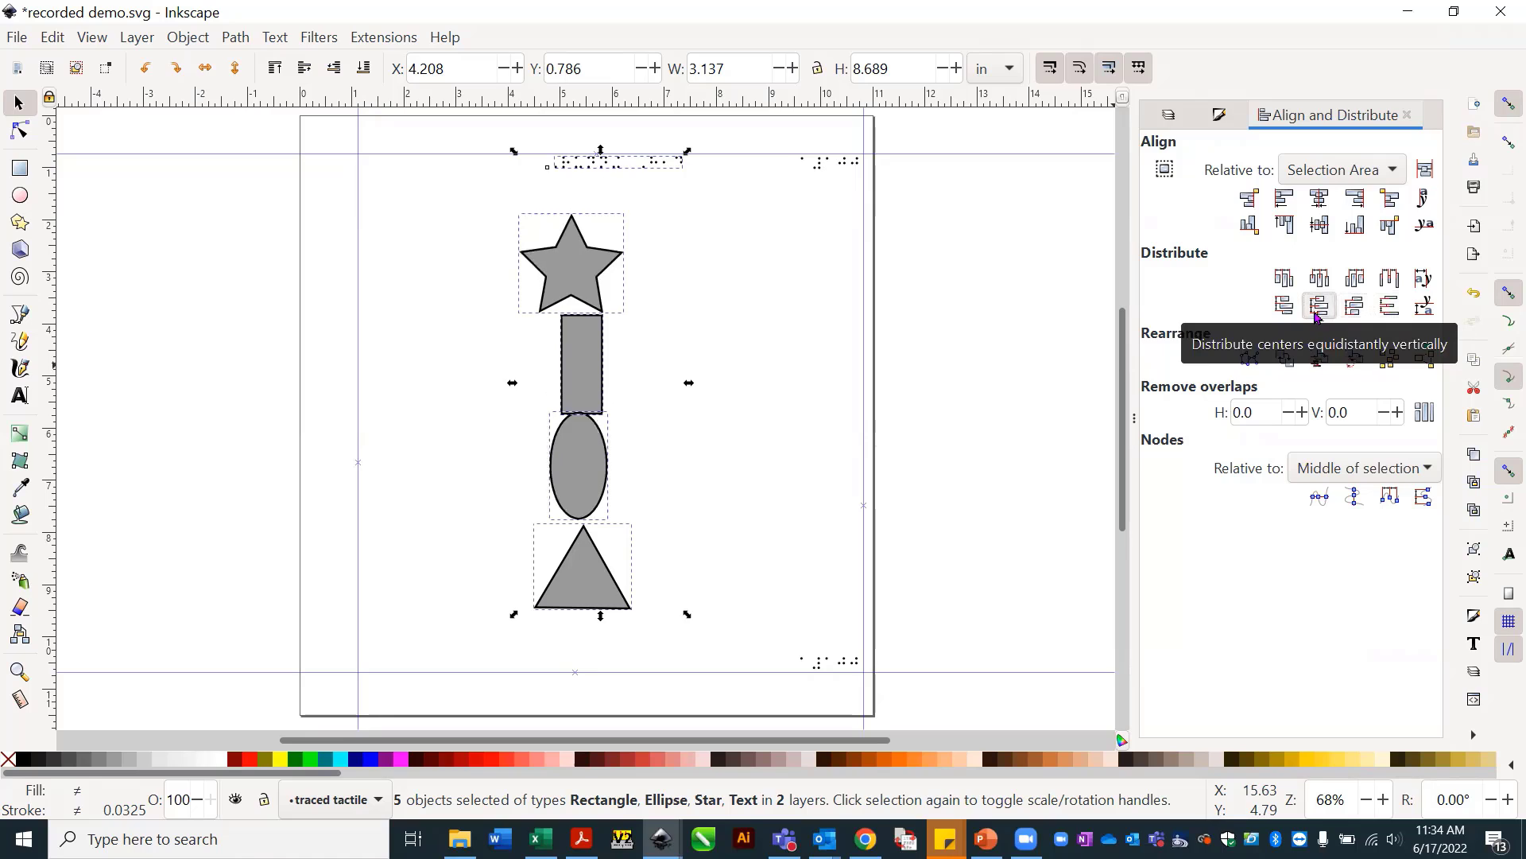
# Distribute the selected shapes and braille title horizontally by centers, by right edges and by equal gaps.
pyautogui.click(1319, 278)
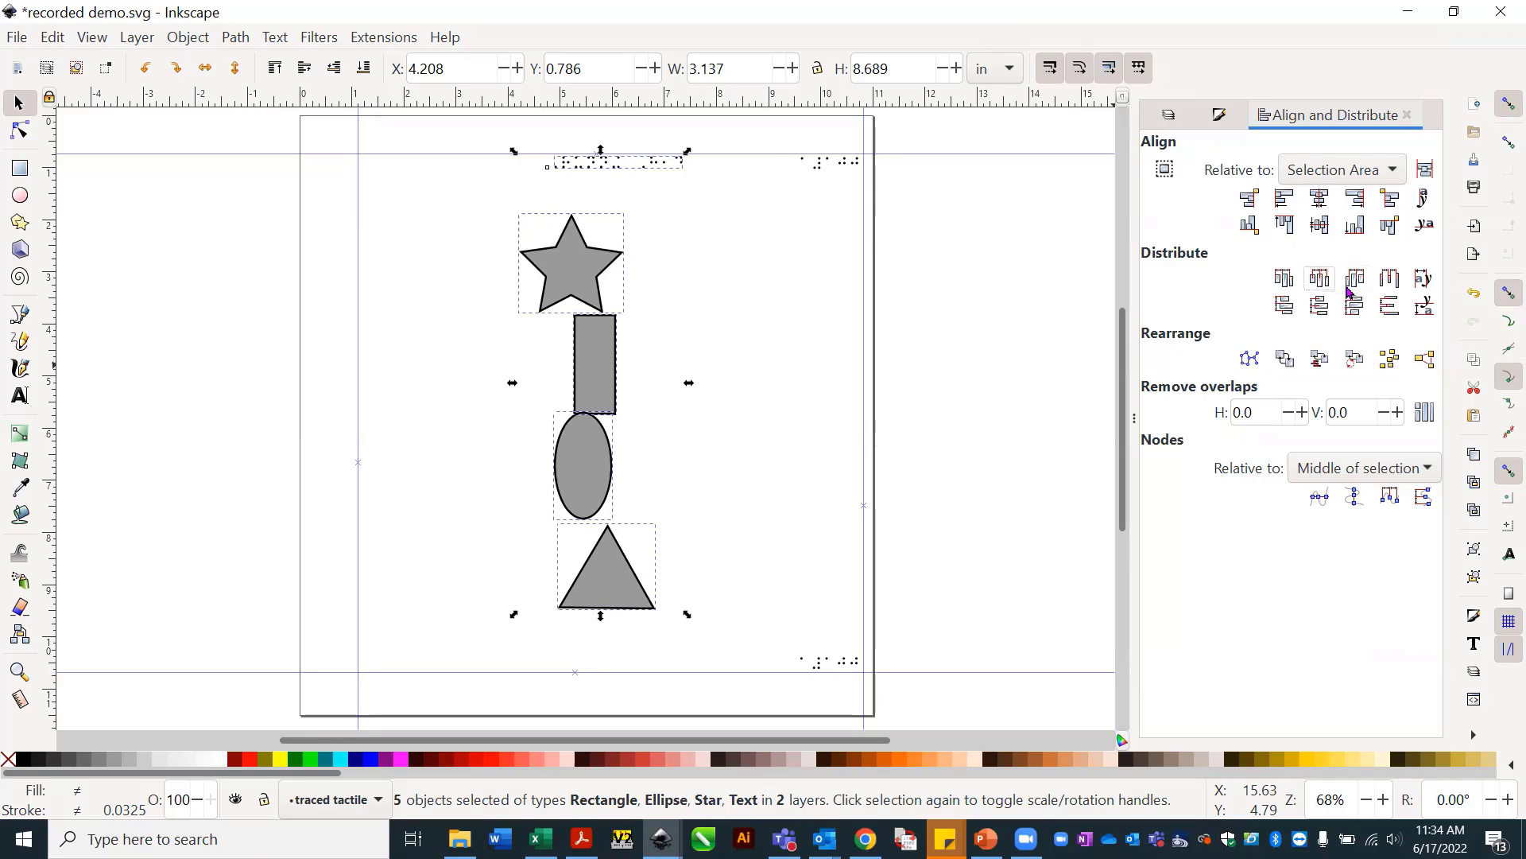
pyautogui.click(1357, 280)
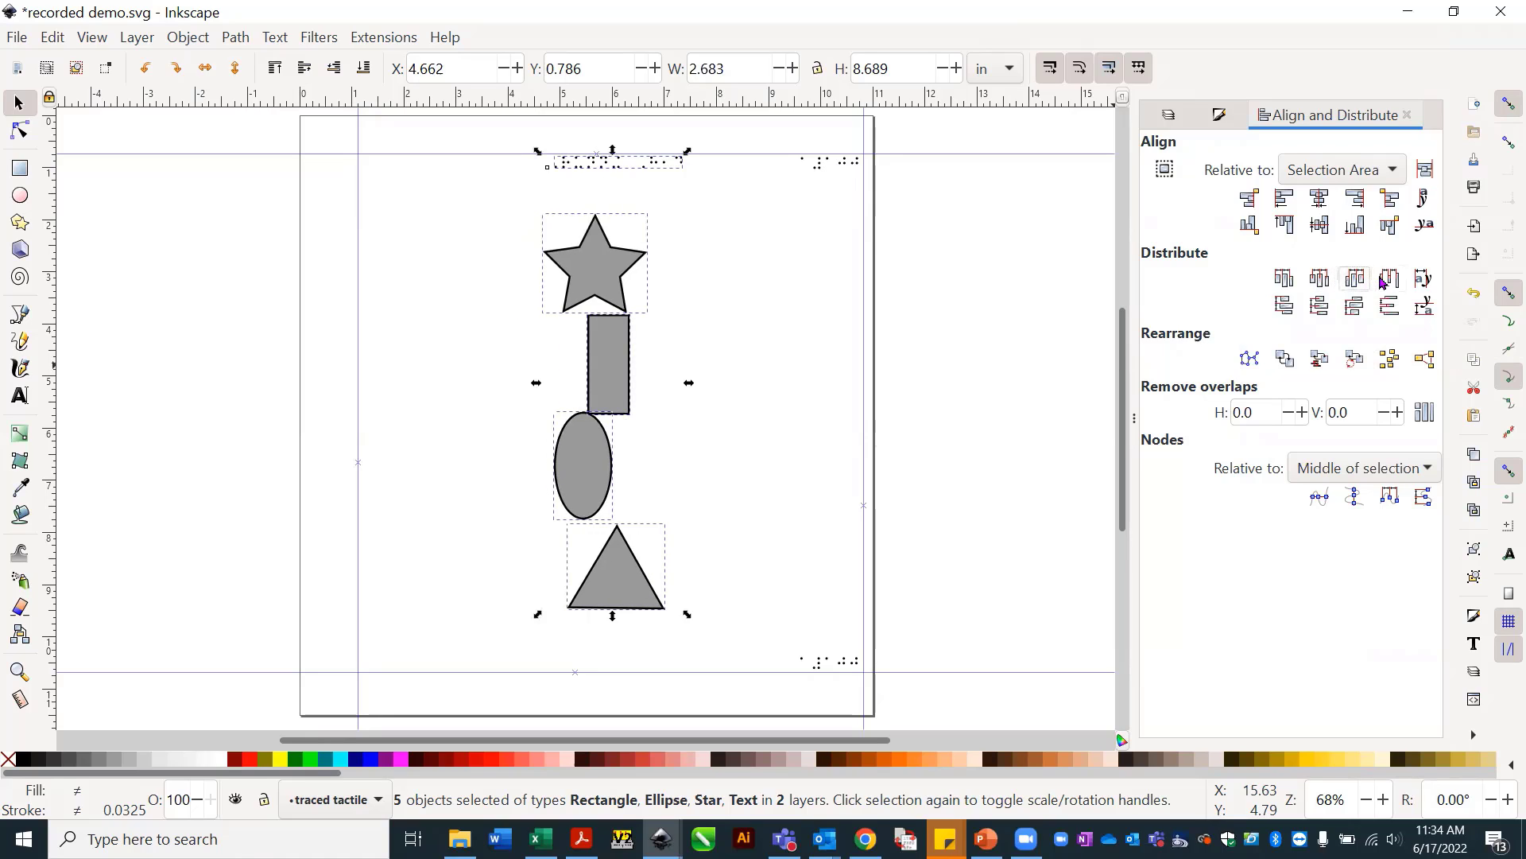
pyautogui.click(1391, 280)
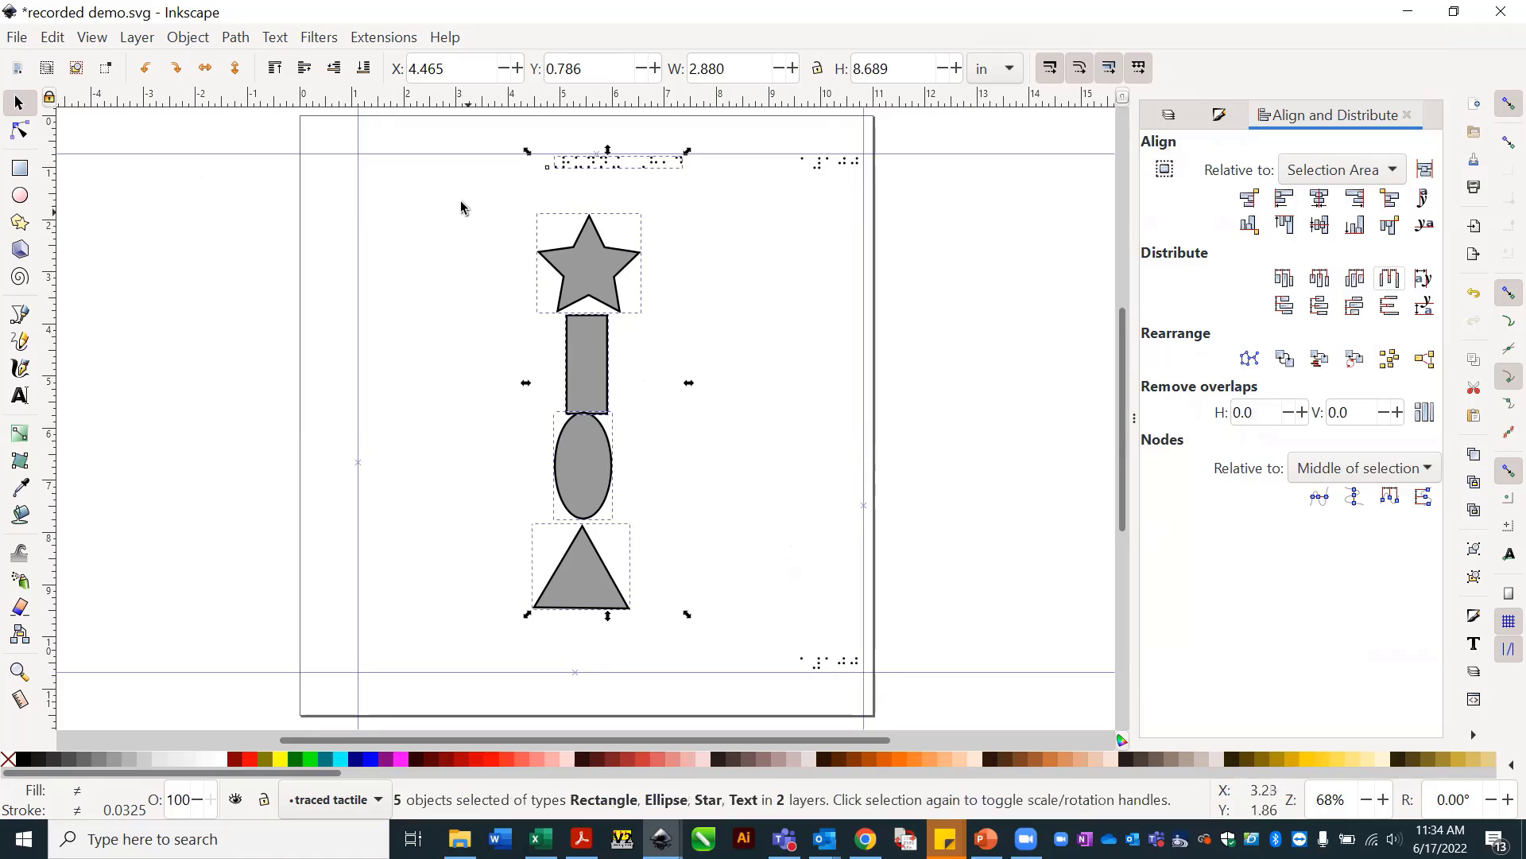
# Select only the star, rectangle, ellipse and triangle, leaving out the braille title, and delete them.
pyautogui.moveTo(450, 191); pyautogui.dragTo(756, 674)
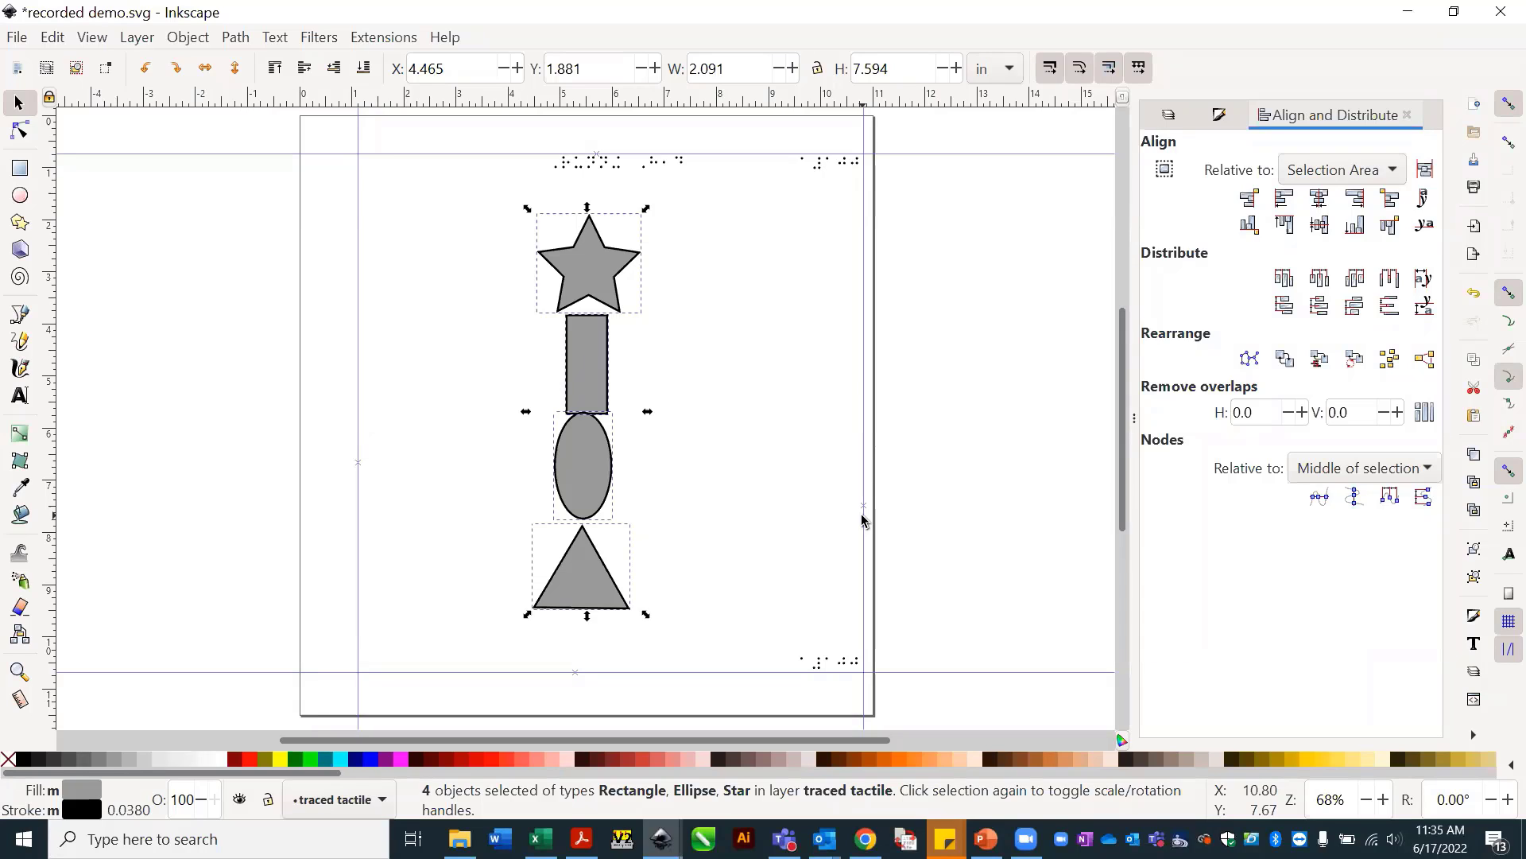
pyautogui.press('Delete')
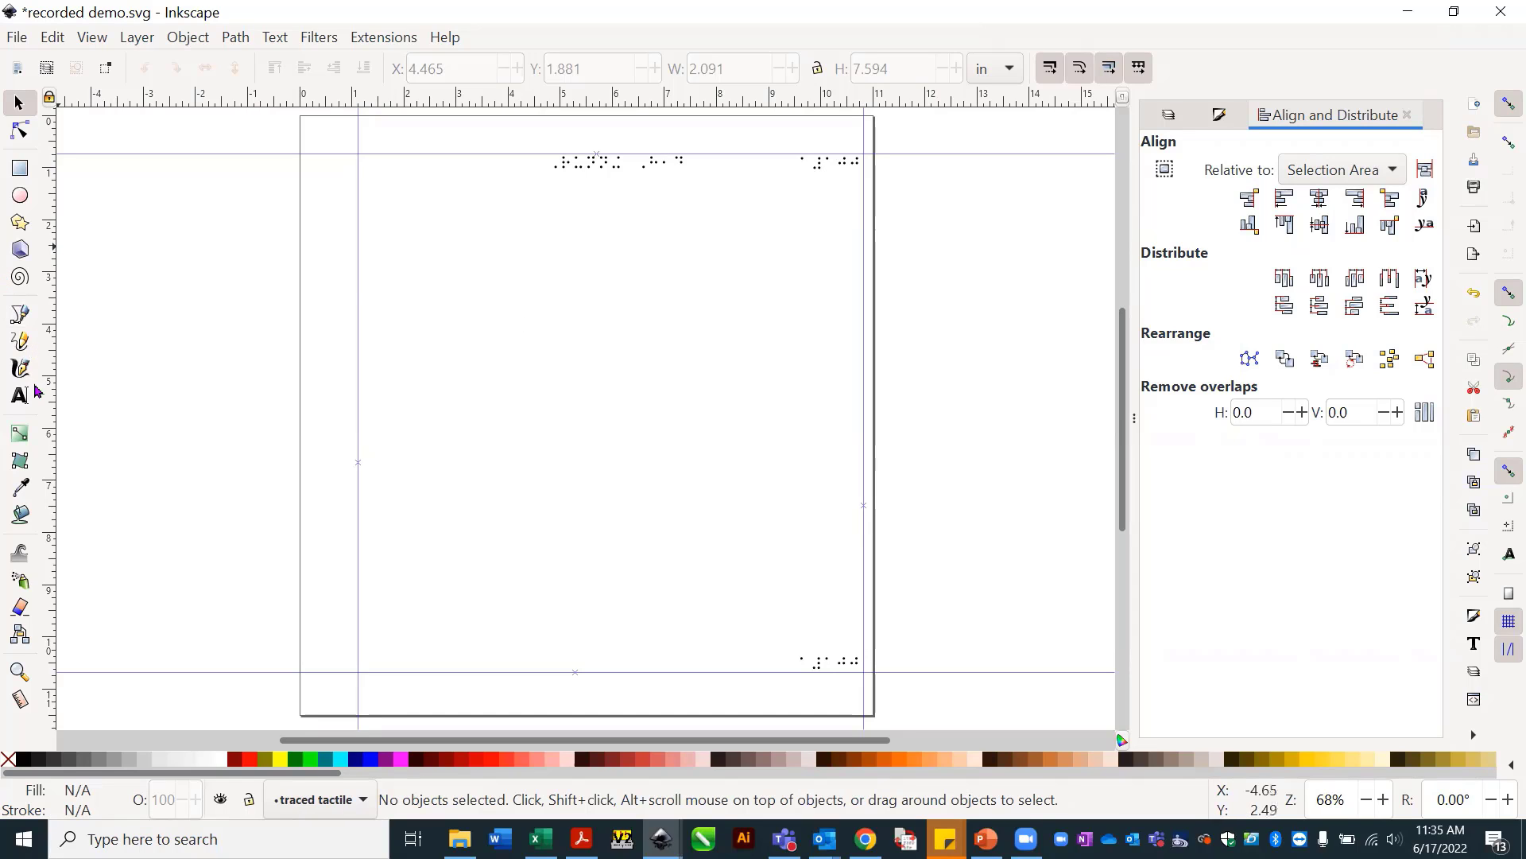
# Draw a horizontal straight line about 2.56 in long with the Pen tool, left of the page's center.
pyautogui.click(19, 314)
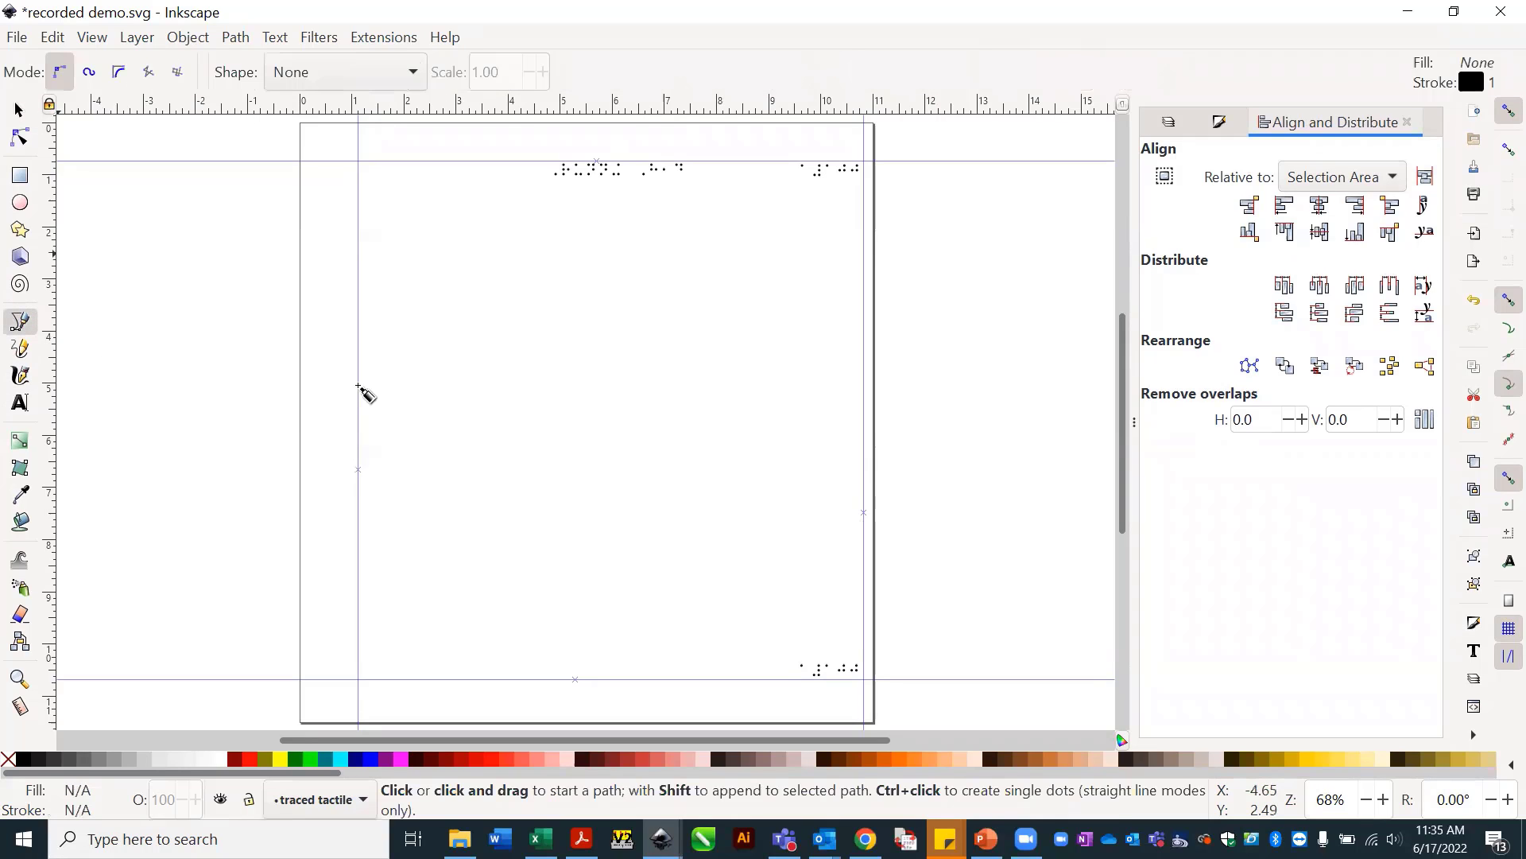
pyautogui.click(435, 387)
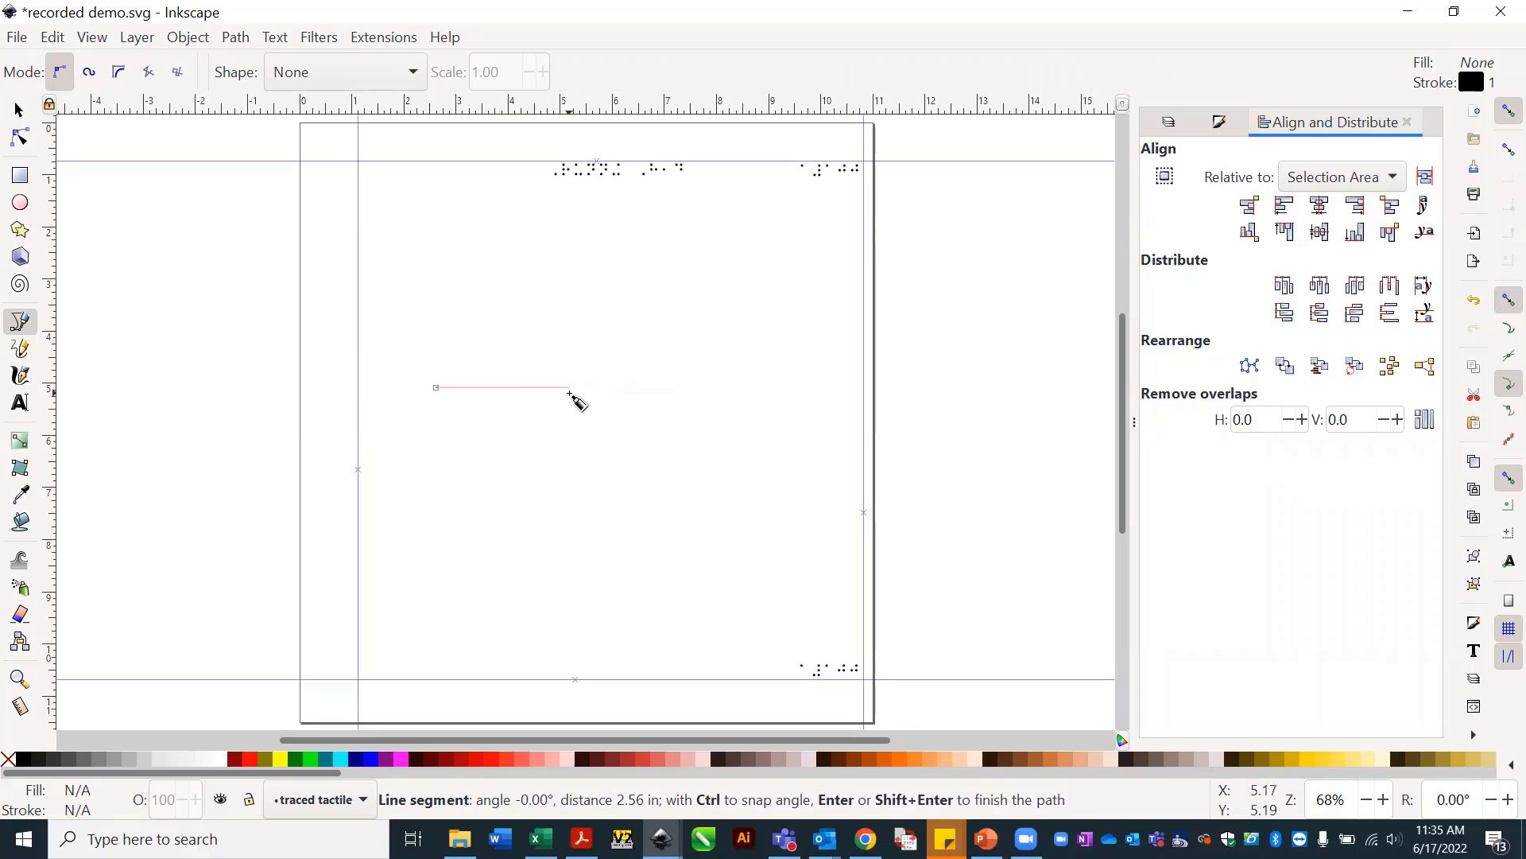
pyautogui.click(569, 388)
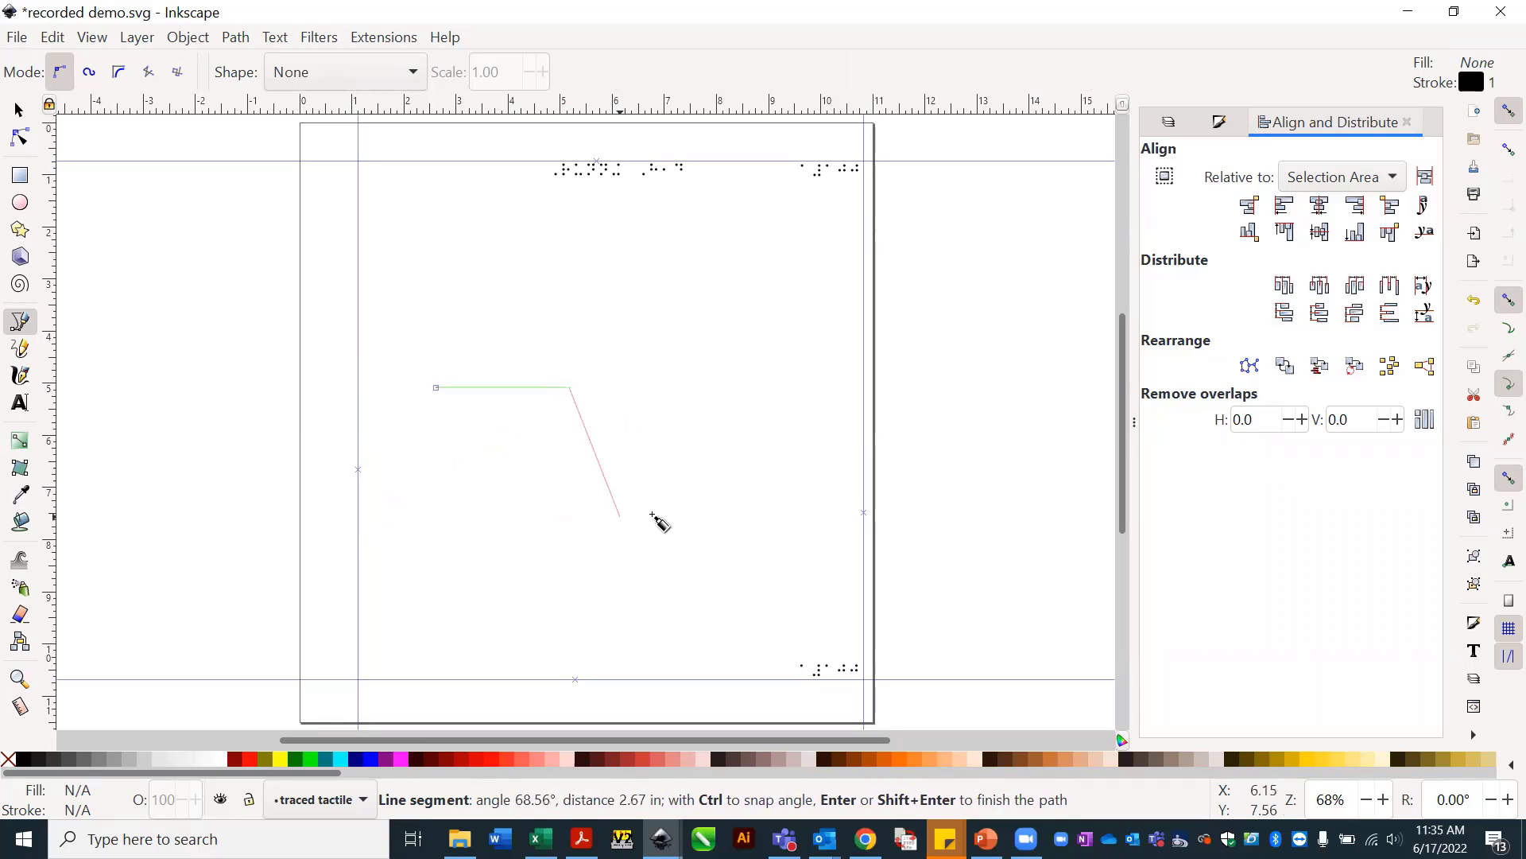
pyautogui.press('Return')
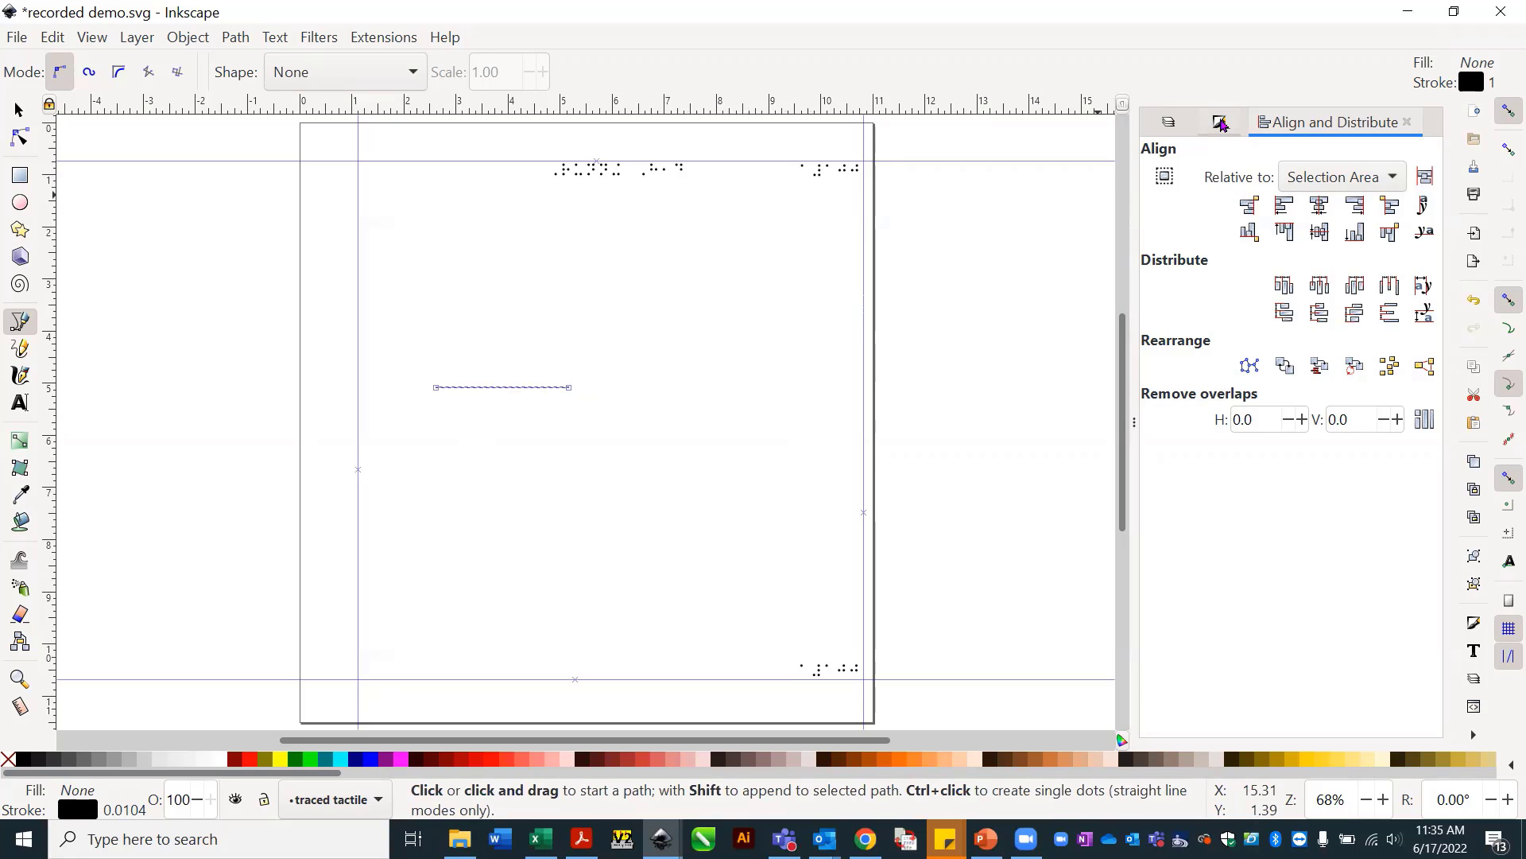
# Open the line's stroke style settings and examine the available end marker arrowheads and symbols without choosing one.
pyautogui.click(1221, 123)
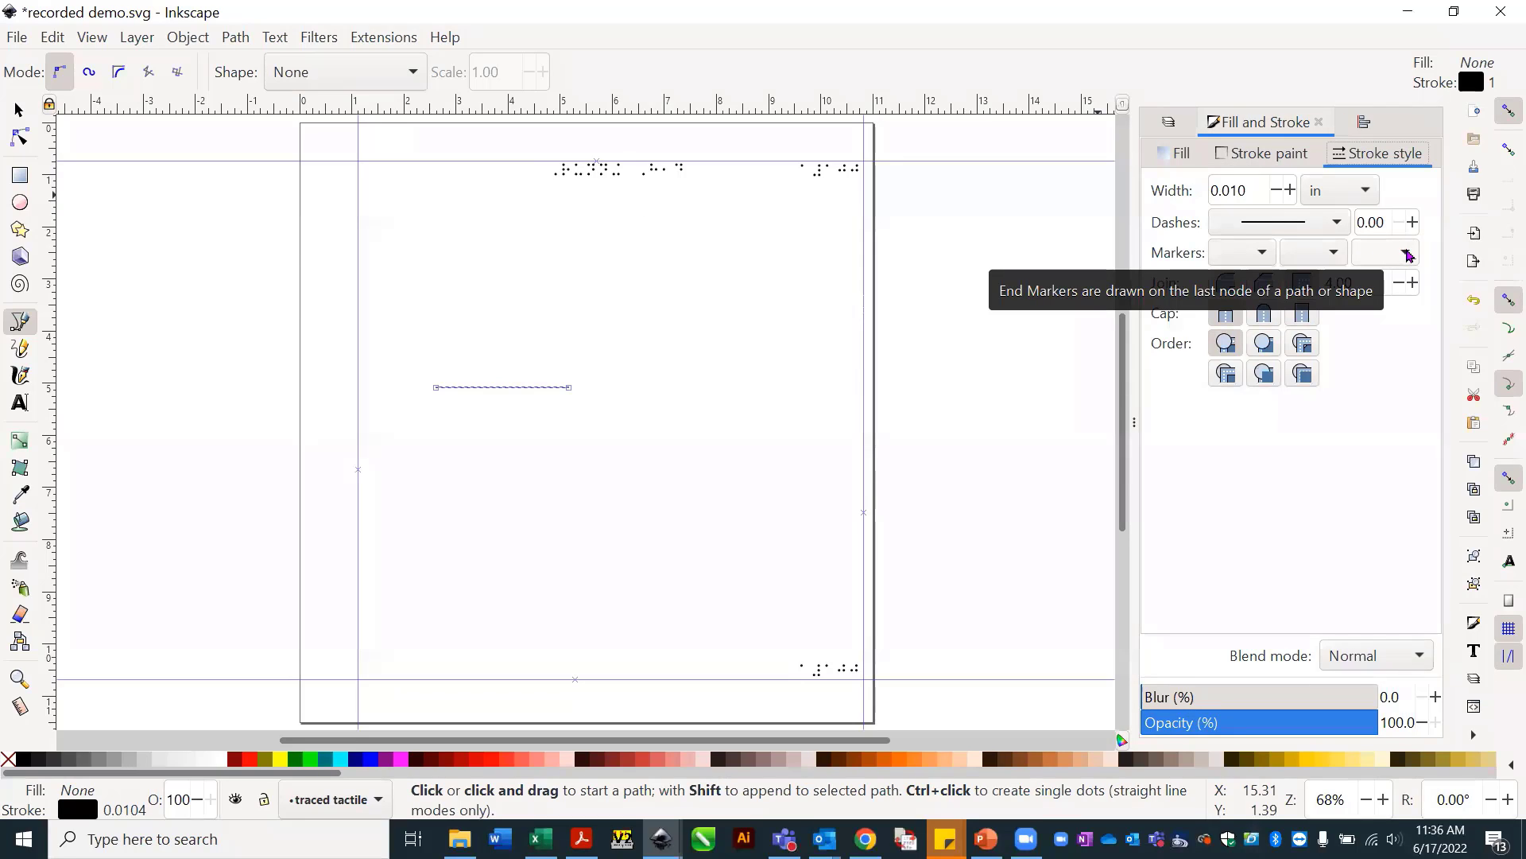
pyautogui.click(1408, 255)
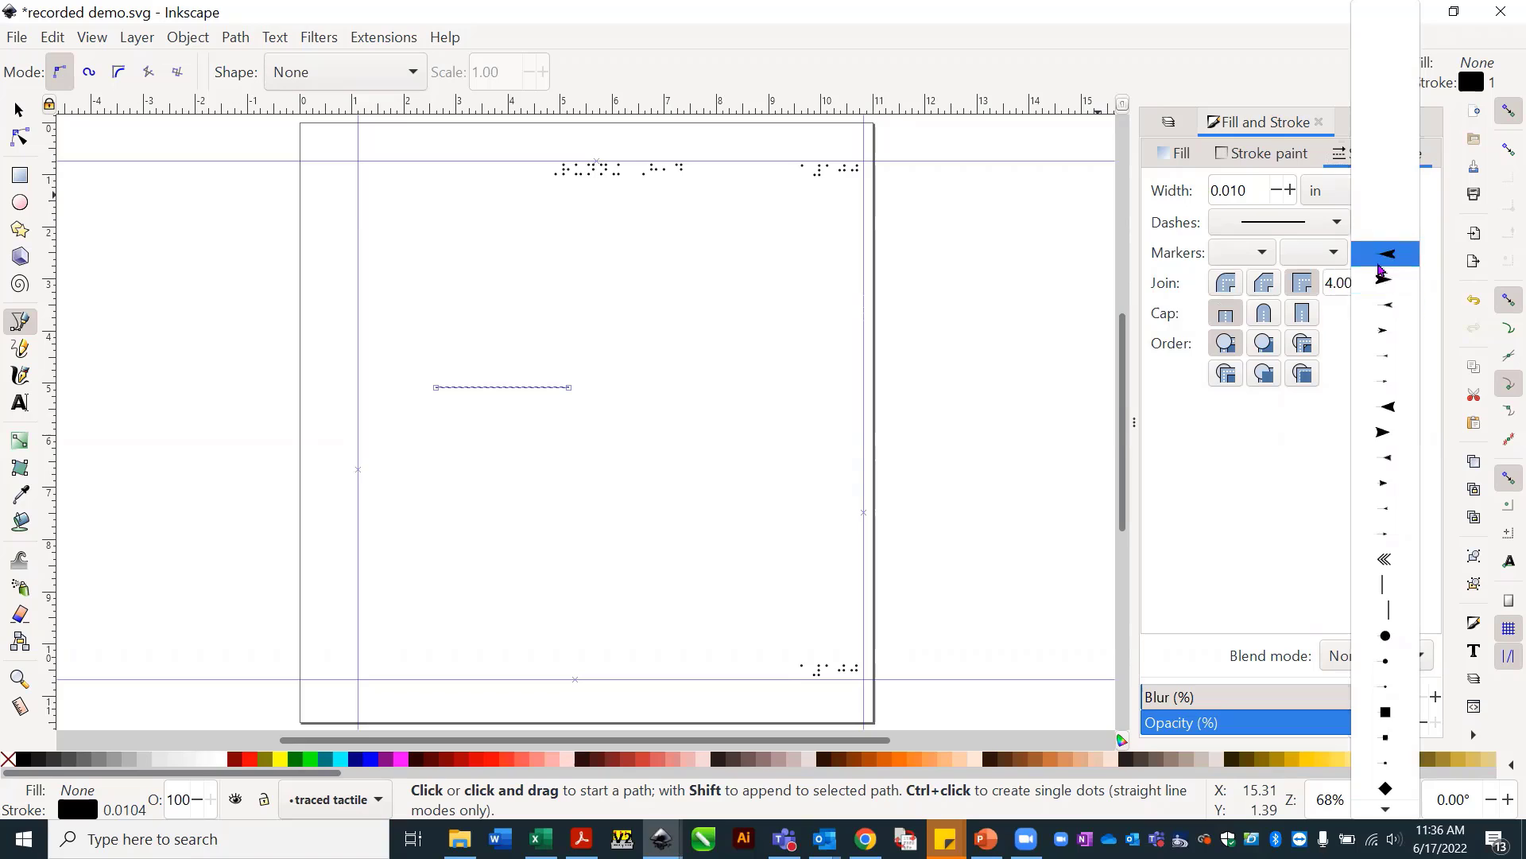
pyautogui.scroll(-2, 1369, 425)
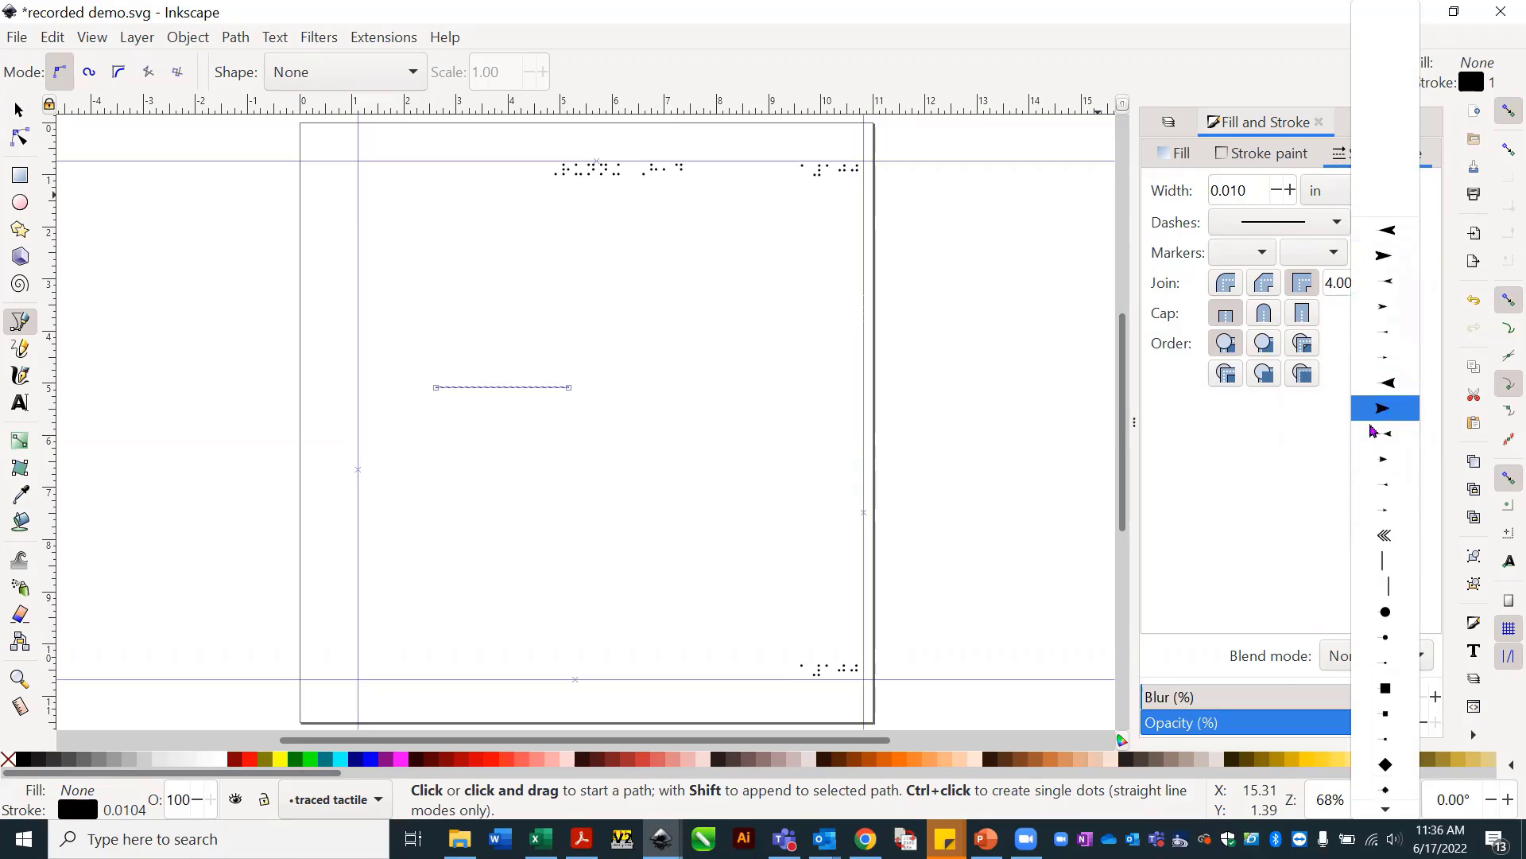
pyautogui.scroll(-5, 1371, 430)
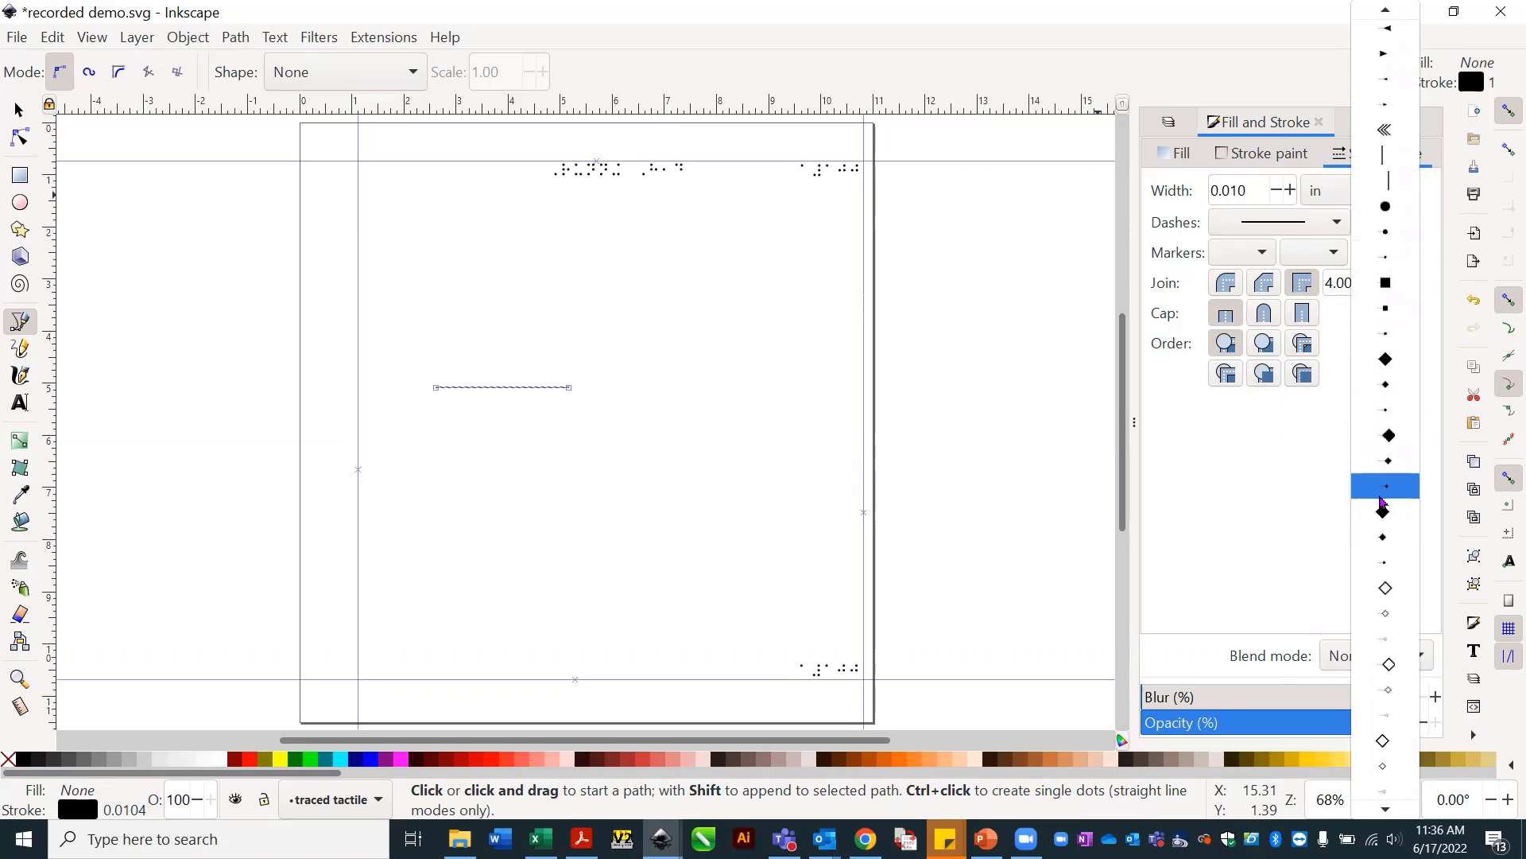
pyautogui.scroll(-5, 1381, 501)
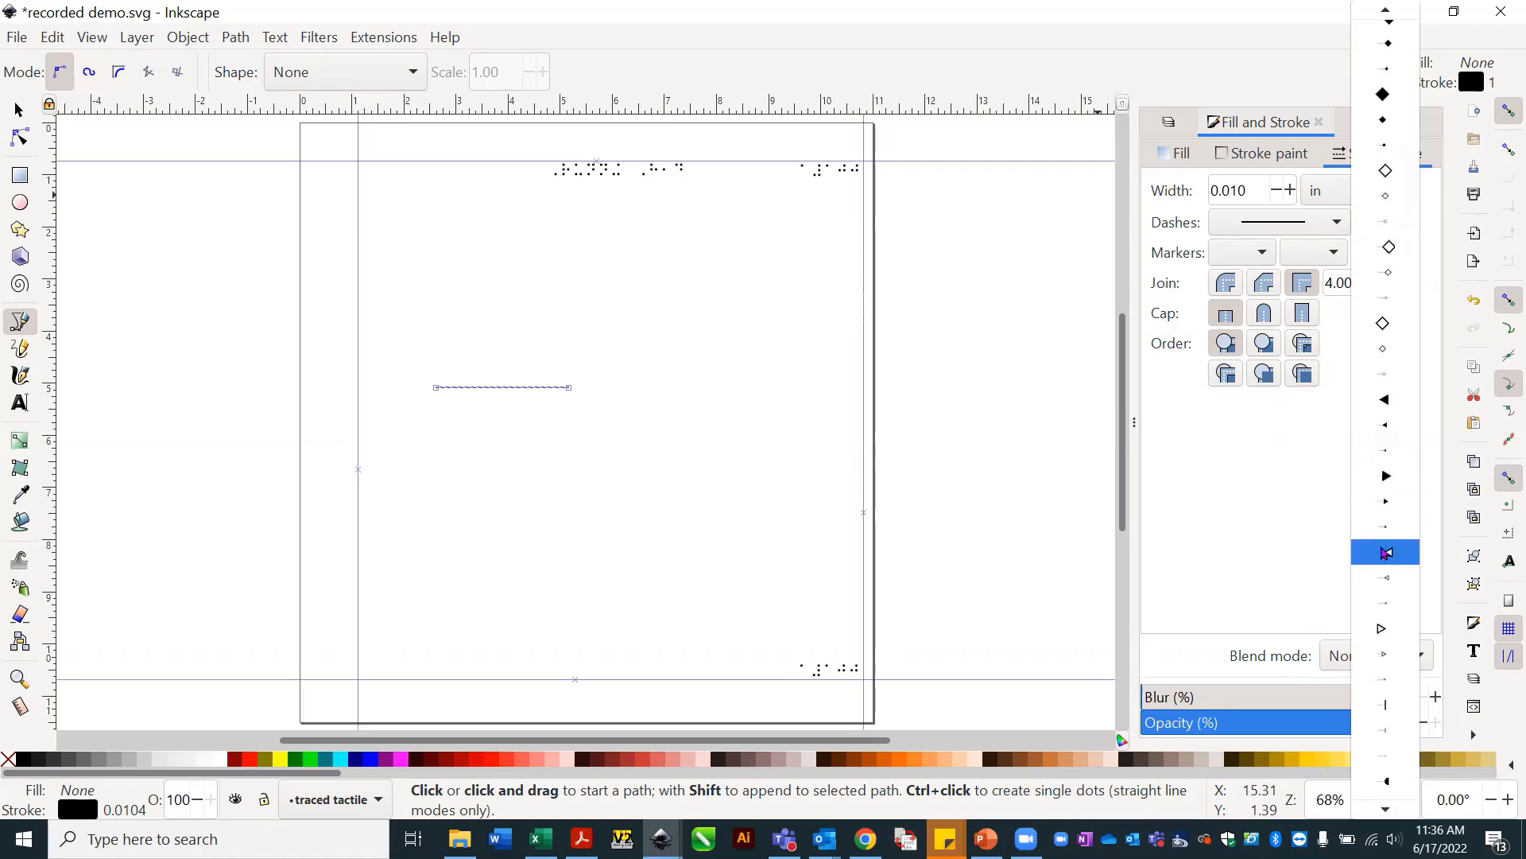
pyautogui.scroll(-4, 1385, 552)
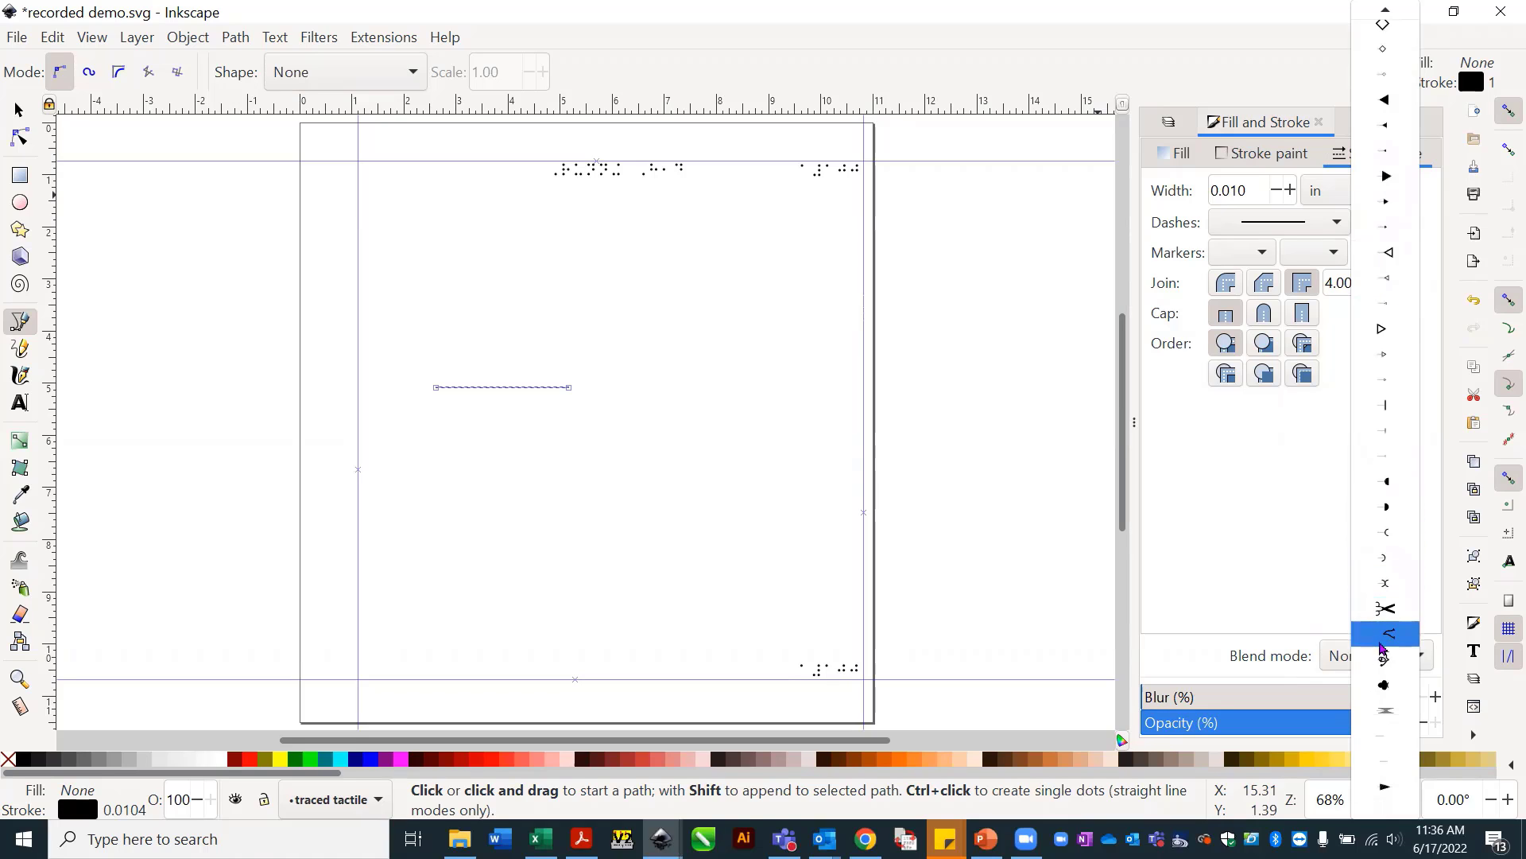
pyautogui.scroll(3, 1388, 535)
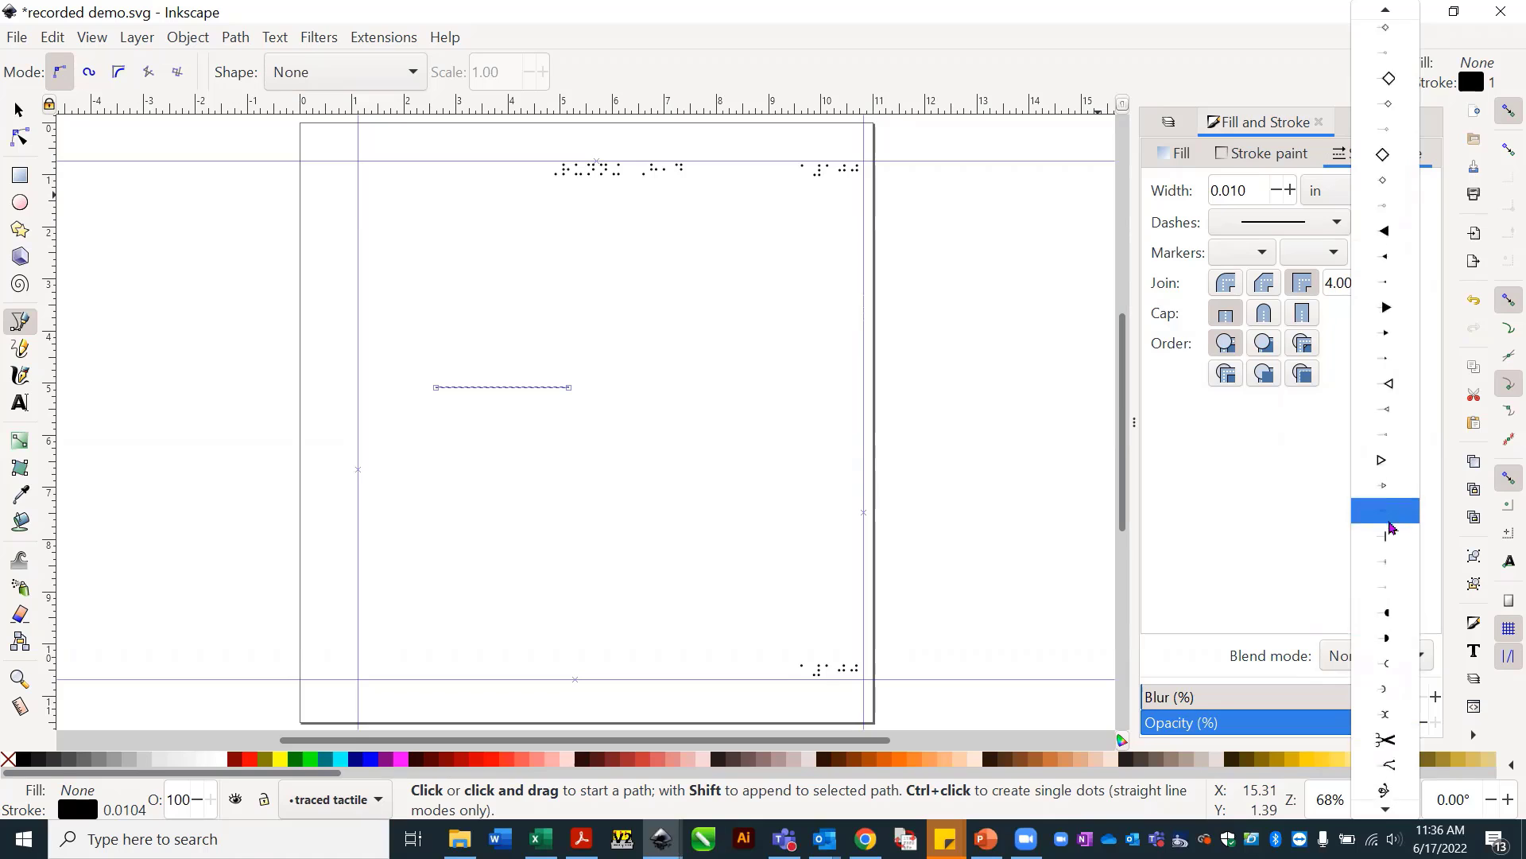
pyautogui.scroll(5, 1391, 528)
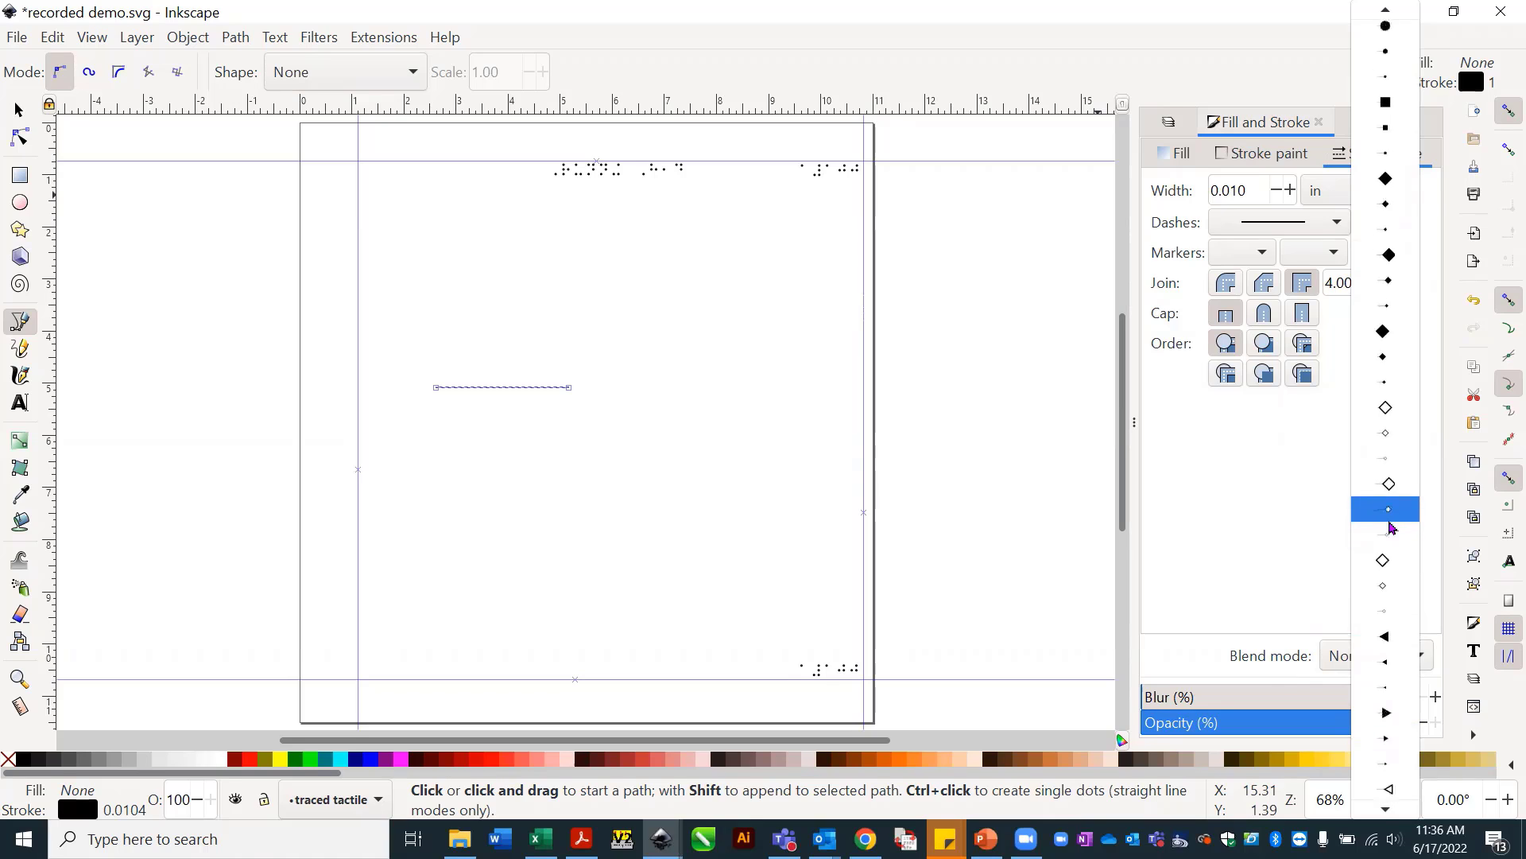
pyautogui.scroll(5, 1391, 528)
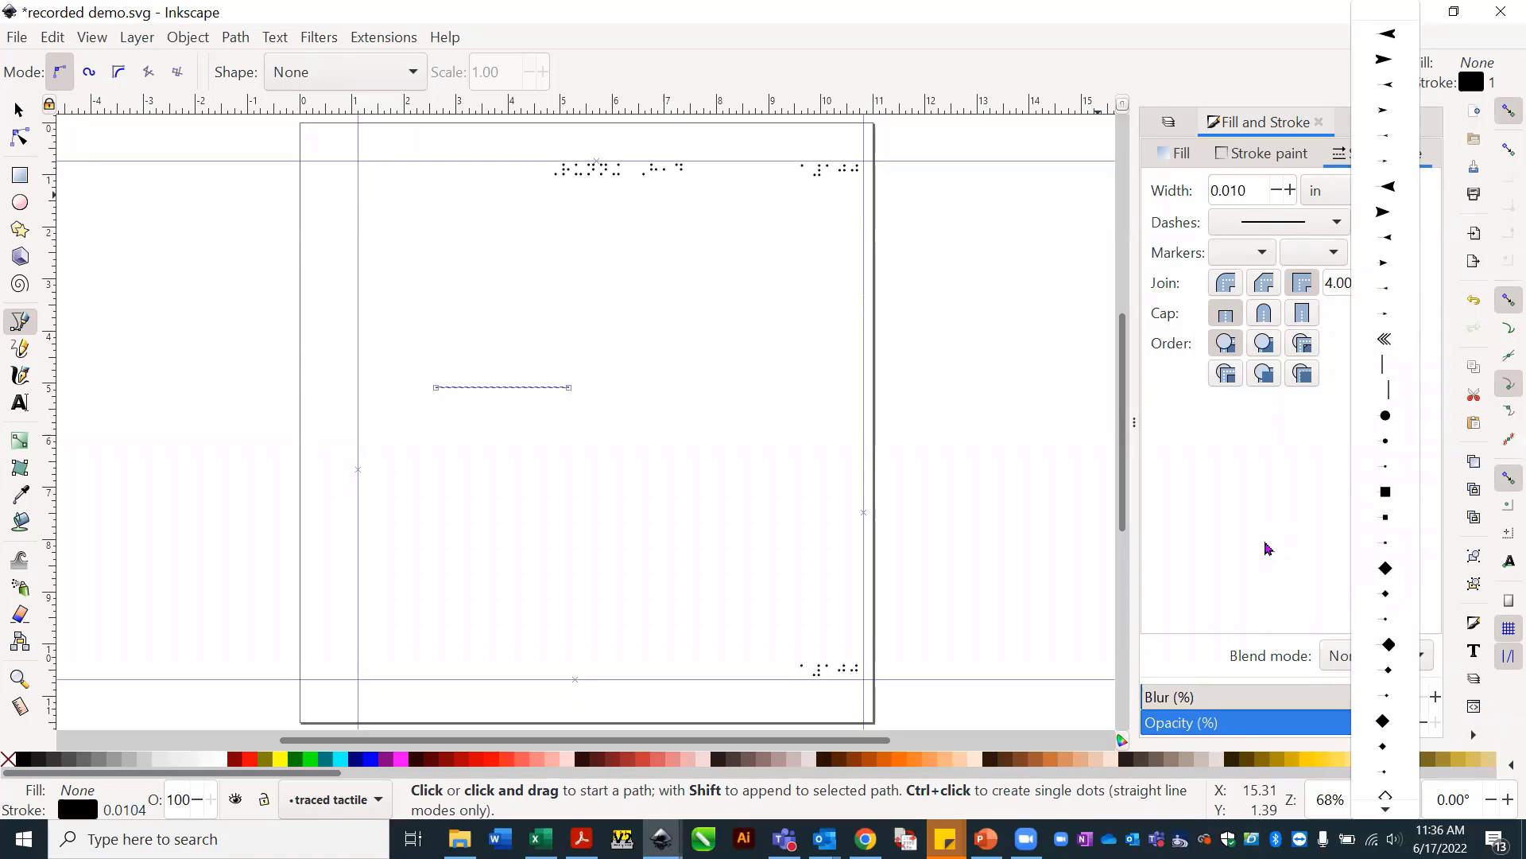
pyautogui.click(1266, 547)
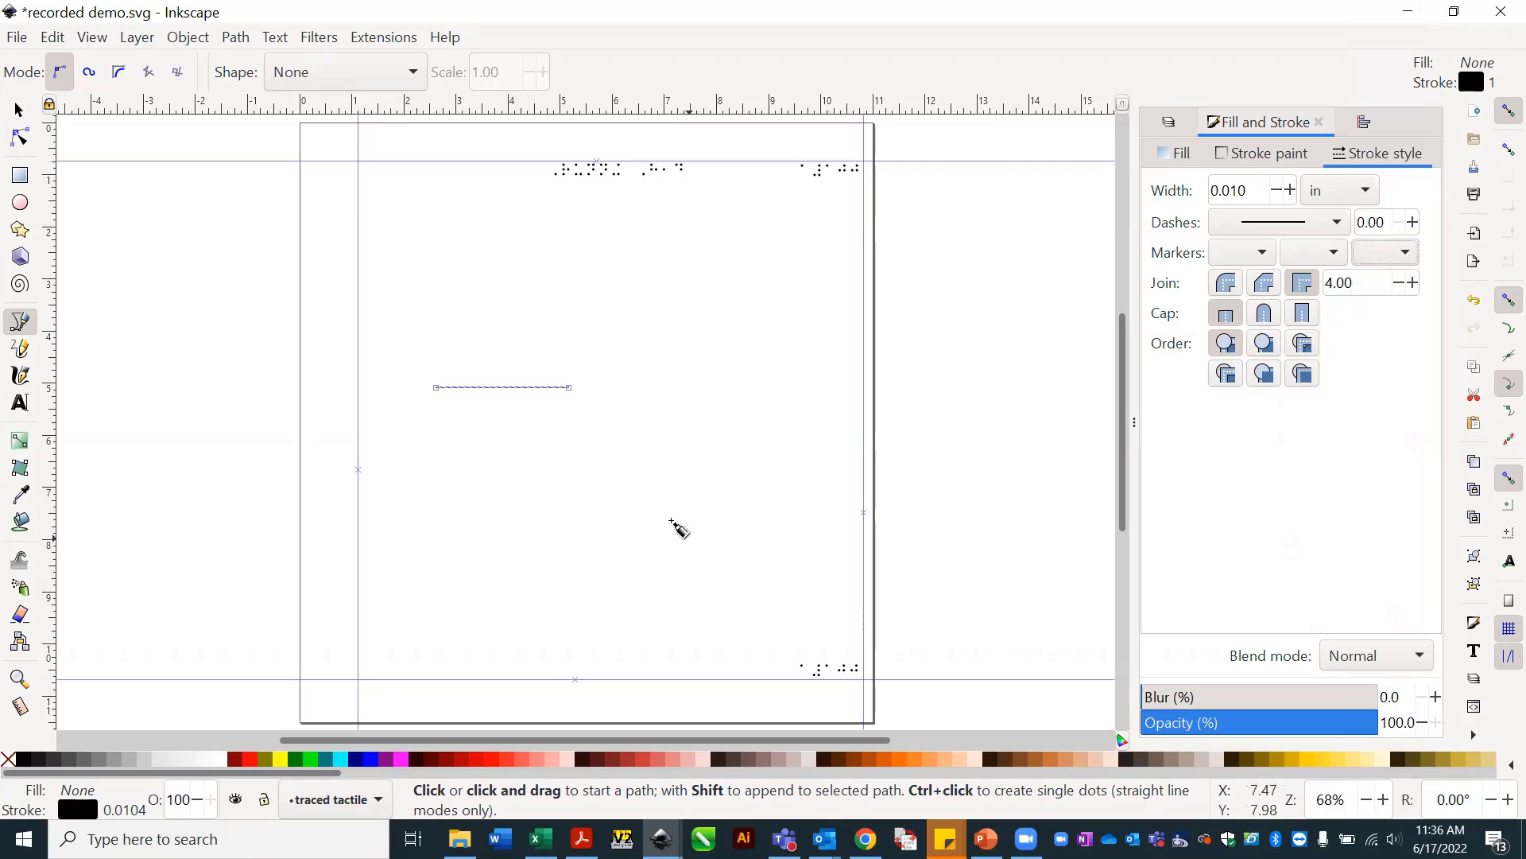
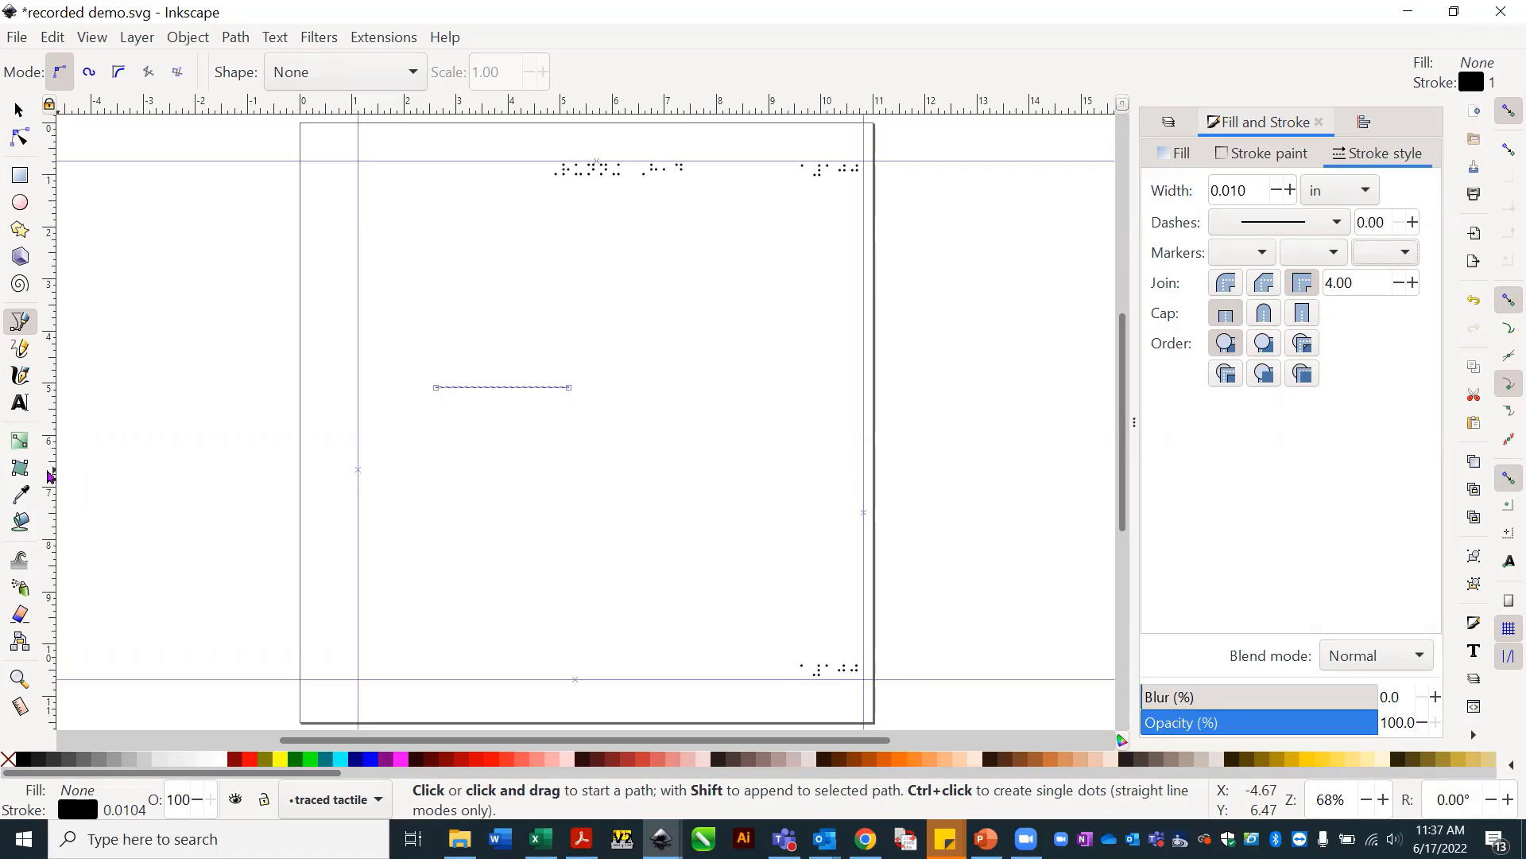
# Place two vertical guides on the page at about 5.17 in and 5.49 in, near the line's right end.
pyautogui.moveTo(47, 475); pyautogui.dragTo(569, 501)
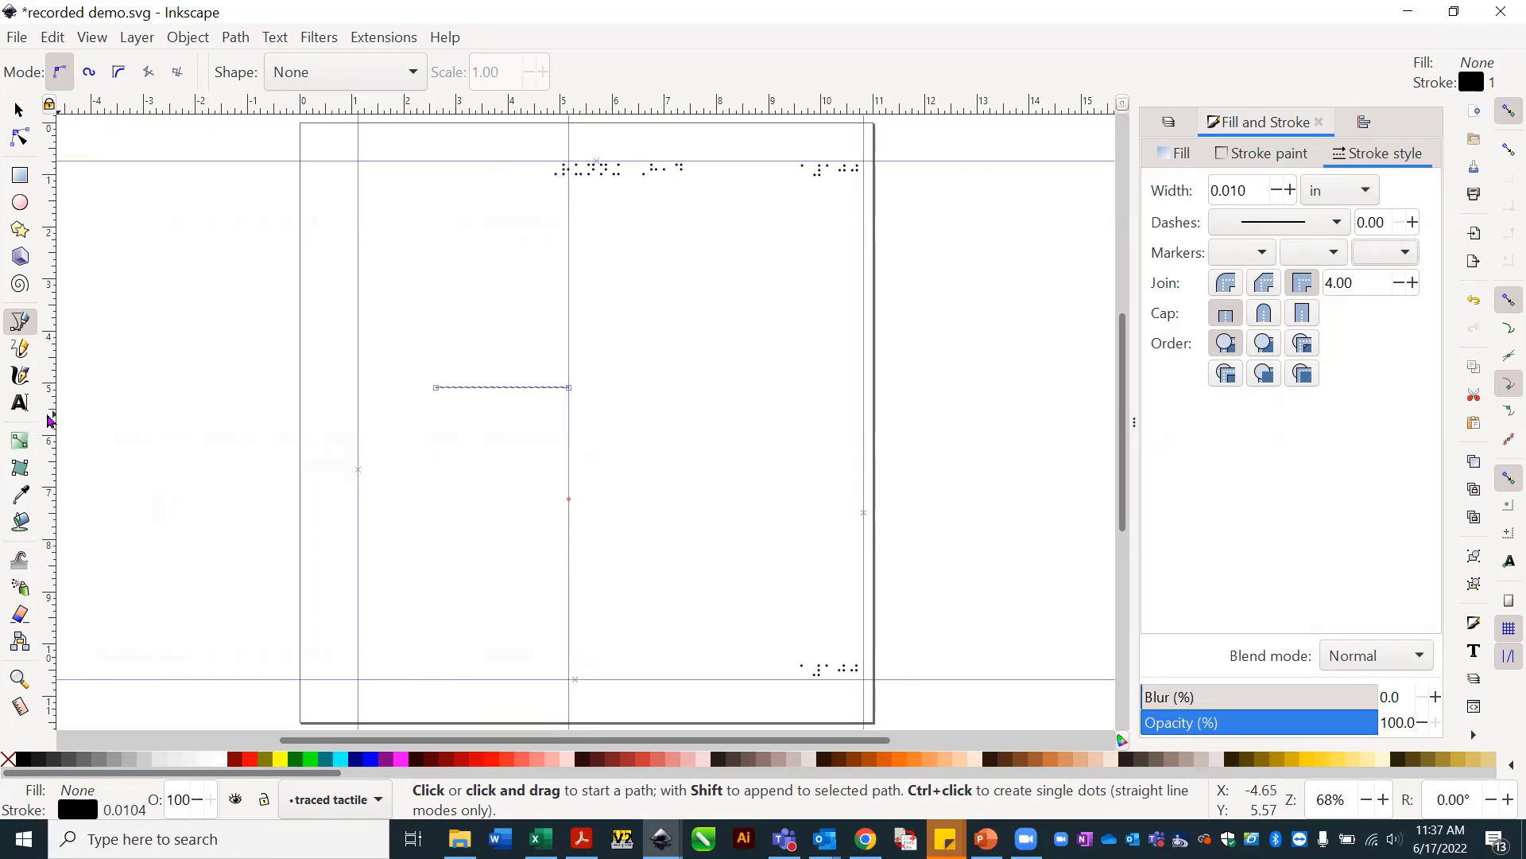
pyautogui.moveTo(49, 422); pyautogui.dragTo(586, 473)
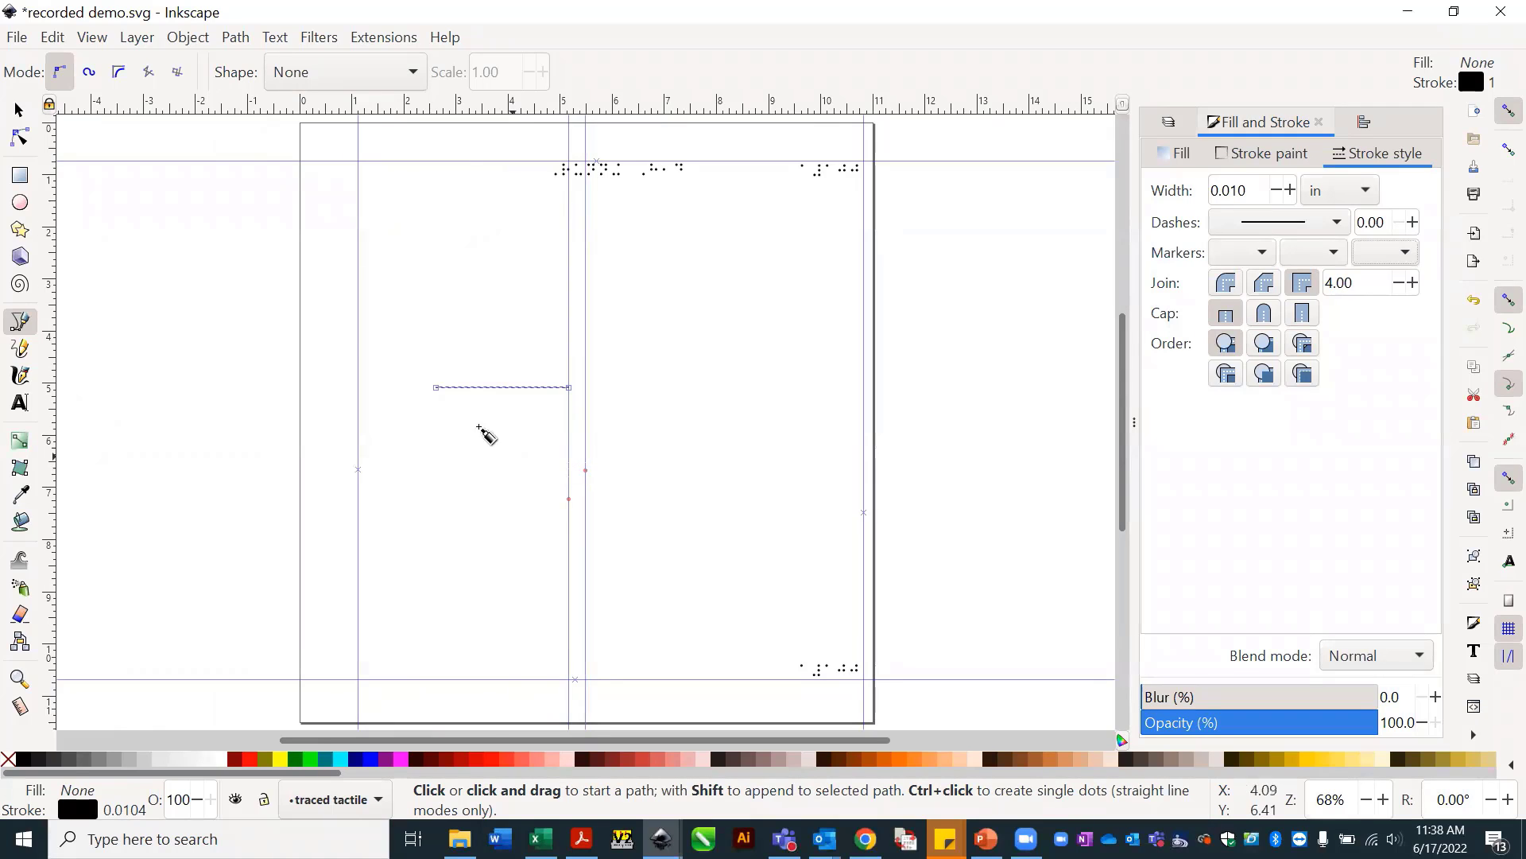
# With the Selector tool, move the 5.17 in guide to about 5.49 in and the other guide to about 4.97 in.
pyautogui.click(19, 109)
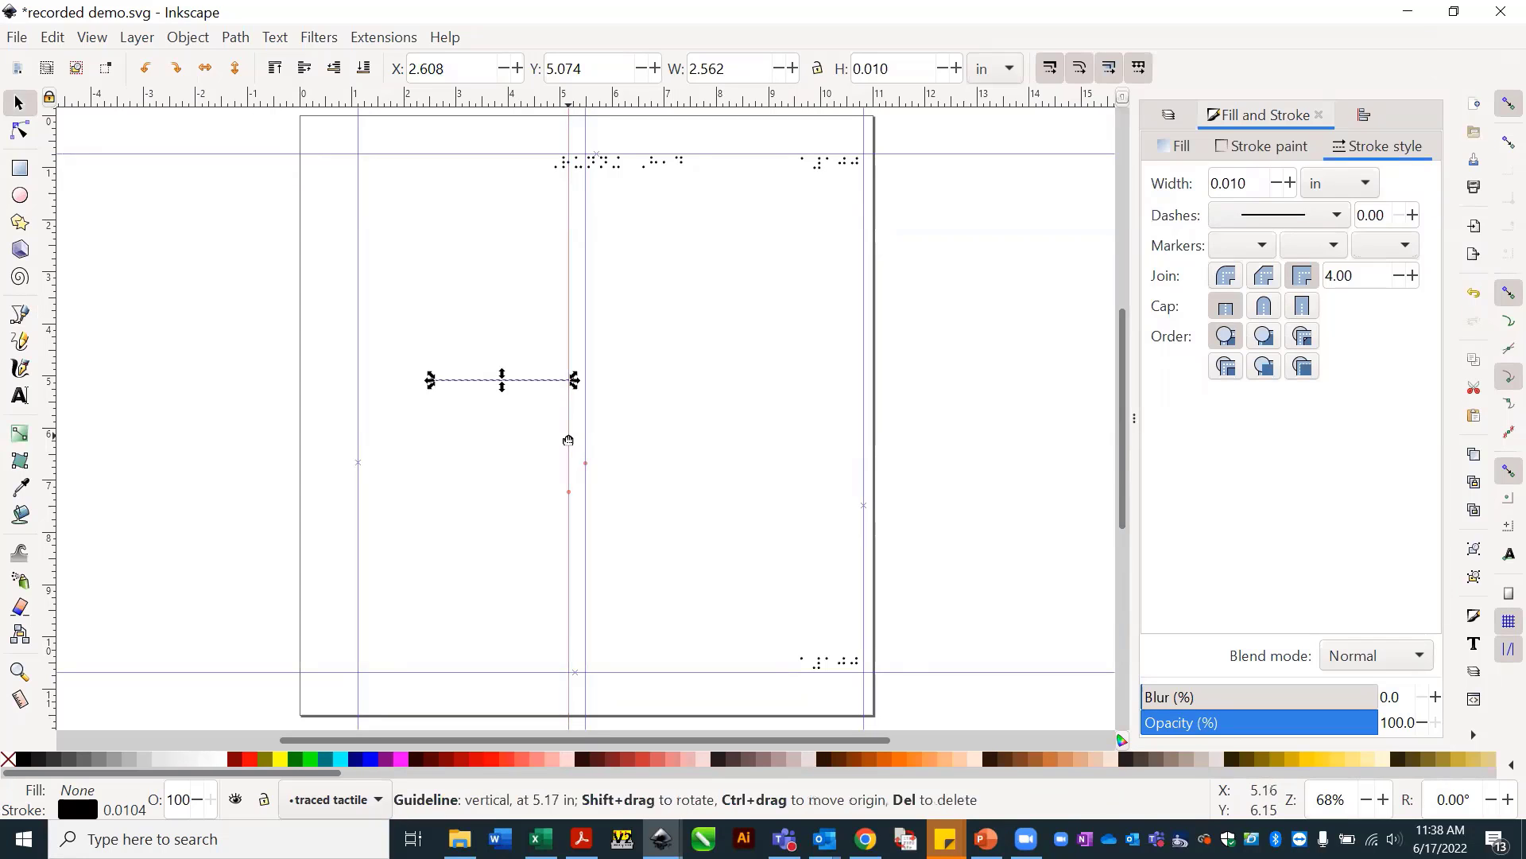
pyautogui.moveTo(569, 440); pyautogui.dragTo(573, 441)
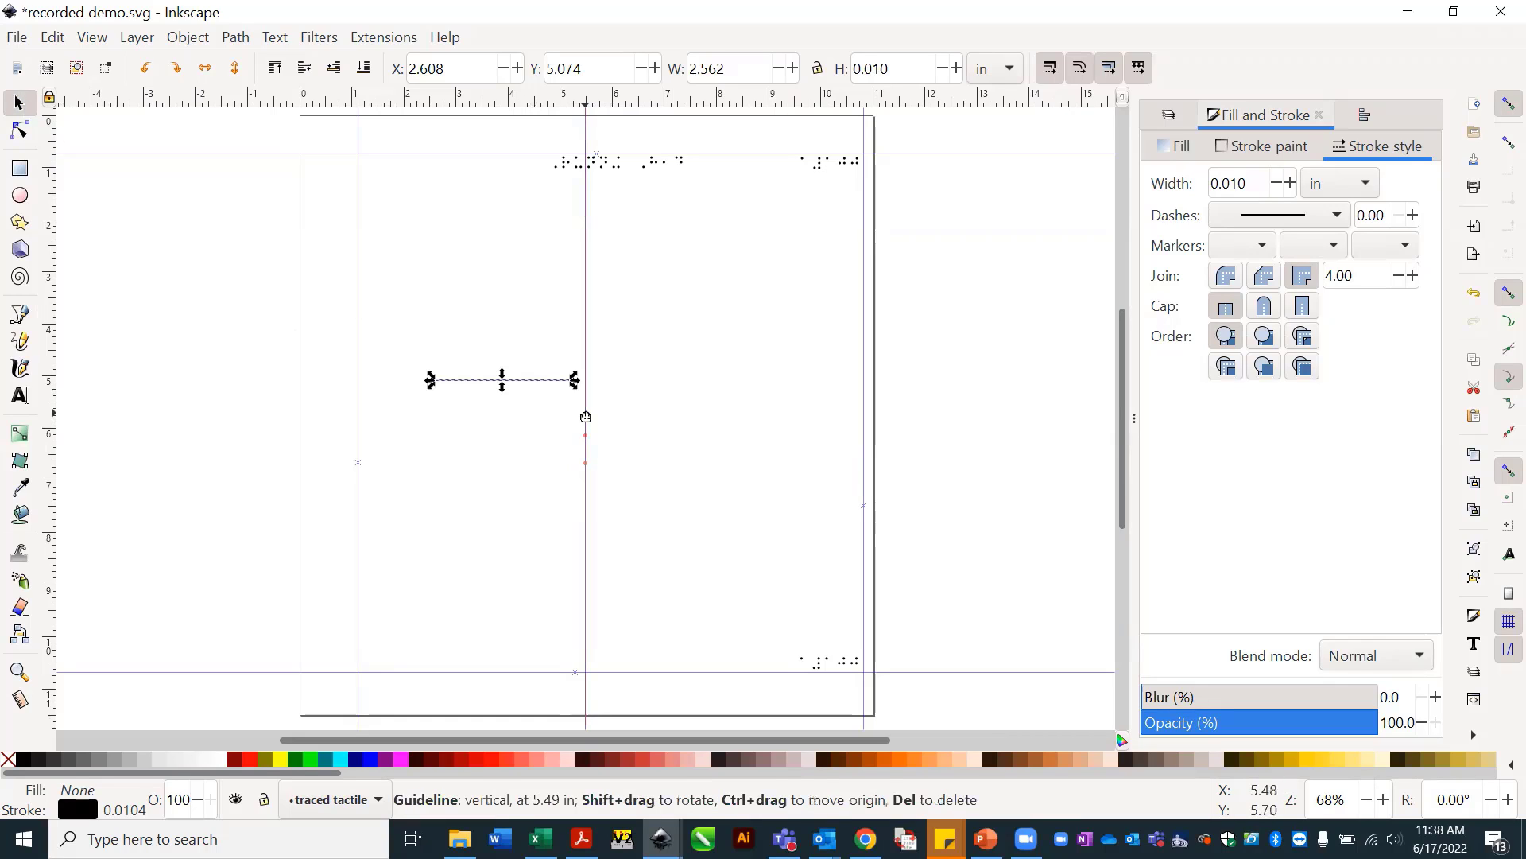
pyautogui.moveTo(586, 415); pyautogui.dragTo(559, 416)
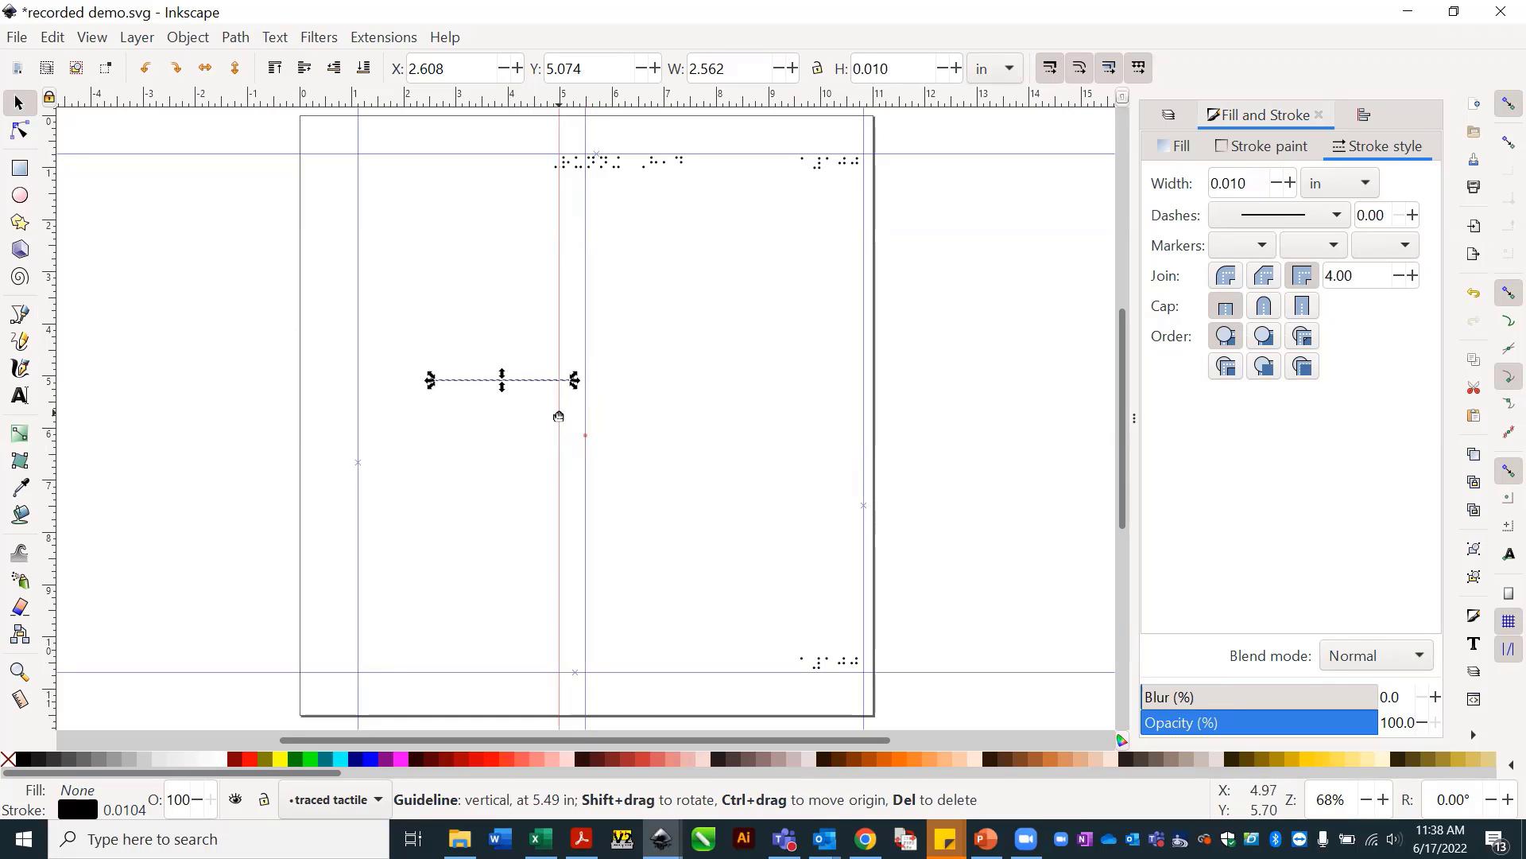
pyautogui.moveTo(559, 416); pyautogui.dragTo(559, 416)
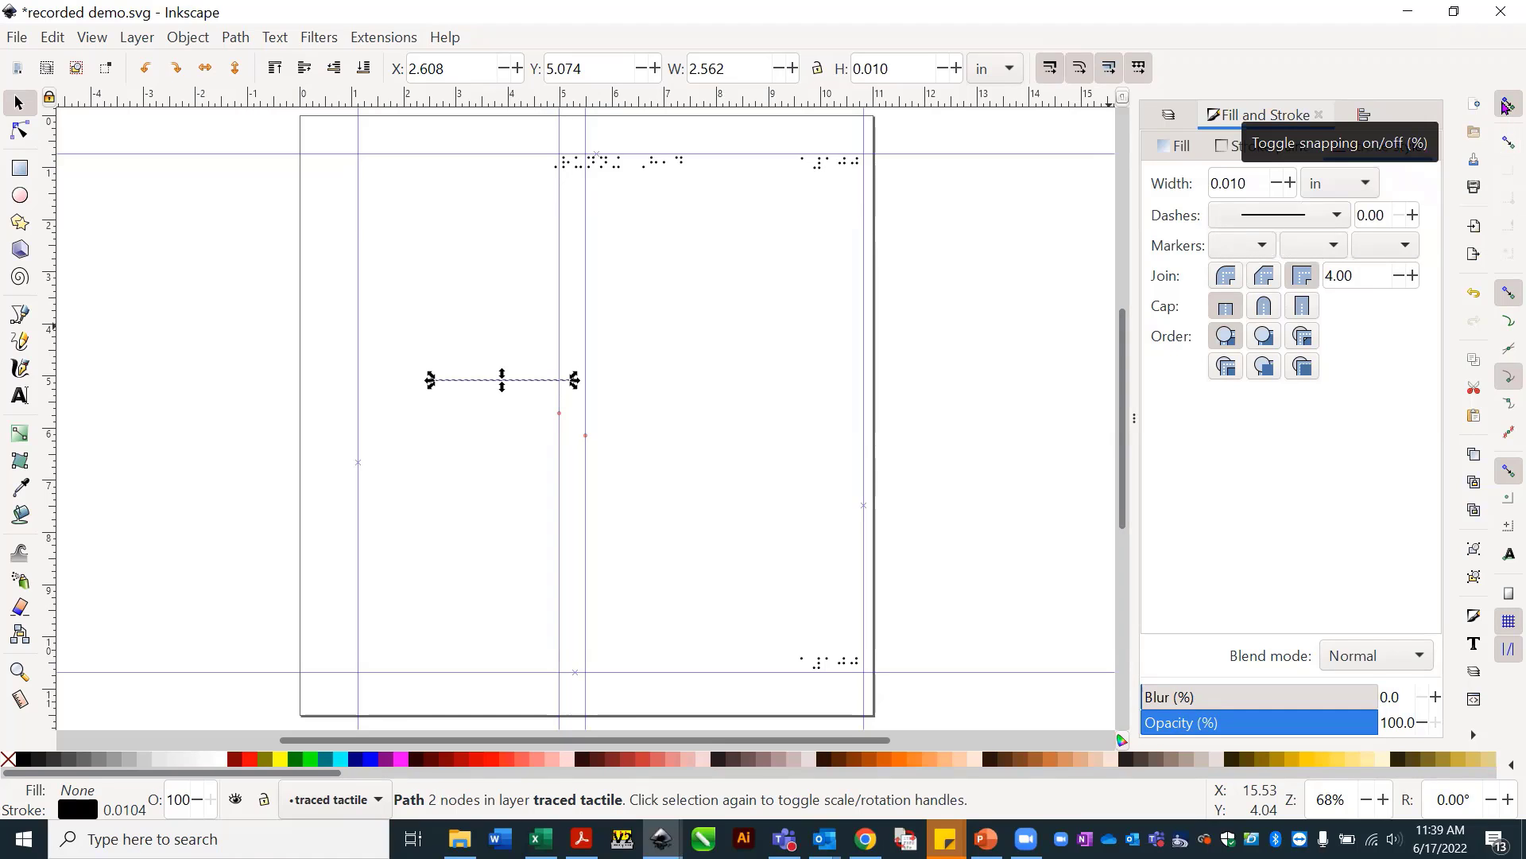
# With snapping turned off, move the 4.97 in guide to about 5.3 in and shift the horizontal line until its right end meets it.
pyautogui.click(1505, 105)
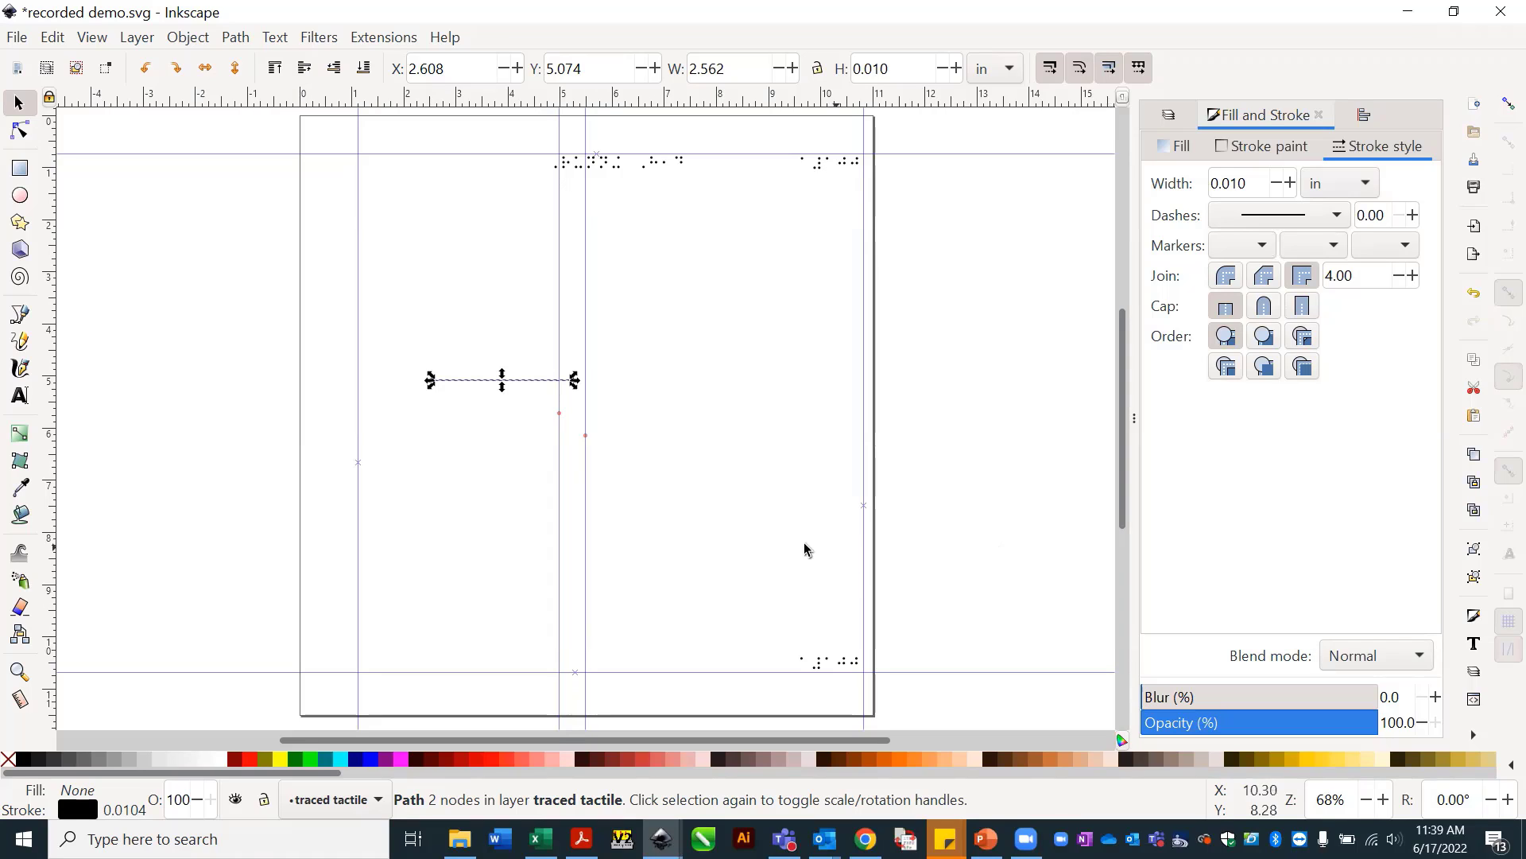
pyautogui.click(559, 514)
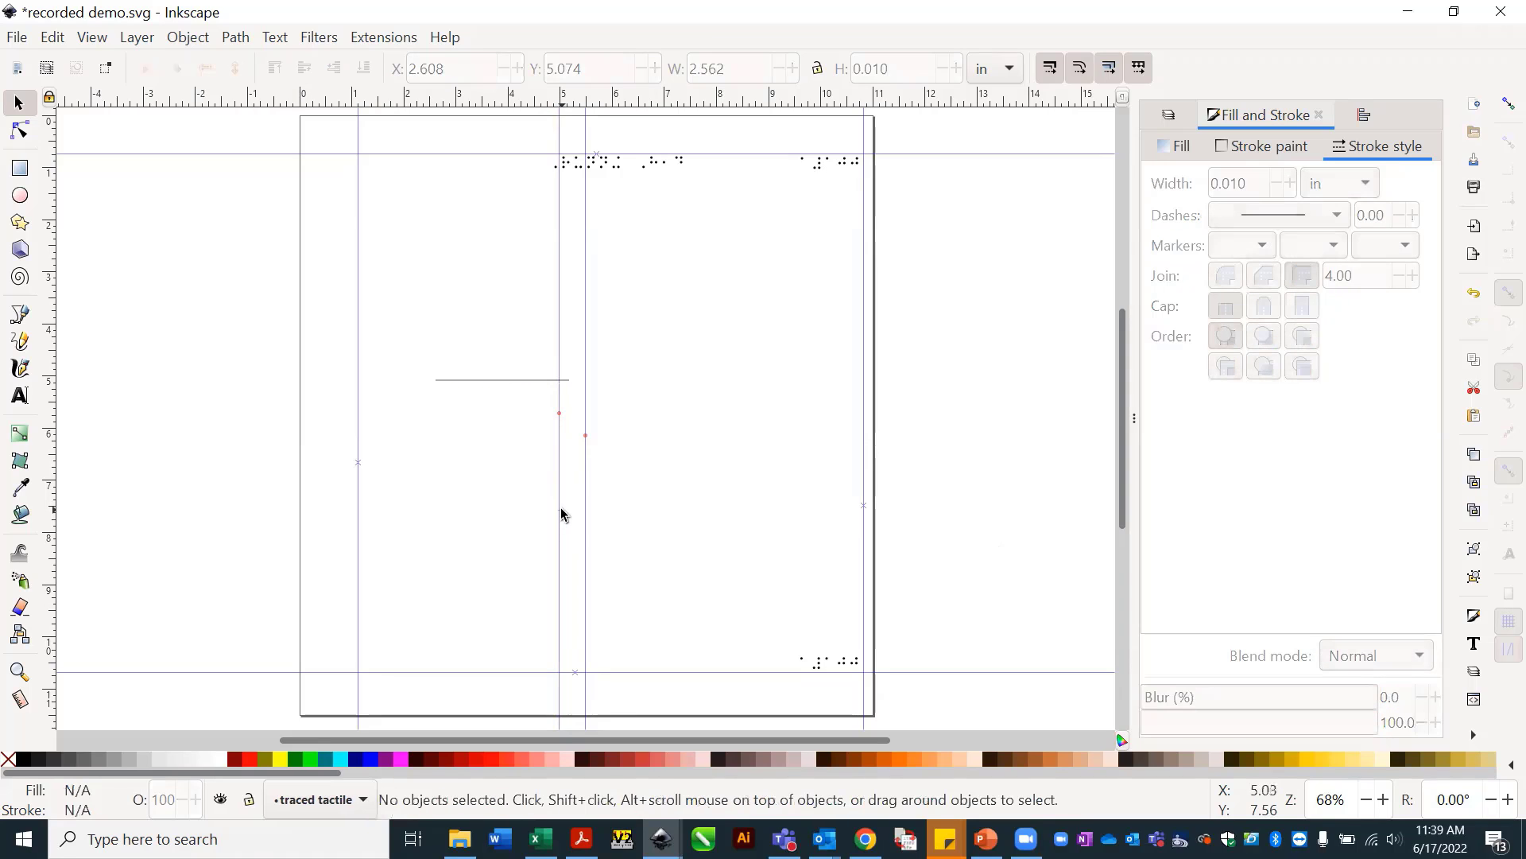
pyautogui.moveTo(558, 514); pyautogui.dragTo(575, 515)
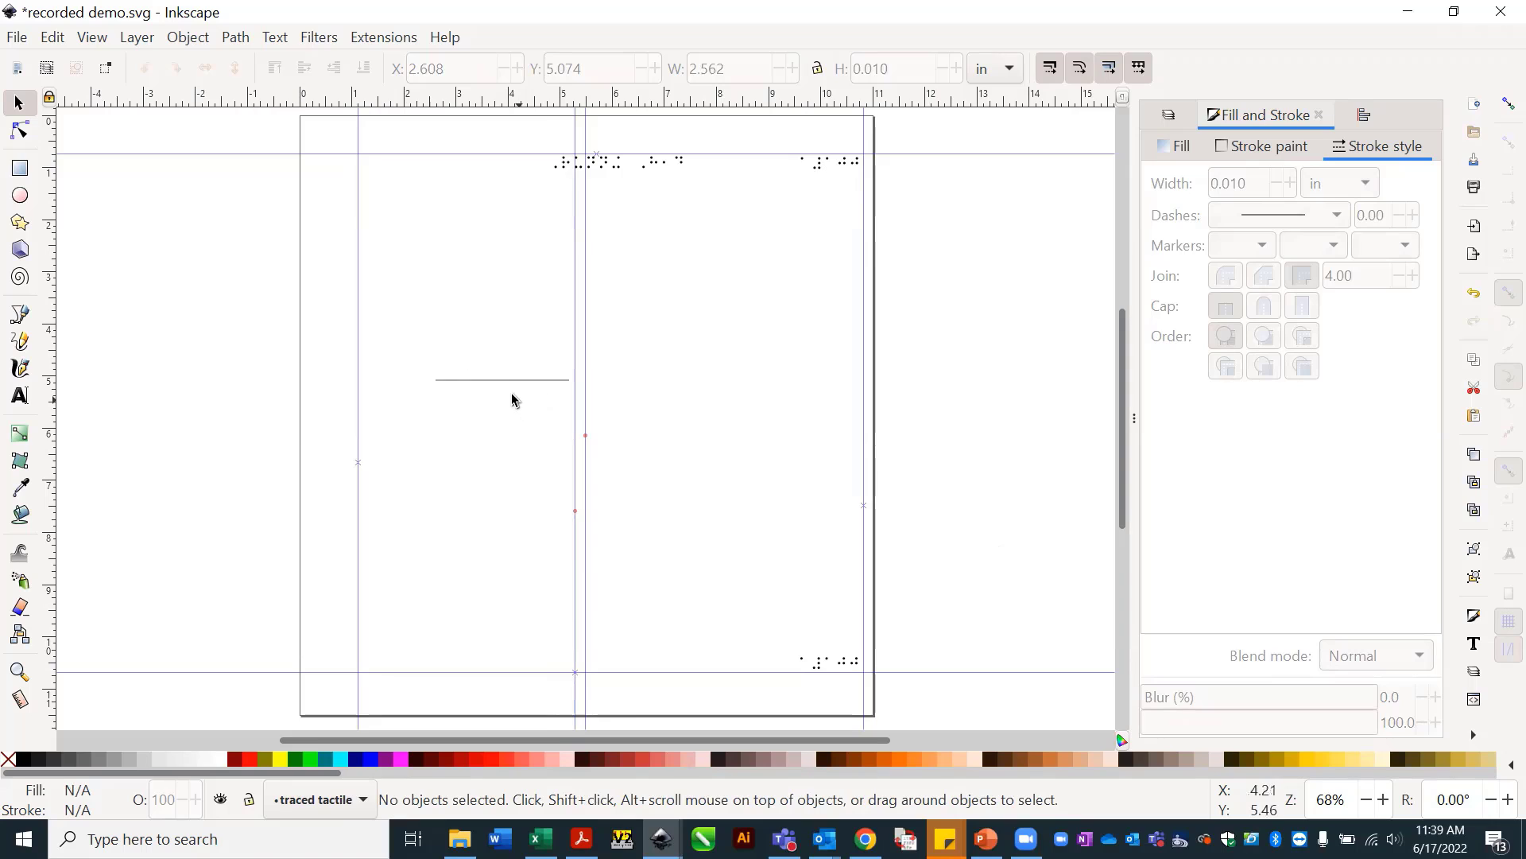
pyautogui.moveTo(506, 385); pyautogui.dragTo(514, 386)
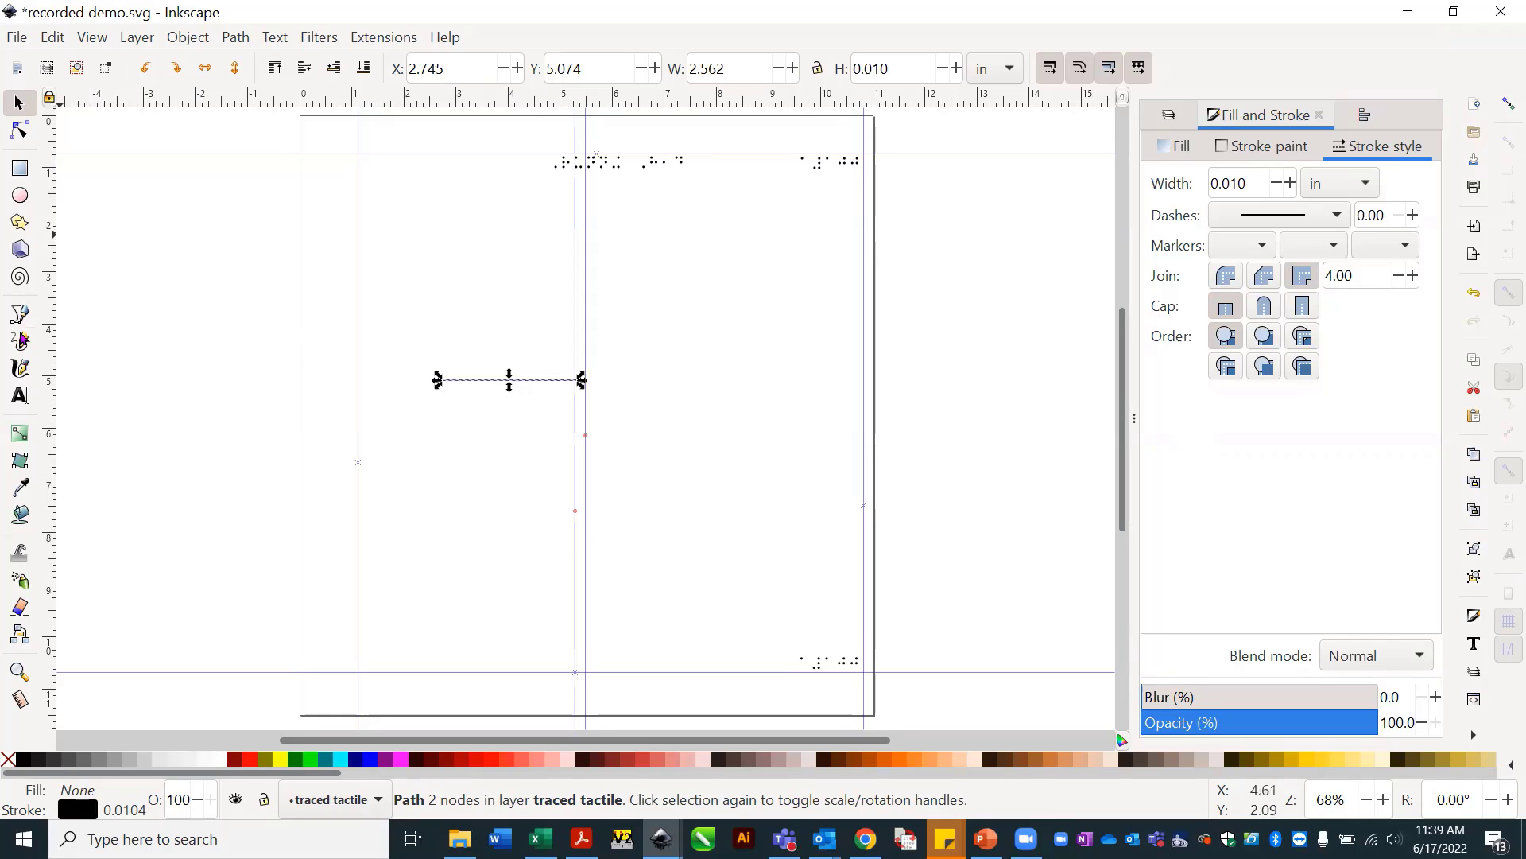
# Draw an open, right-pointing arrowhead about 0.64 in wide and 0.87 in high at the line's right end with the Pen tool.
pyautogui.click(19, 316)
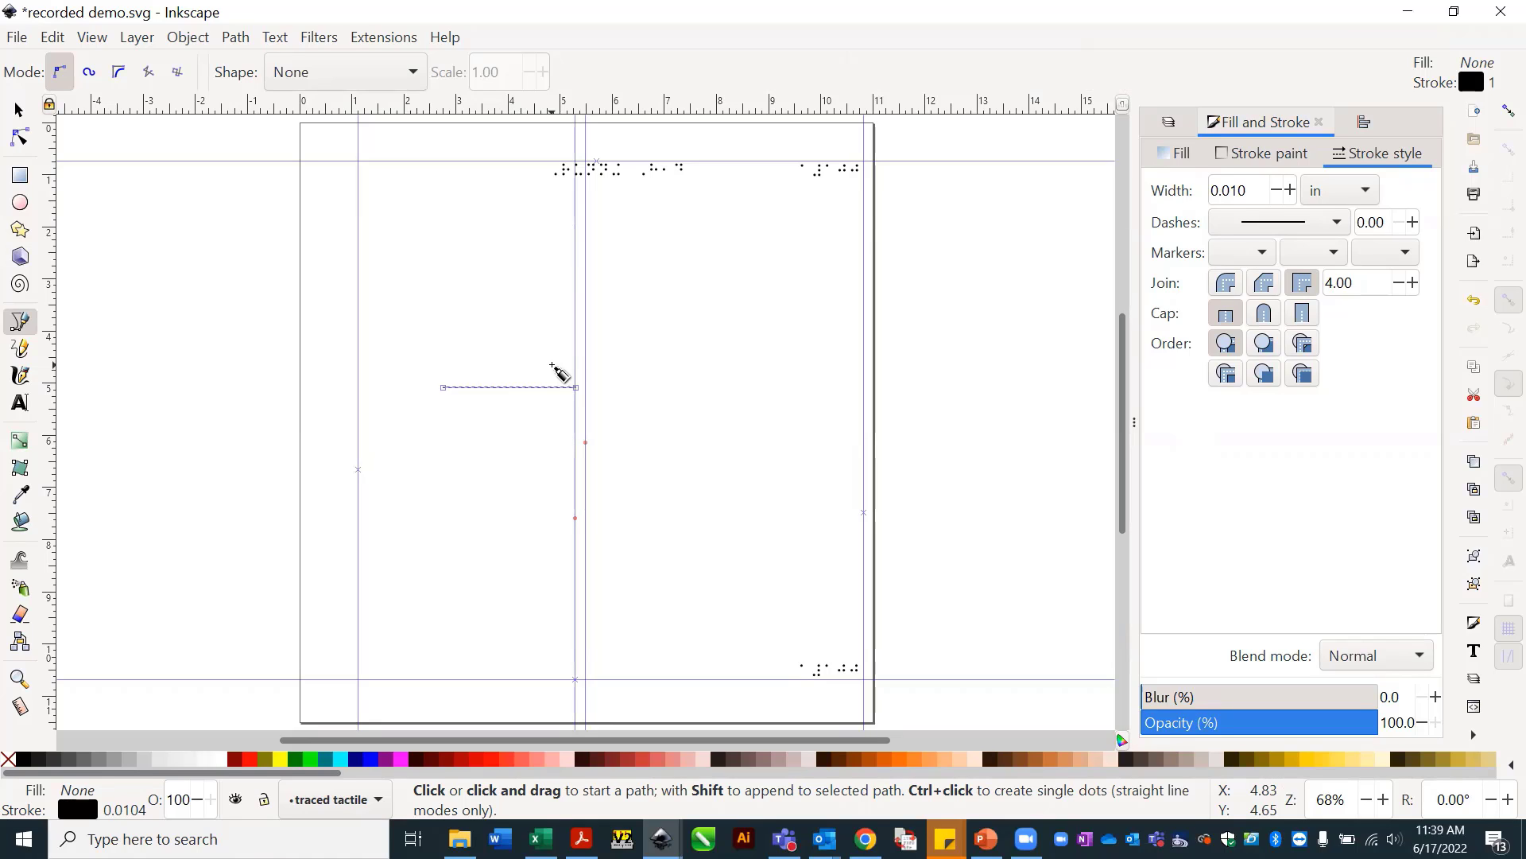
pyautogui.click(553, 366)
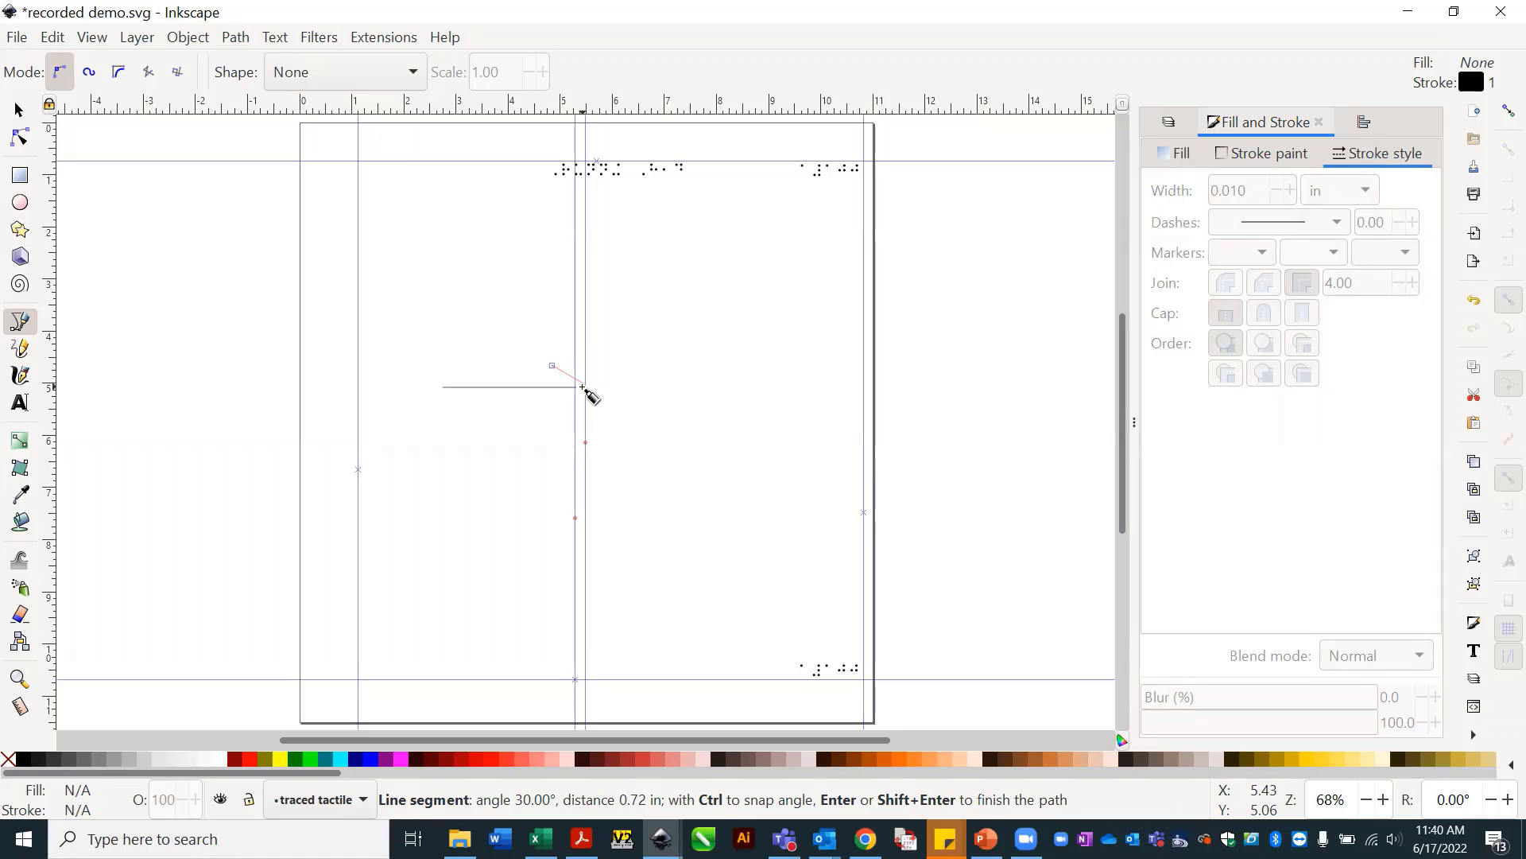
pyautogui.click(582, 386)
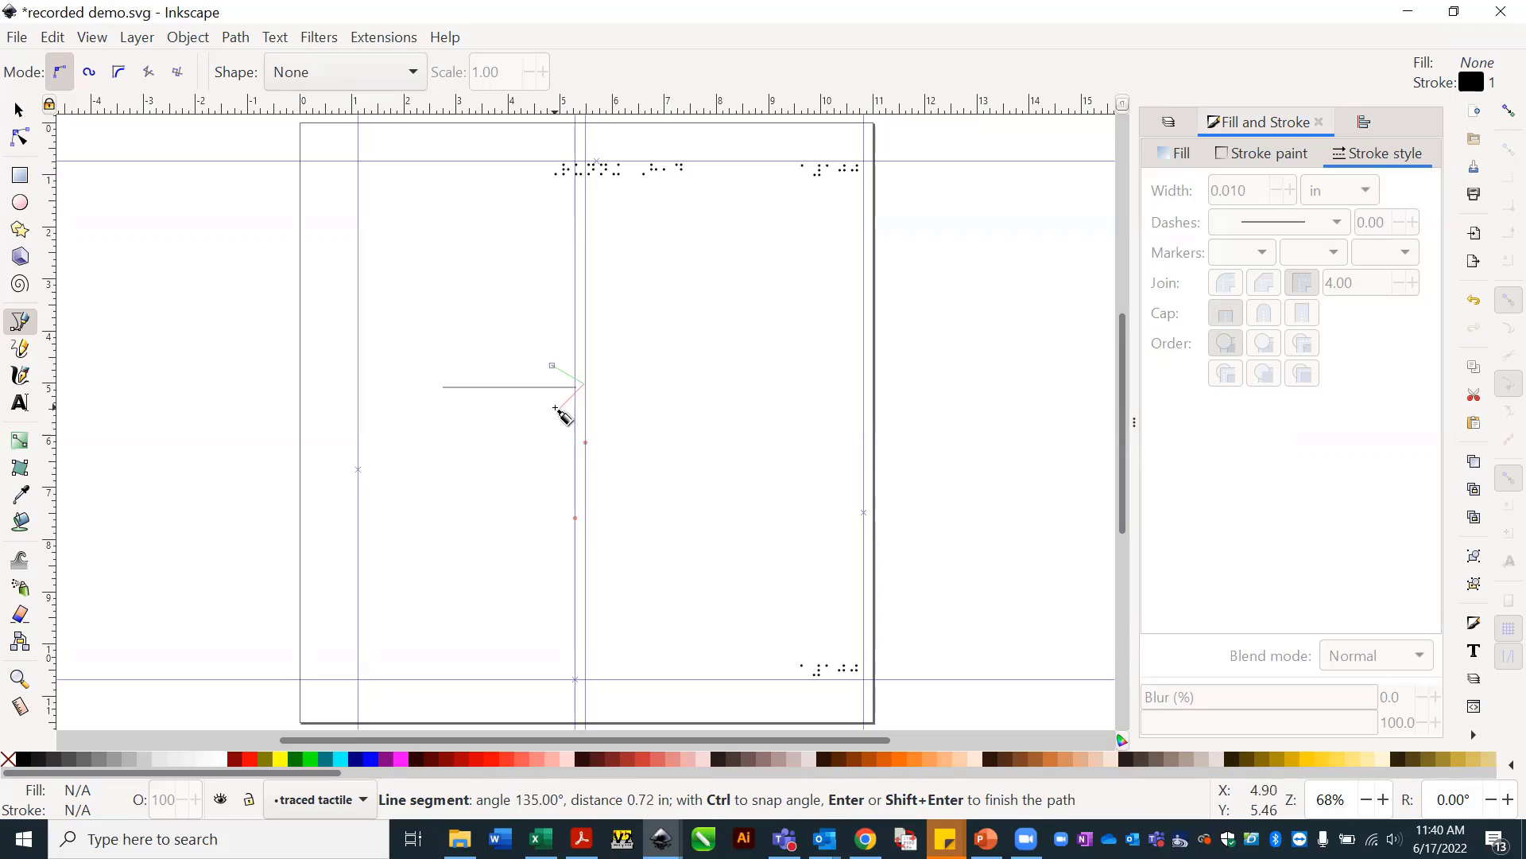
pyautogui.click(559, 412)
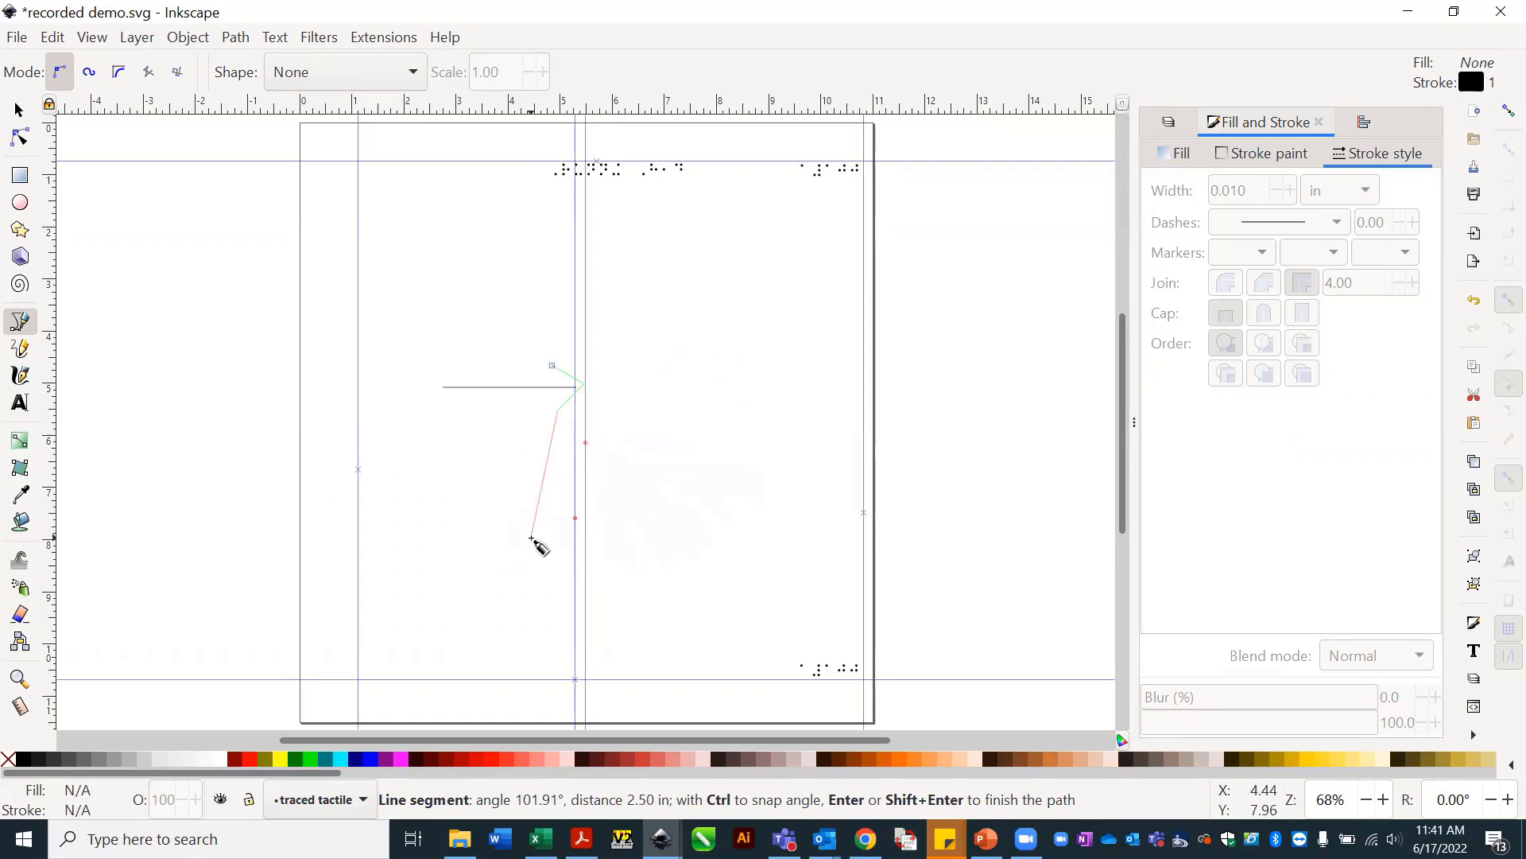
pyautogui.press('Return')
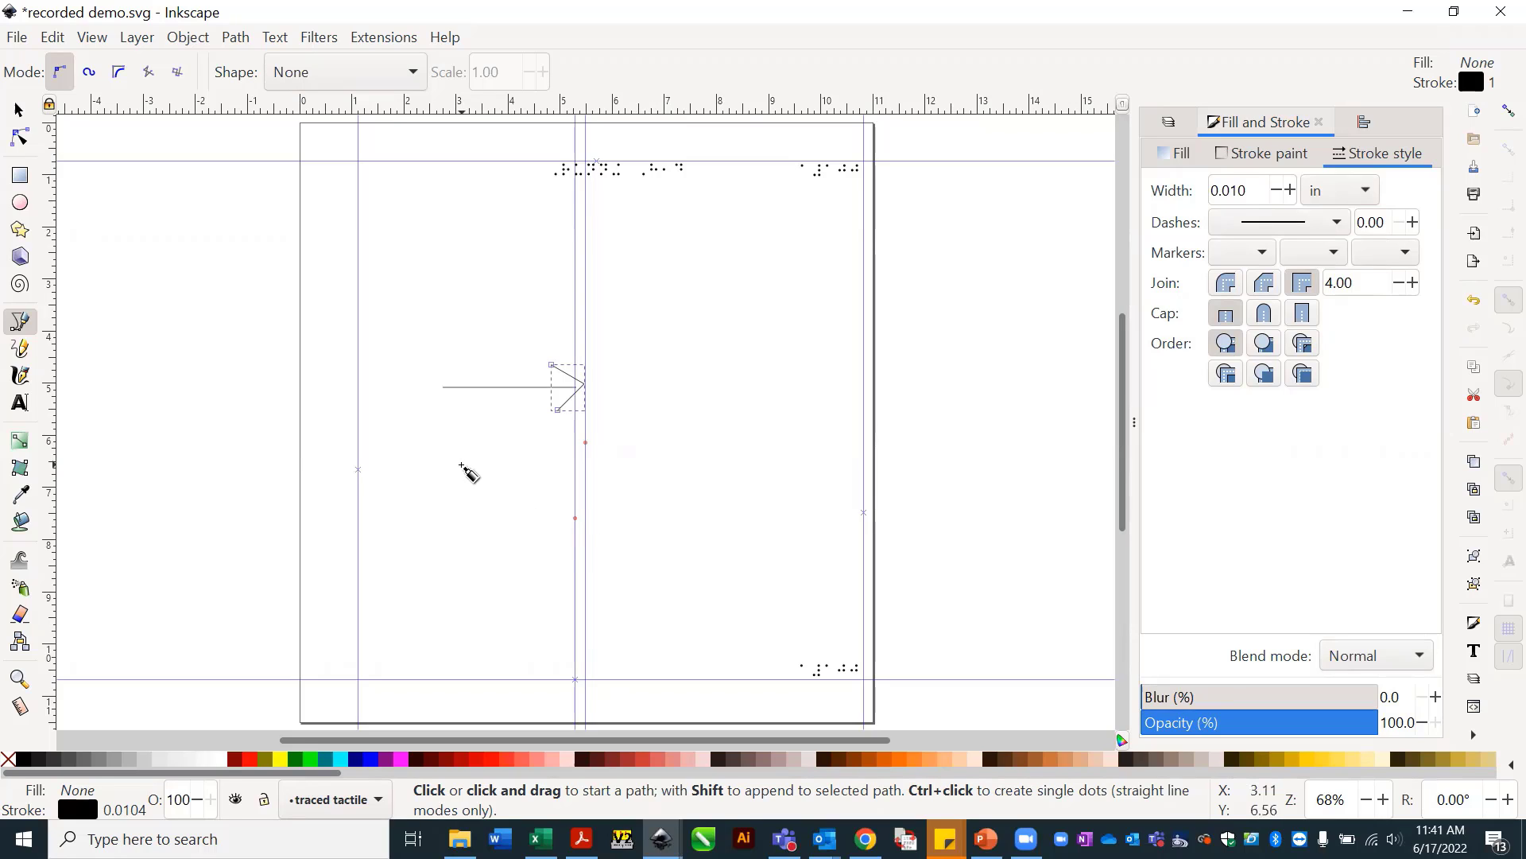
pyautogui.click(461, 464)
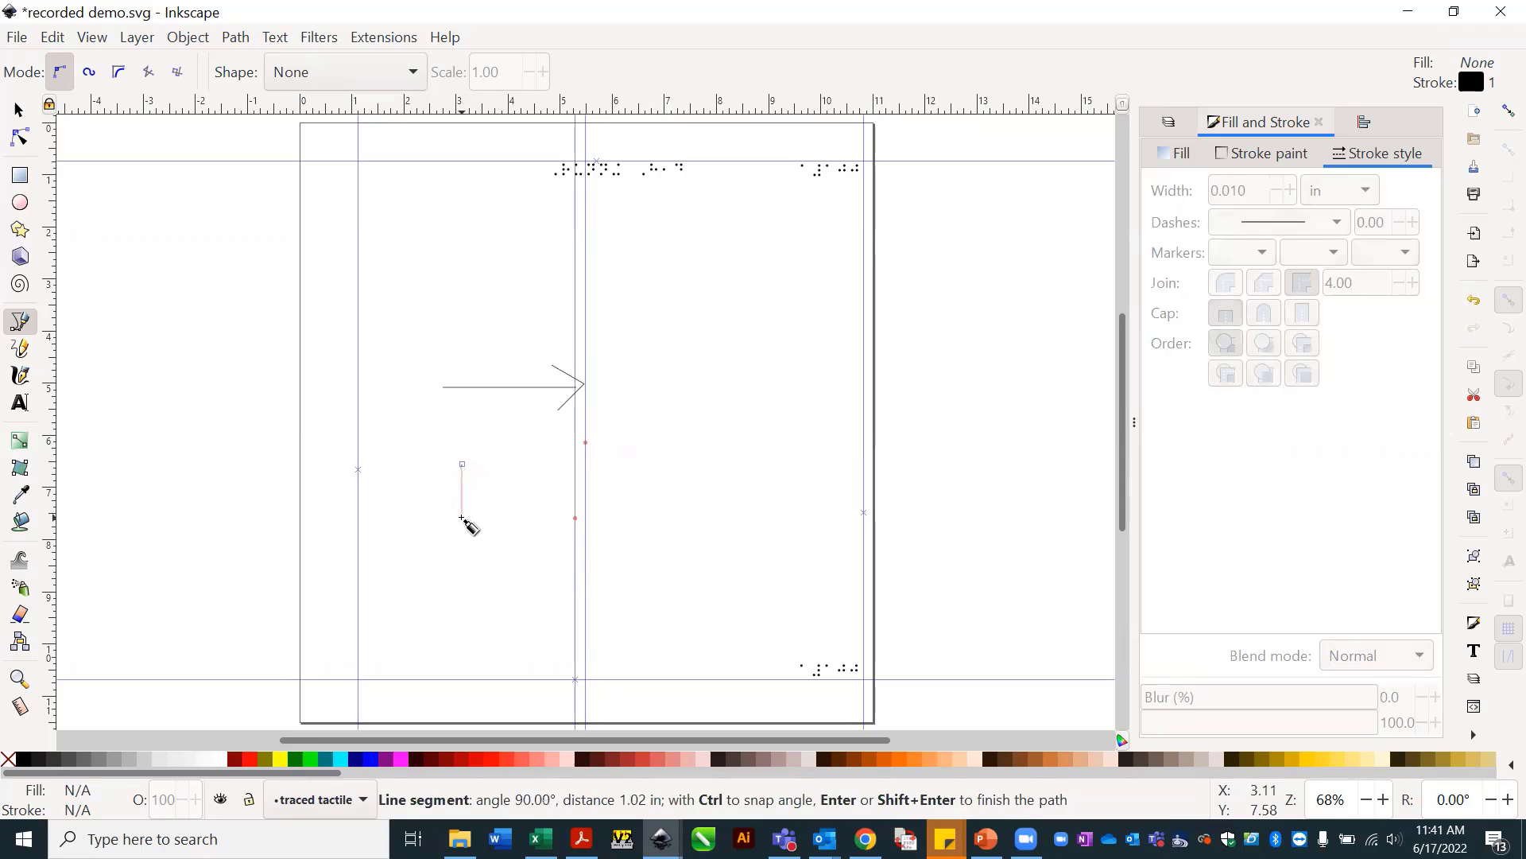
pyautogui.rightClick(461, 517)
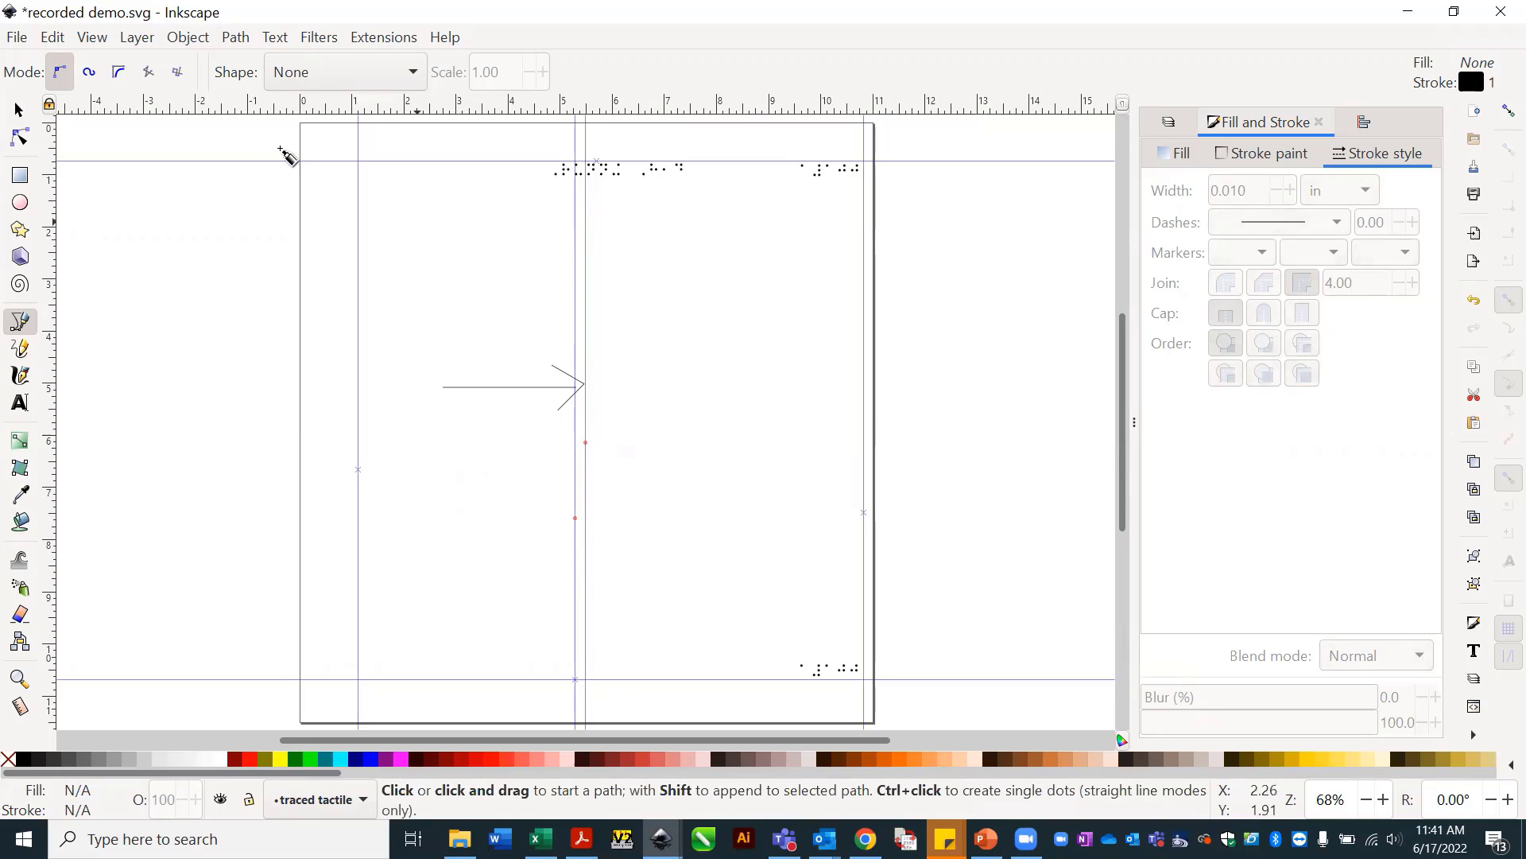
# Select the line and the arrowhead together and align them centered on the horizontal axis, relative to the selection area.
pyautogui.click(18, 108)
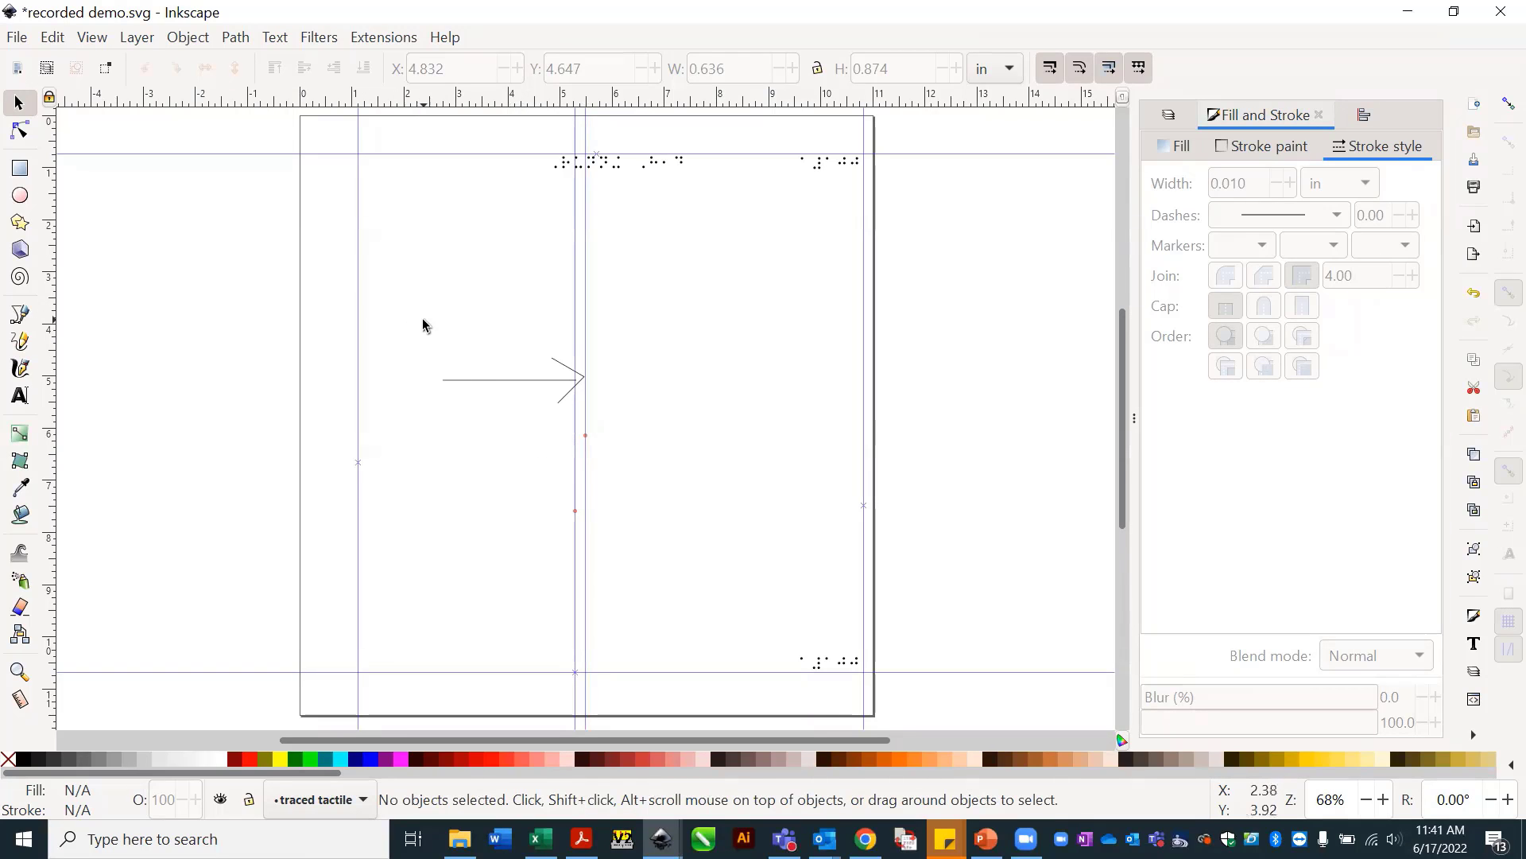
pyautogui.moveTo(426, 328)
pyautogui.mouseDown()
pyautogui.moveTo(487, 399)
pyautogui.moveTo(609, 430)
pyautogui.moveTo(611, 509)
pyautogui.mouseUp()
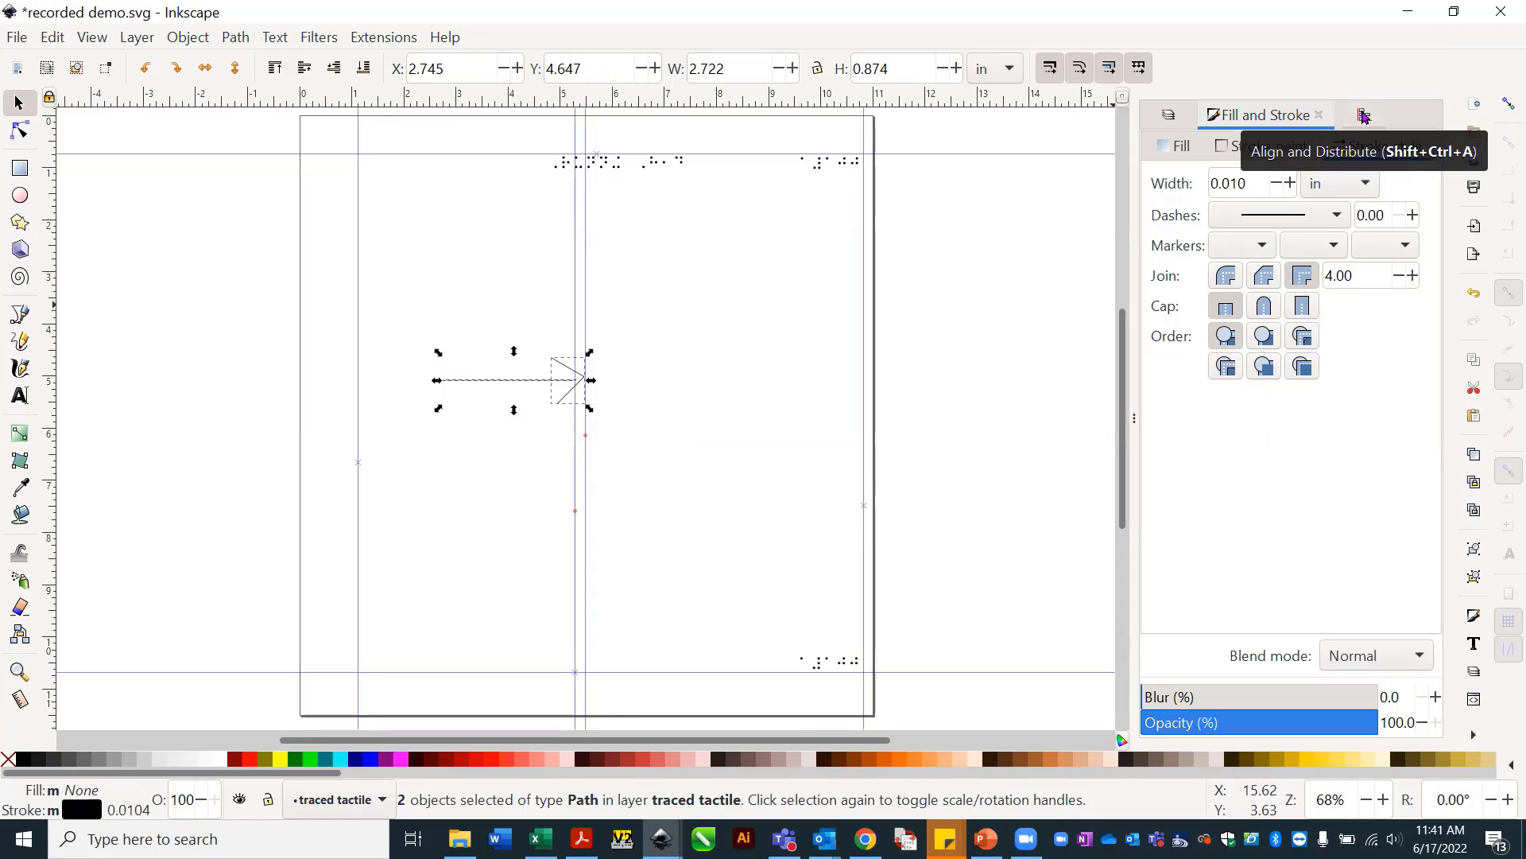
pyautogui.click(1363, 116)
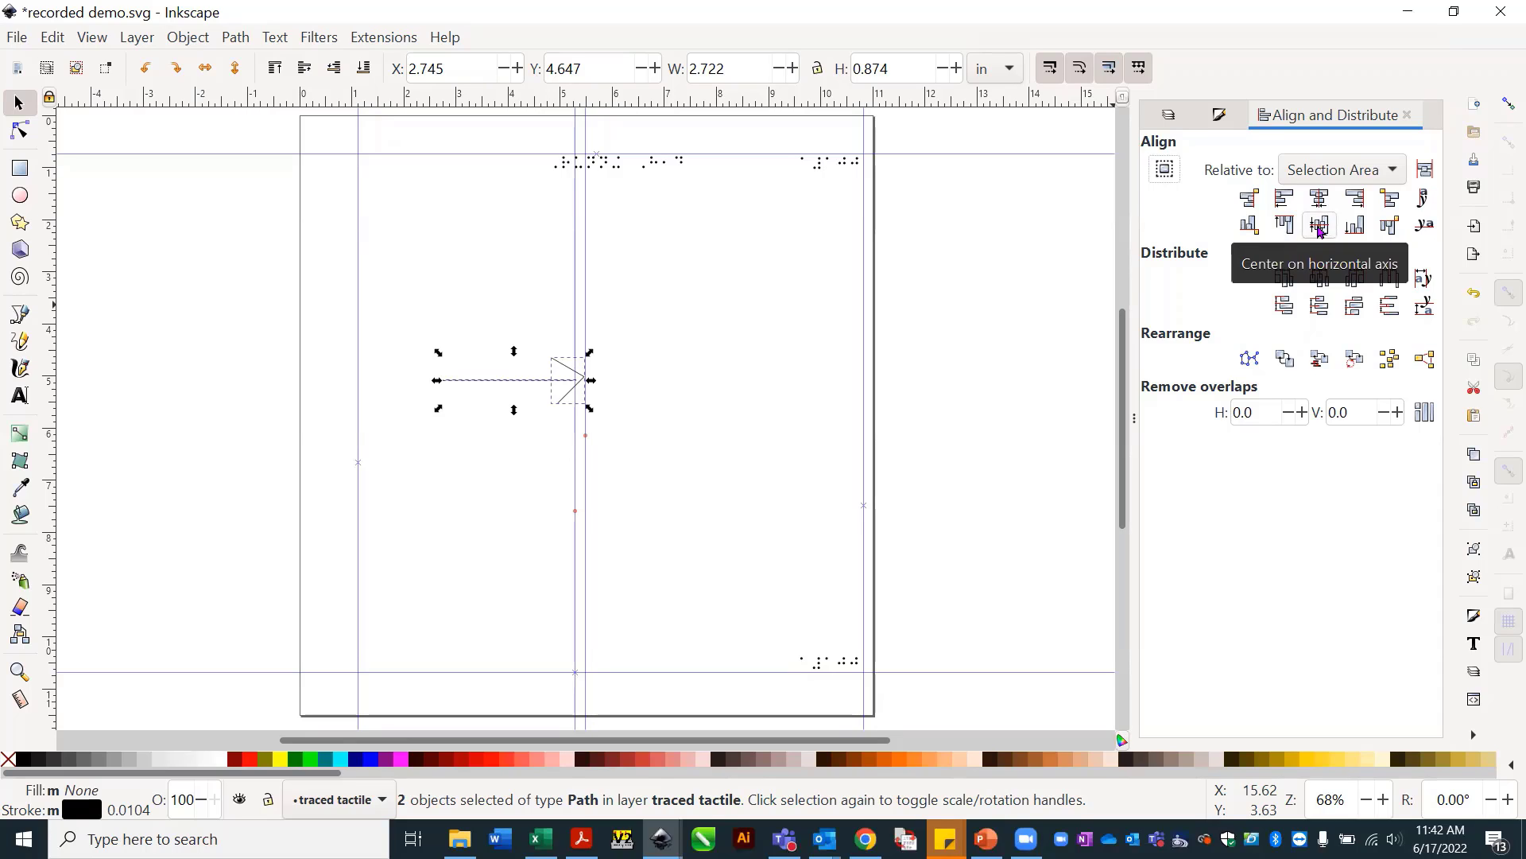
pyautogui.click(1318, 226)
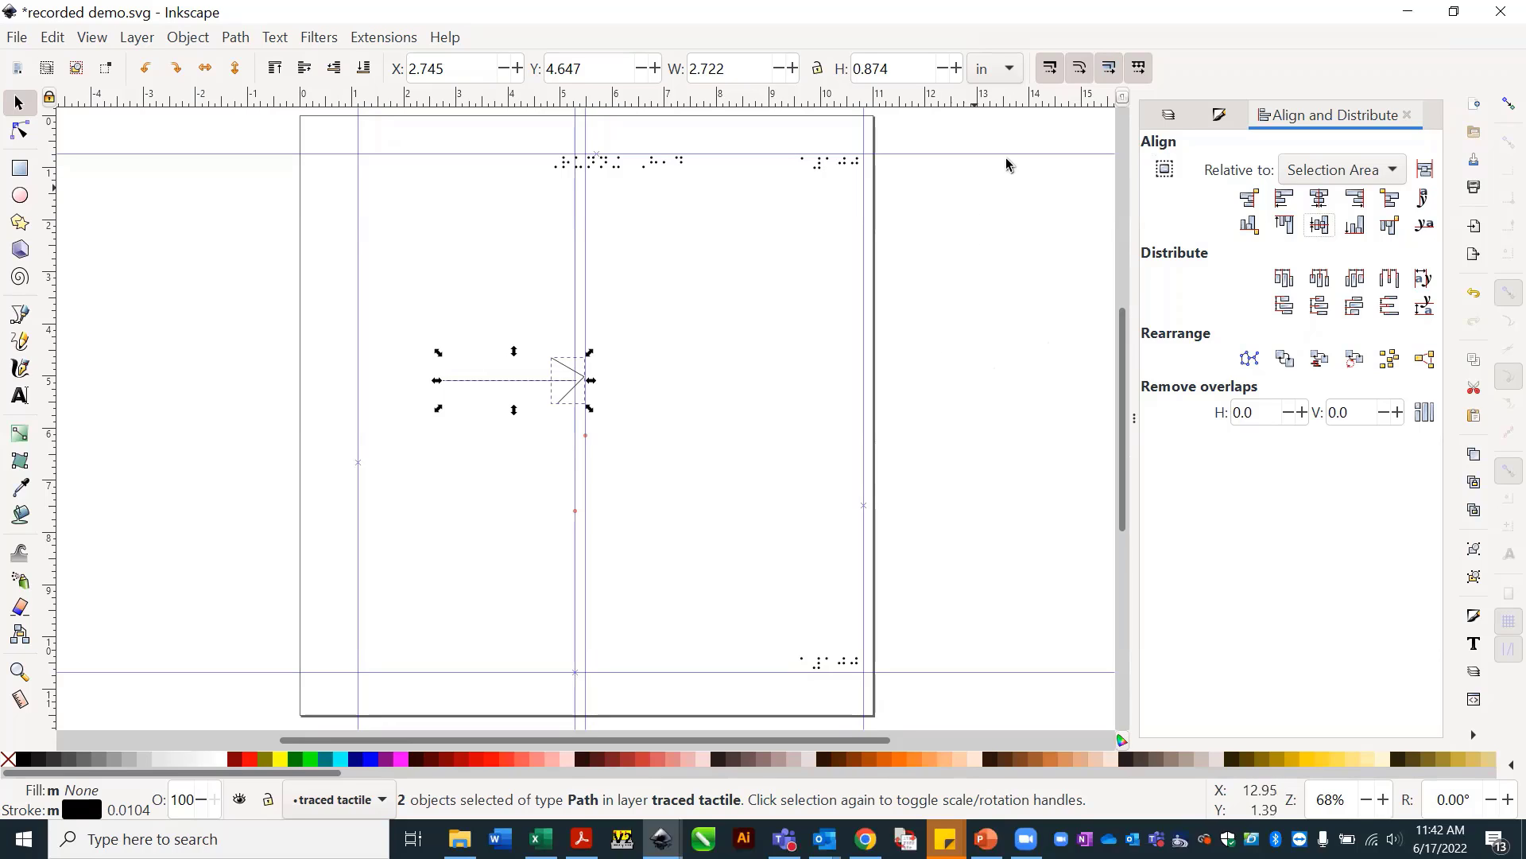
# Set the stroke width of the line and arrowhead to 1.5 pt, and deselect them.
pyautogui.click(1221, 116)
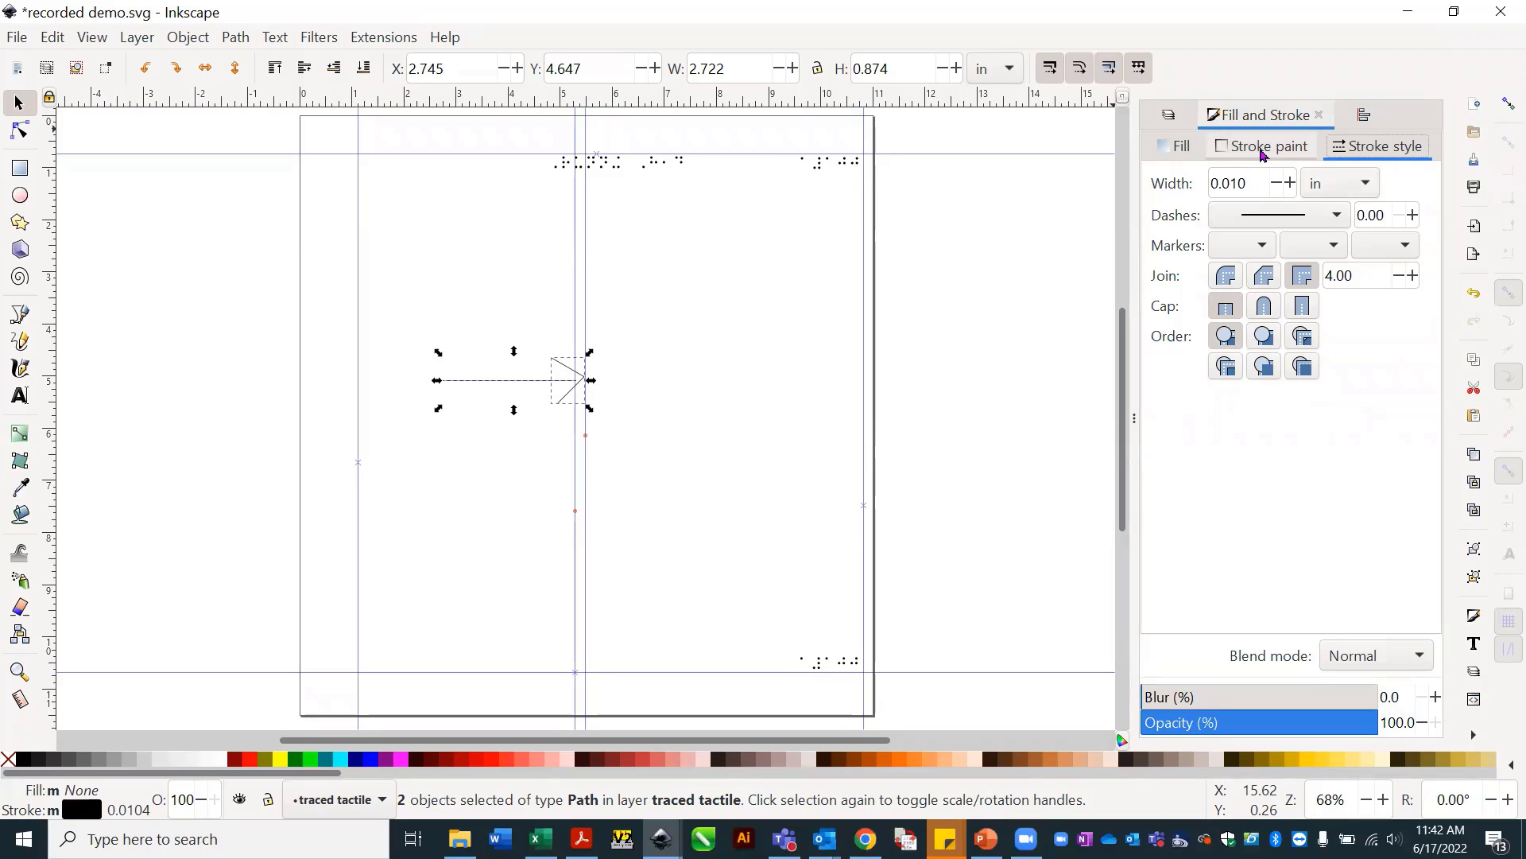
pyautogui.click(1368, 183)
pyautogui.click(1324, 220)
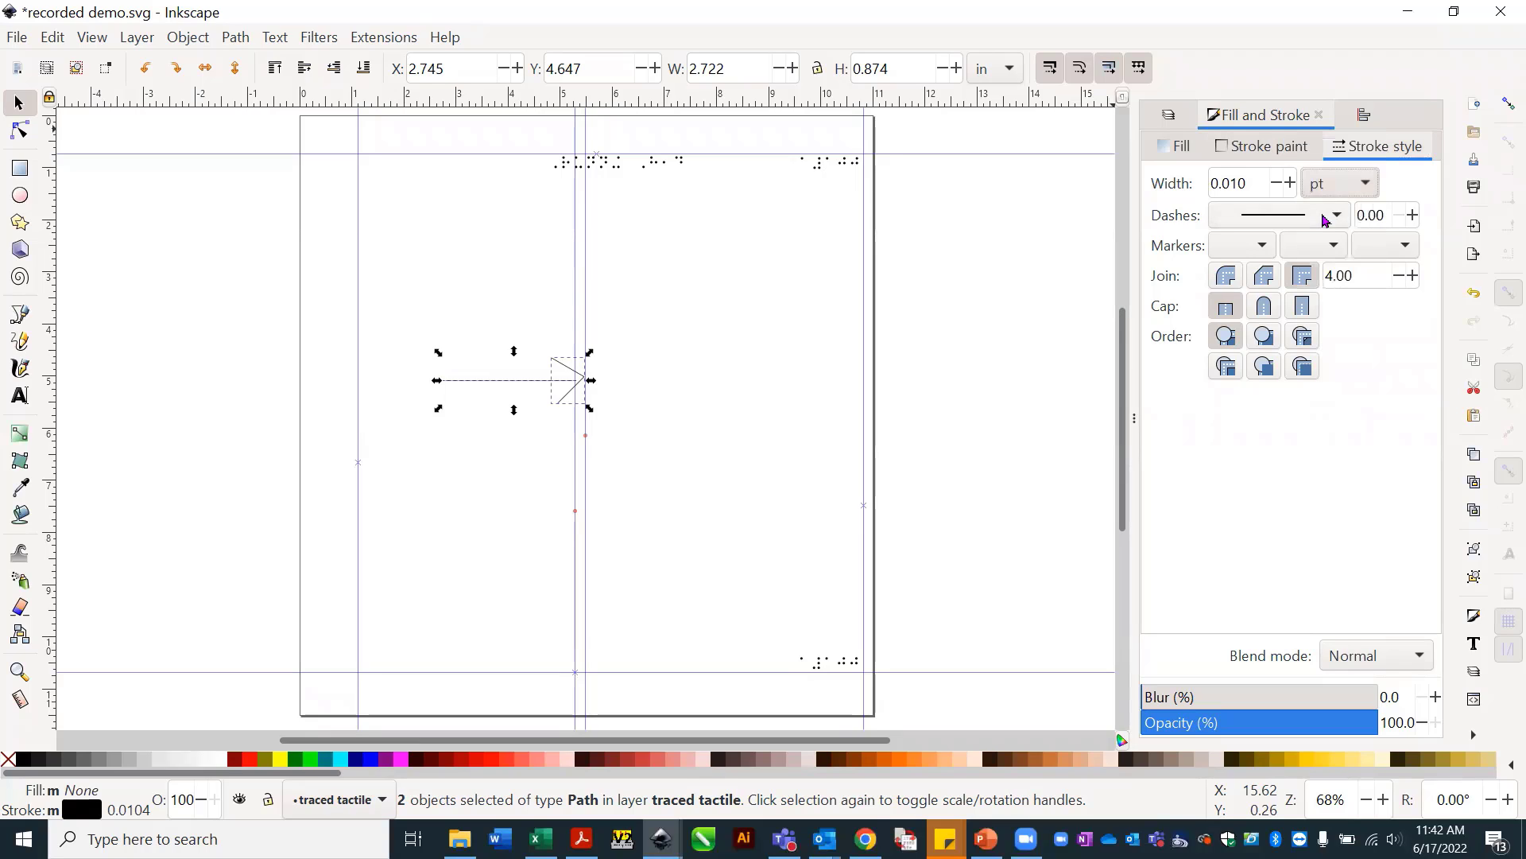
pyautogui.moveTo(1256, 184); pyautogui.dragTo(1148, 183)
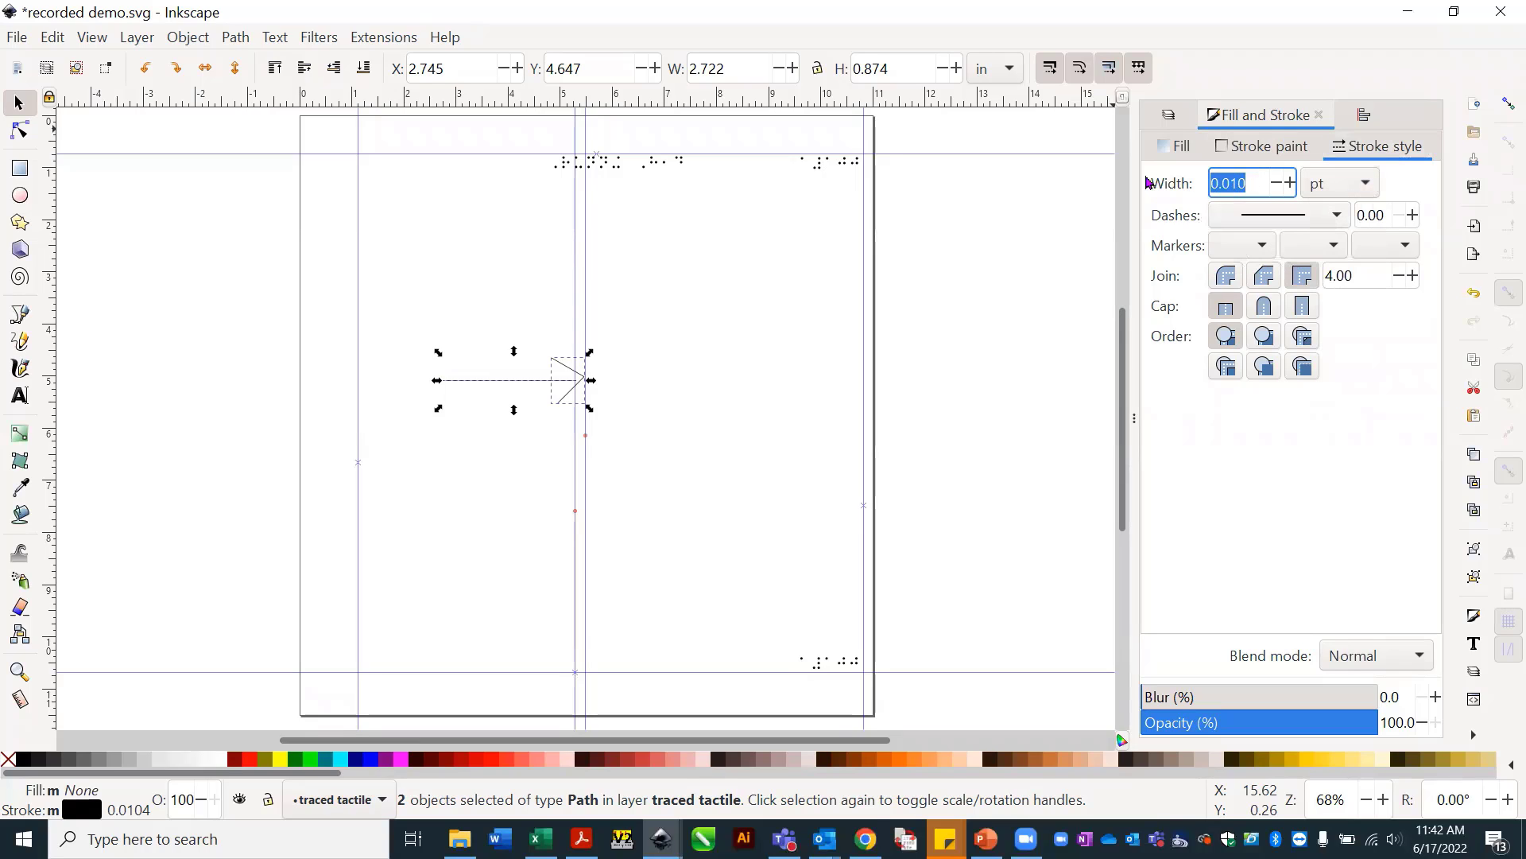
pyautogui.write('1.5')
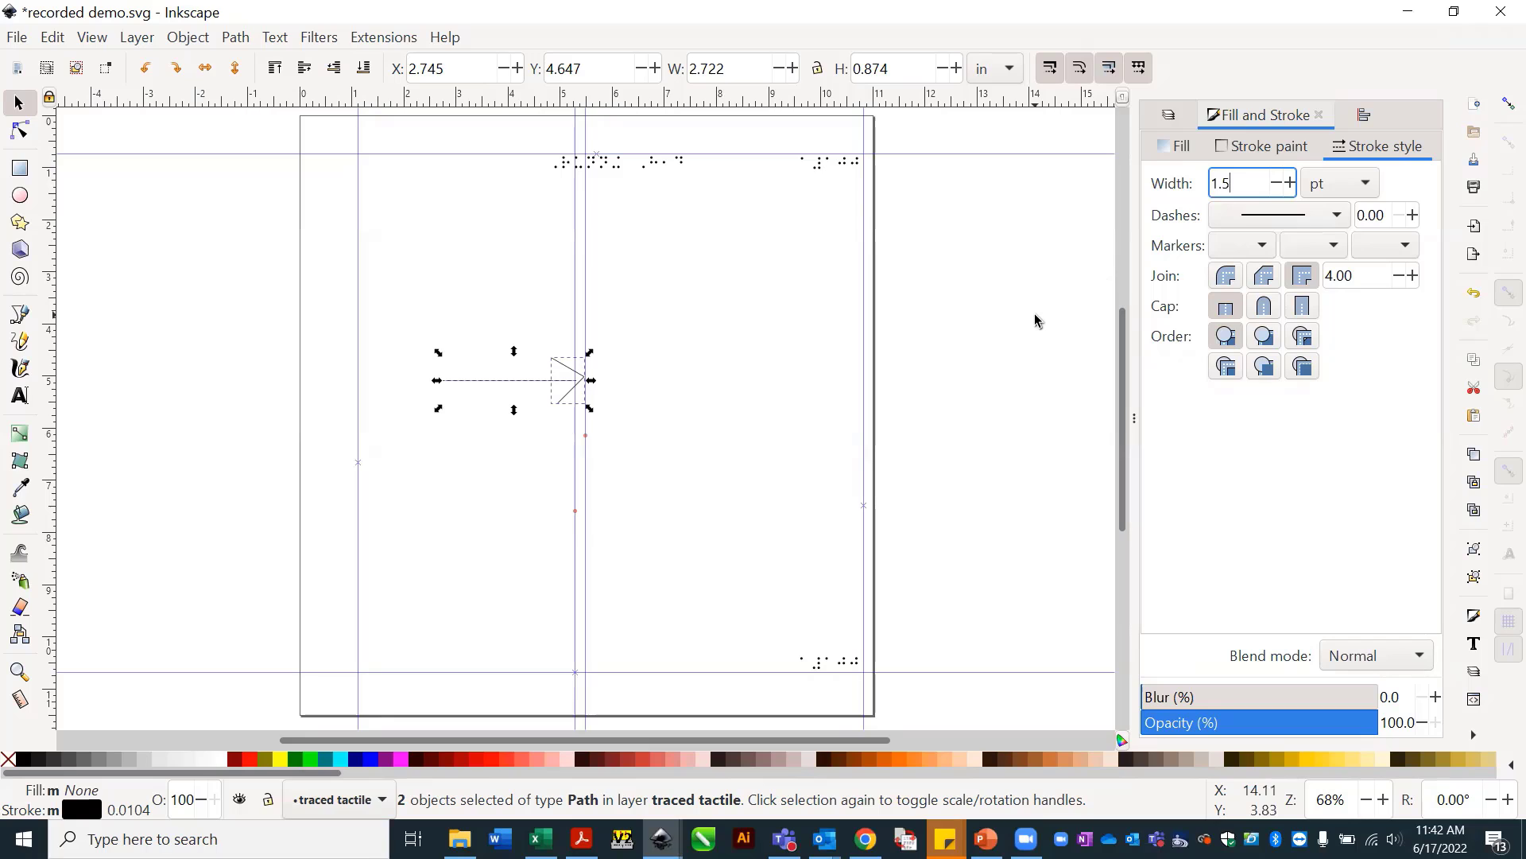
pyautogui.press('Return')
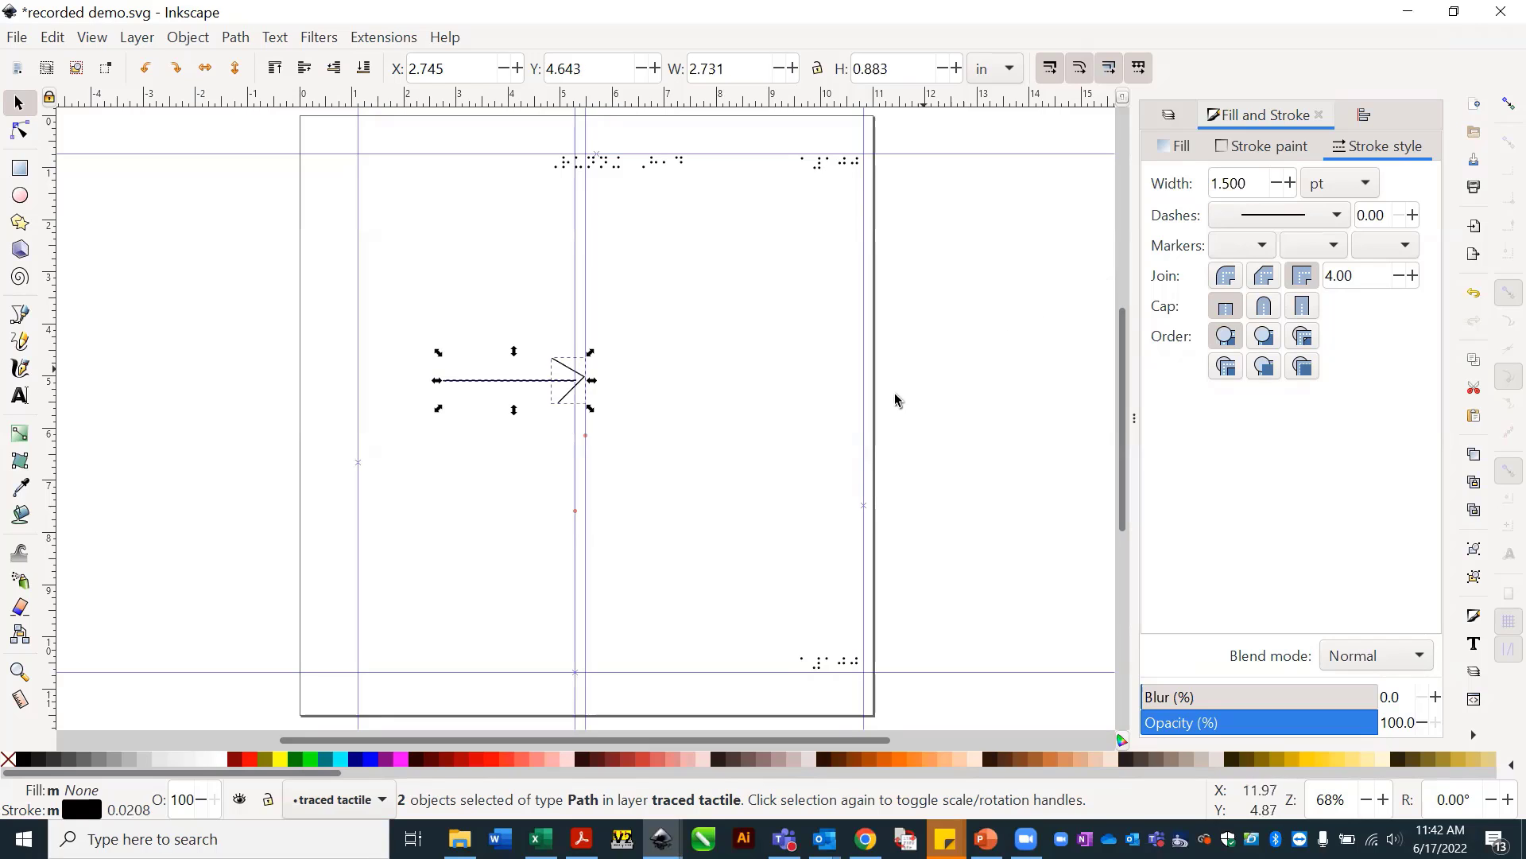
pyautogui.click(765, 484)
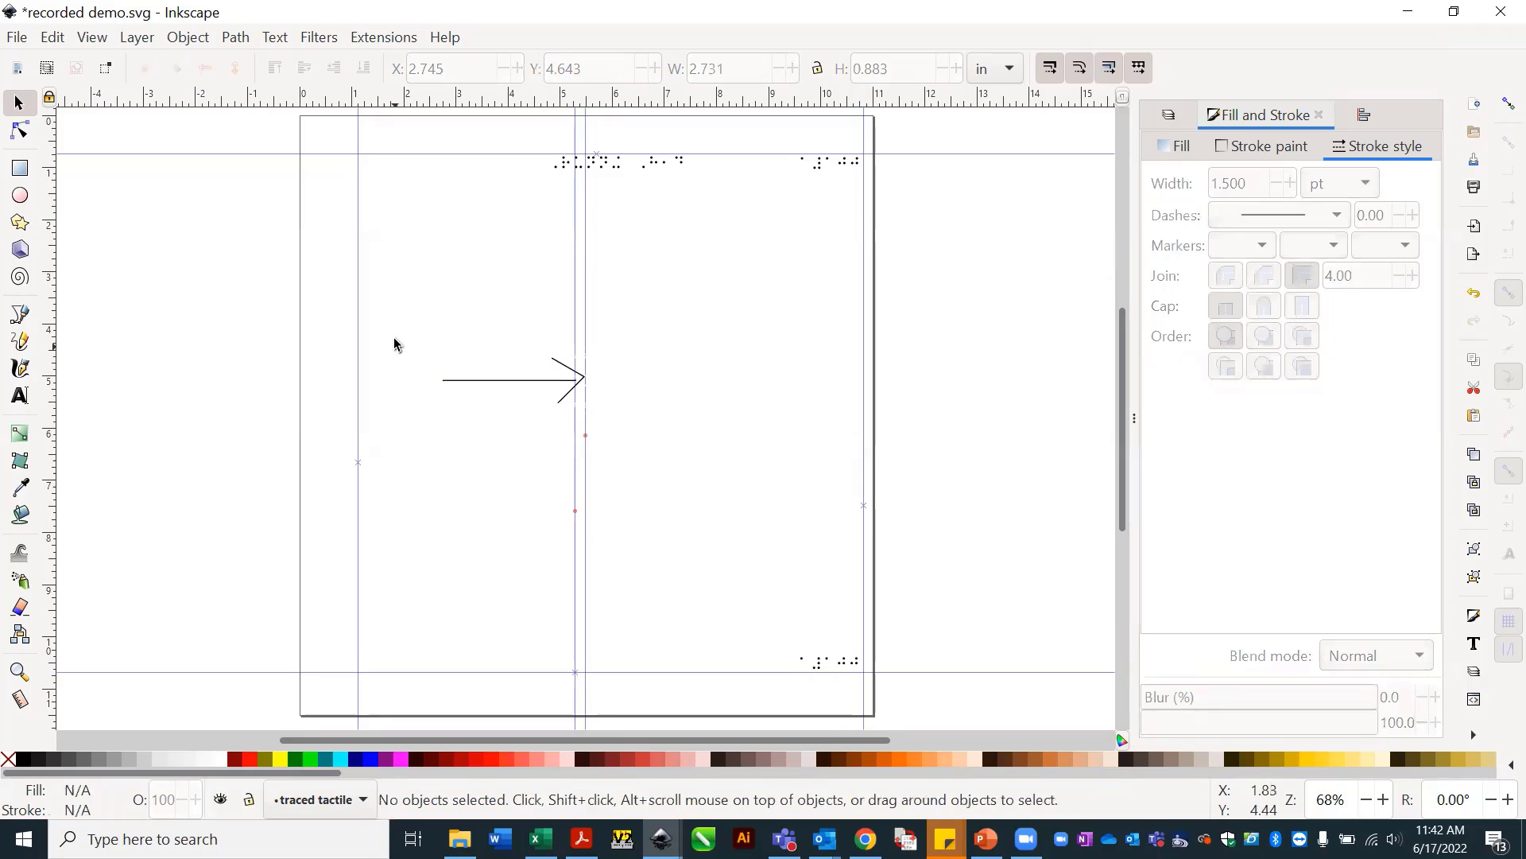
# Group the line and arrowhead, and move the grouped arrow off the page's right side to about X 12.0 in, Y 1.84 in.
pyautogui.moveTo(394, 322); pyautogui.dragTo(671, 461)
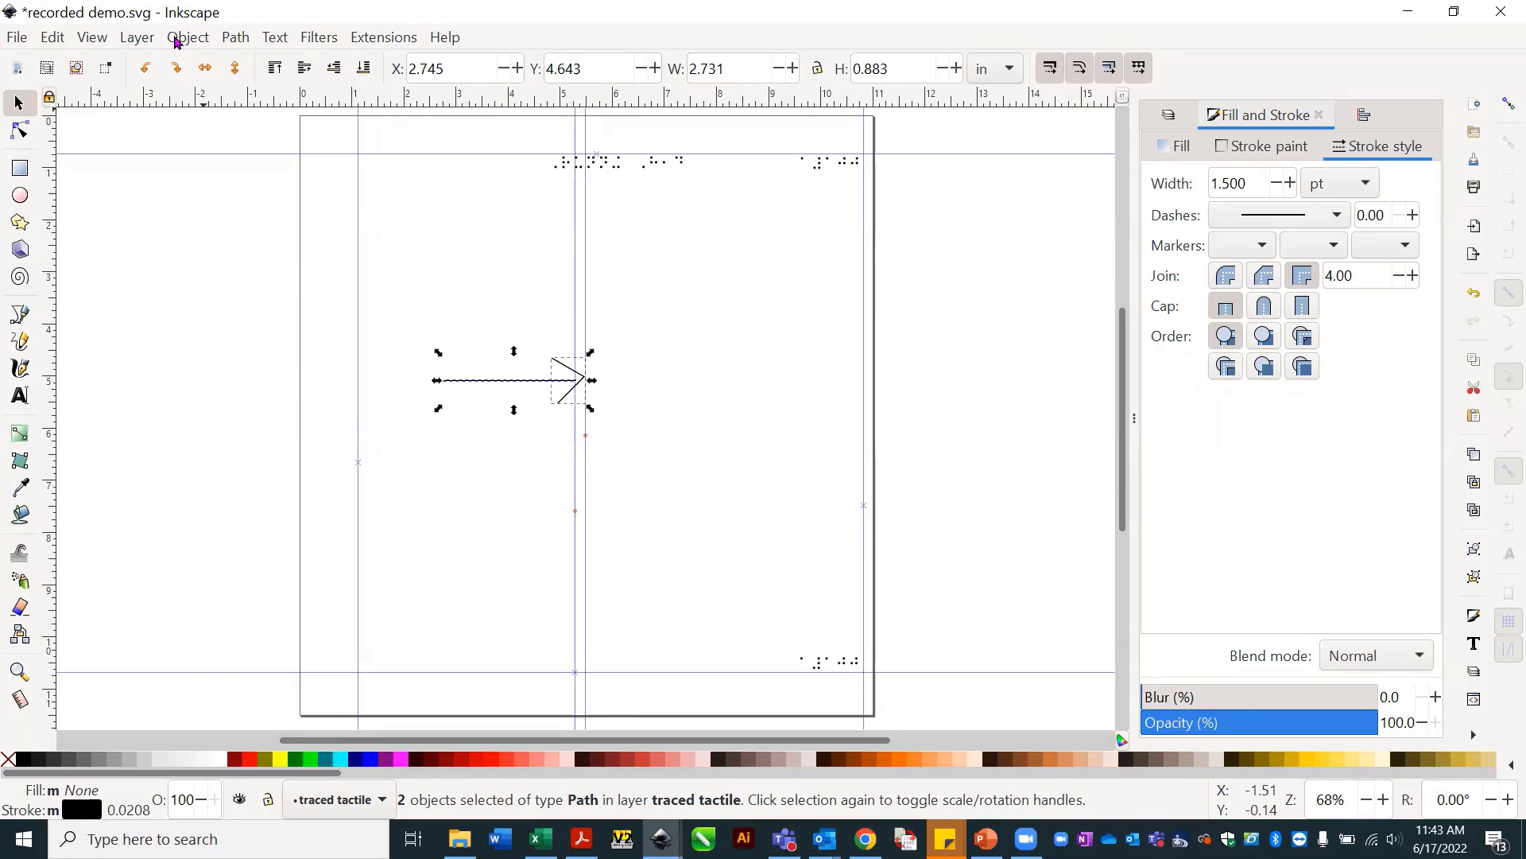
pyautogui.click(177, 39)
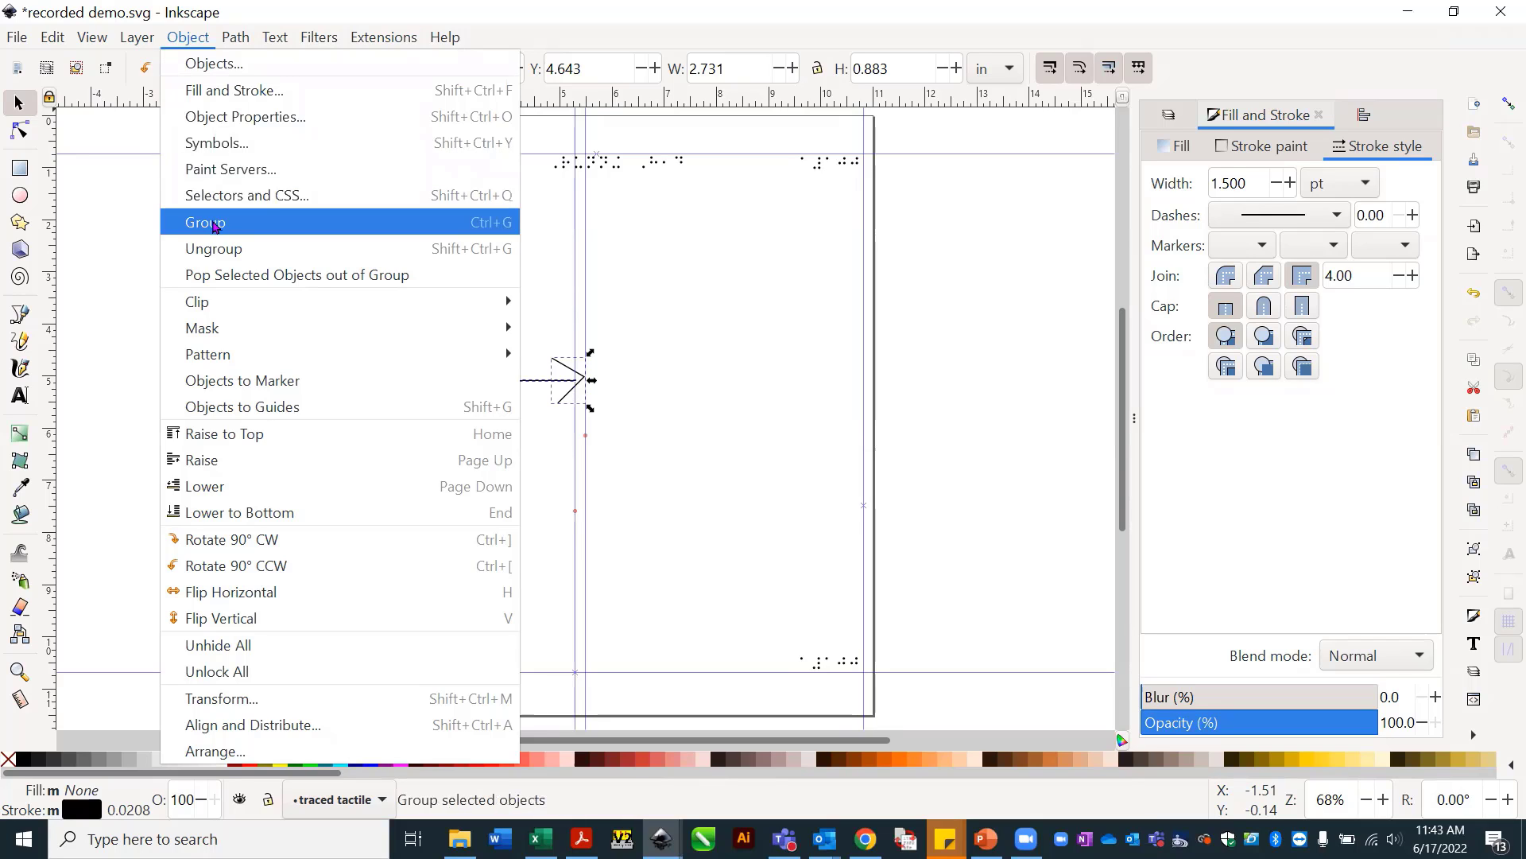
pyautogui.click(213, 227)
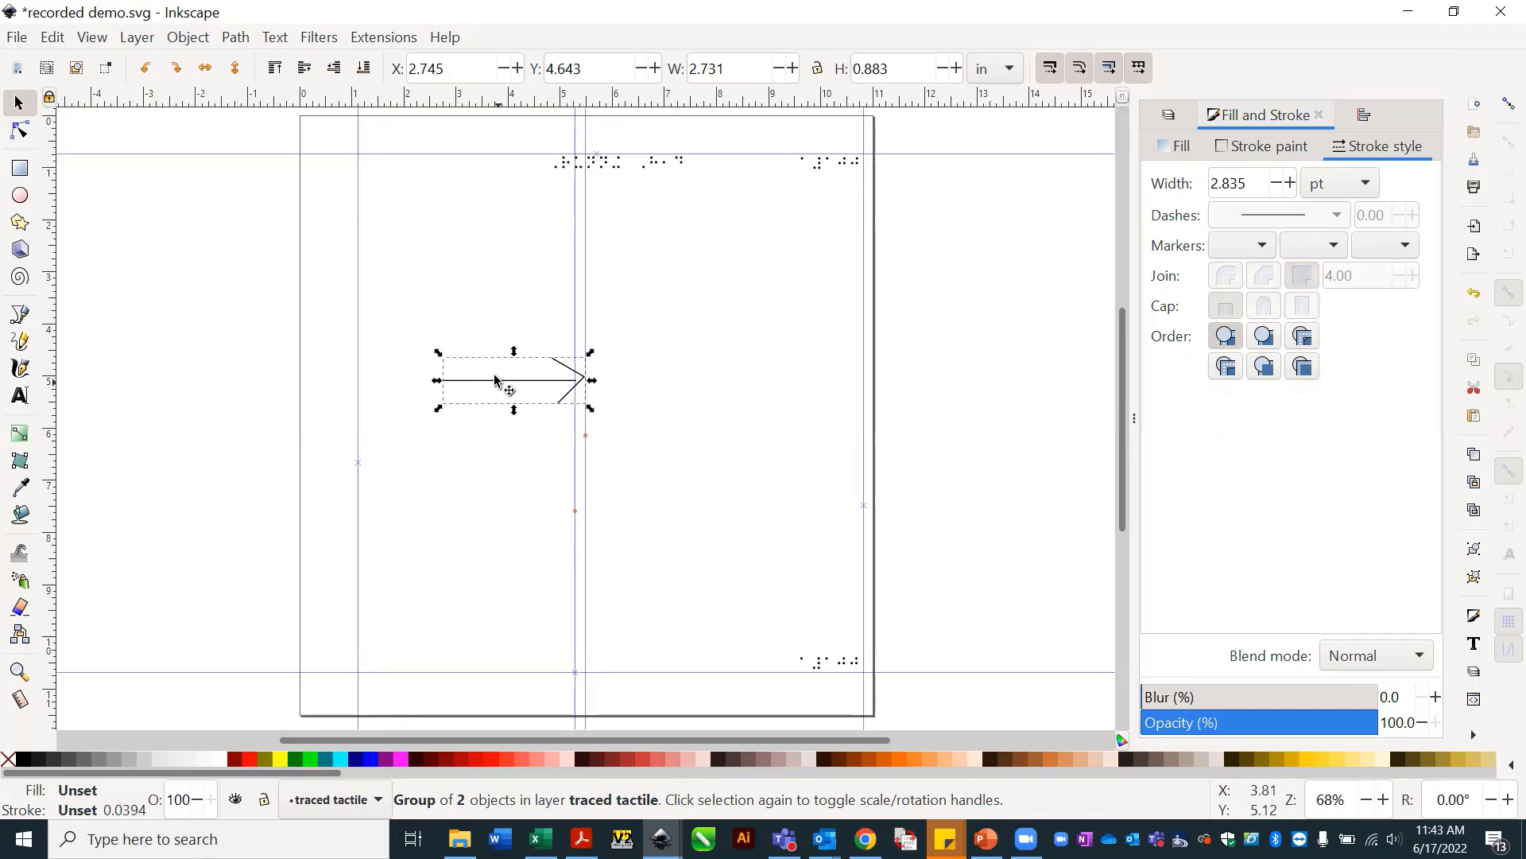
pyautogui.moveTo(495, 383); pyautogui.dragTo(460, 406)
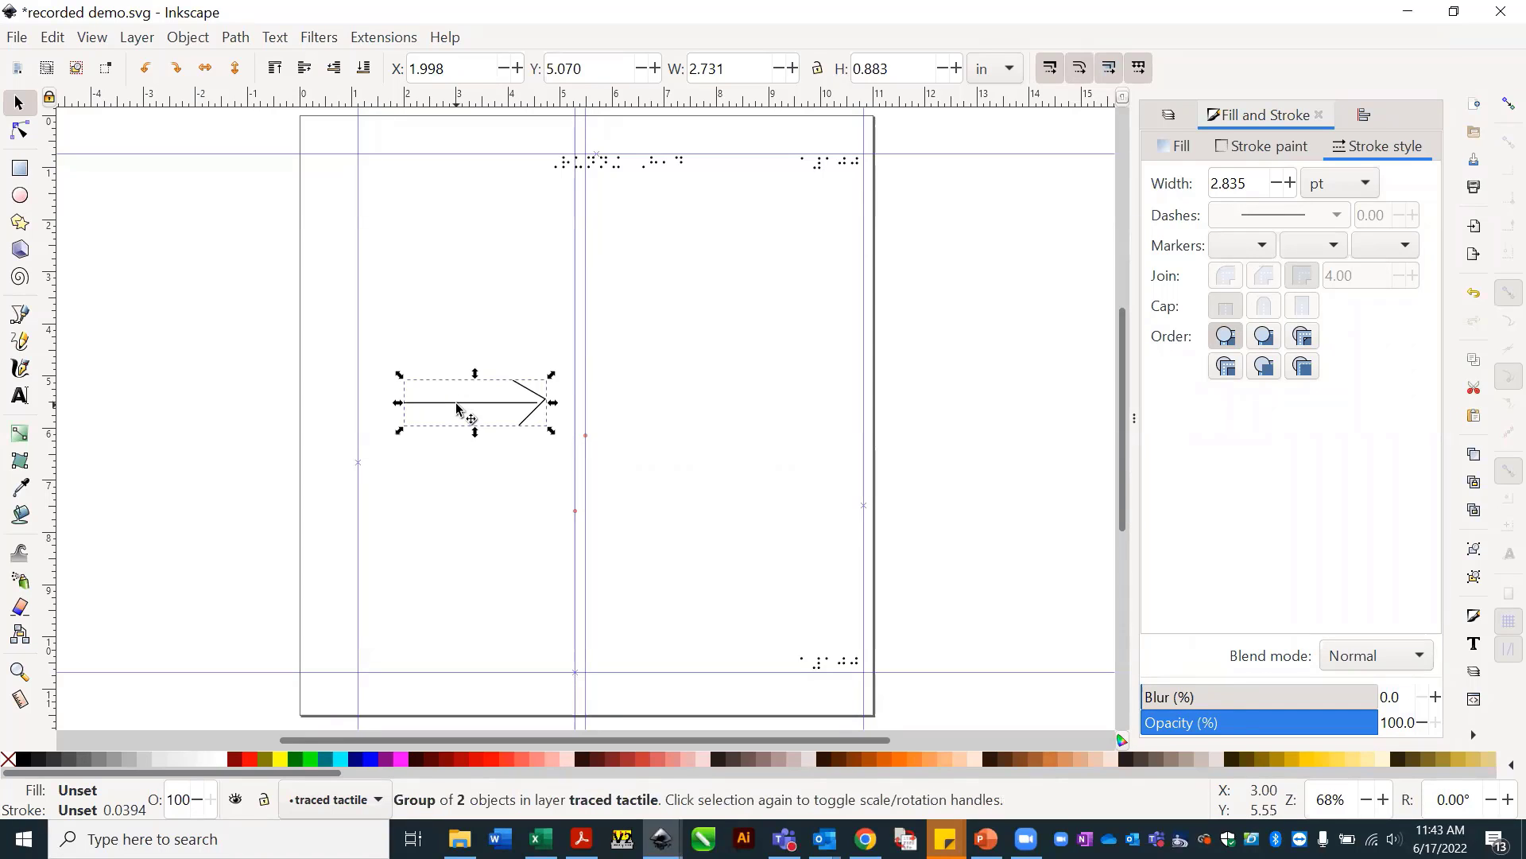
pyautogui.moveTo(473, 412); pyautogui.dragTo(988, 240)
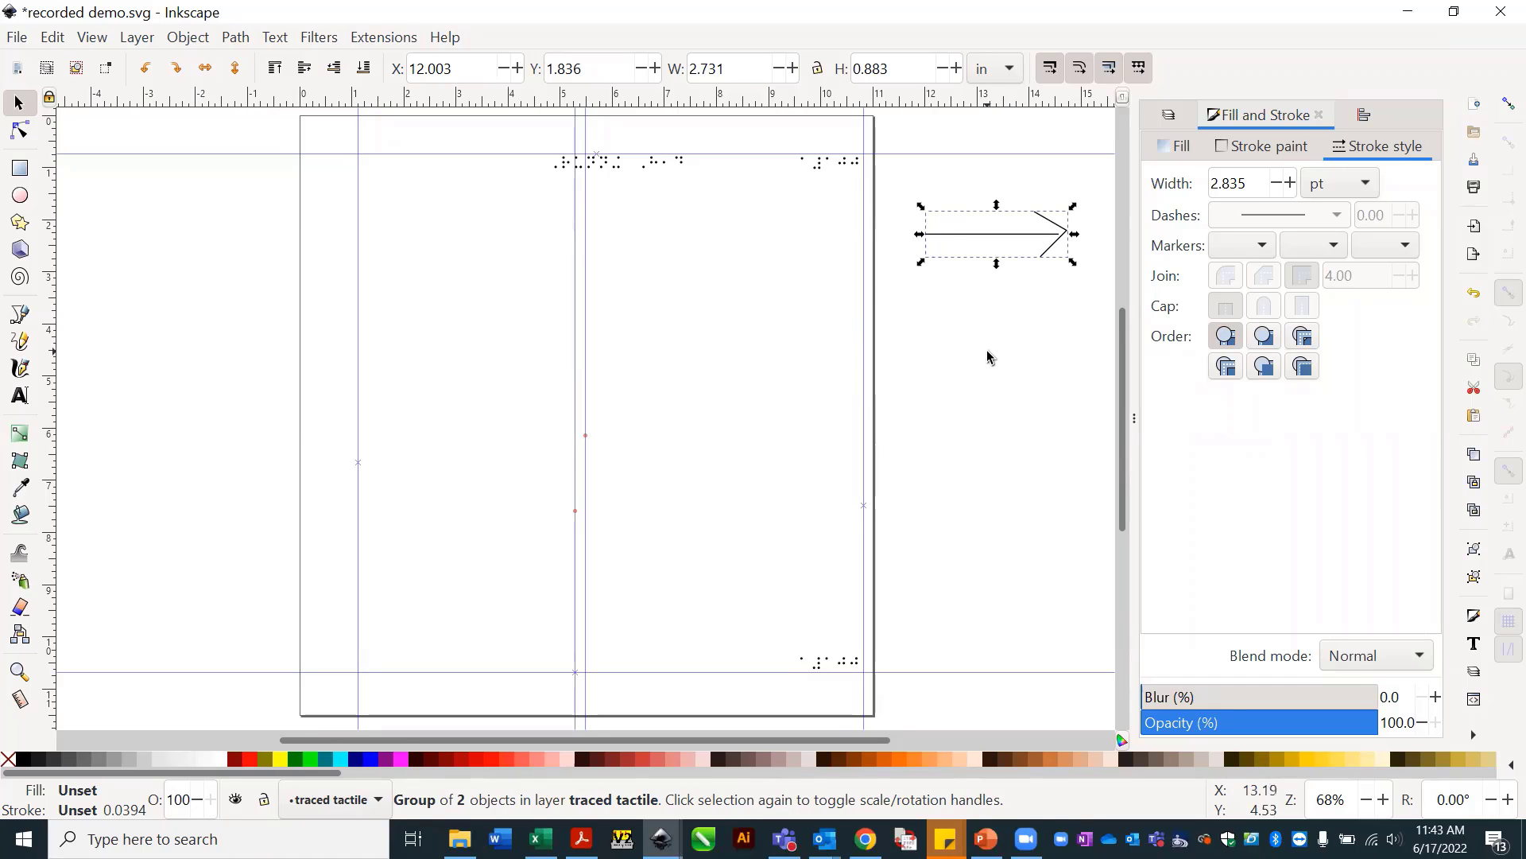
# Copy and paste the grouped arrow, and place the copy on the page at about X 6.32 in, Y 4.73 in.
pyautogui.rightClick(986, 236)
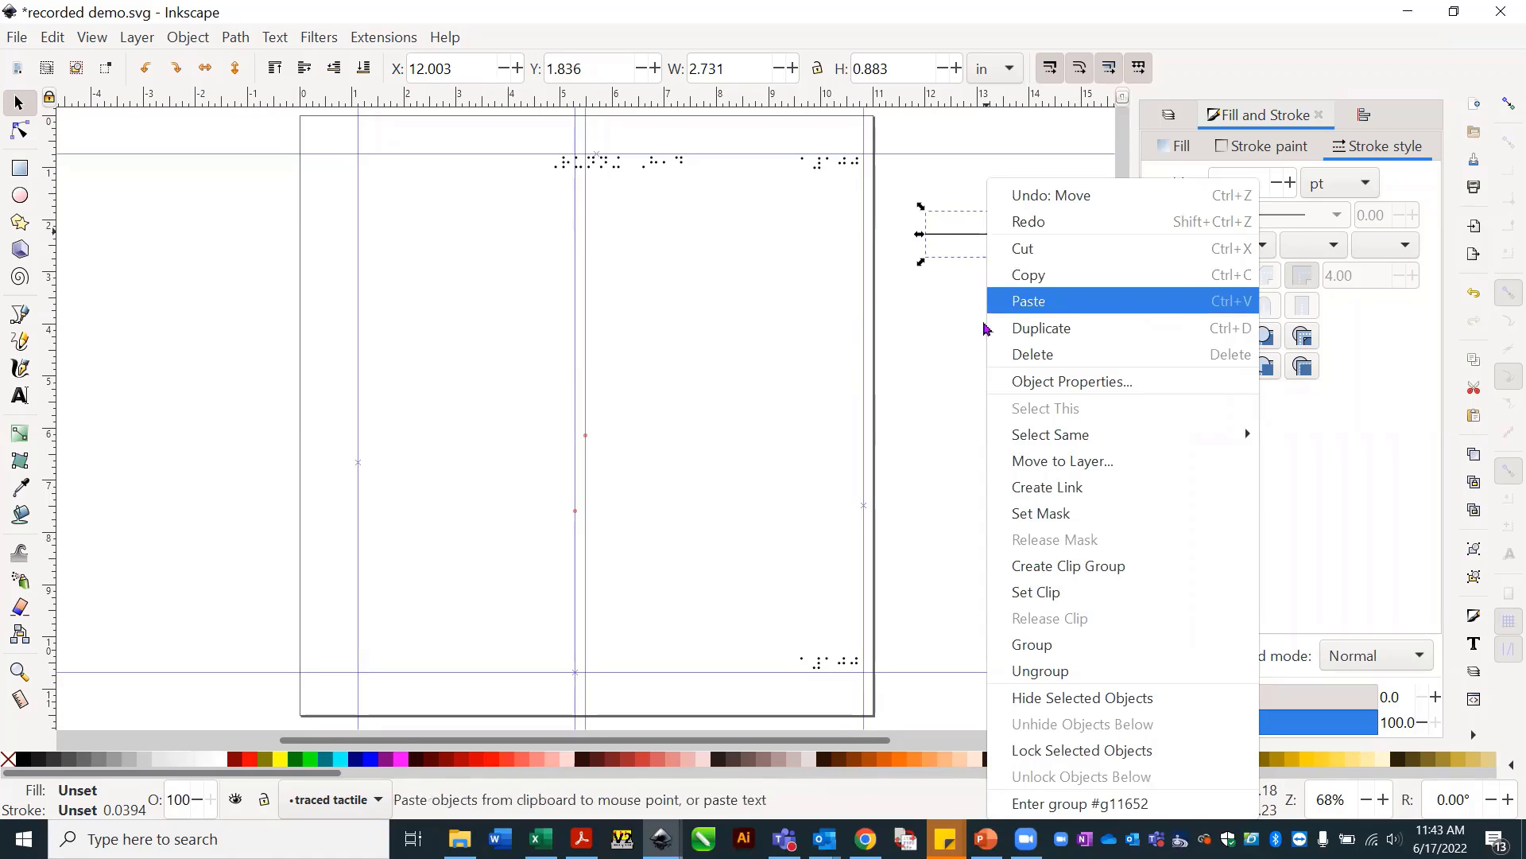
pyautogui.click(925, 373)
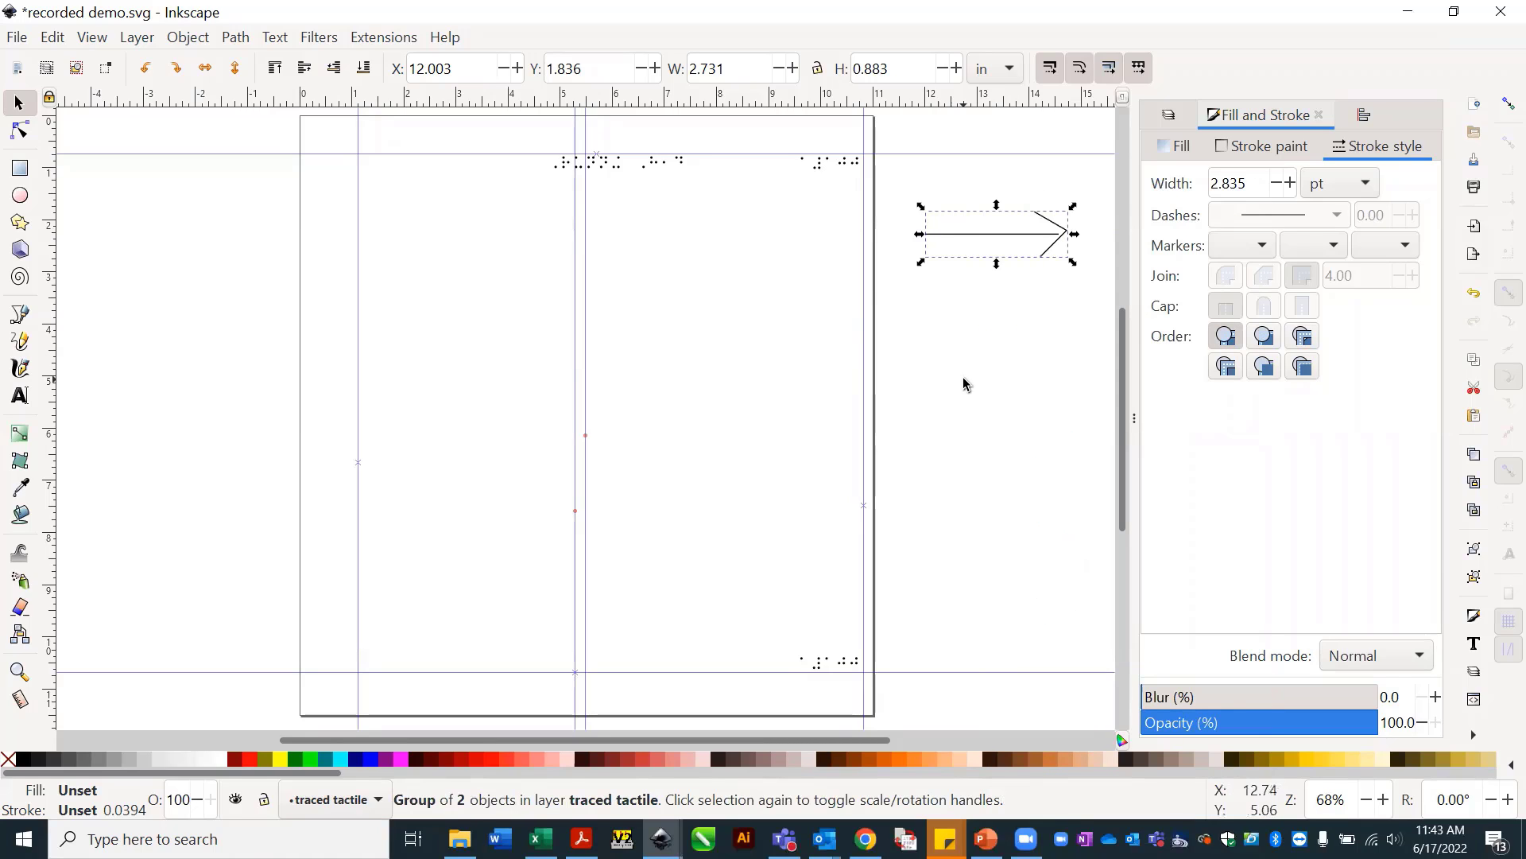
pyautogui.hotkey('ctrl', 'c')
pyautogui.hotkey('ctrl', 'v')
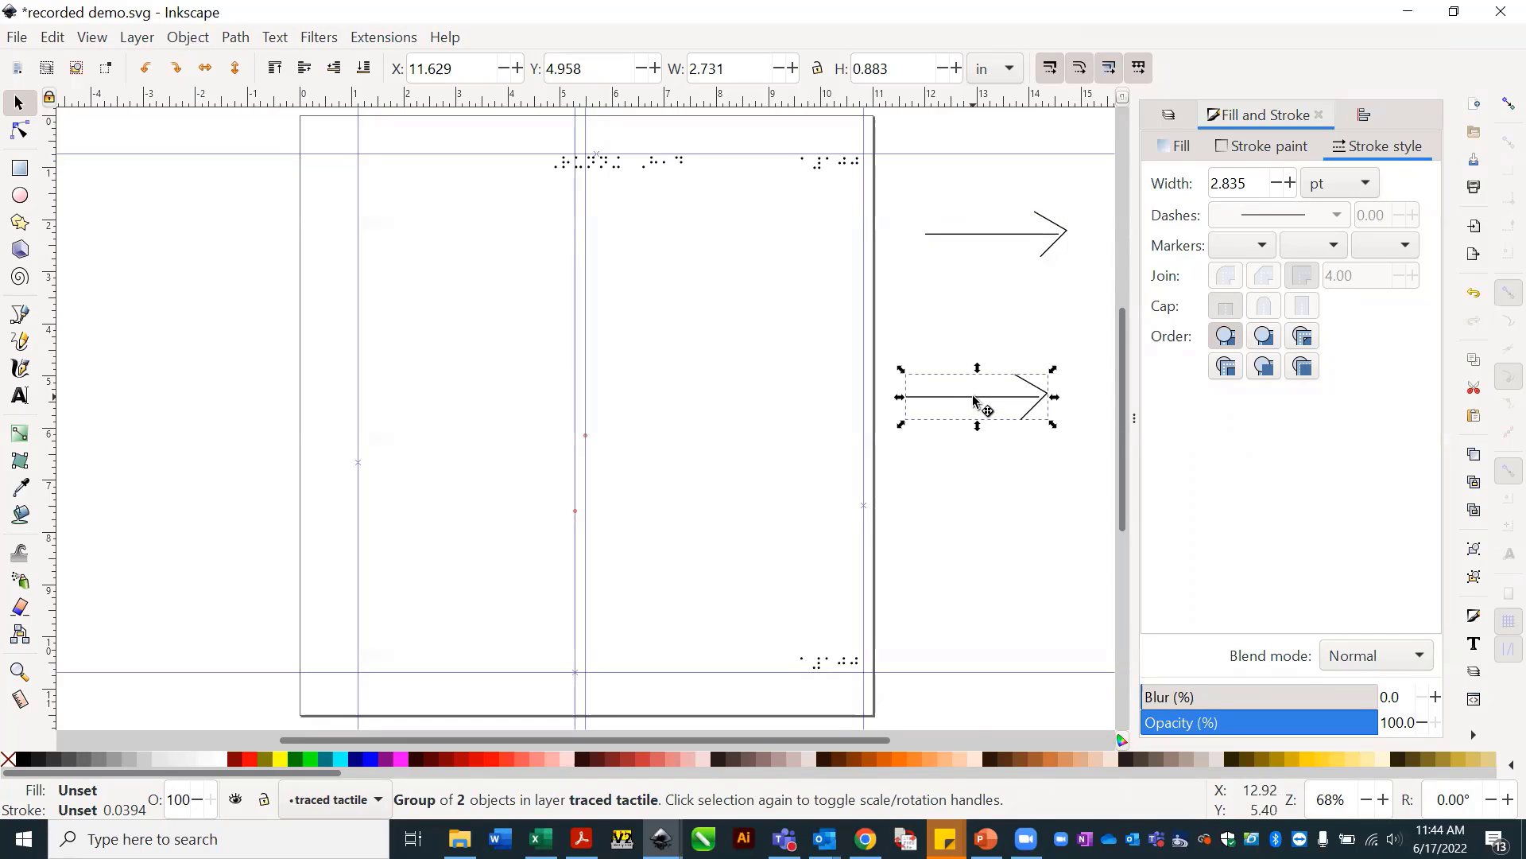
pyautogui.moveTo(974, 400); pyautogui.dragTo(689, 389)
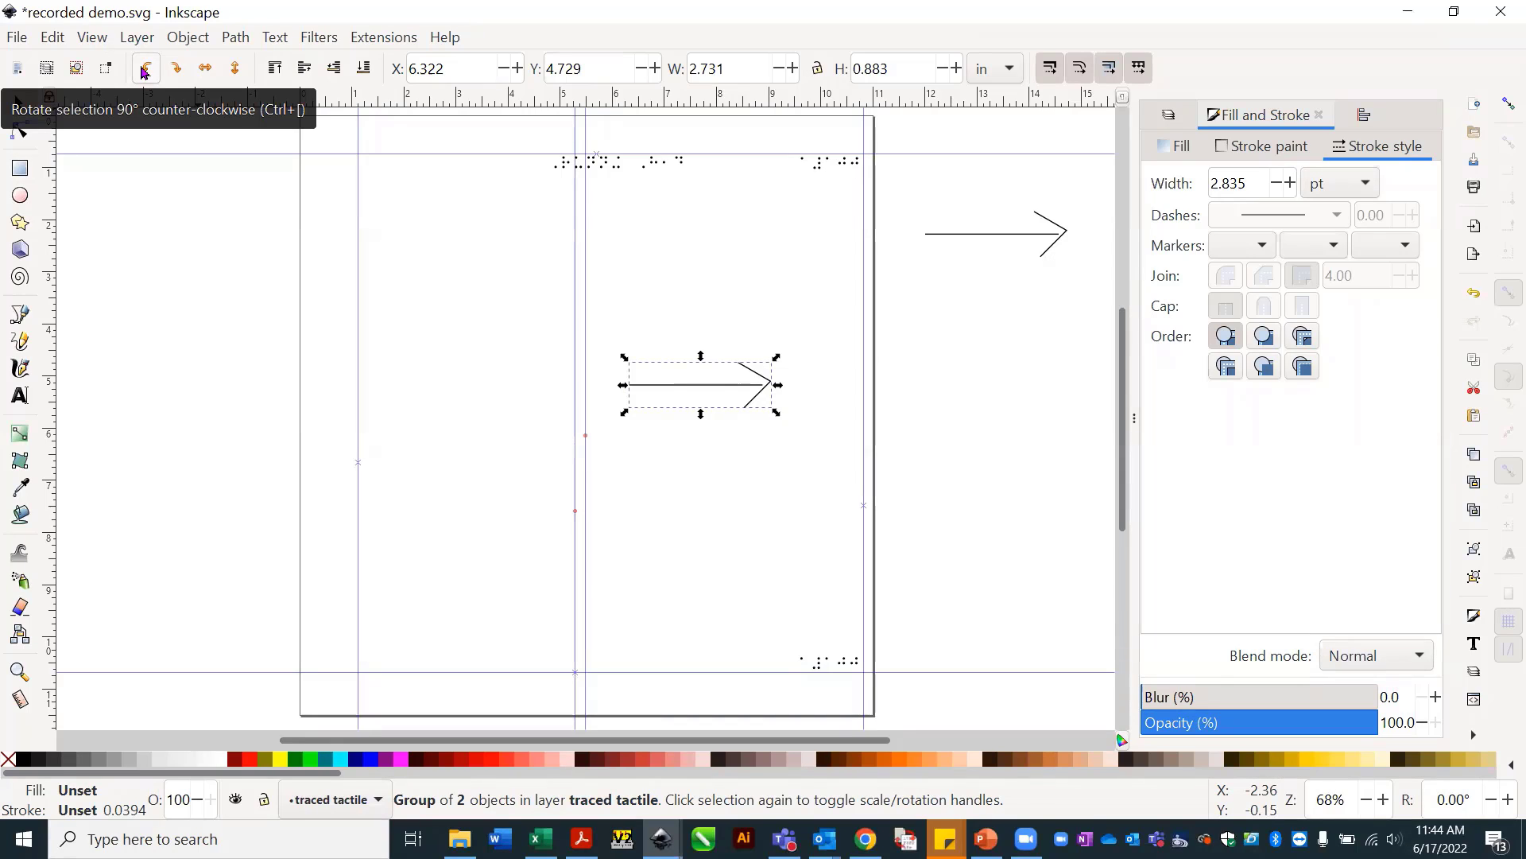
# Rotate the arrow copy counter-clockwise in 90° turns through a full circle, and rotate it 90° clockwise to point down.
pyautogui.click(144, 71)
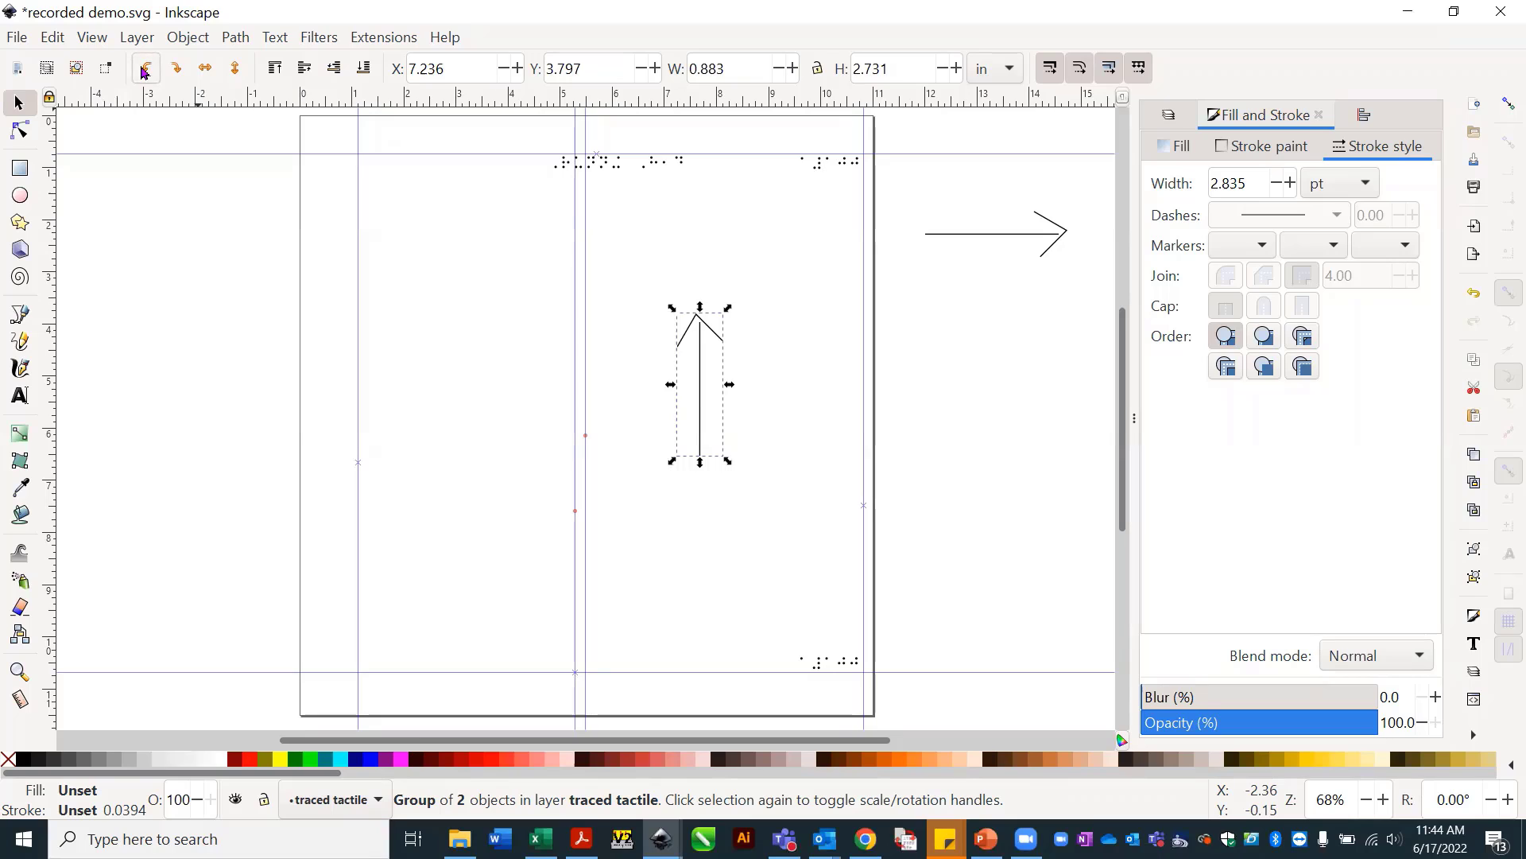
pyautogui.click(144, 71)
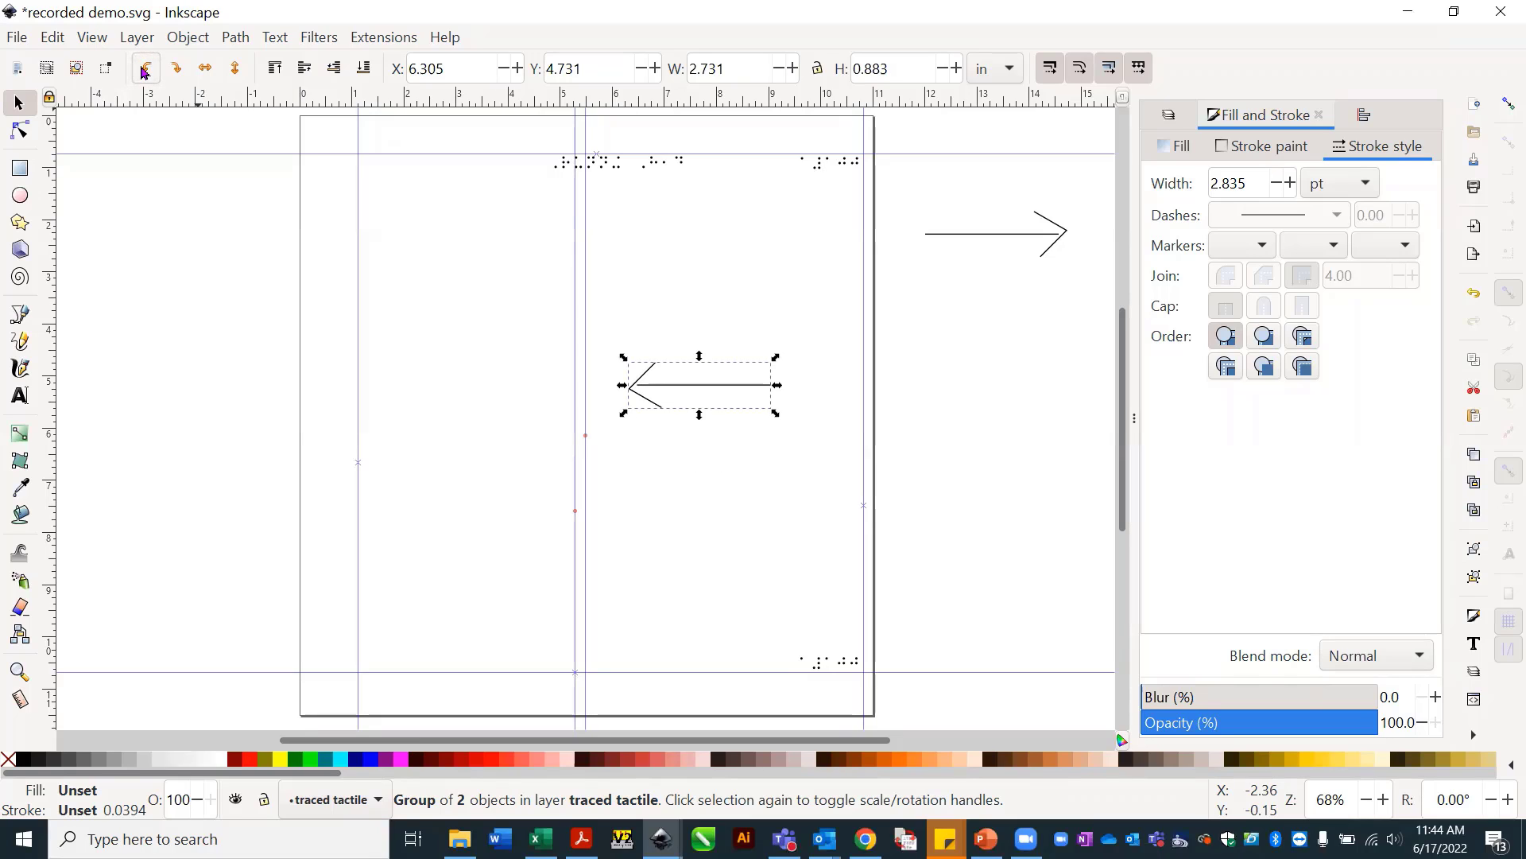
pyautogui.click(144, 72)
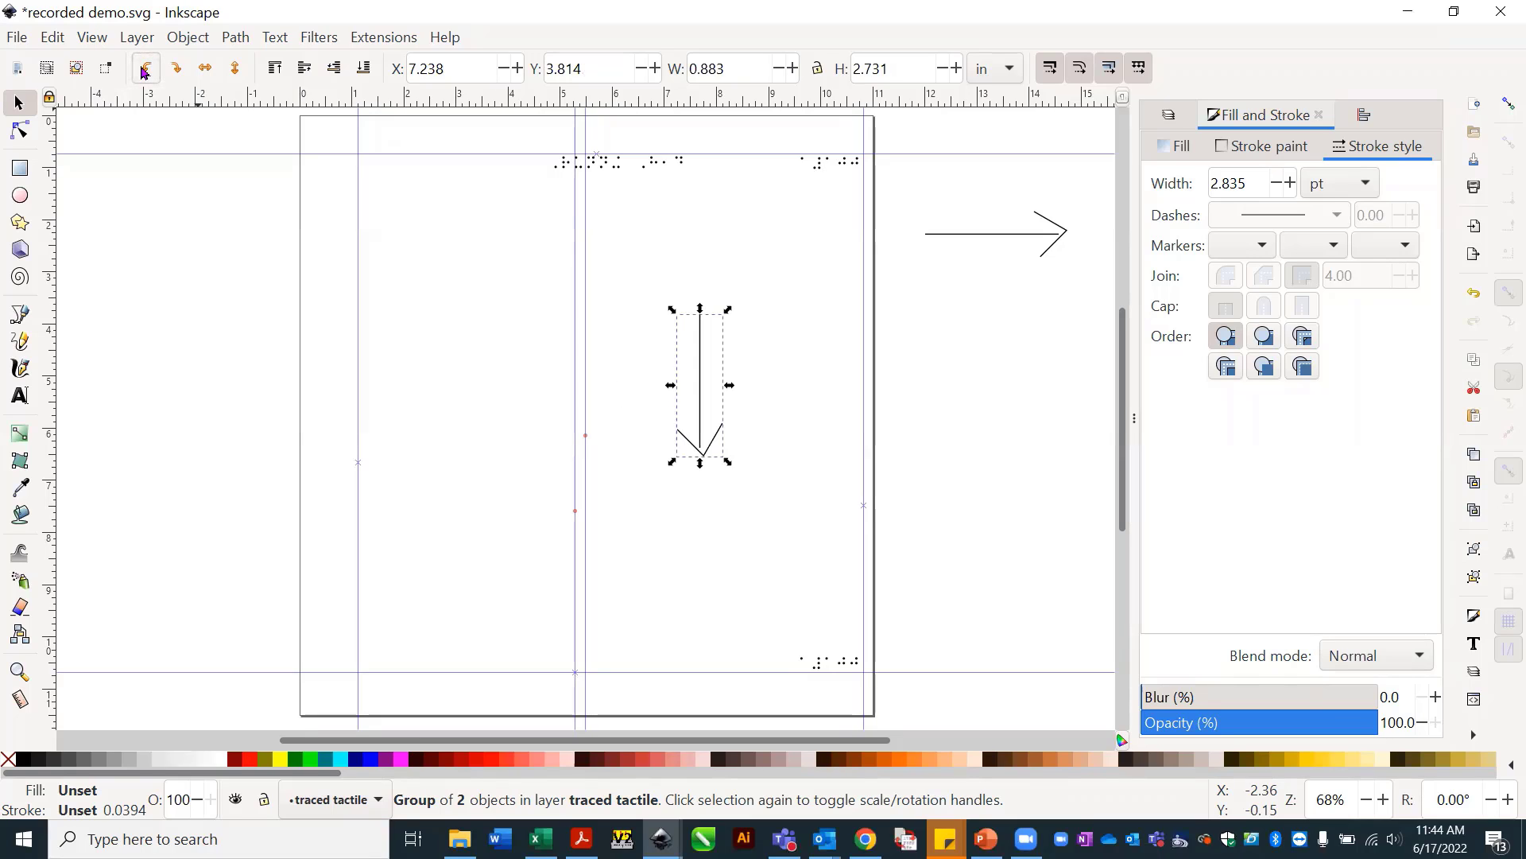
pyautogui.click(144, 71)
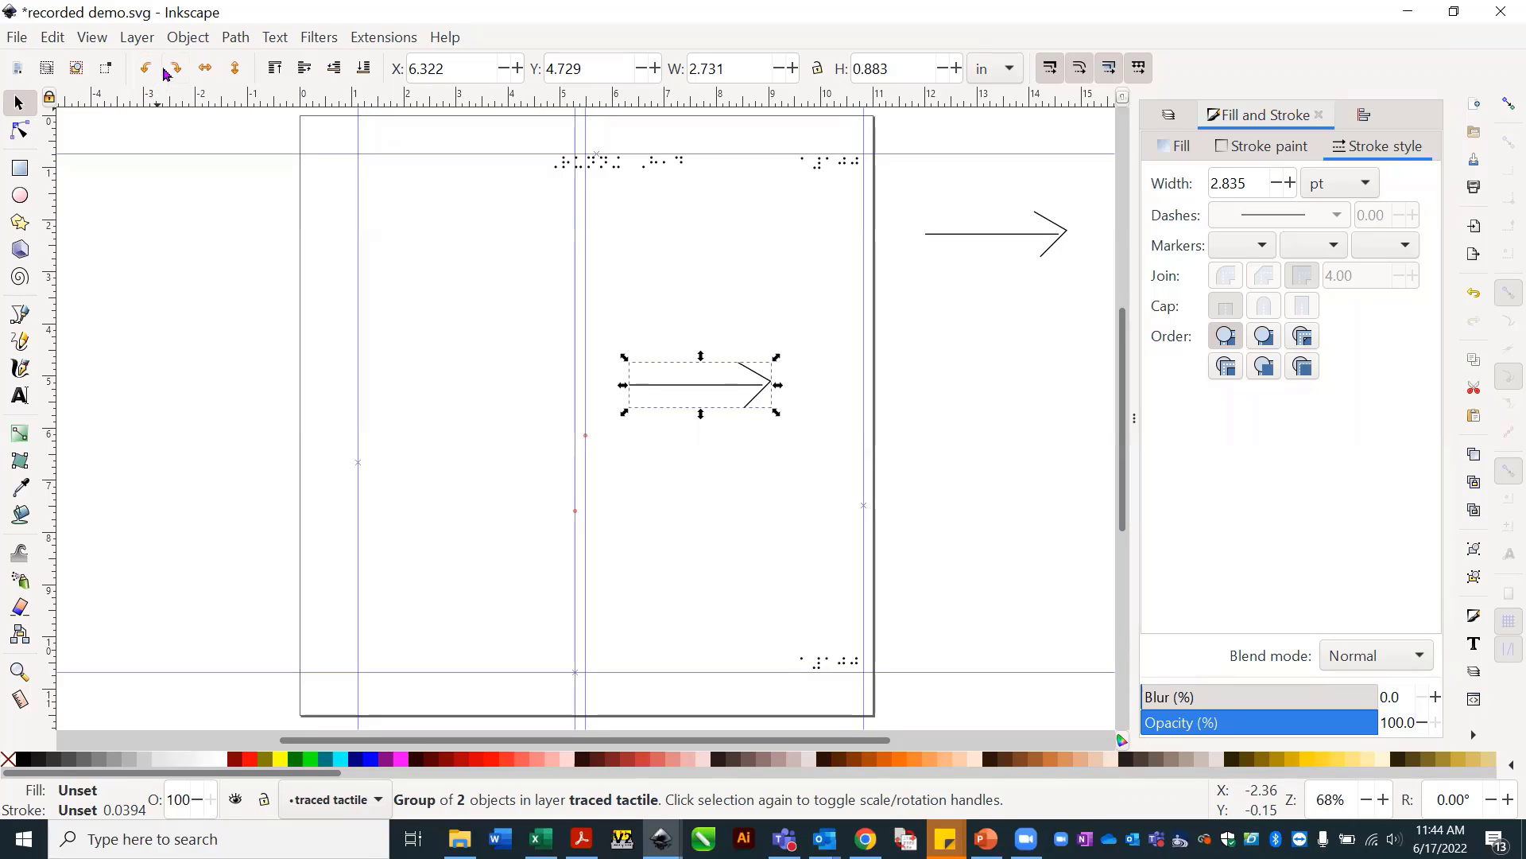
pyautogui.click(175, 70)
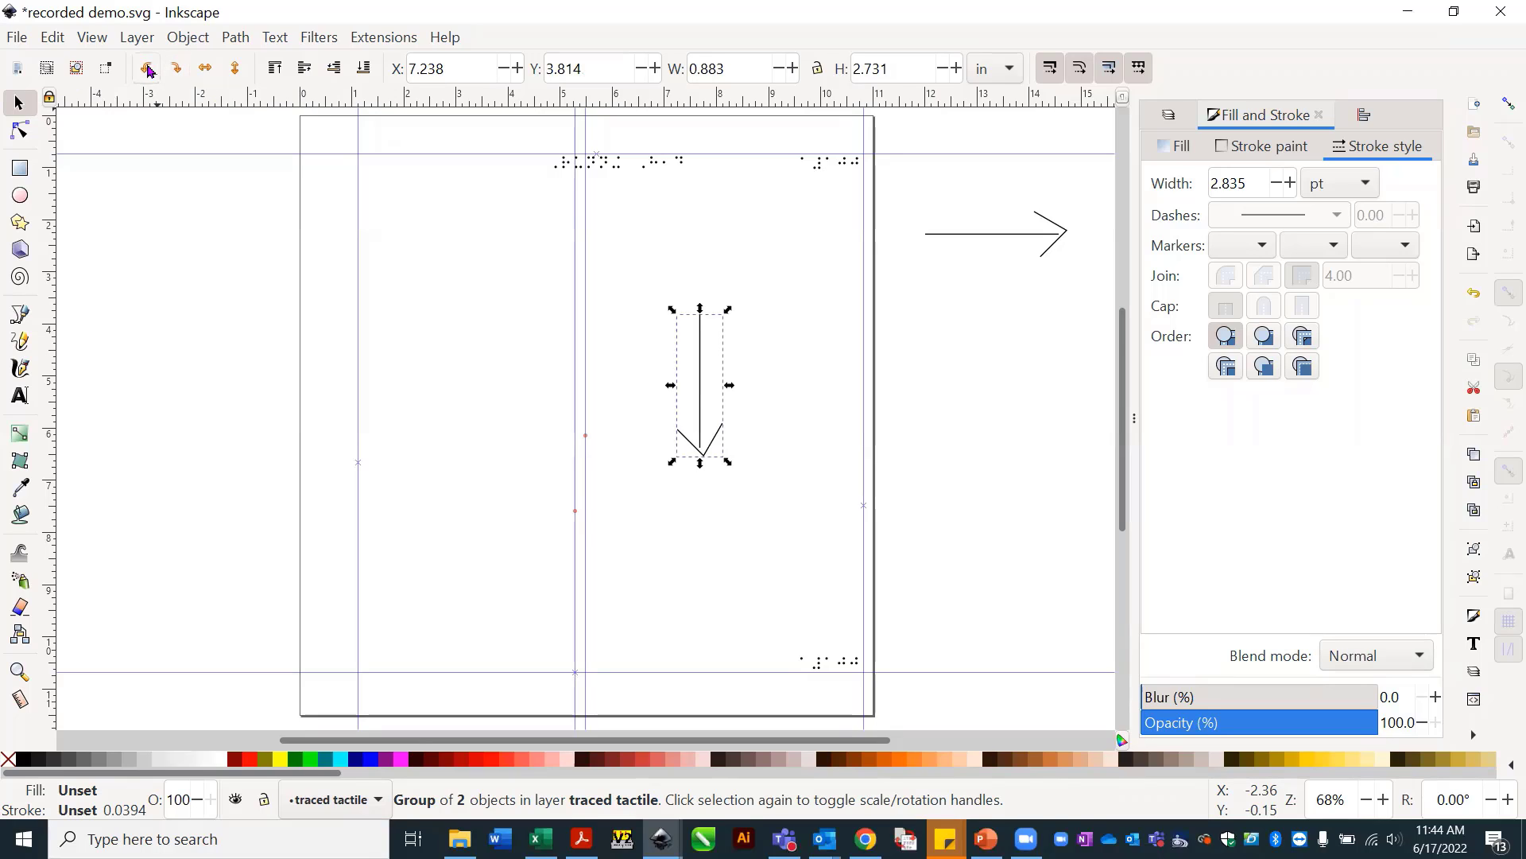
# Rotate the arrow copy 90° counter-clockwise to point right, flip it horizontally, and flip it back.
pyautogui.click(149, 71)
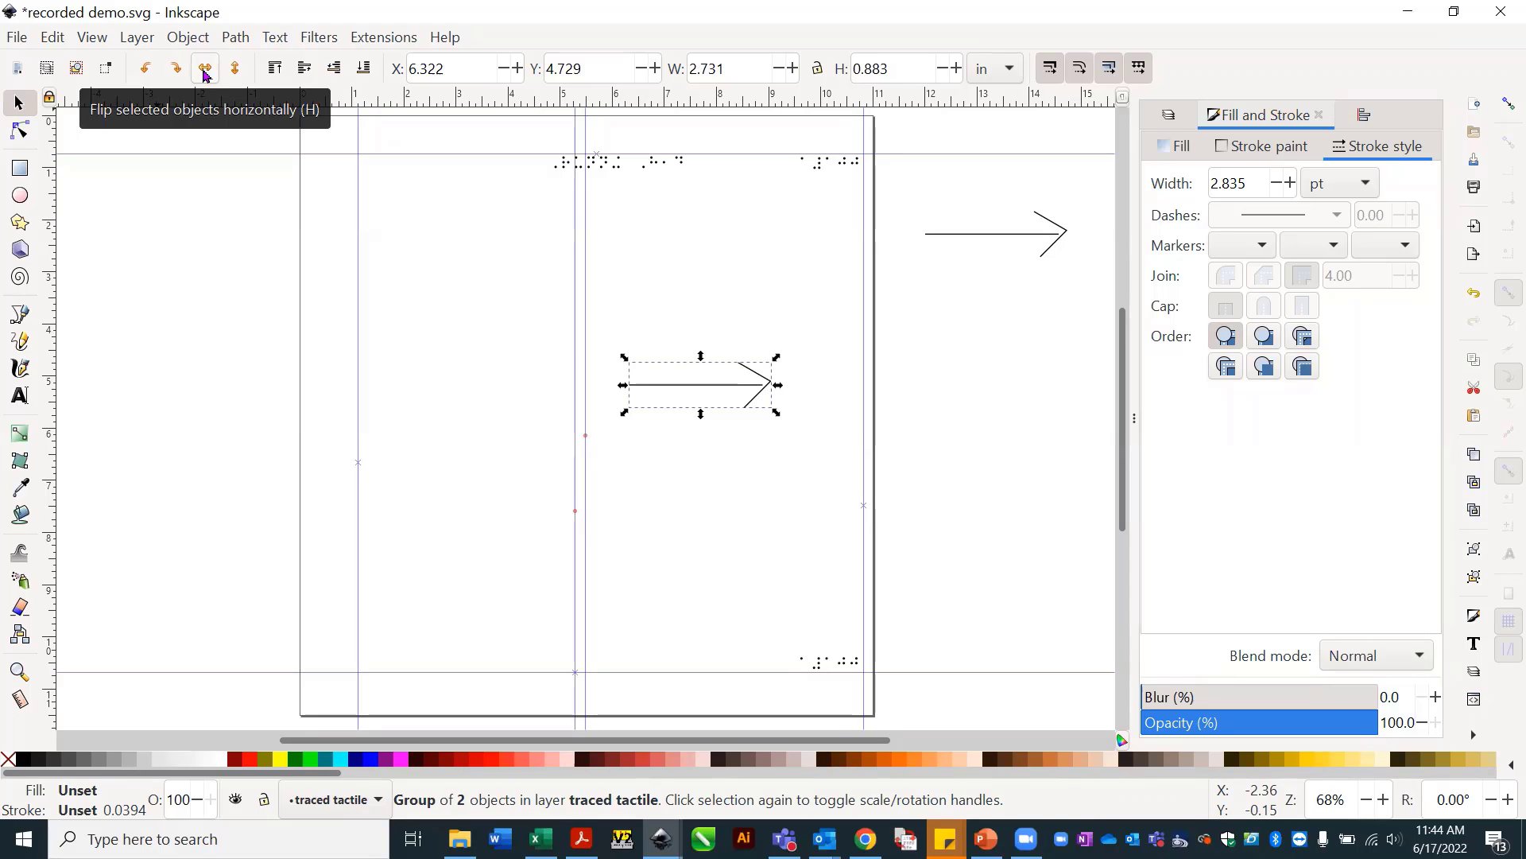
pyautogui.click(204, 71)
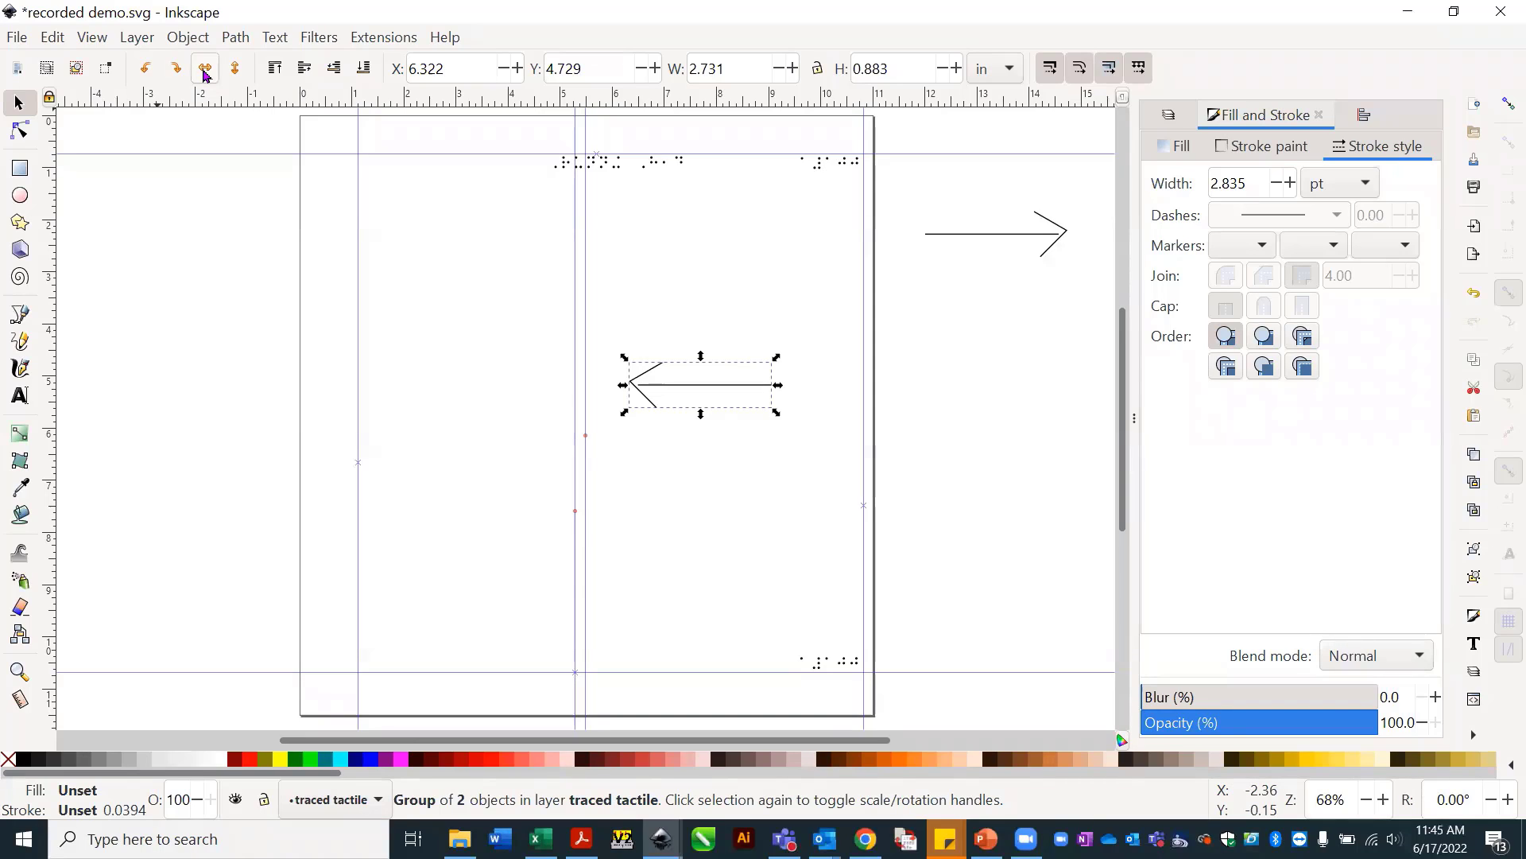
pyautogui.click(204, 72)
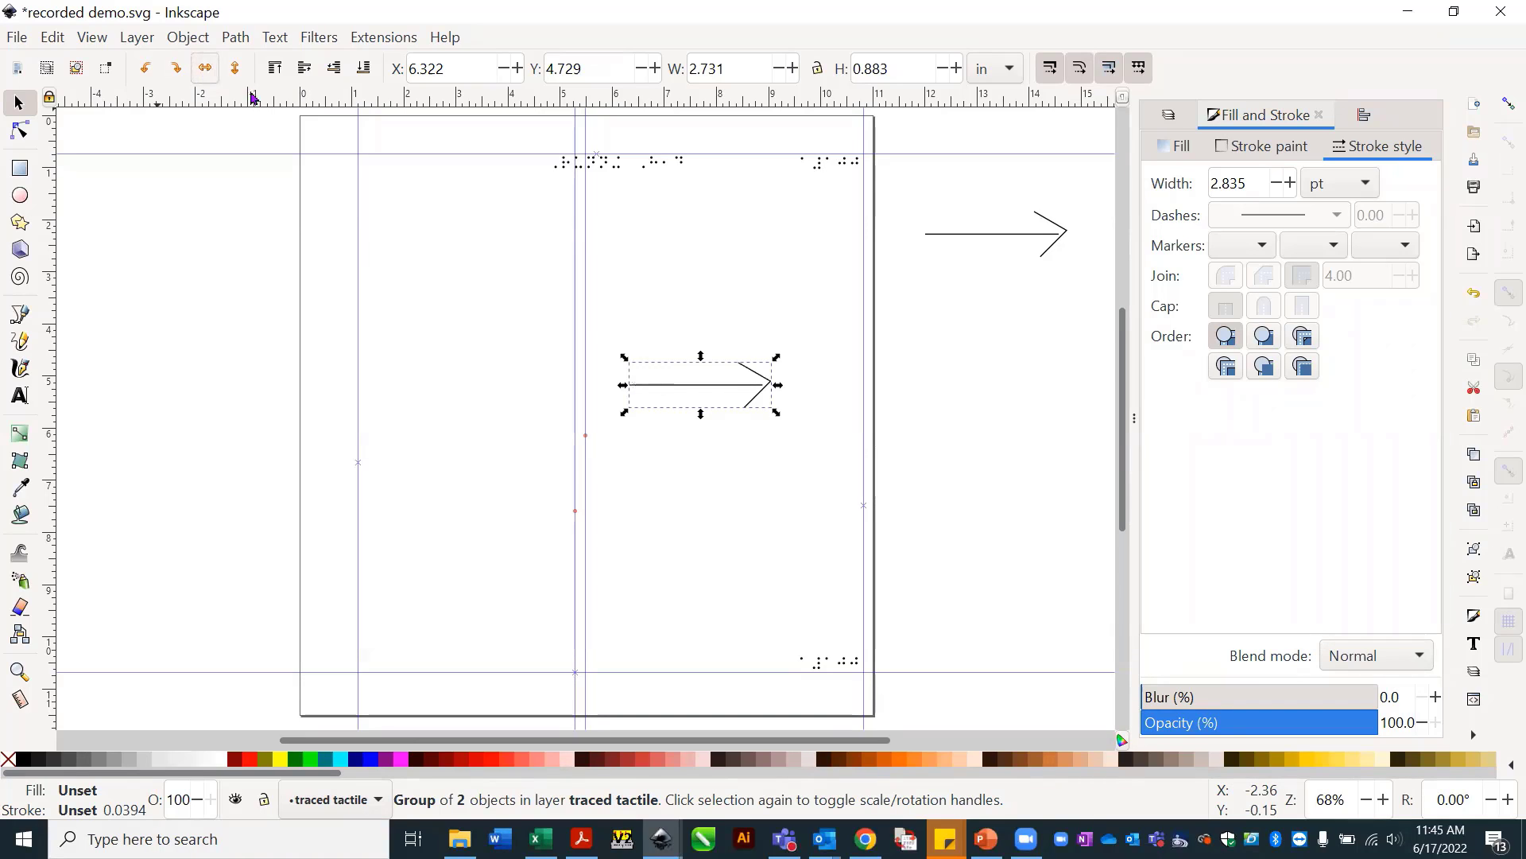
# Rotate the arrow copy freely clockwise by about 17°, and turn it back to horizontal.
pyautogui.click(734, 386)
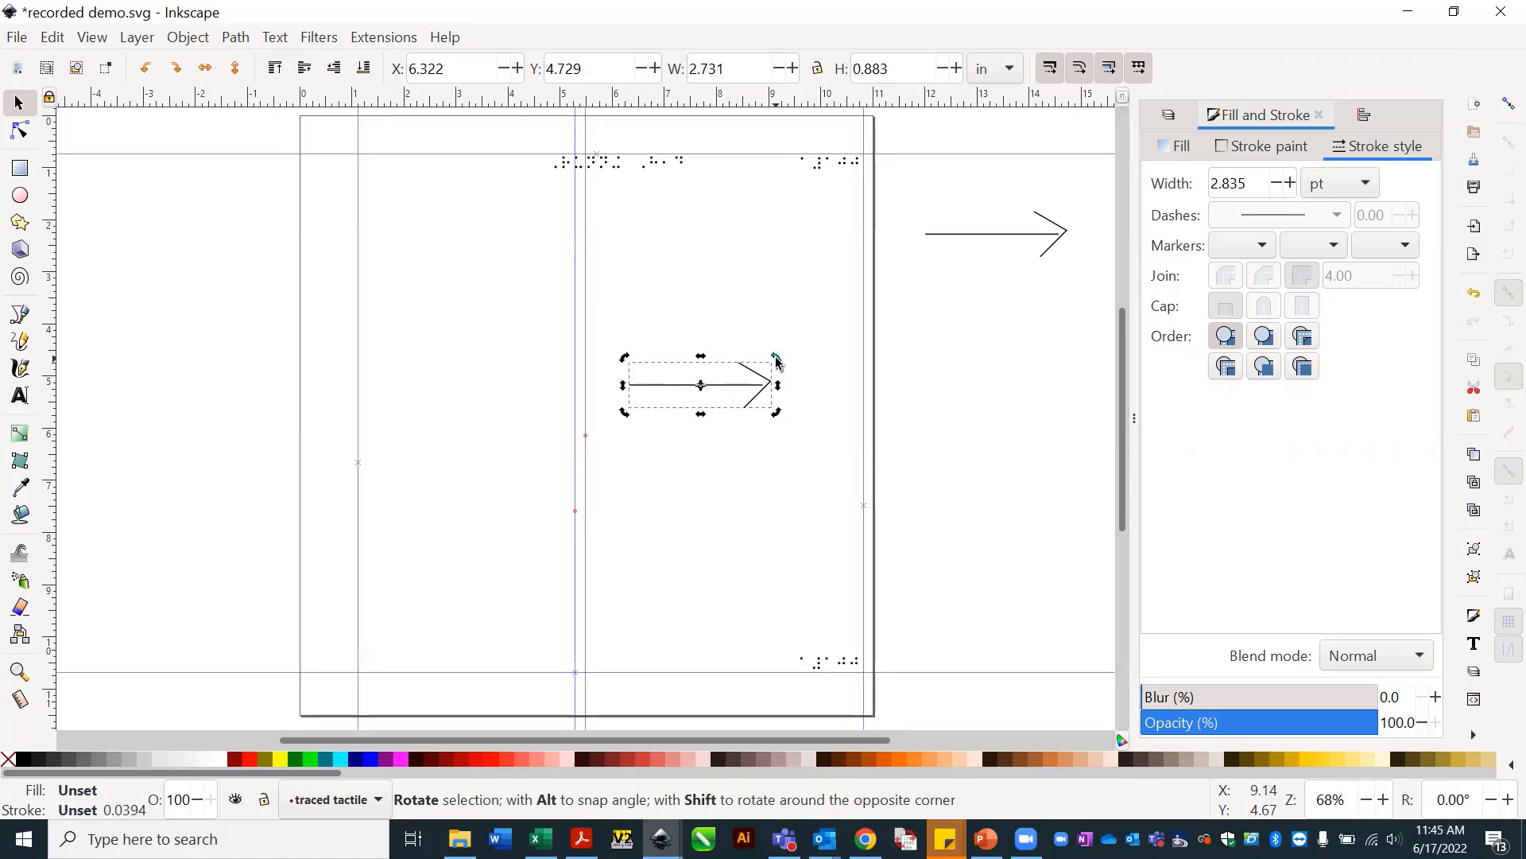
pyautogui.moveTo(777, 362); pyautogui.dragTo(779, 385)
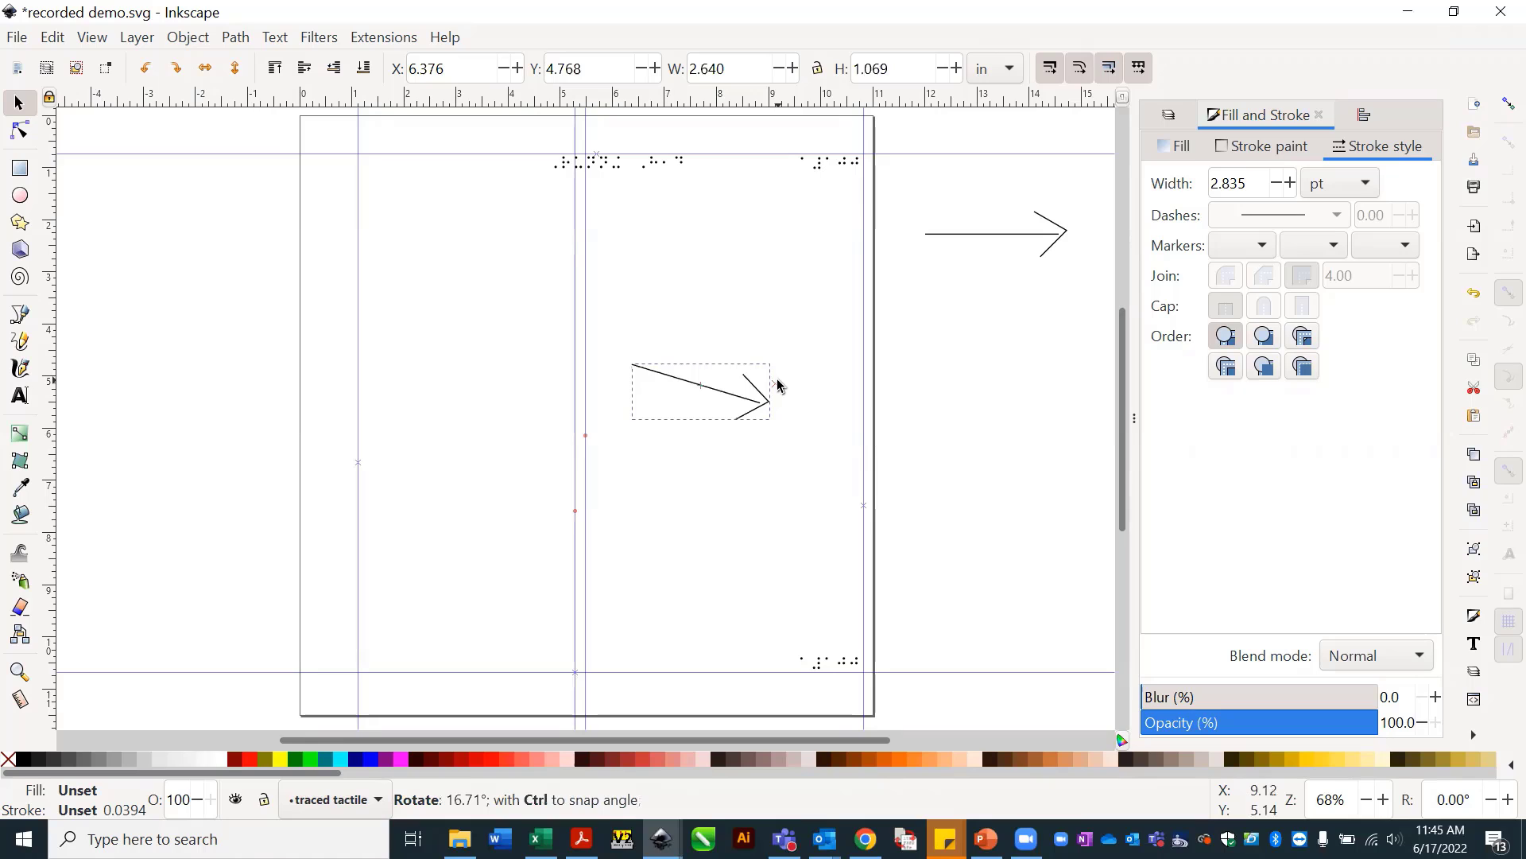
pyautogui.moveTo(779, 384); pyautogui.dragTo(801, 356)
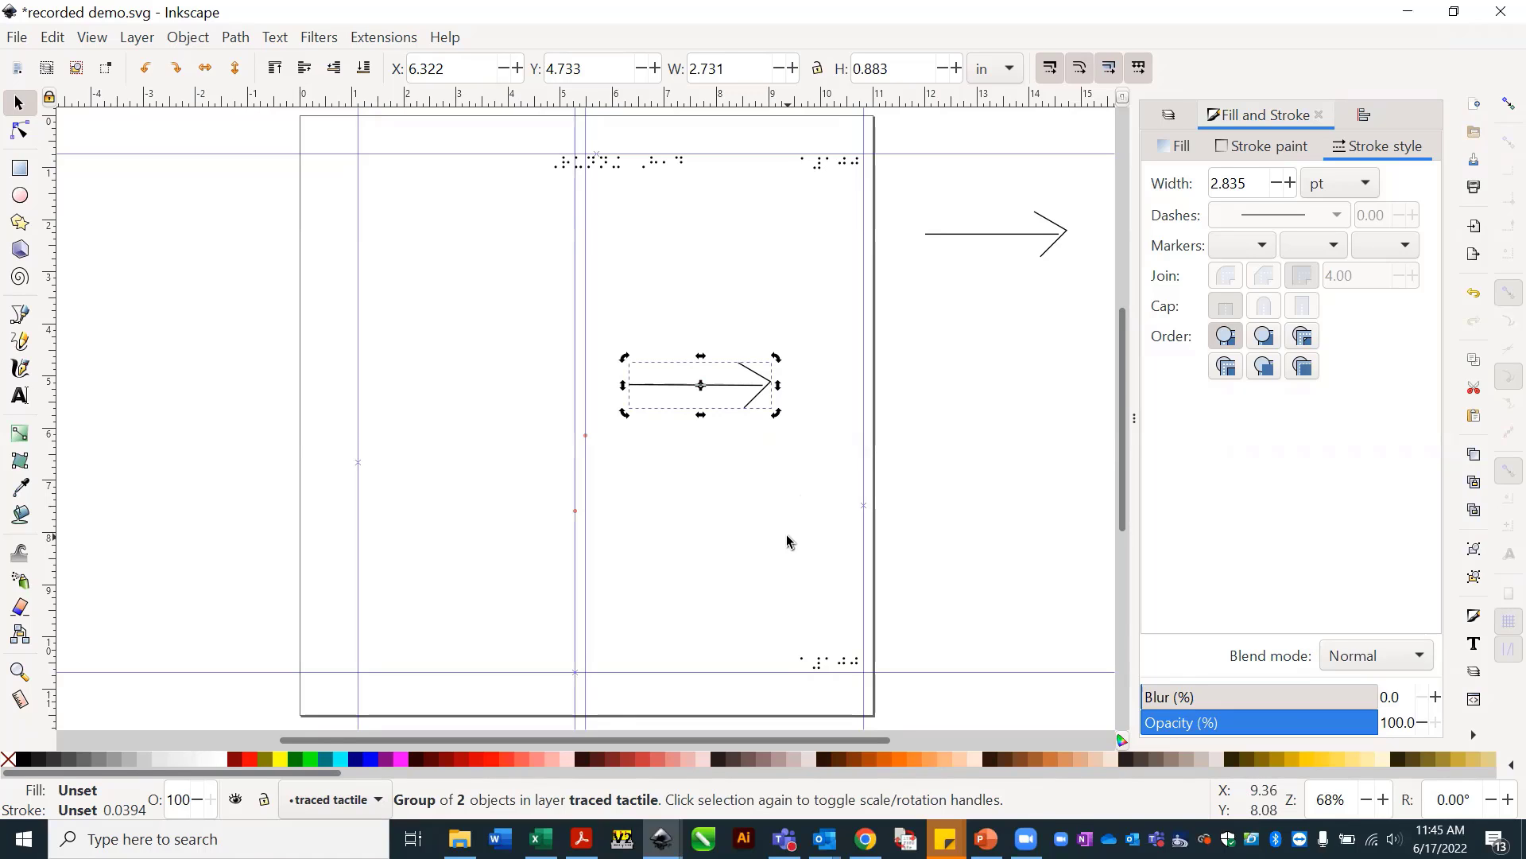
# Delete the arrow copy on the page and the two vertical guides near the page's centre.
pyautogui.press('Delete')
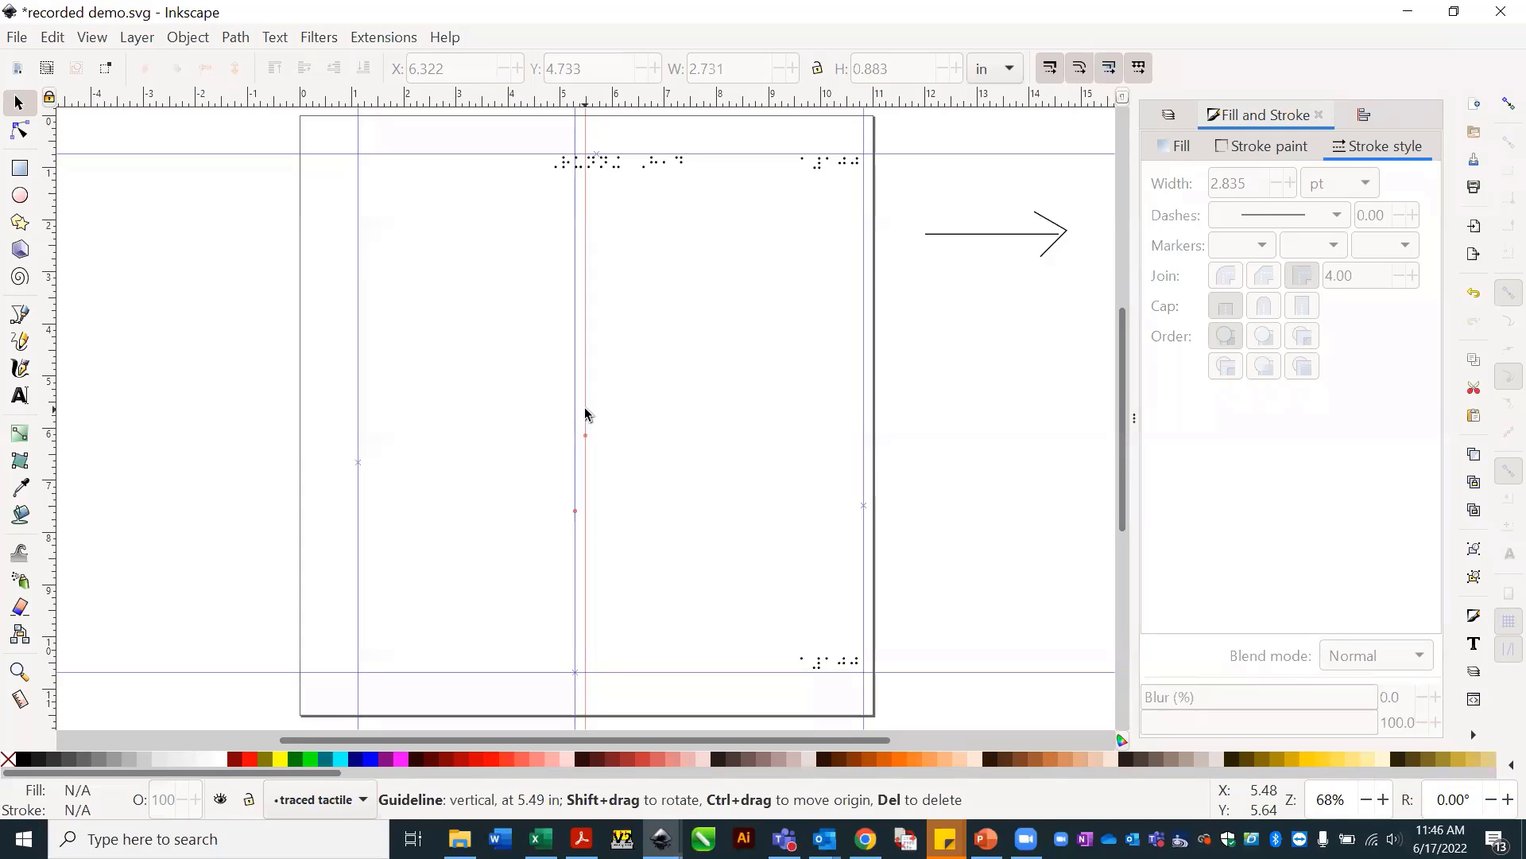
pyautogui.press('Delete')
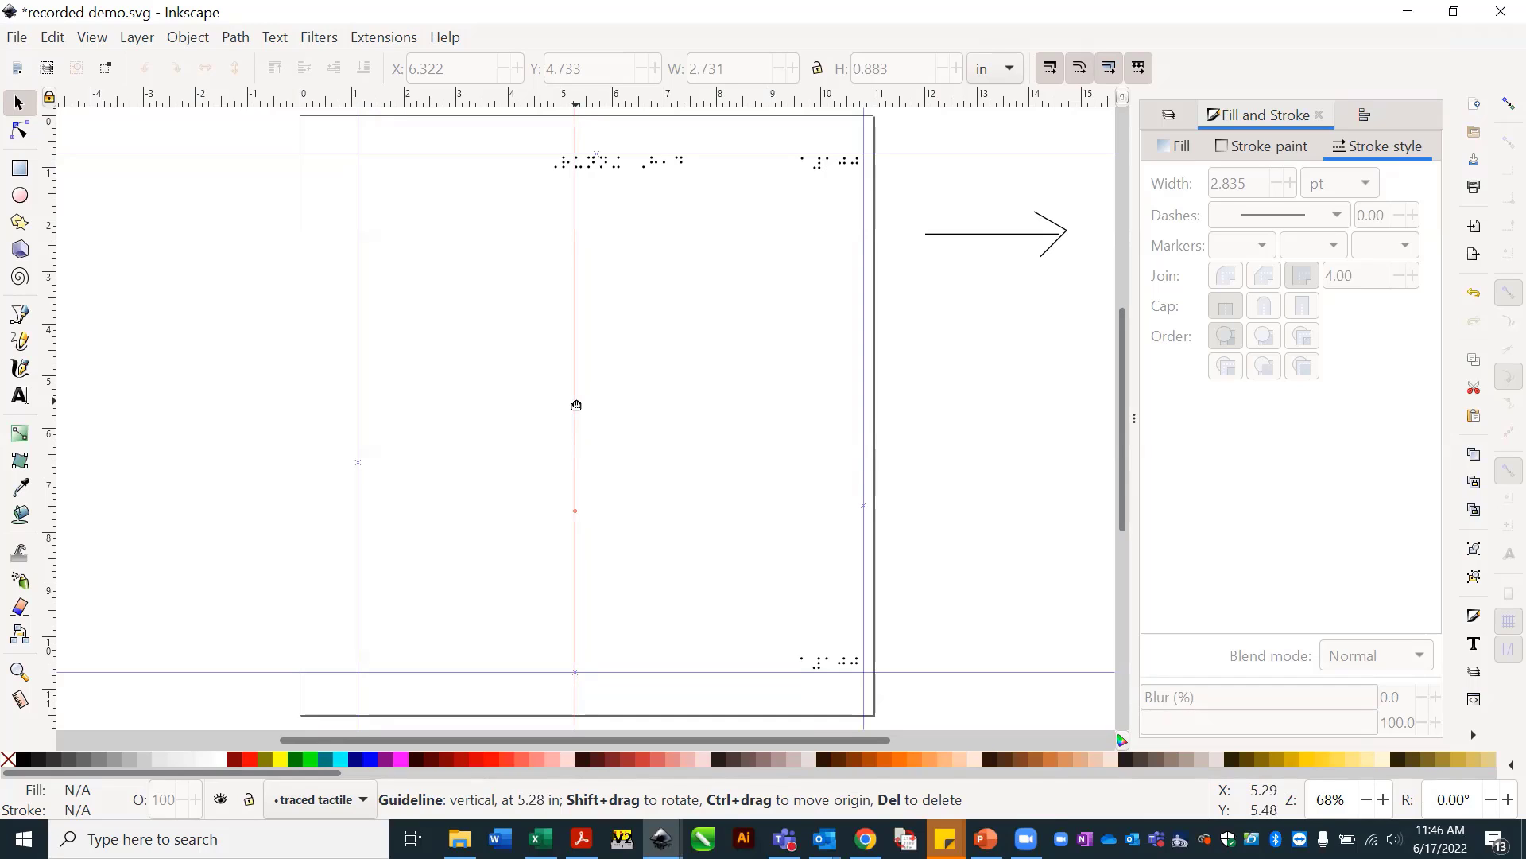
pyautogui.press('Delete')
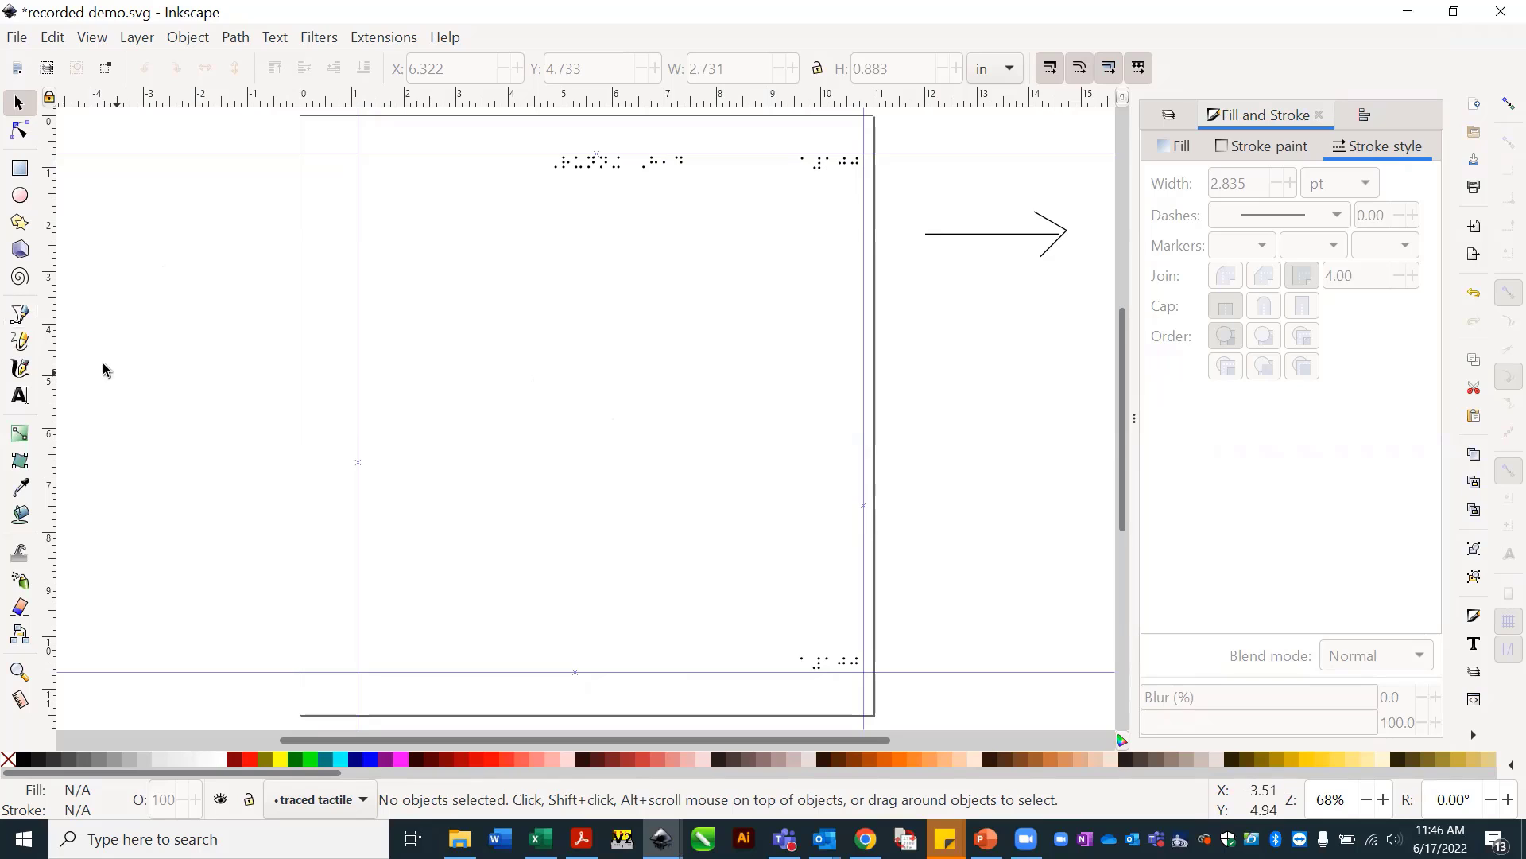
# Draw a horizontal straight line about 2.75 in long with the Pen tool, starting at about X 2.23 in, Y 5.12 in.
pyautogui.click(18, 318)
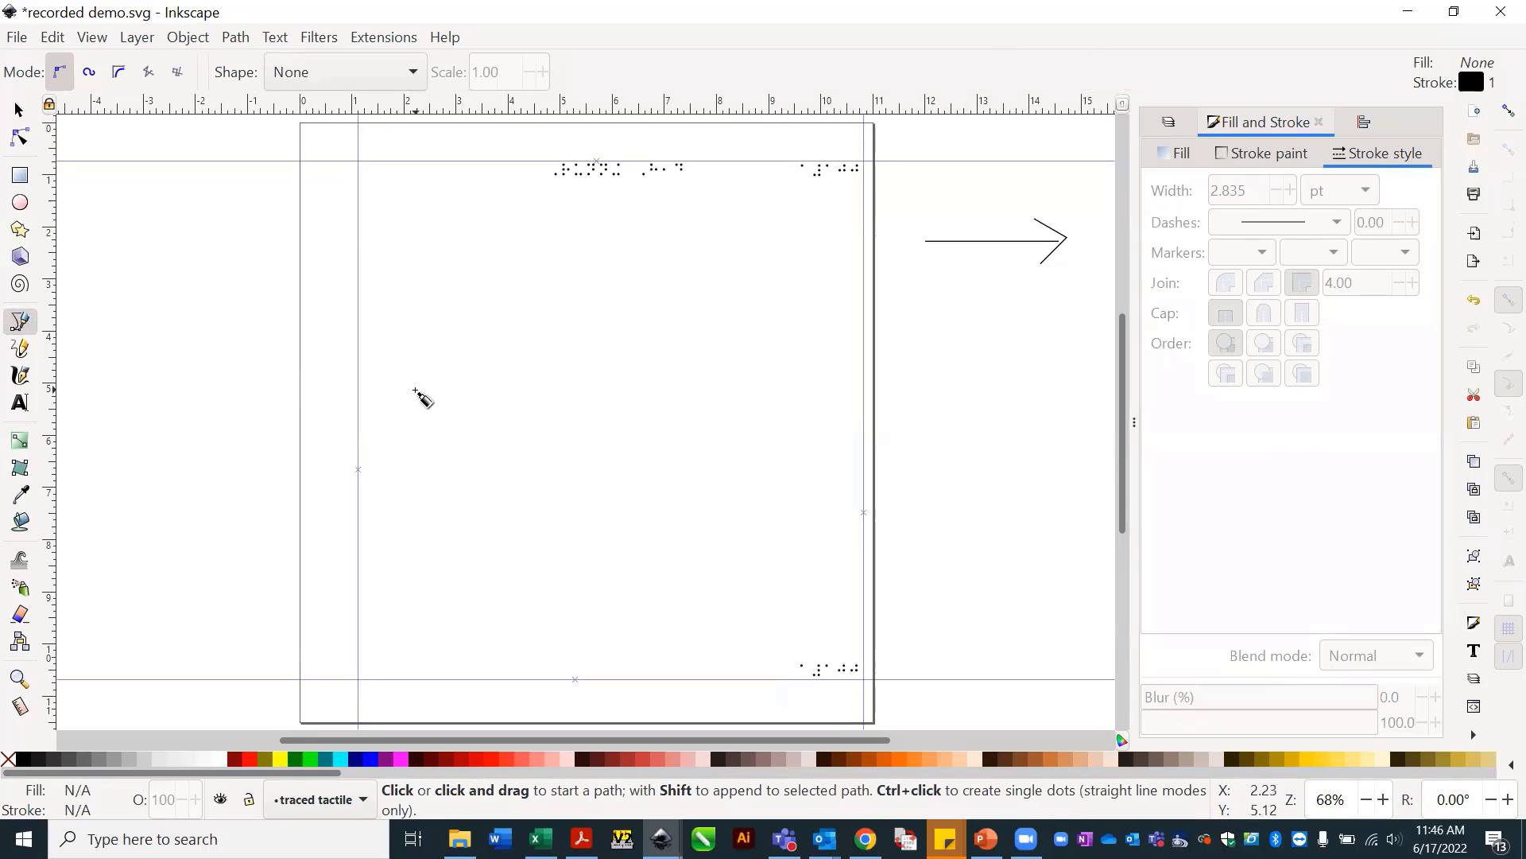
pyautogui.click(416, 390)
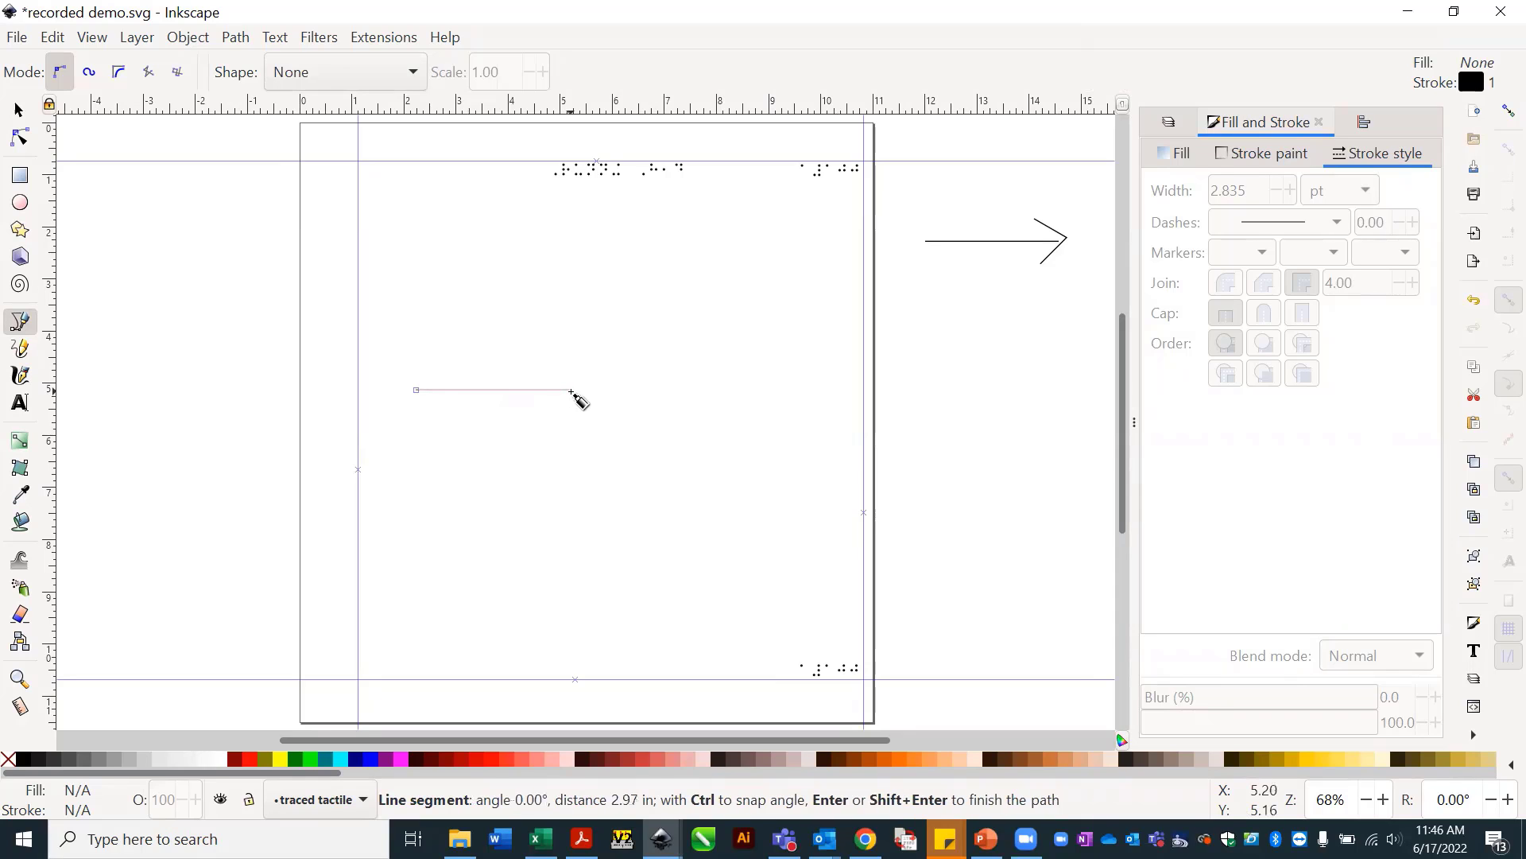
pyautogui.click(560, 390)
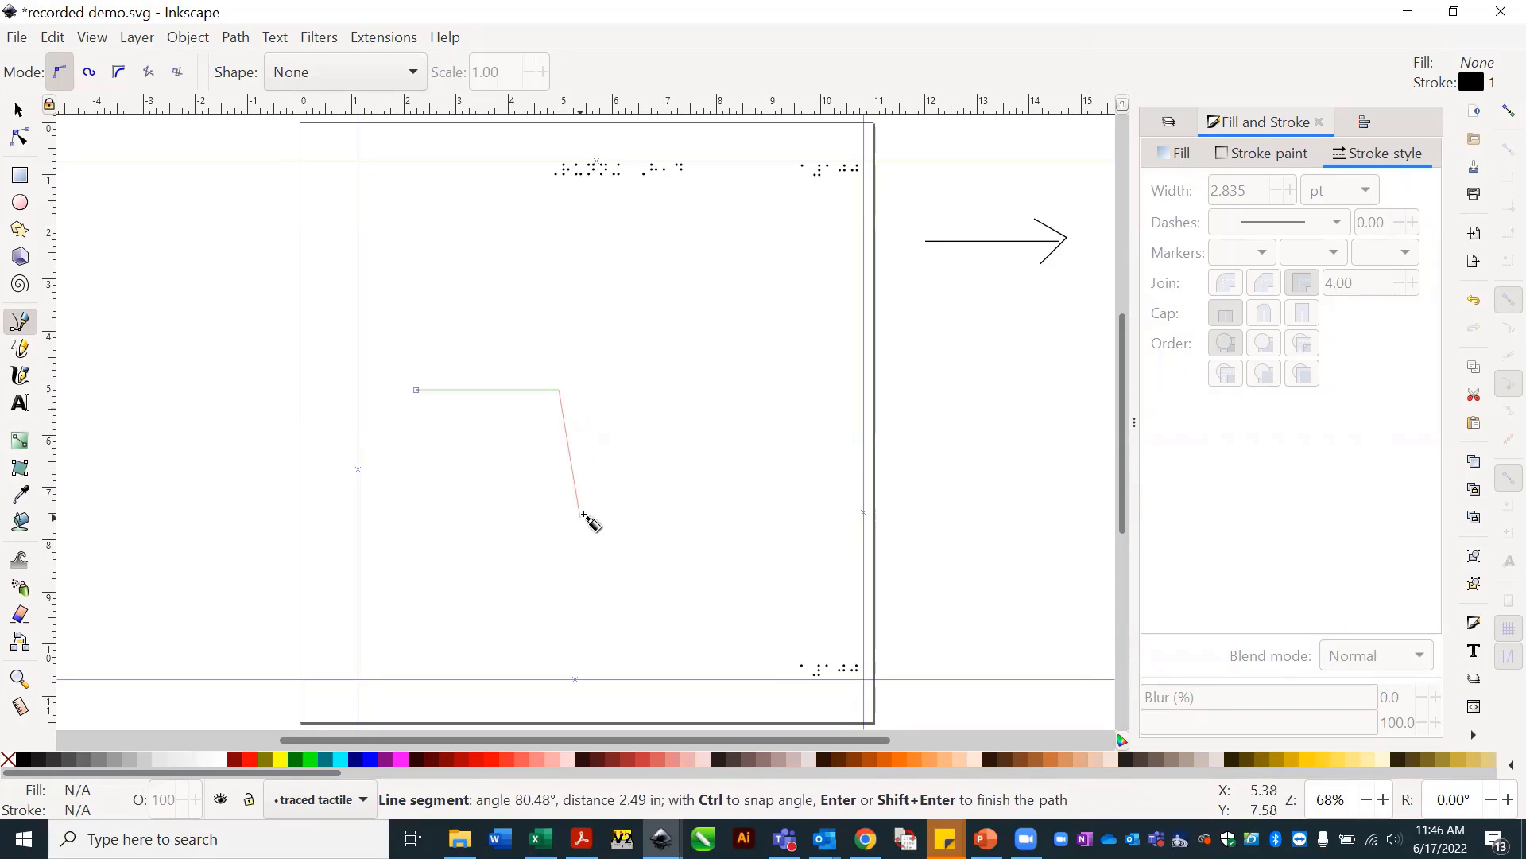
pyautogui.press('Return')
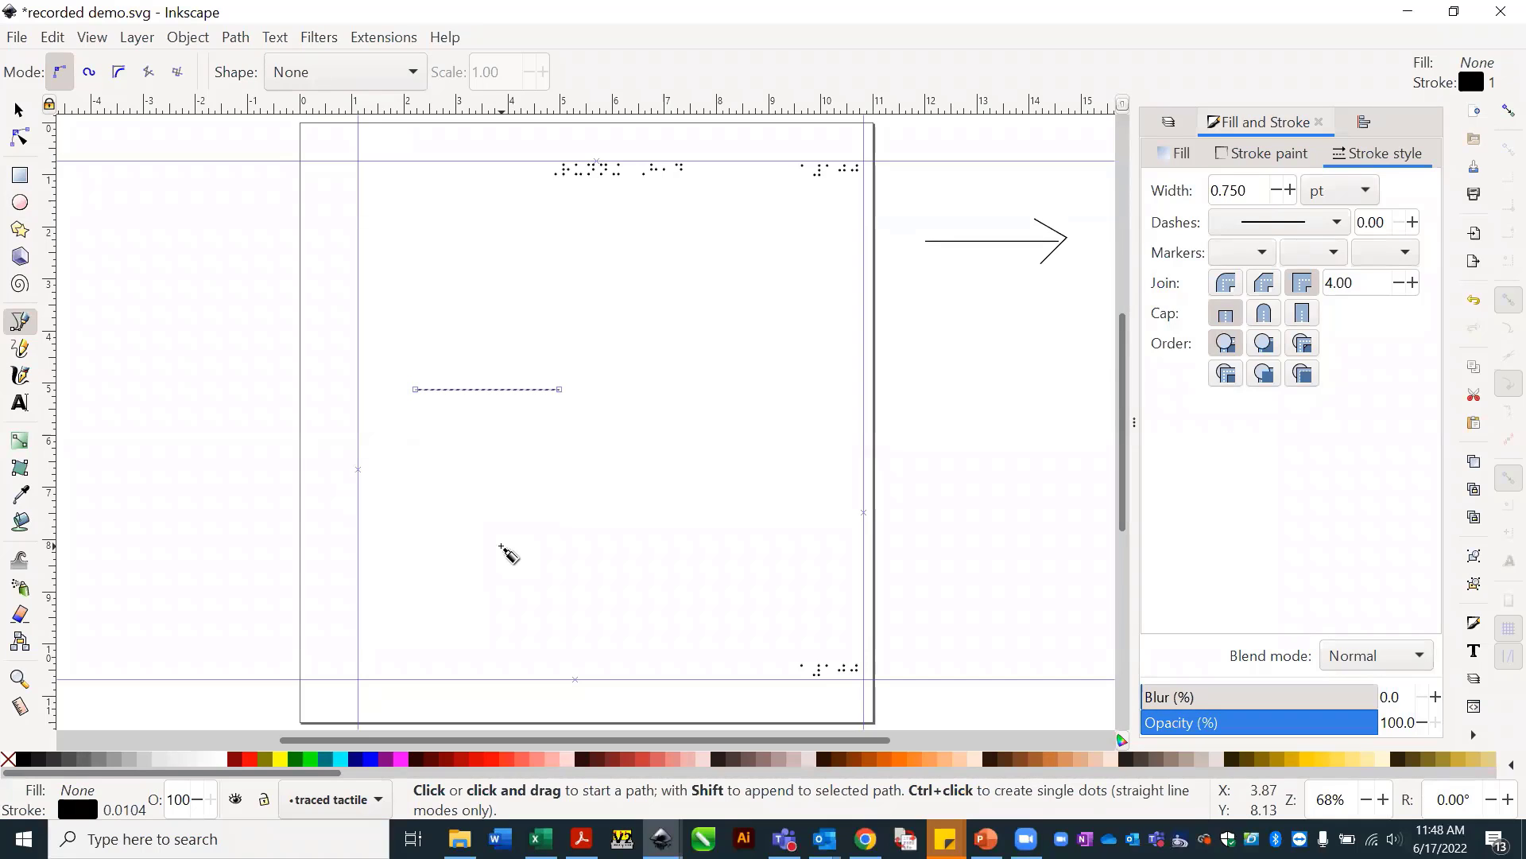
# Draw a tall, narrow triangle of straight segments about 2.08 in wide and 3.71 in high, with its base below the horizontal line.
pyautogui.click(502, 545)
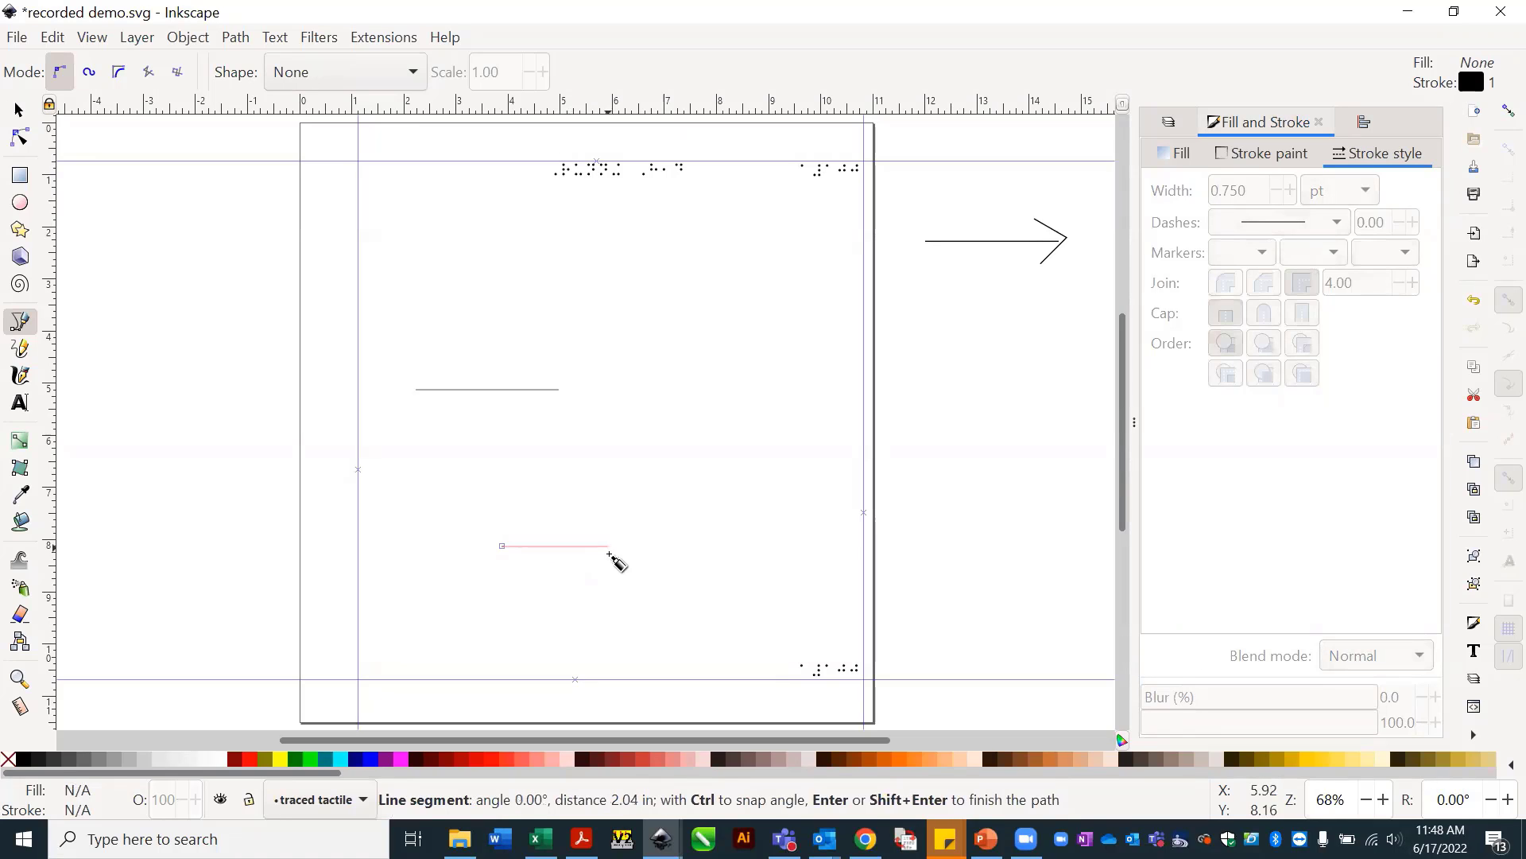
pyautogui.click(610, 545)
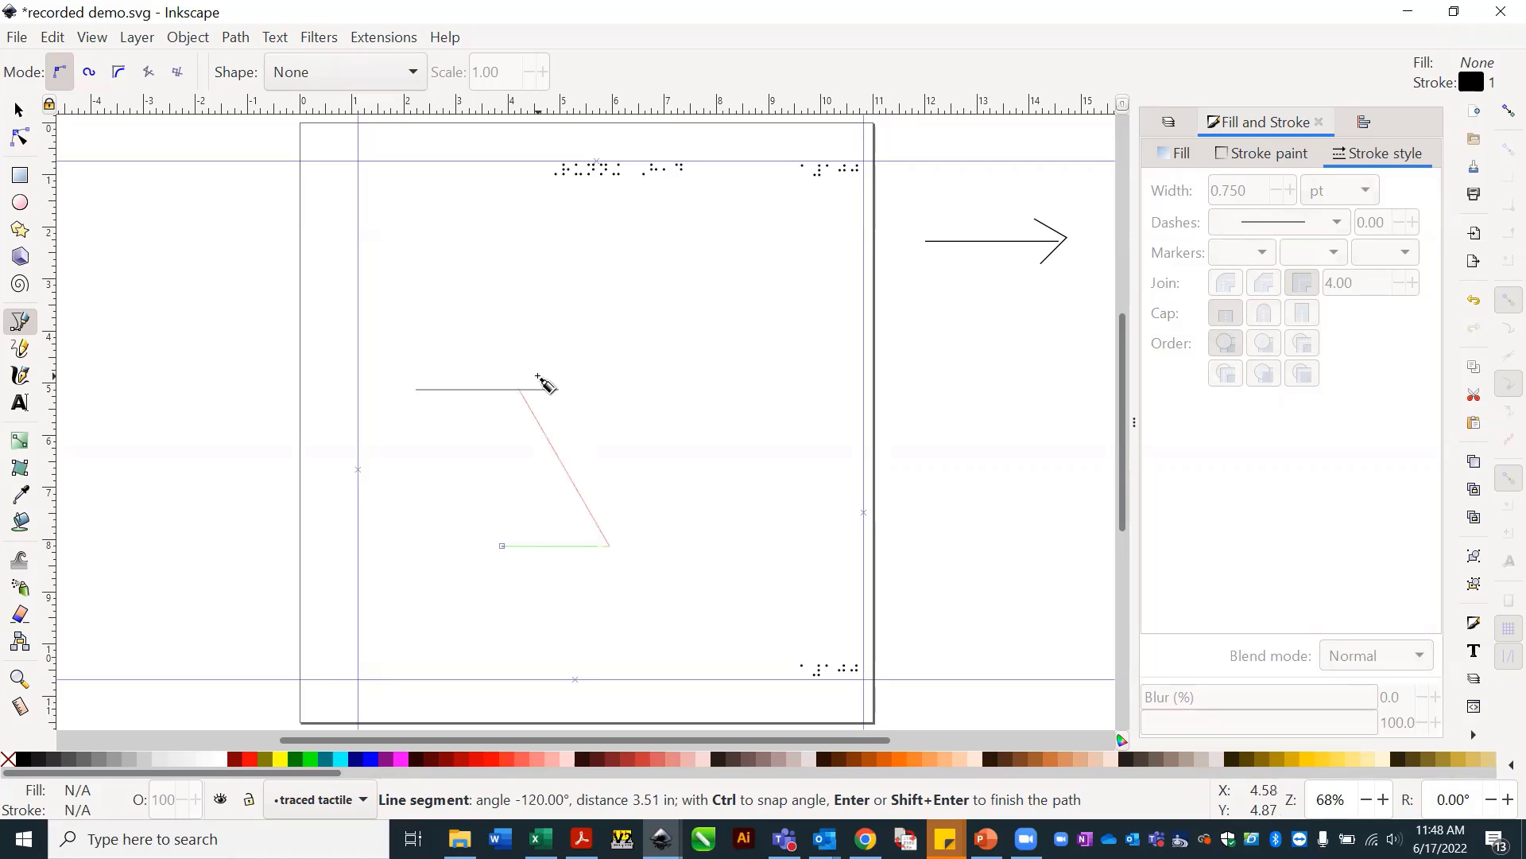
pyautogui.click(559, 356)
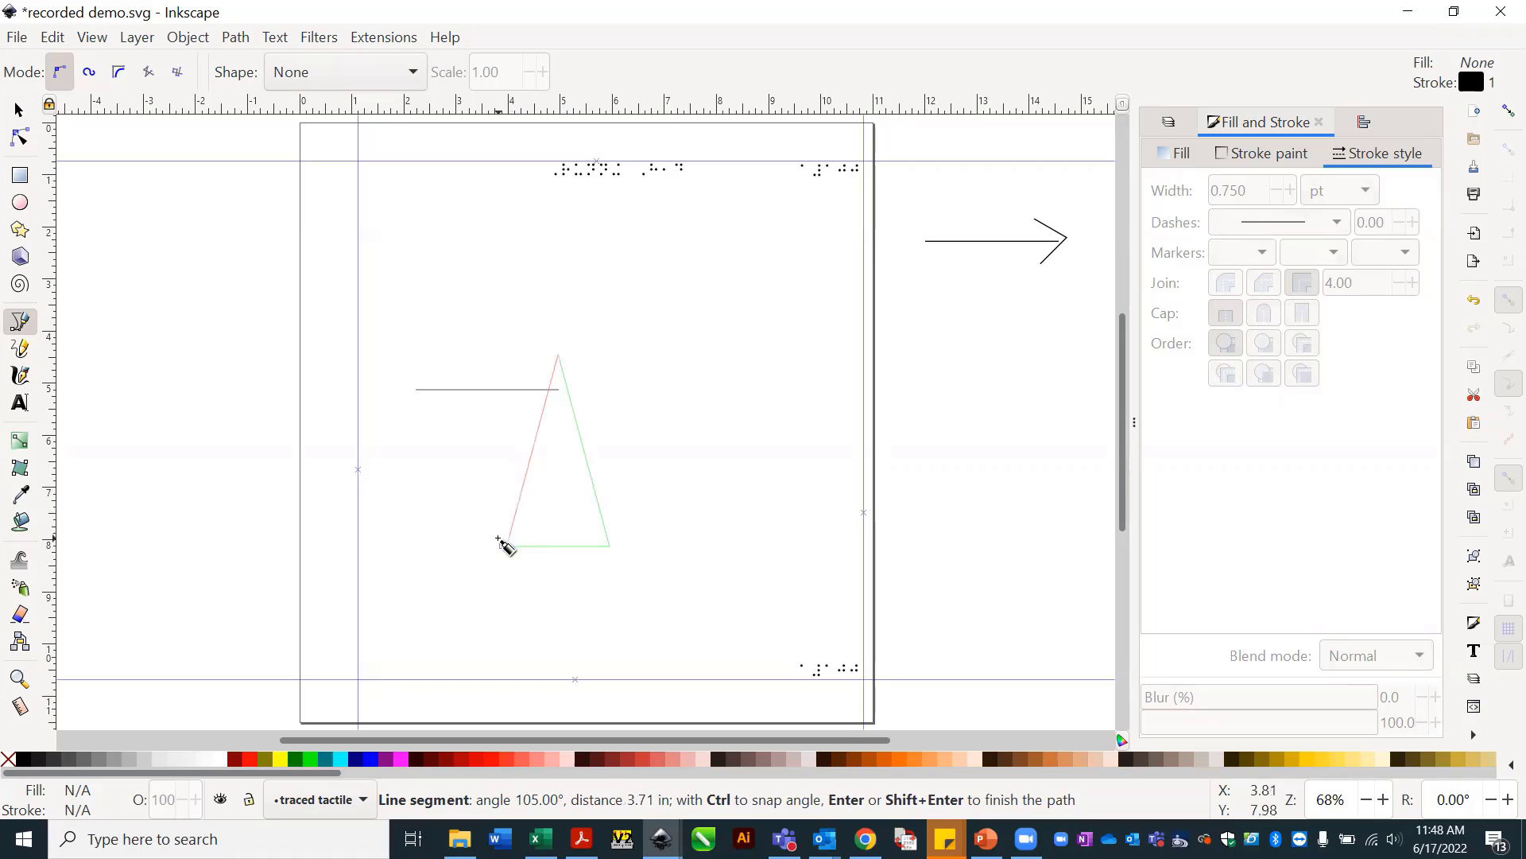
pyautogui.click(504, 545)
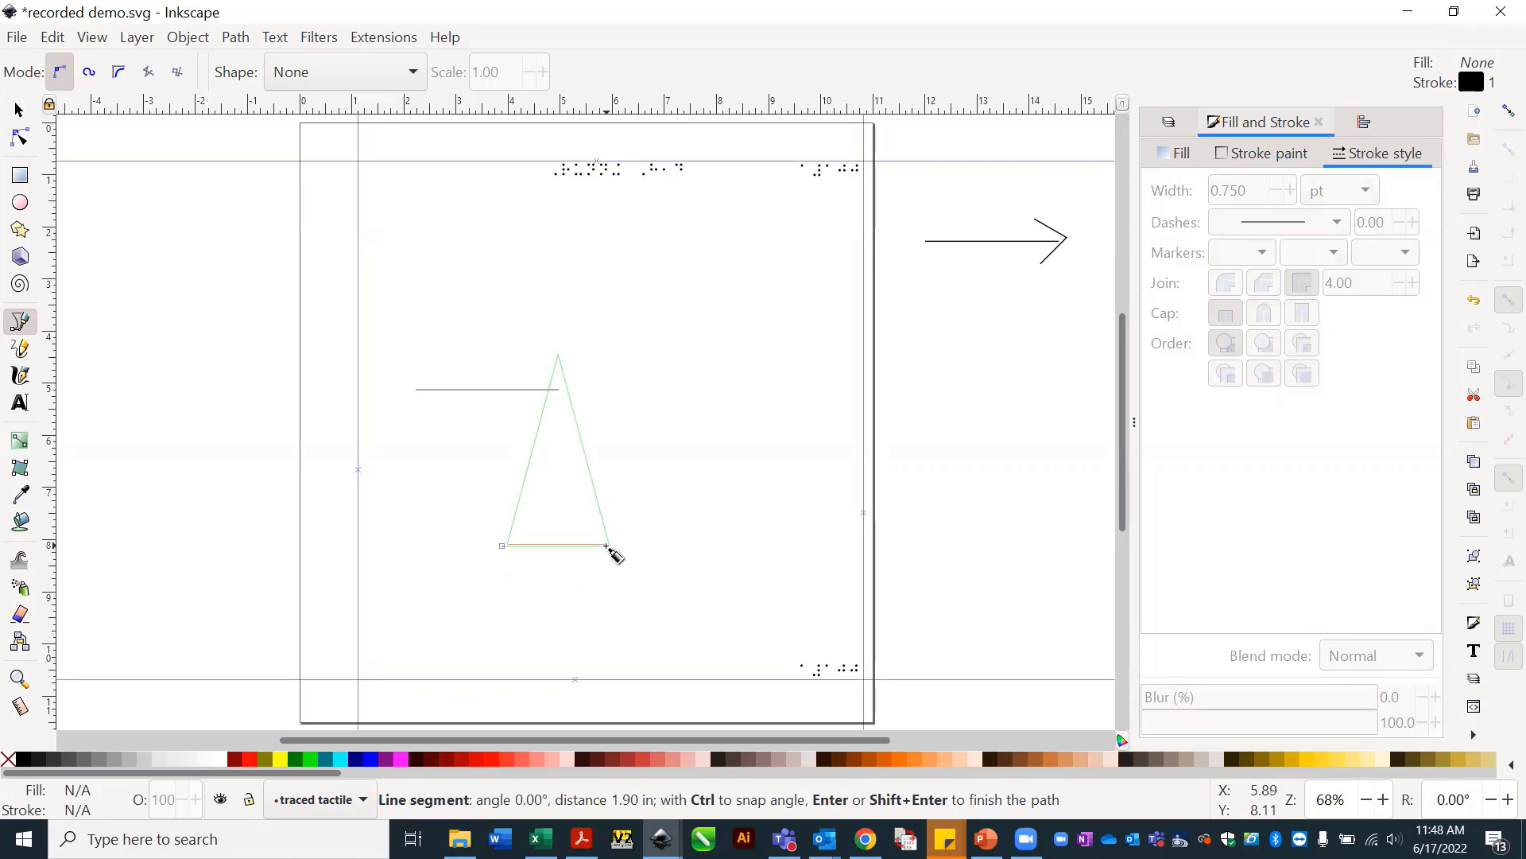
pyautogui.click(609, 545)
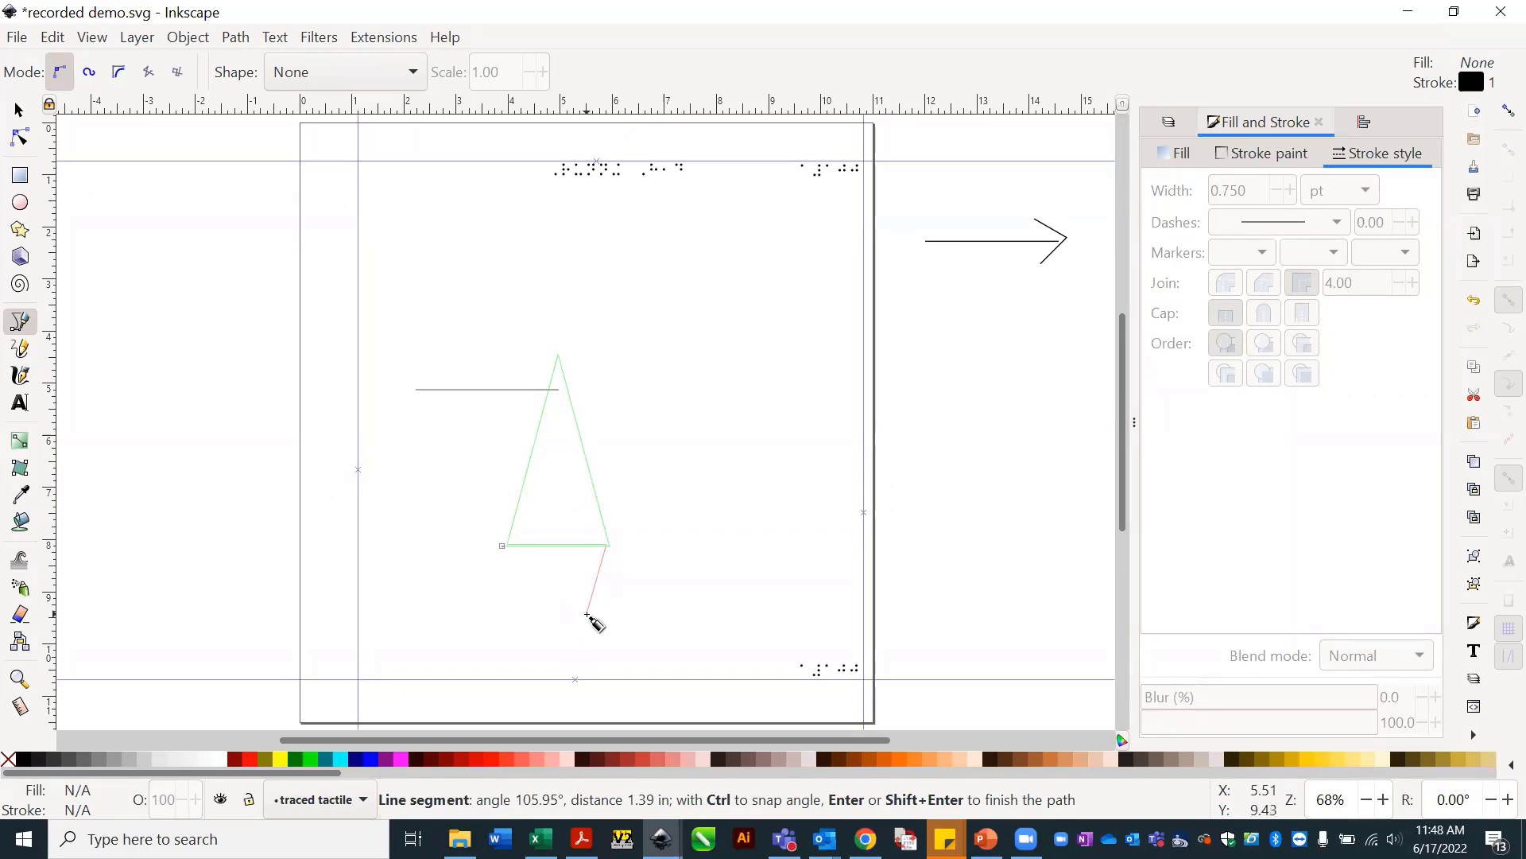
pyautogui.press('BackSpace')
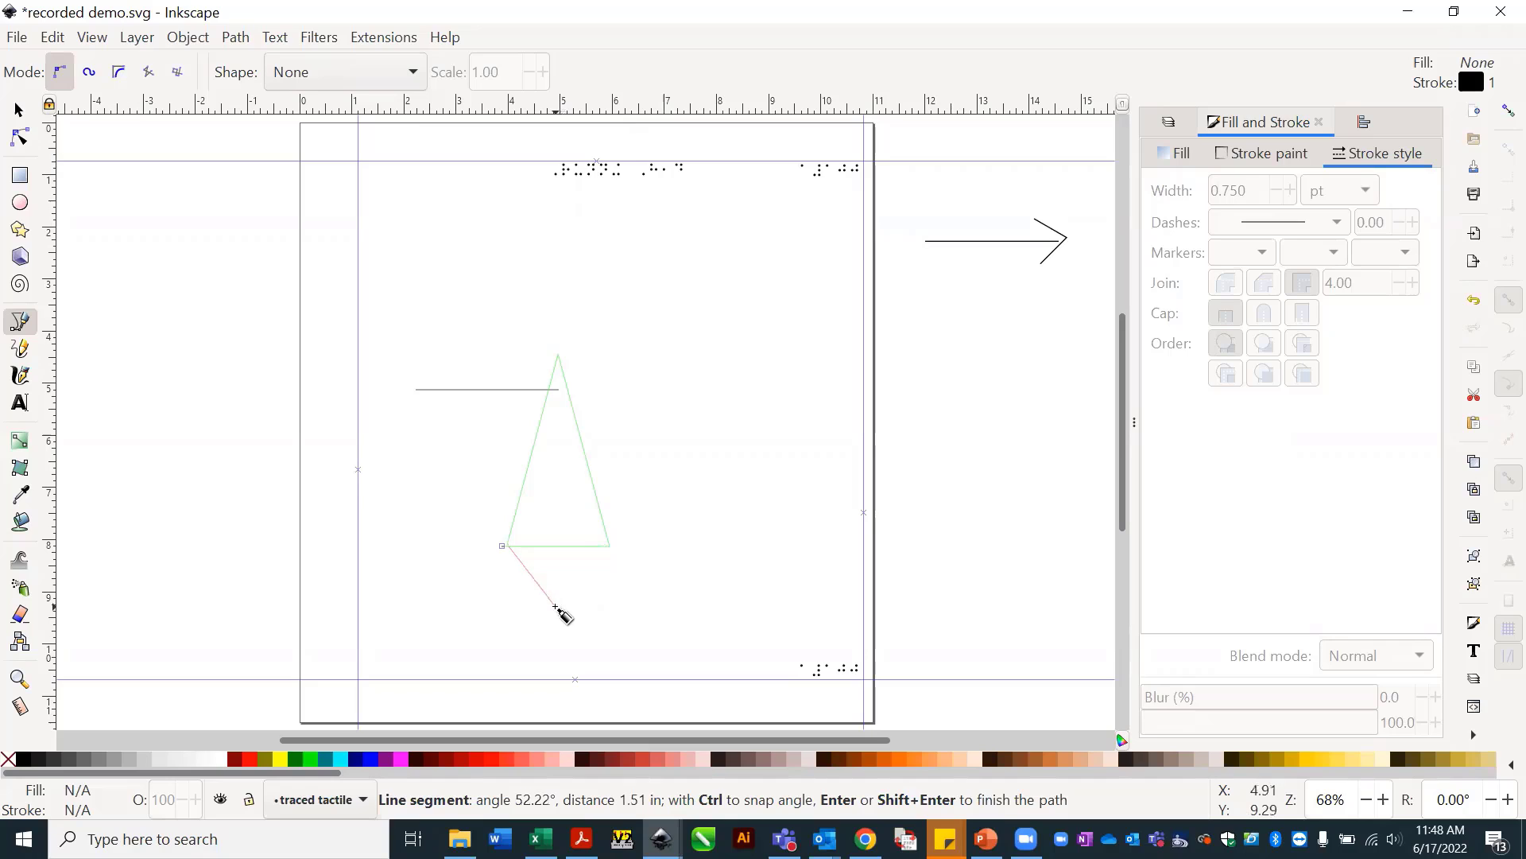
pyautogui.press('Return')
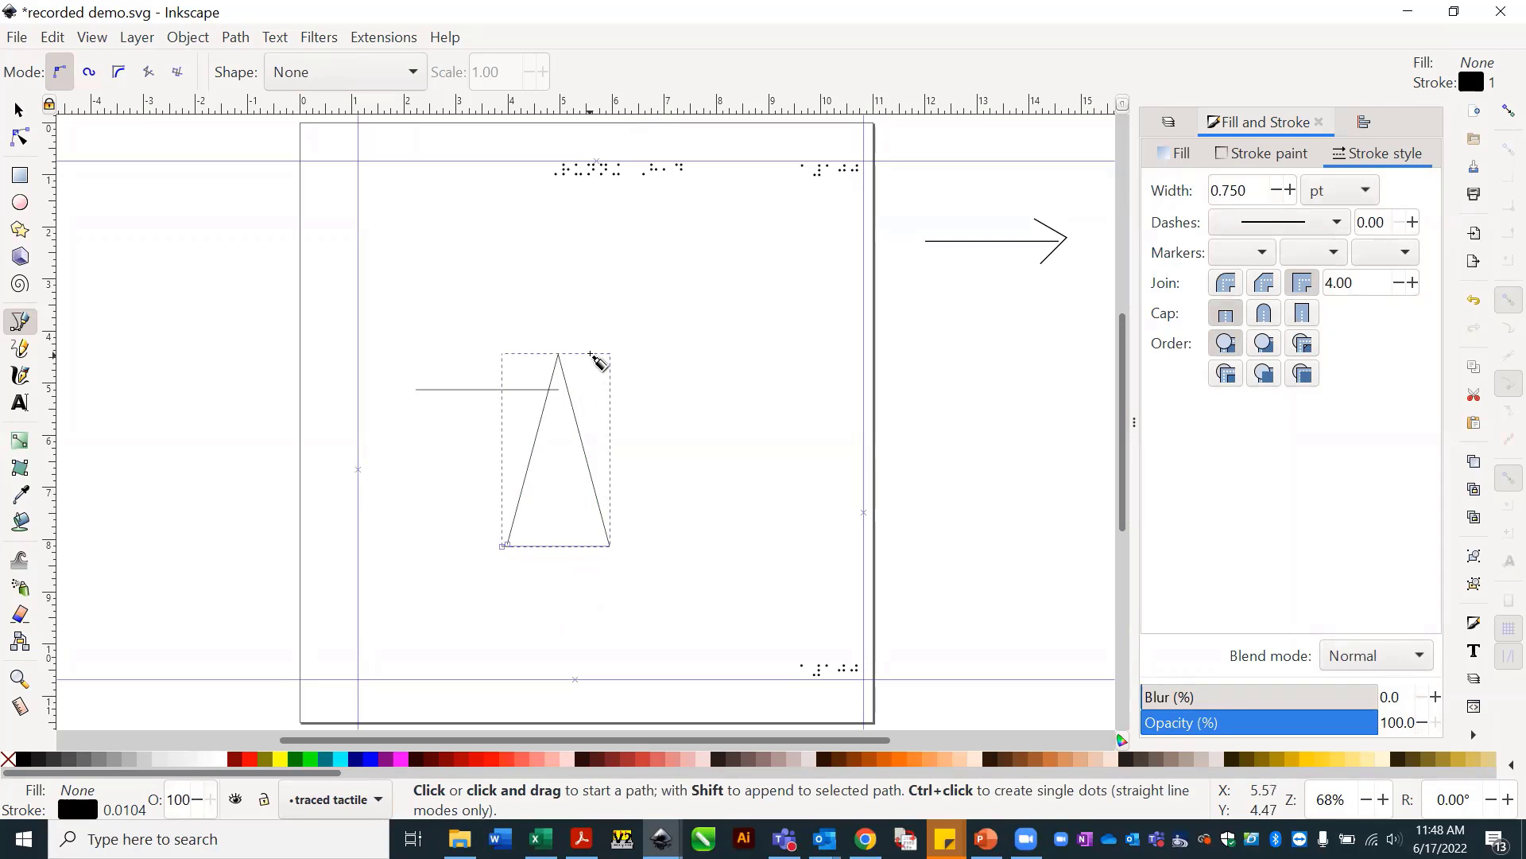
pyautogui.click(589, 353)
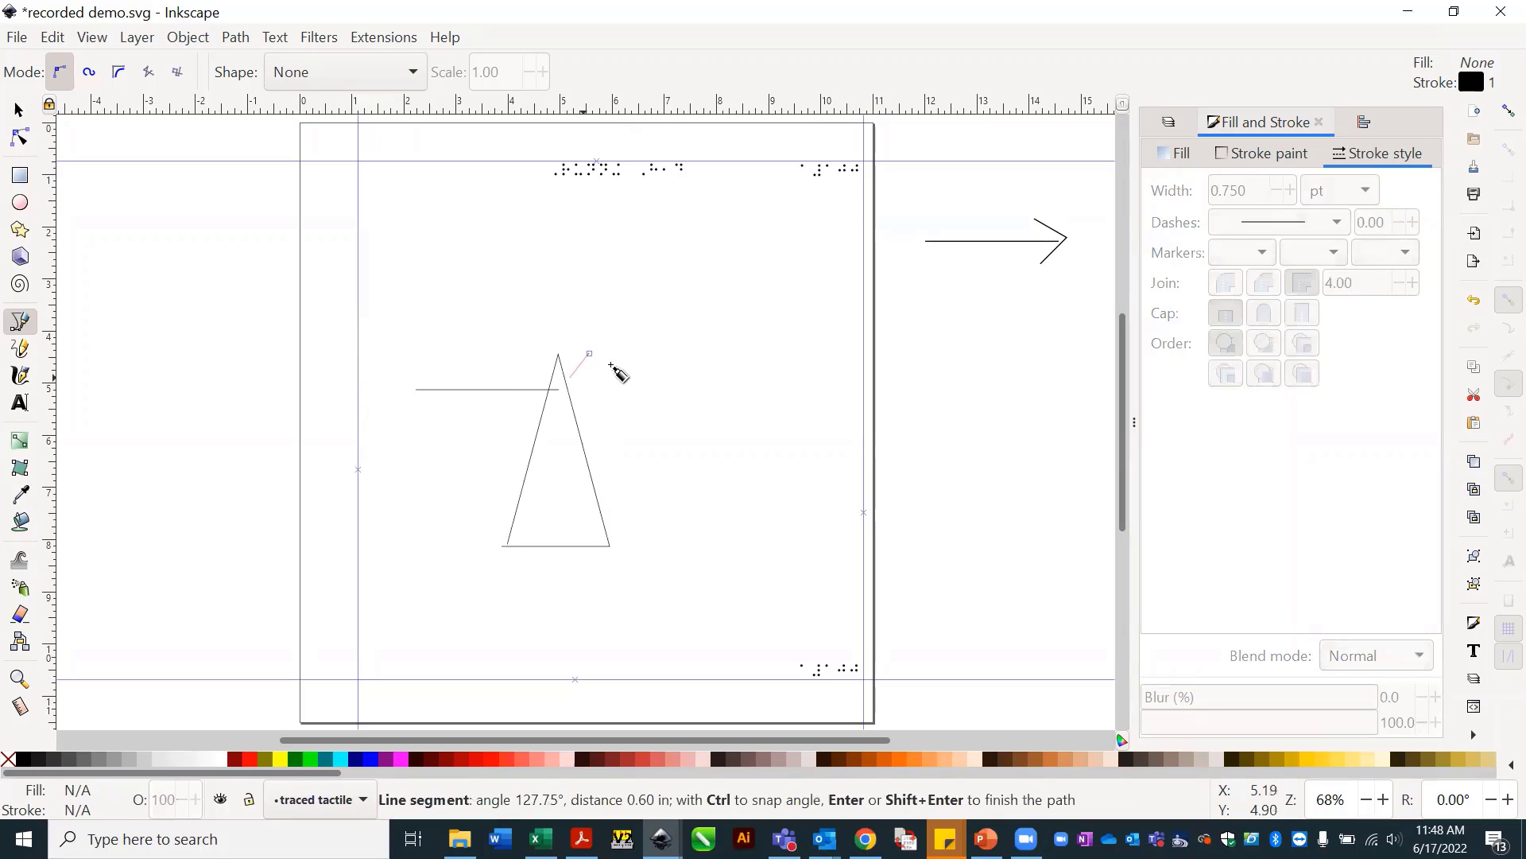
pyautogui.press('Escape')
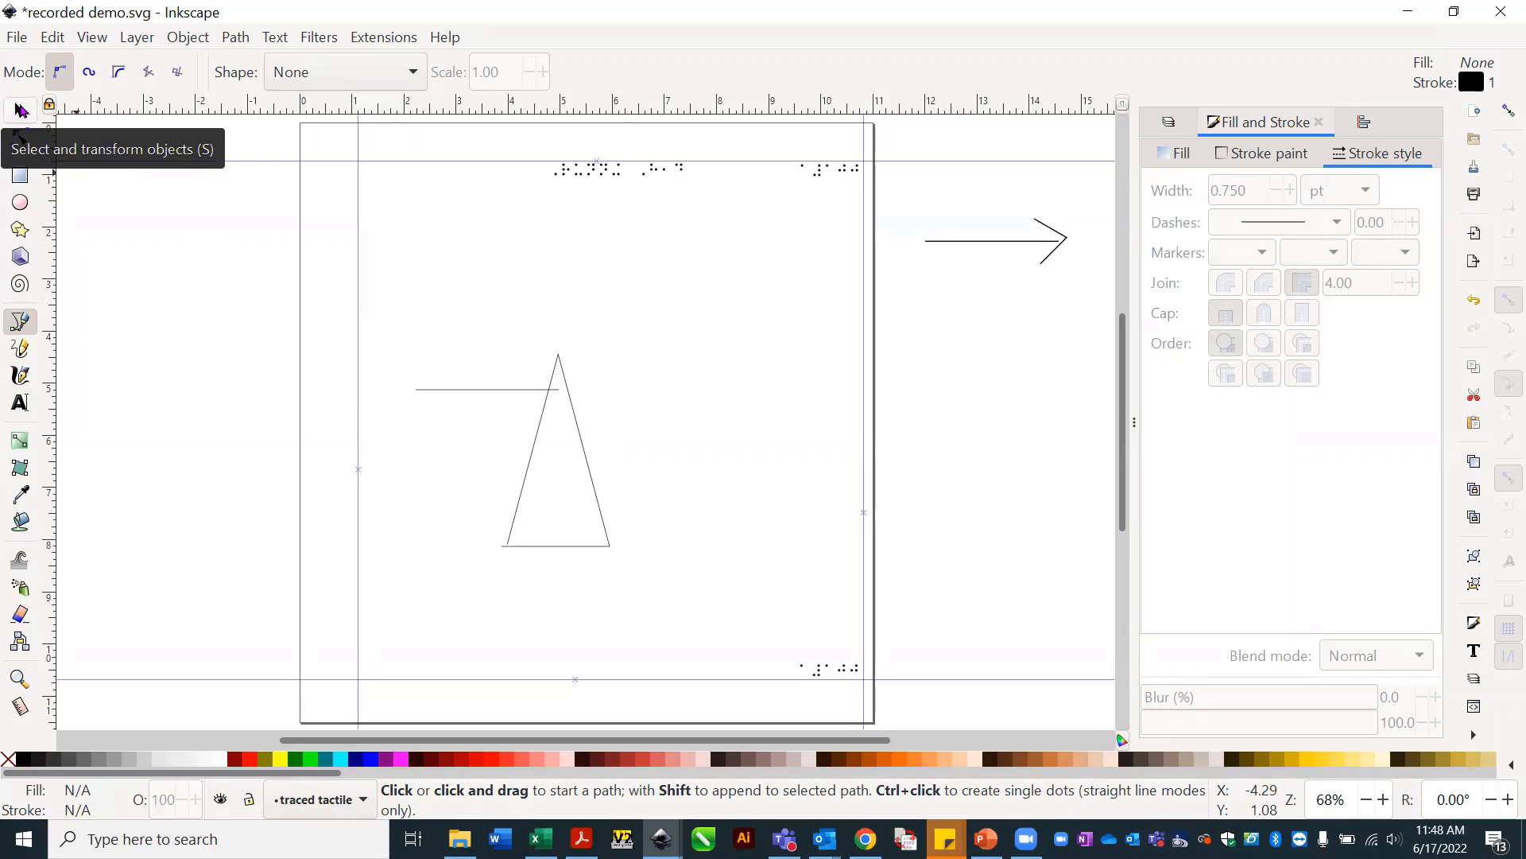
# Scale the triangle down around its centre to about 0.77 by 1.27 in, and fill it with medium grey.
pyautogui.click(20, 111)
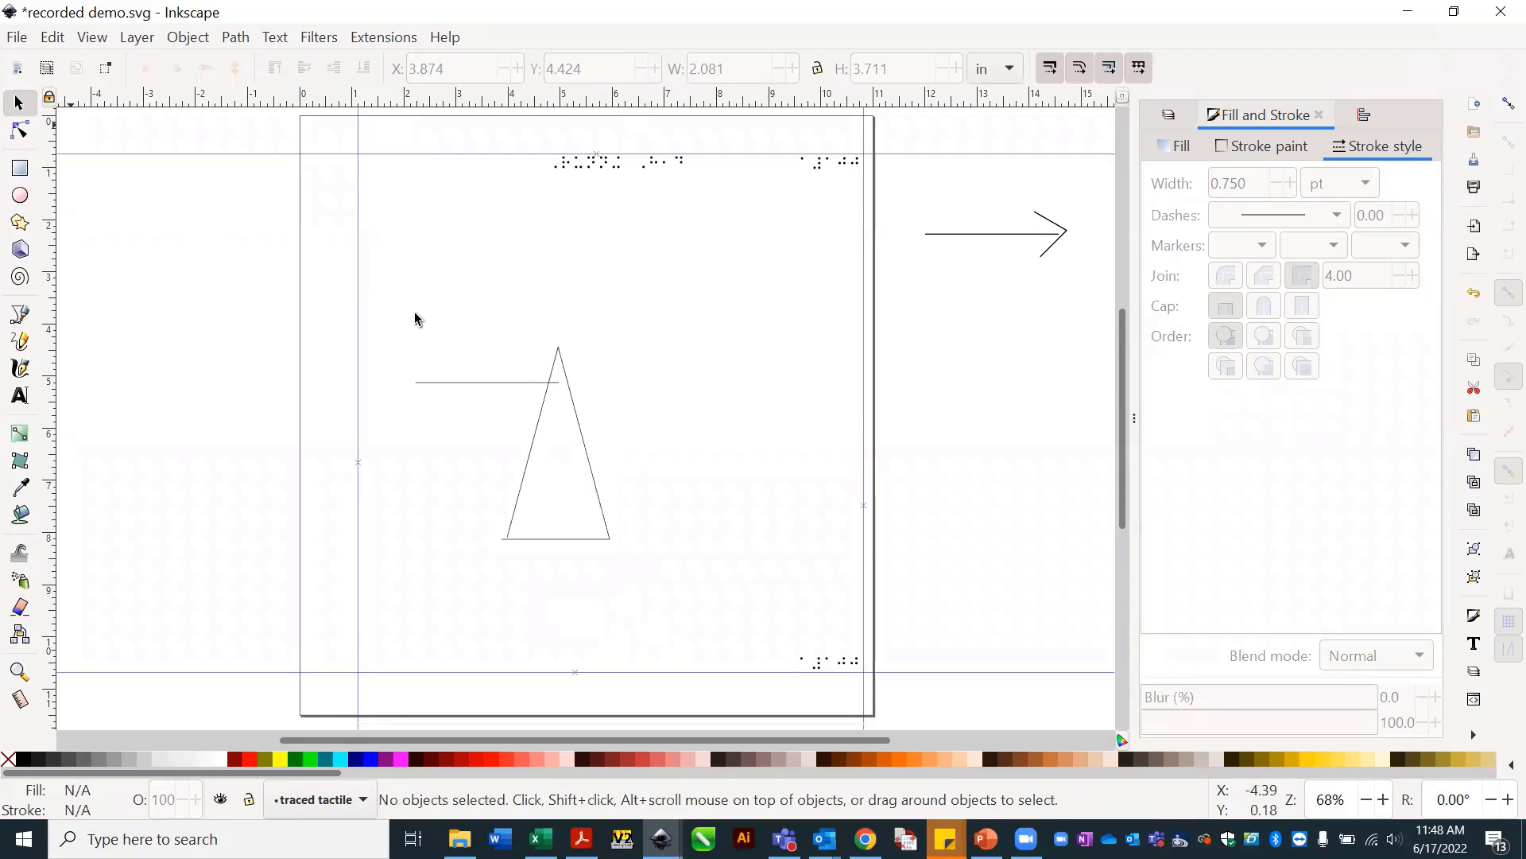
pyautogui.click(575, 403)
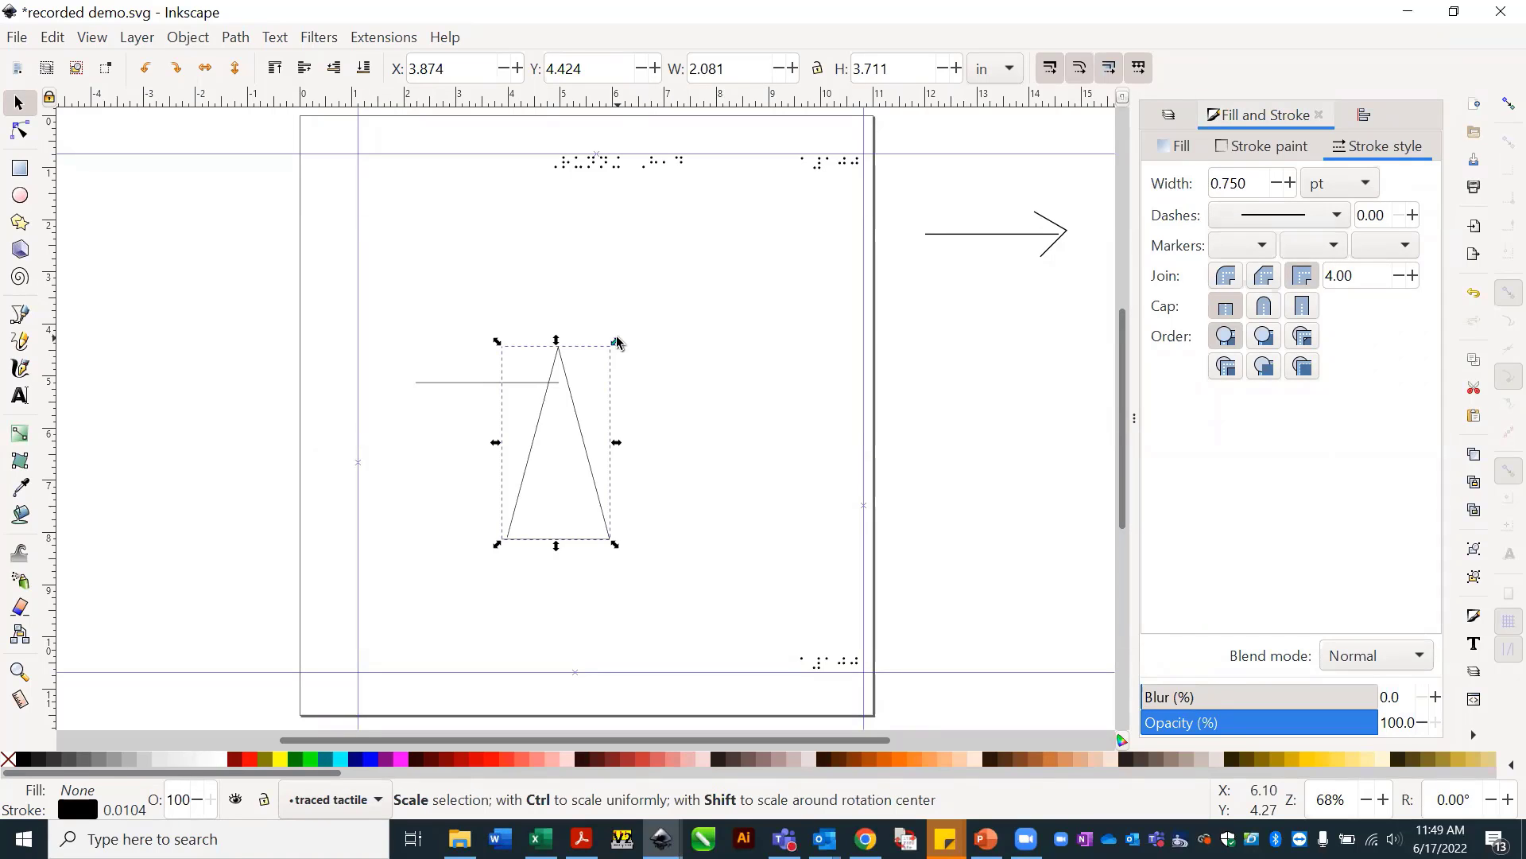
pyautogui.press('shift')
pyautogui.moveTo(616, 342); pyautogui.dragTo(584, 406)
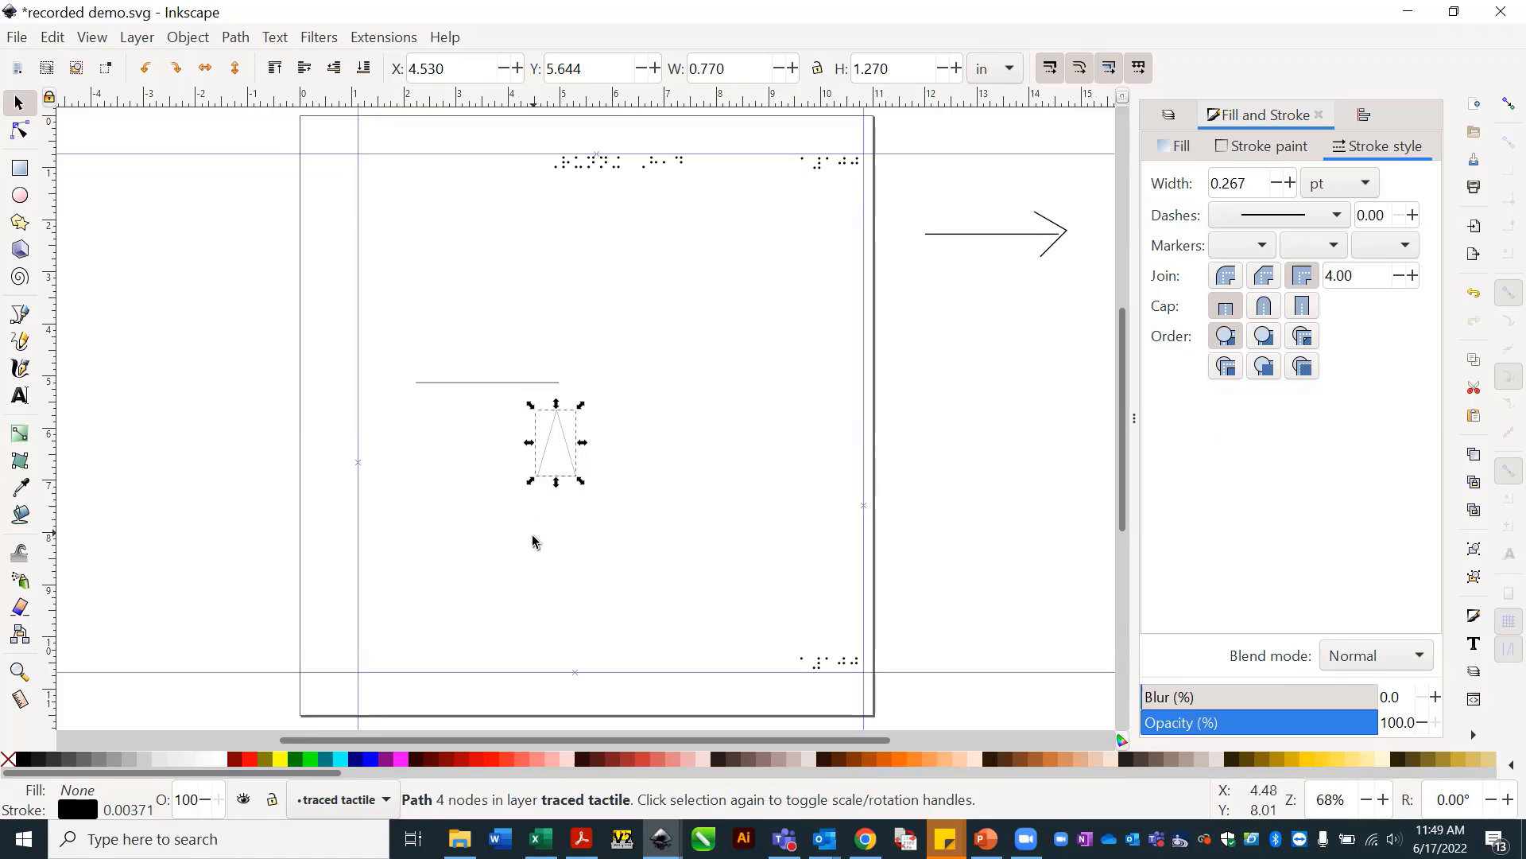
pyautogui.click(113, 762)
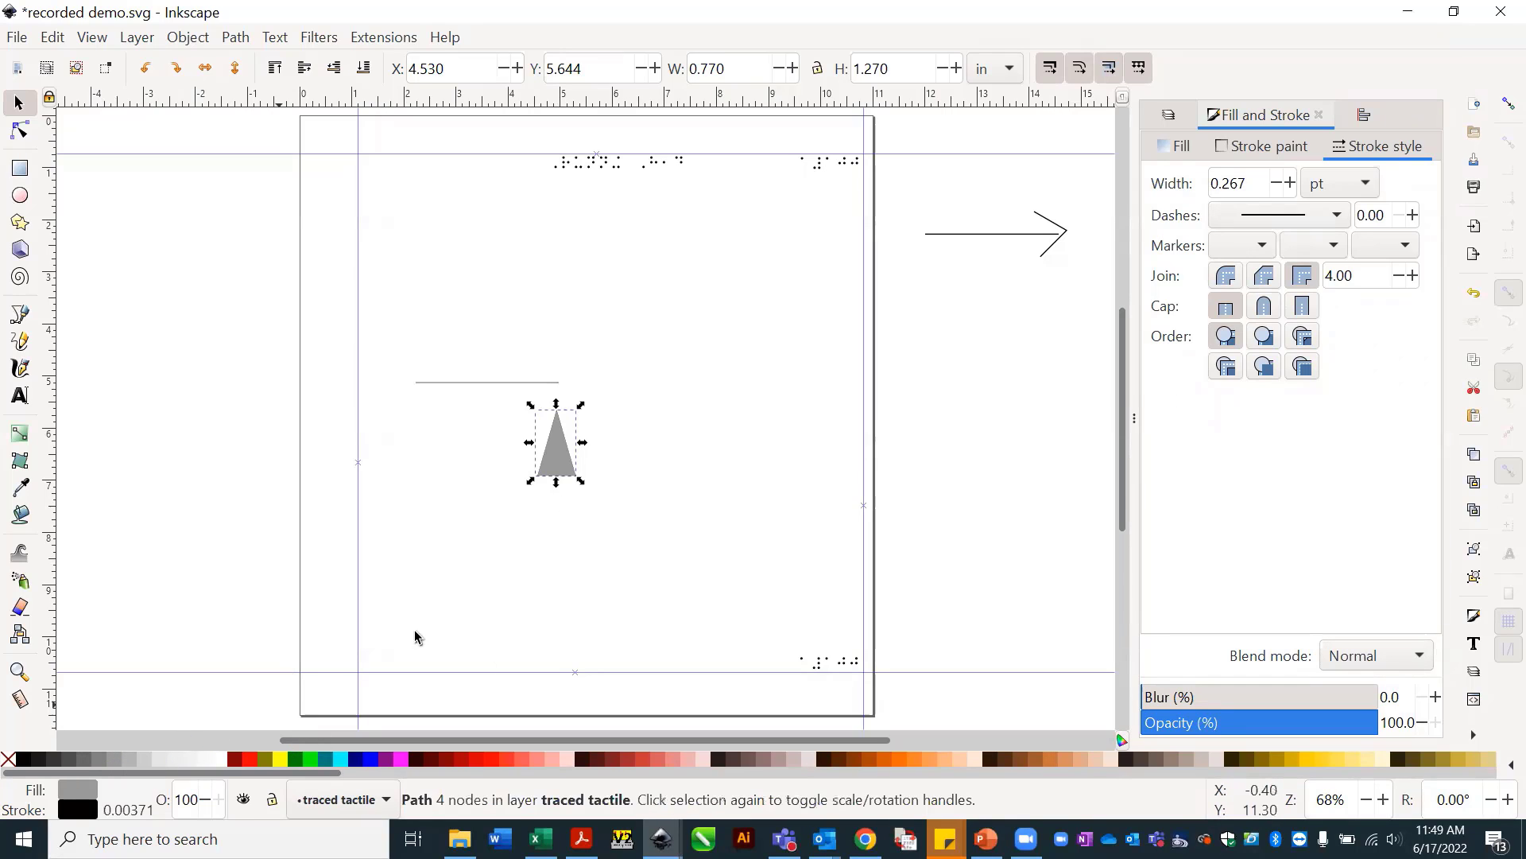
# Rotate the grey triangle about 90° clockwise to point right, and place it beside the line's right end at about X 5.26 in, Y 4.78 in.
pyautogui.click(560, 463)
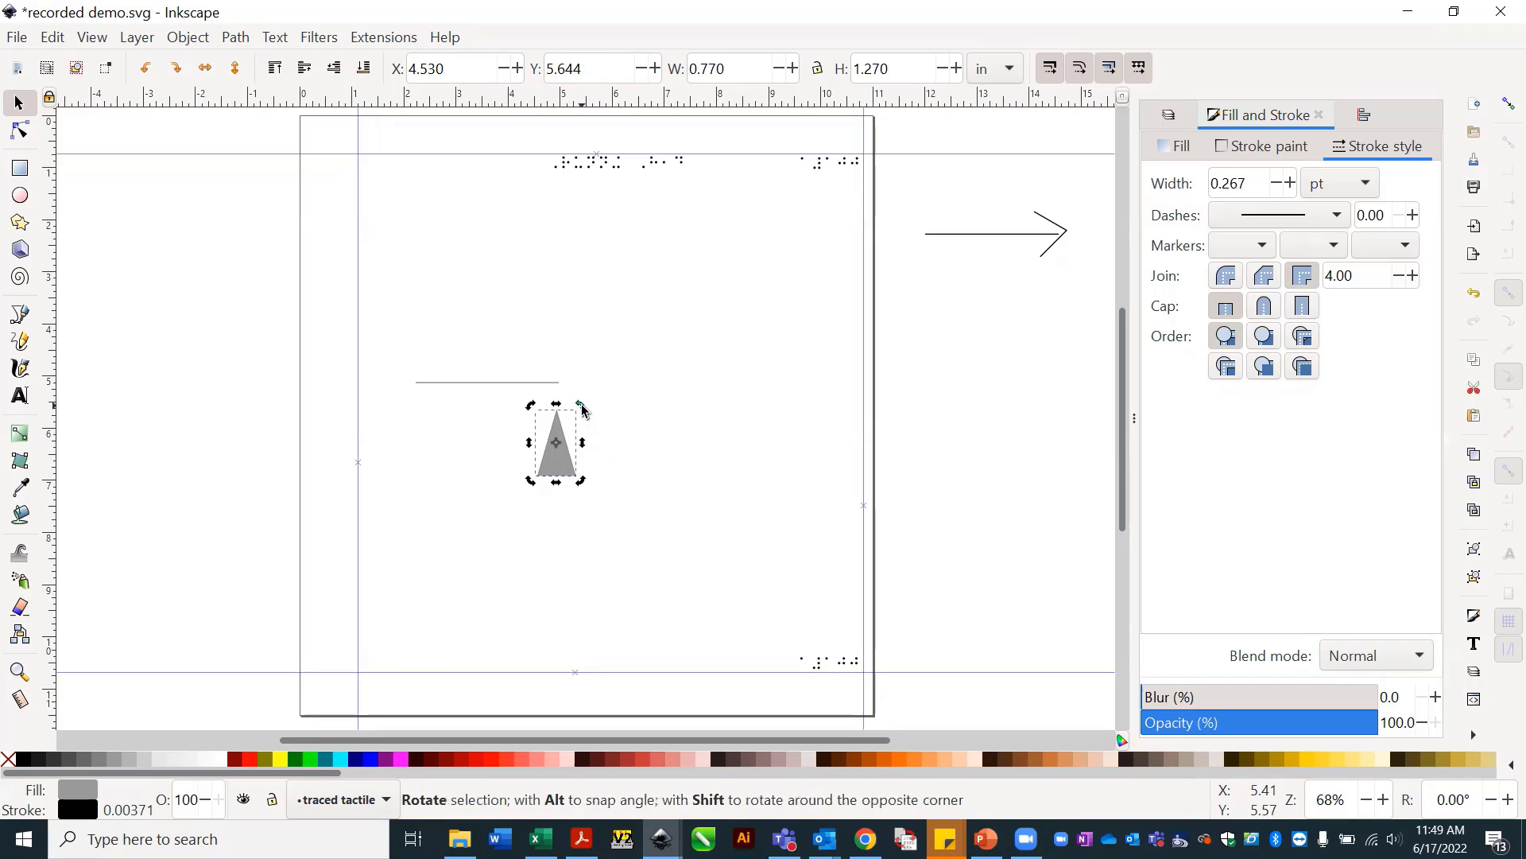
pyautogui.moveTo(582, 416); pyautogui.dragTo(605, 476)
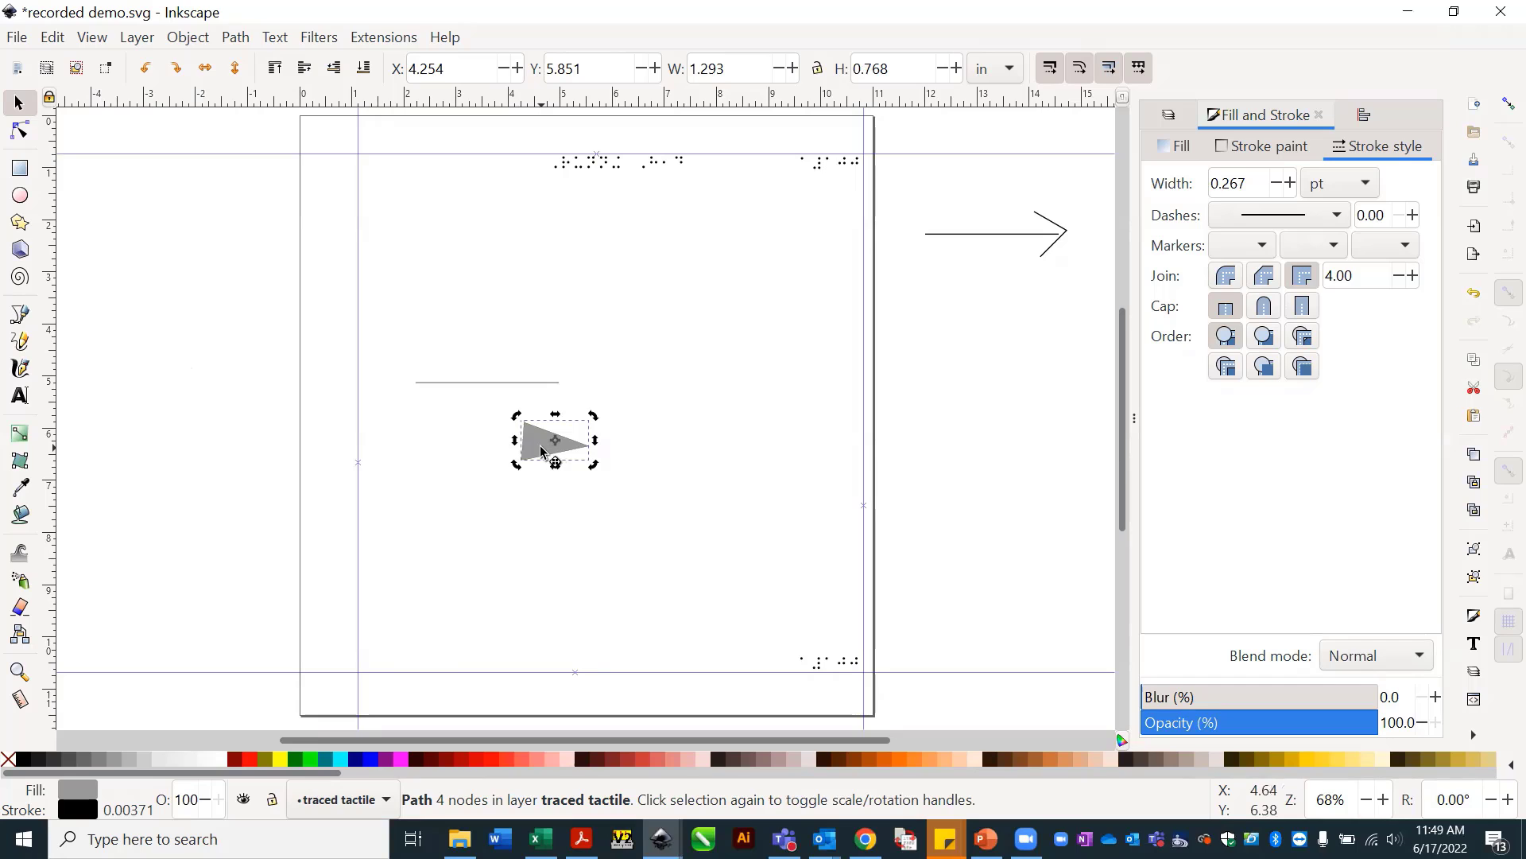
pyautogui.moveTo(541, 451); pyautogui.dragTo(600, 397)
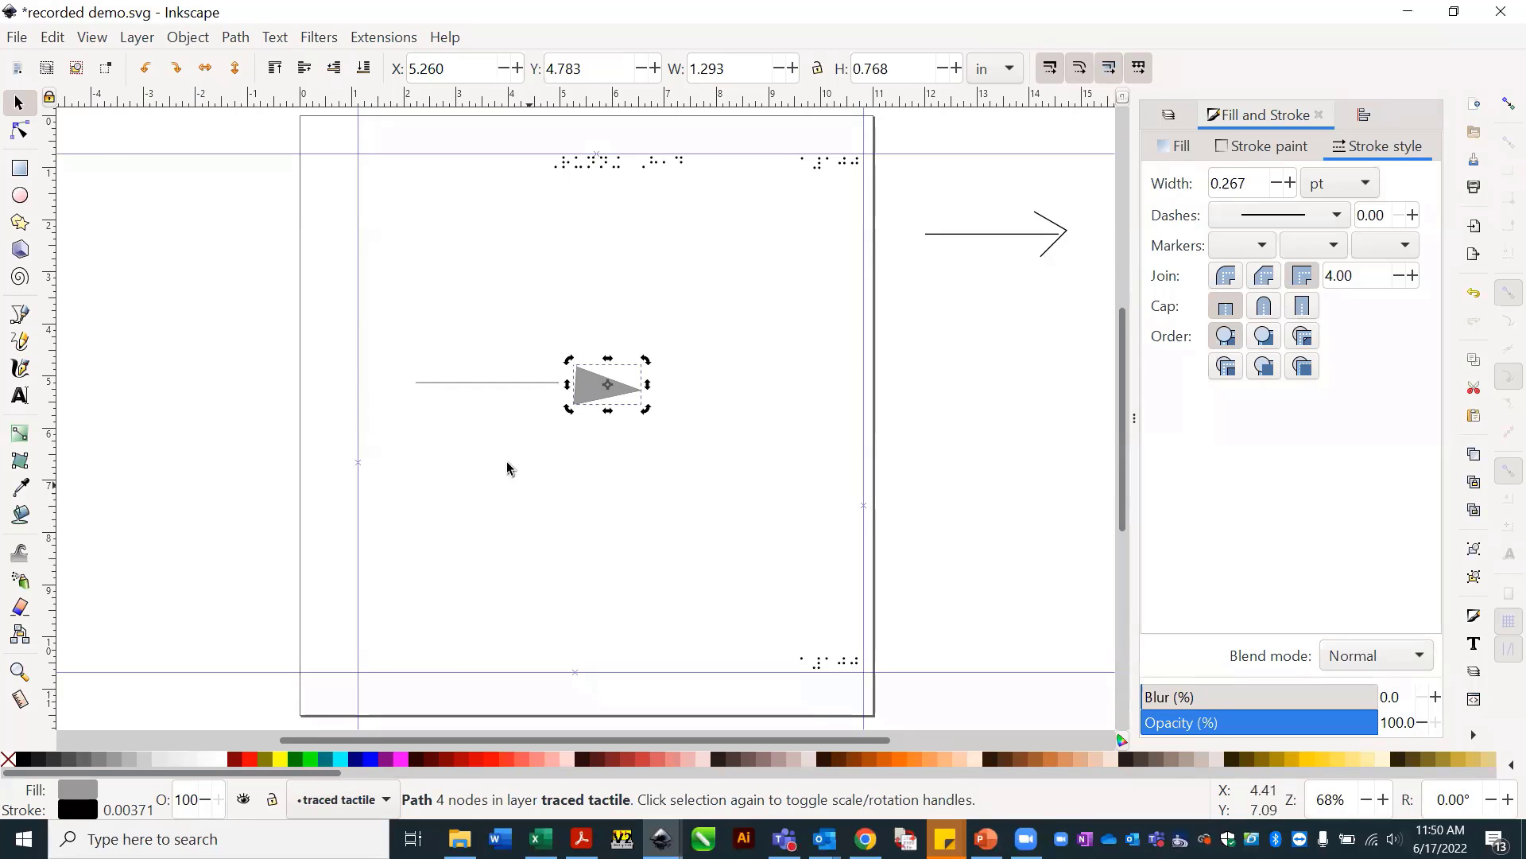
# Centre the line and the grey triangle on the horizontal axis relative to the selection area, and deselect them.
pyautogui.moveTo(381, 314); pyautogui.dragTo(714, 477)
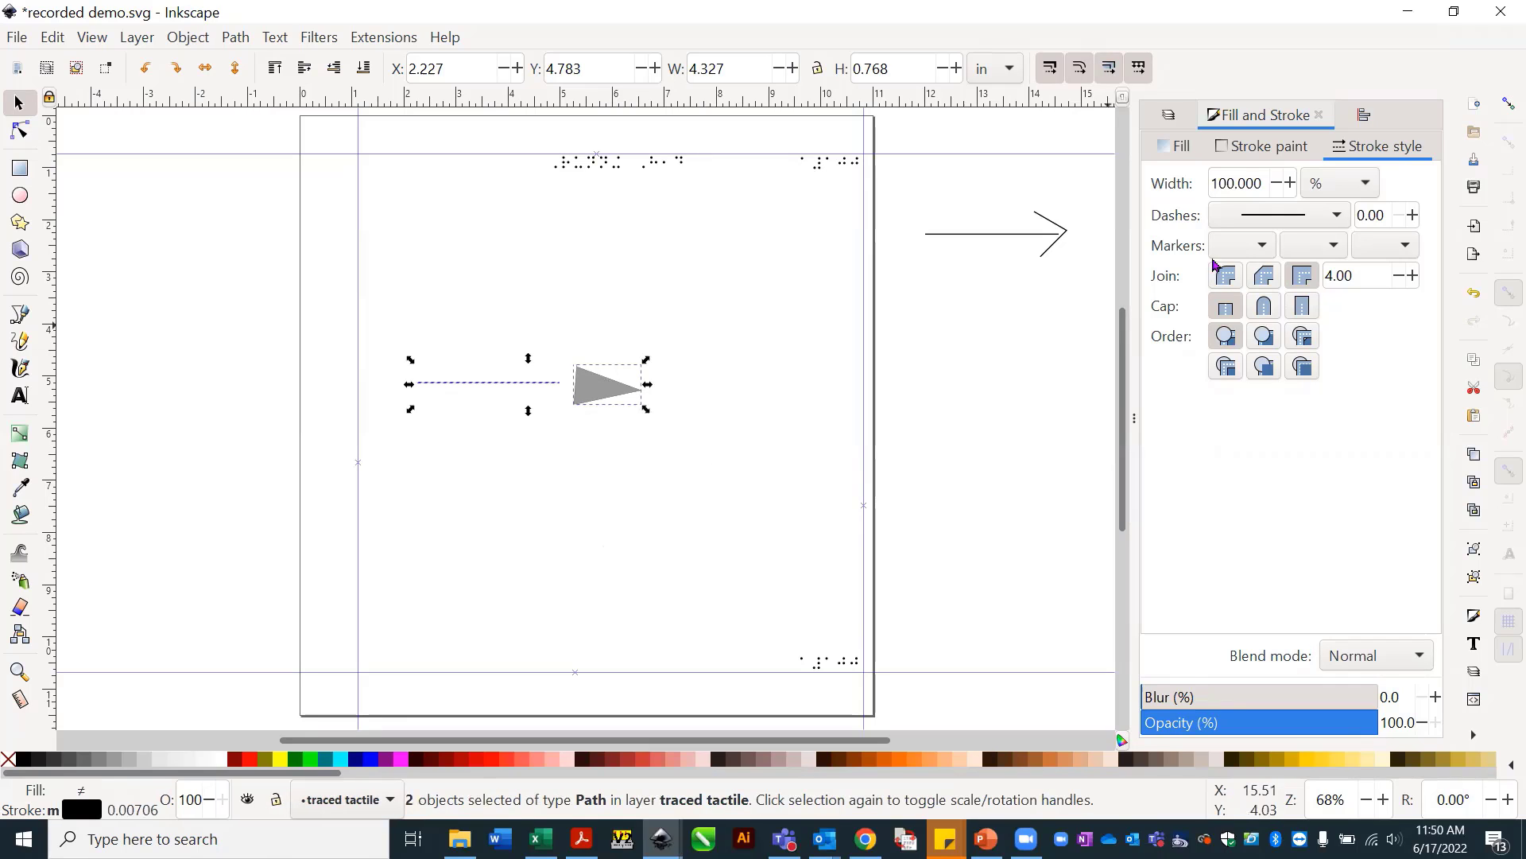
pyautogui.click(1362, 117)
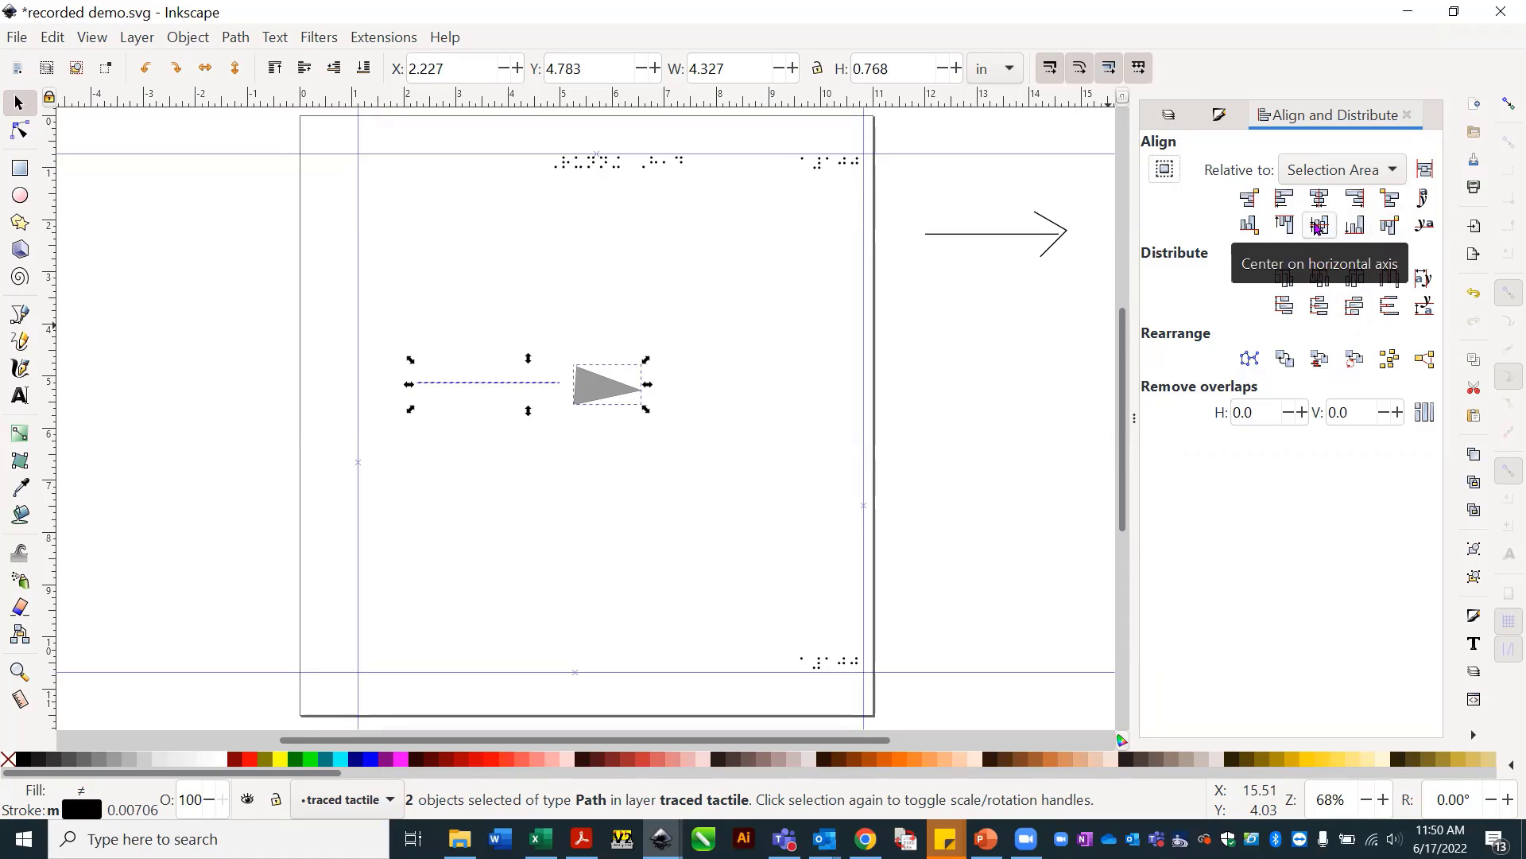
pyautogui.click(1318, 226)
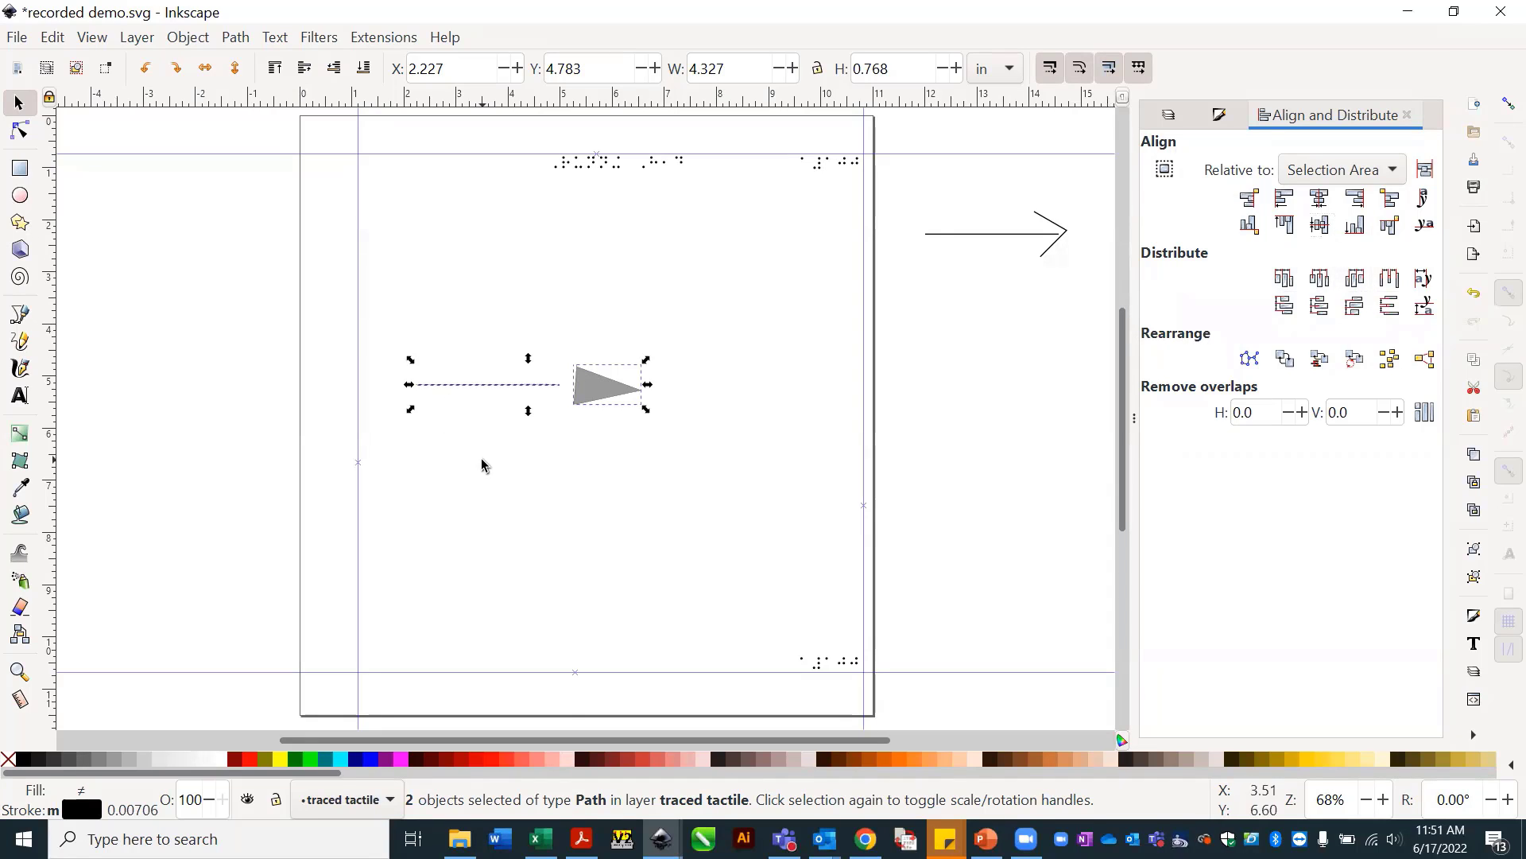
pyautogui.click(477, 422)
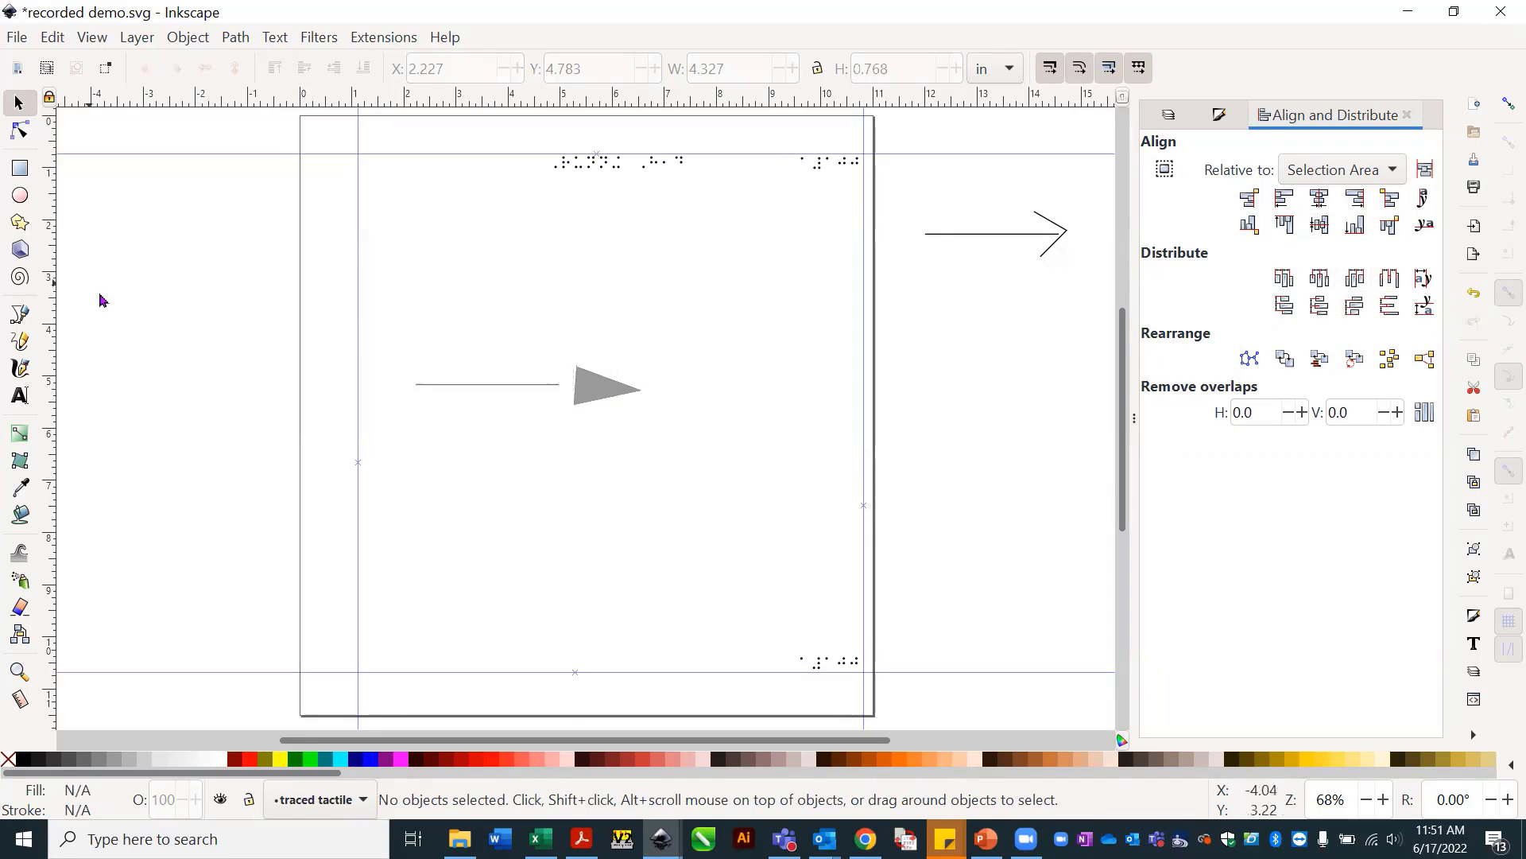
# Nudge the horizontal line right to about X 2.50 in so that its end meets the grey triangle.
pyautogui.click(472, 389)
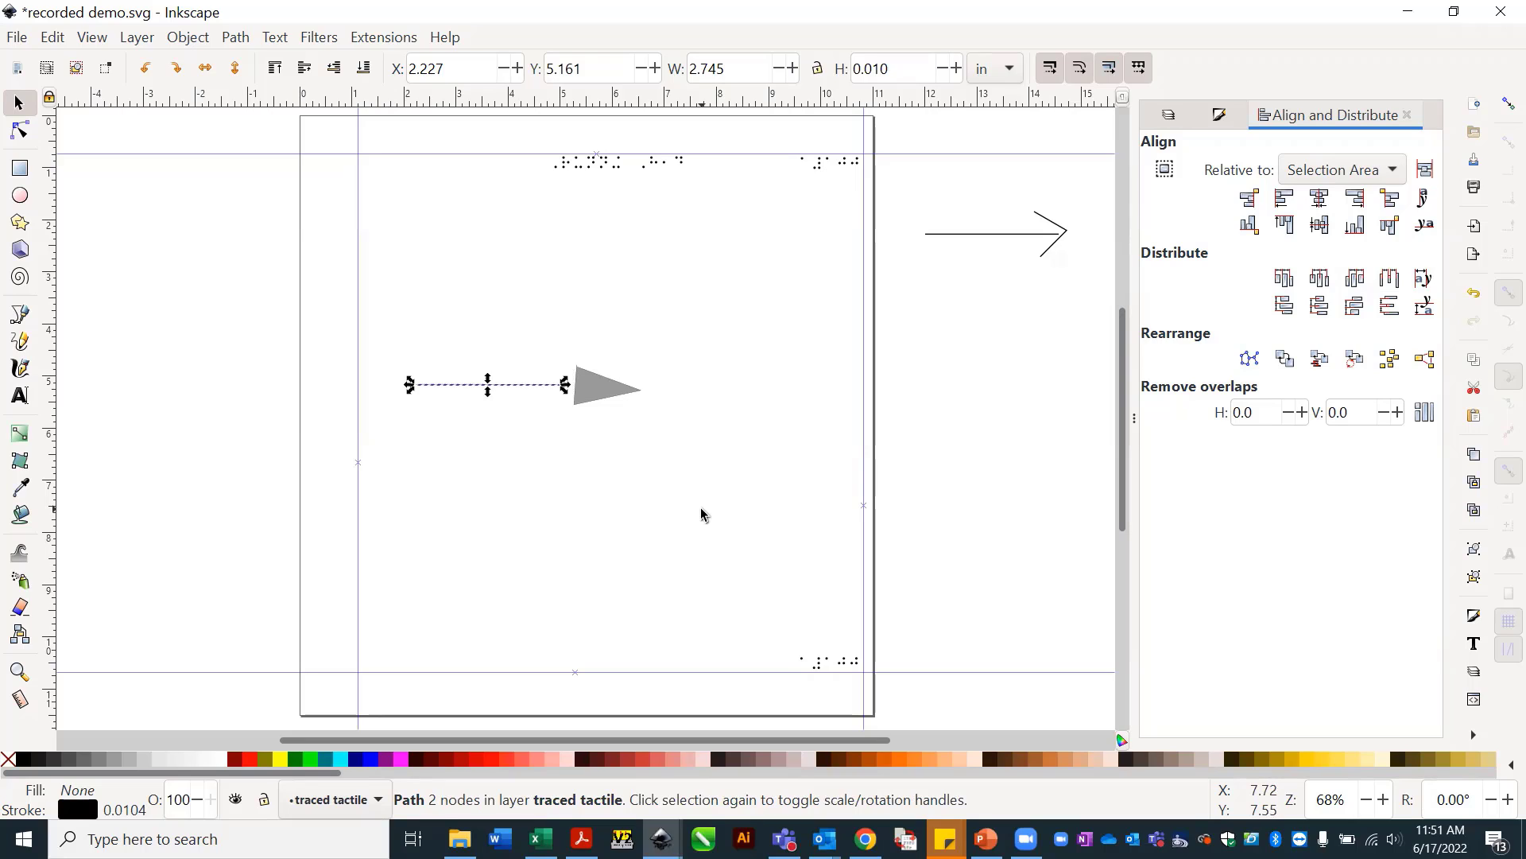
pyautogui.press('Right')
pyautogui.press('Right')
pyautogui.press('Right')
pyautogui.press('Right')
pyautogui.press('Right')
pyautogui.press('Right')
pyautogui.press('Right')
pyautogui.press('Right')
pyautogui.press('Right')
pyautogui.press('Right')
pyautogui.press('Right')
pyautogui.press('Right')
pyautogui.press('Right')
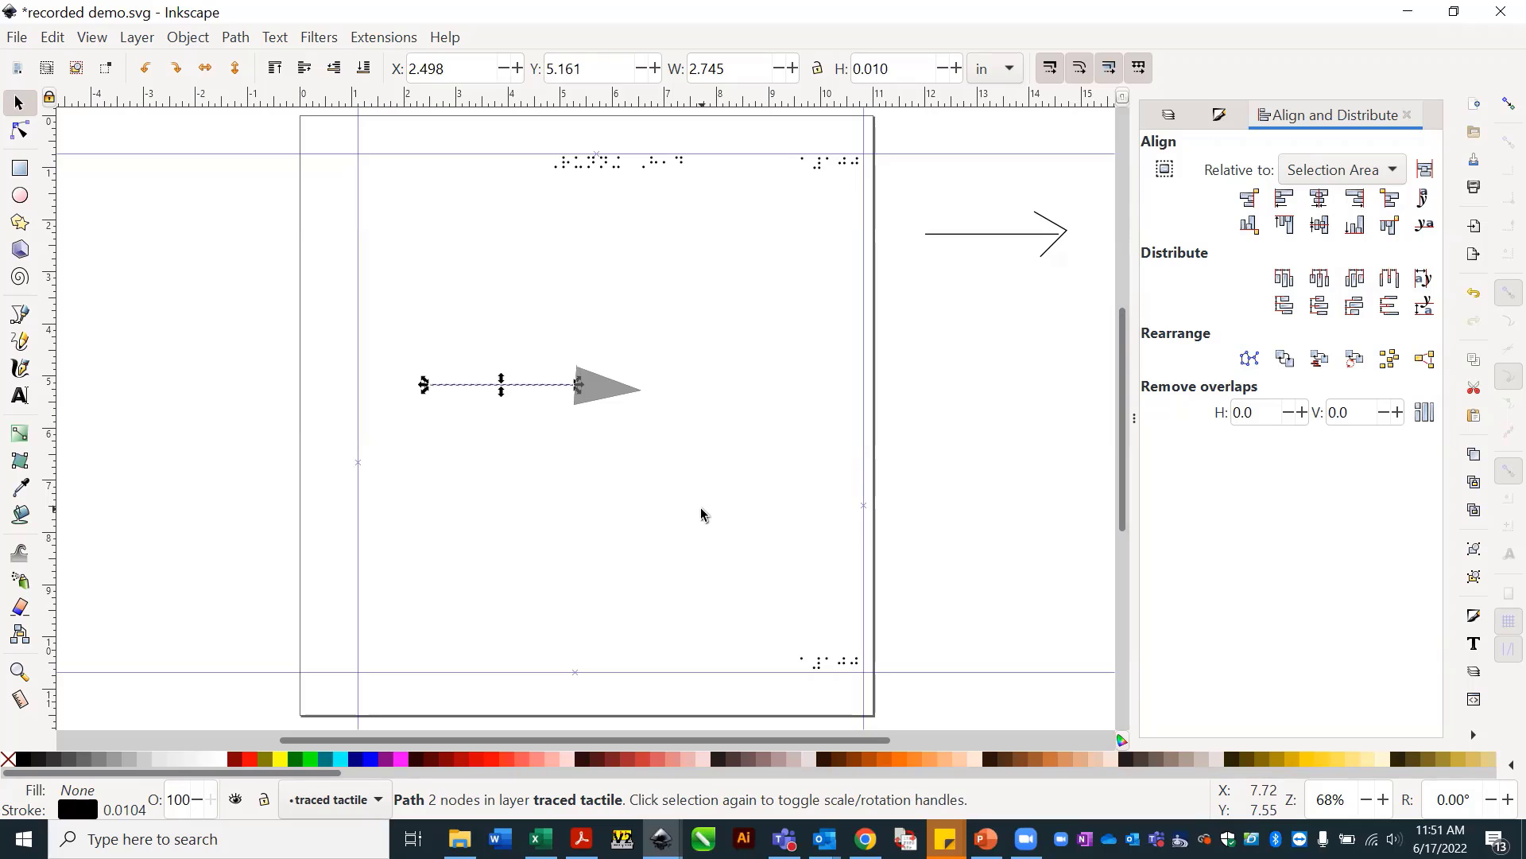
# Group the horizontal line and the grey triangle into one arrow object, and deselect it.
pyautogui.click(701, 509)
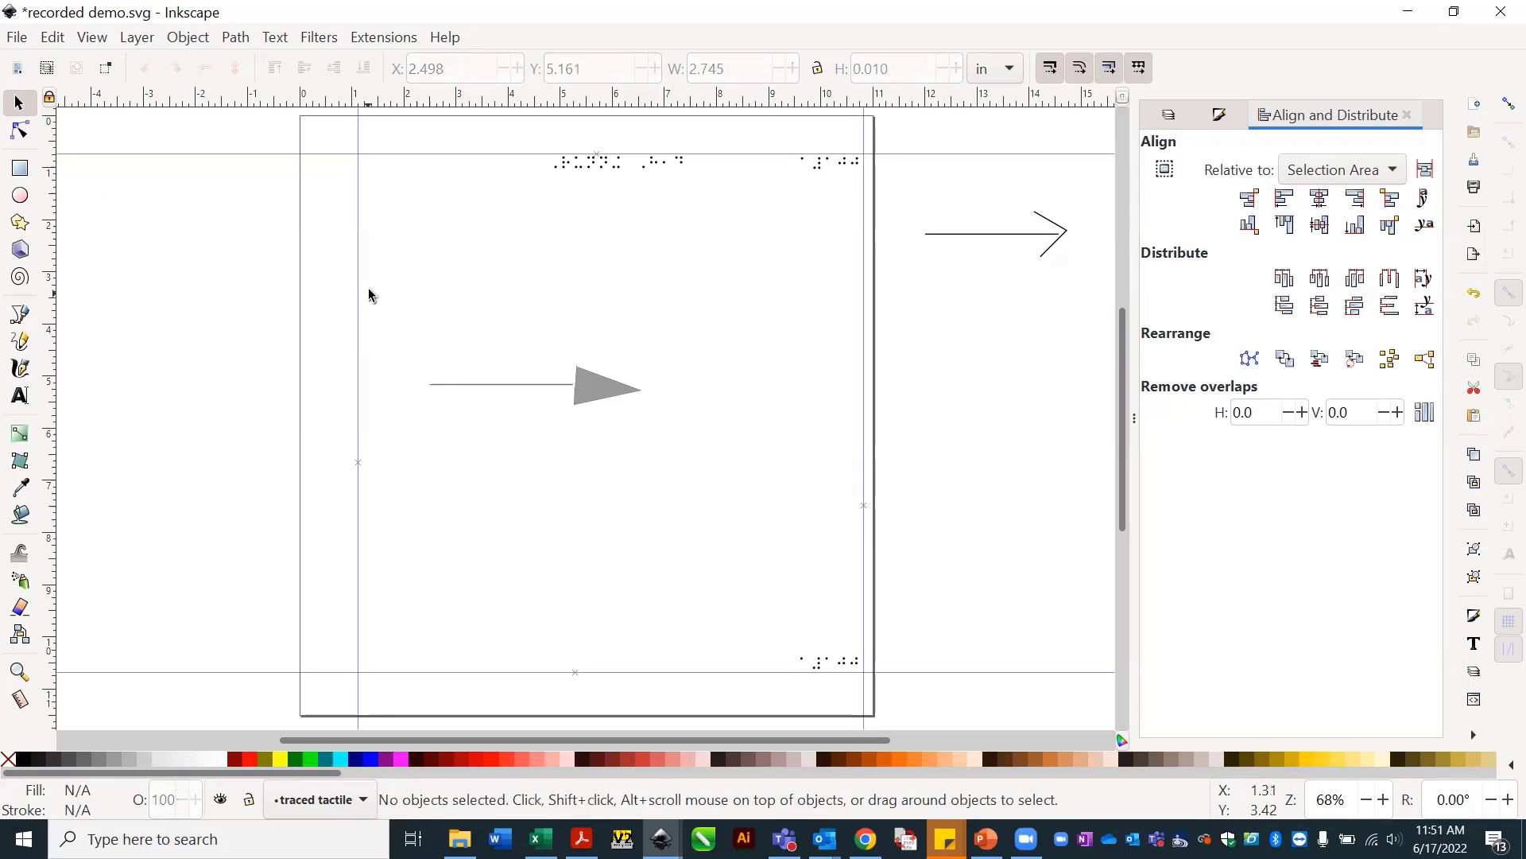
pyautogui.moveTo(385, 291); pyautogui.dragTo(725, 489)
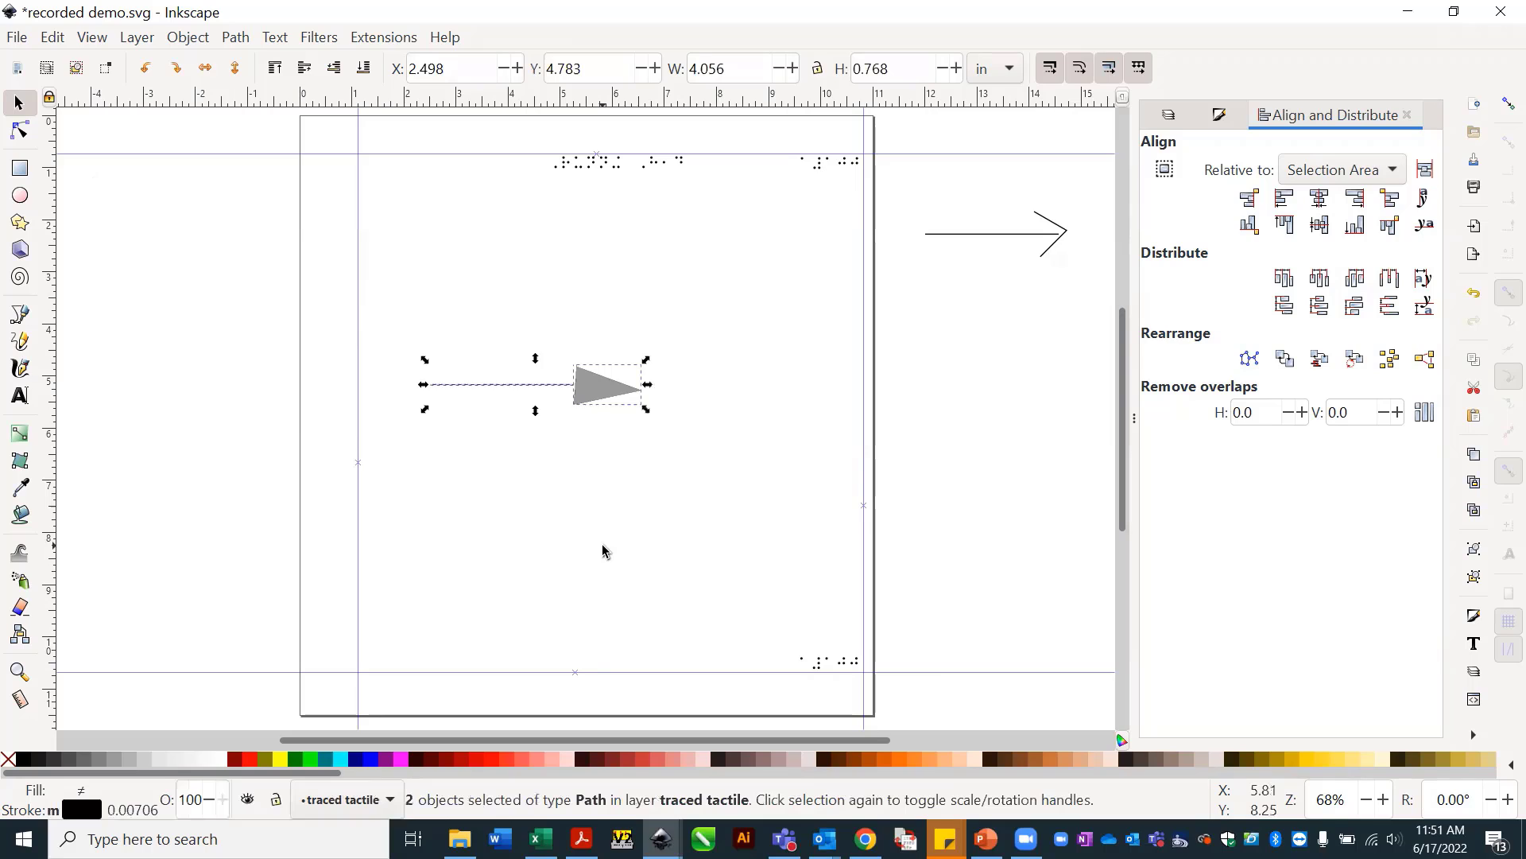
pyautogui.press('ctrl')
pyautogui.hotkey('ctrl', 'g')
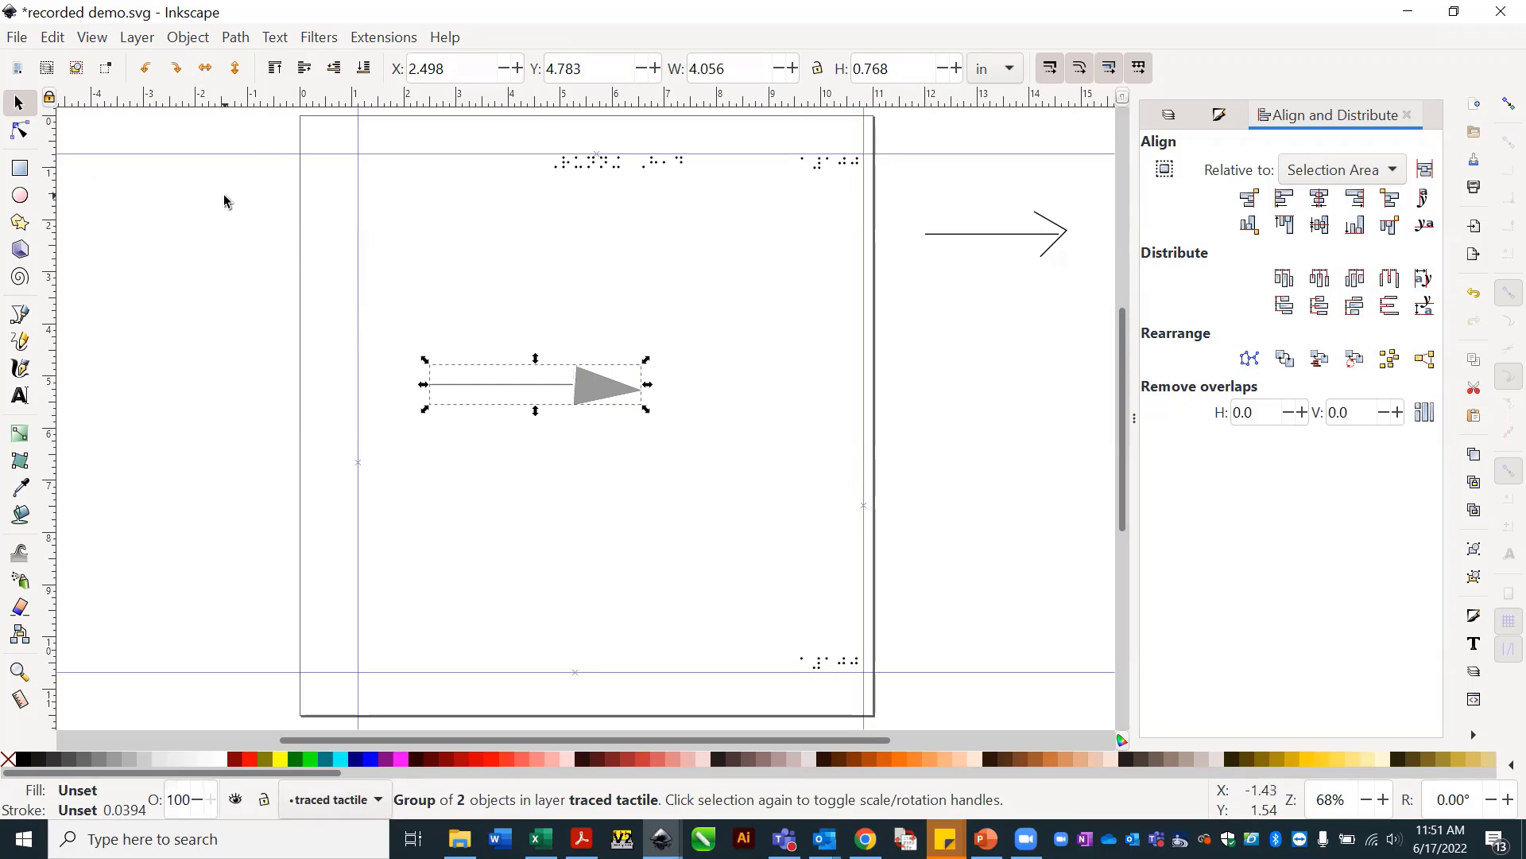
pyautogui.click(199, 42)
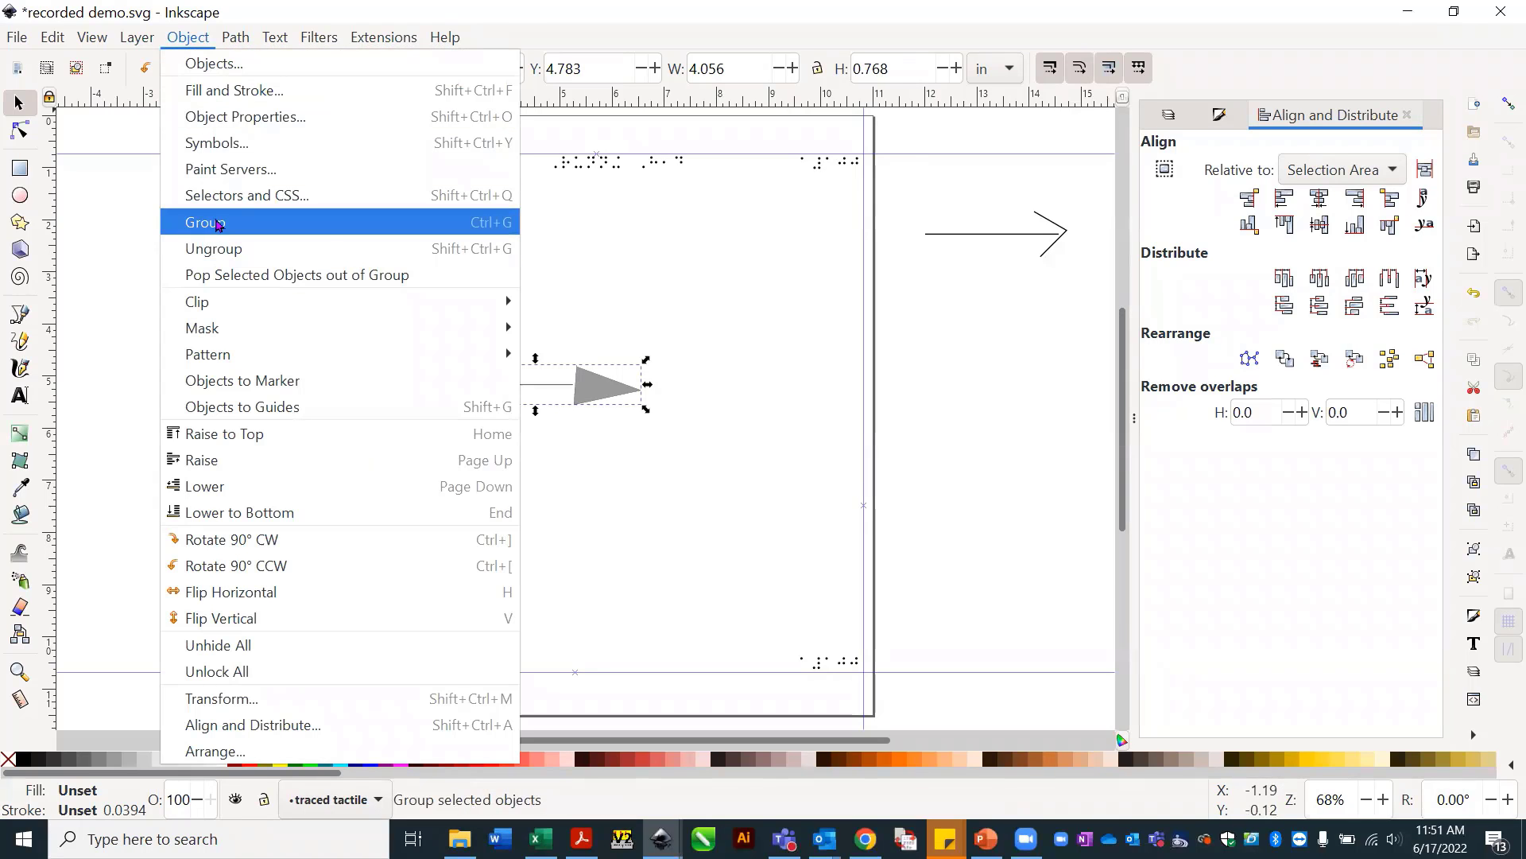
pyautogui.click(644, 480)
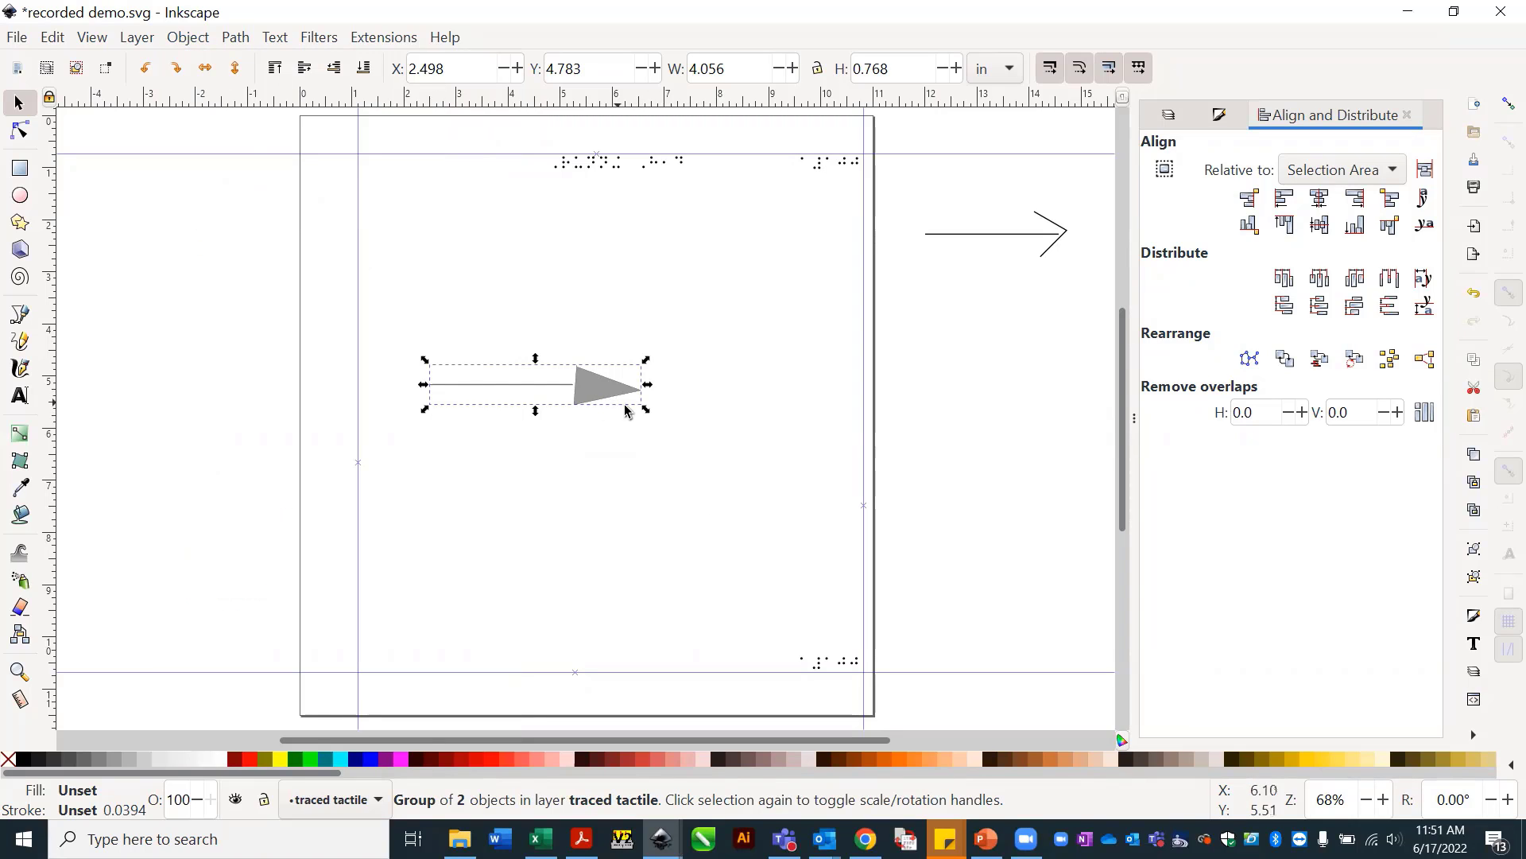
pyautogui.click(597, 472)
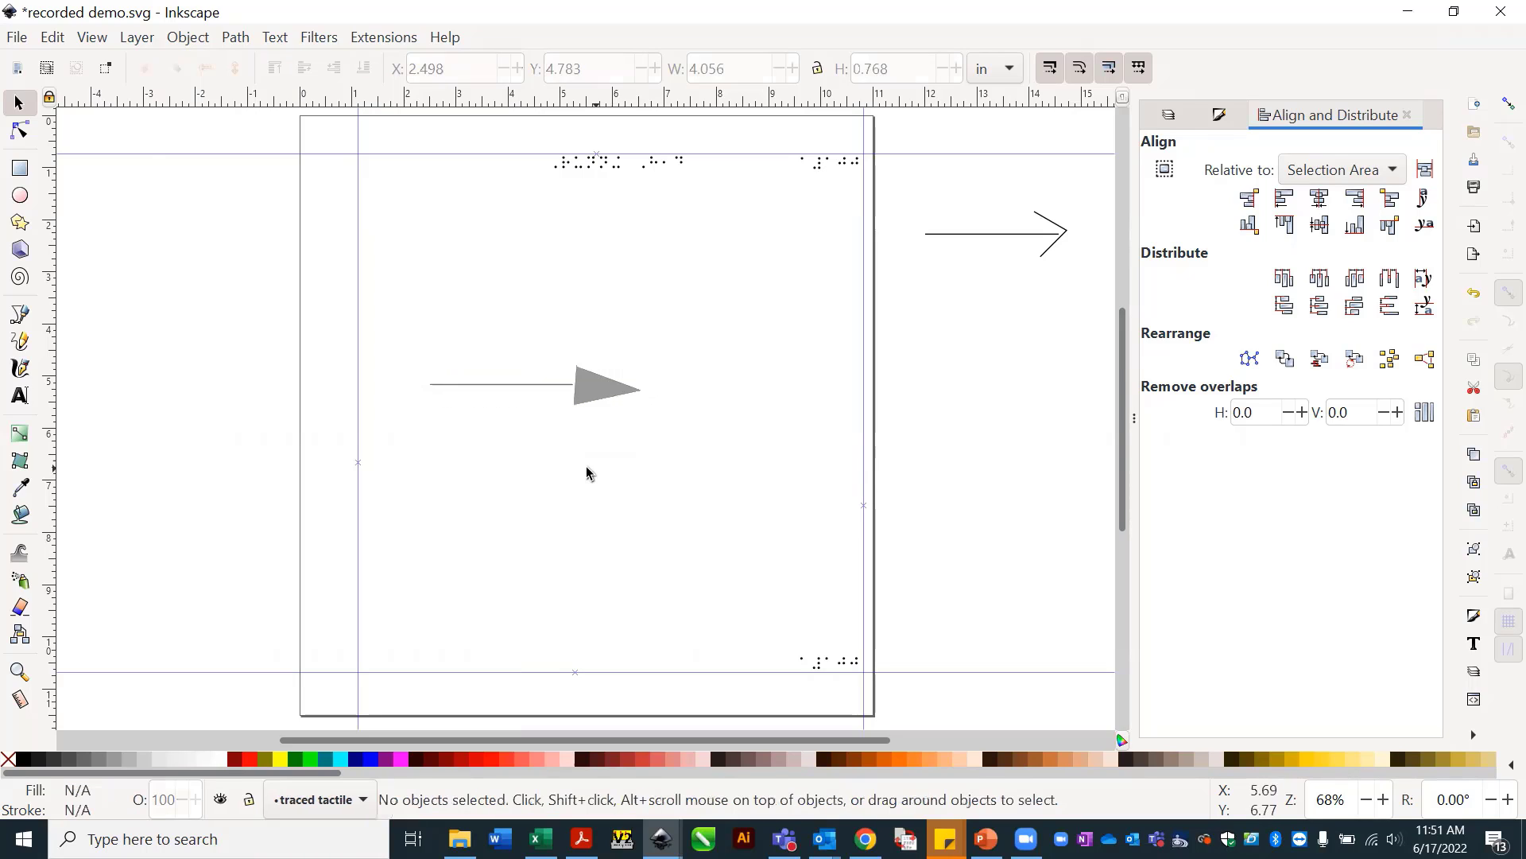
# Shorten the grouped arrow's shaft by moving the line's free end node right to about X 4.05 in with the Node tool.
pyautogui.click(487, 385)
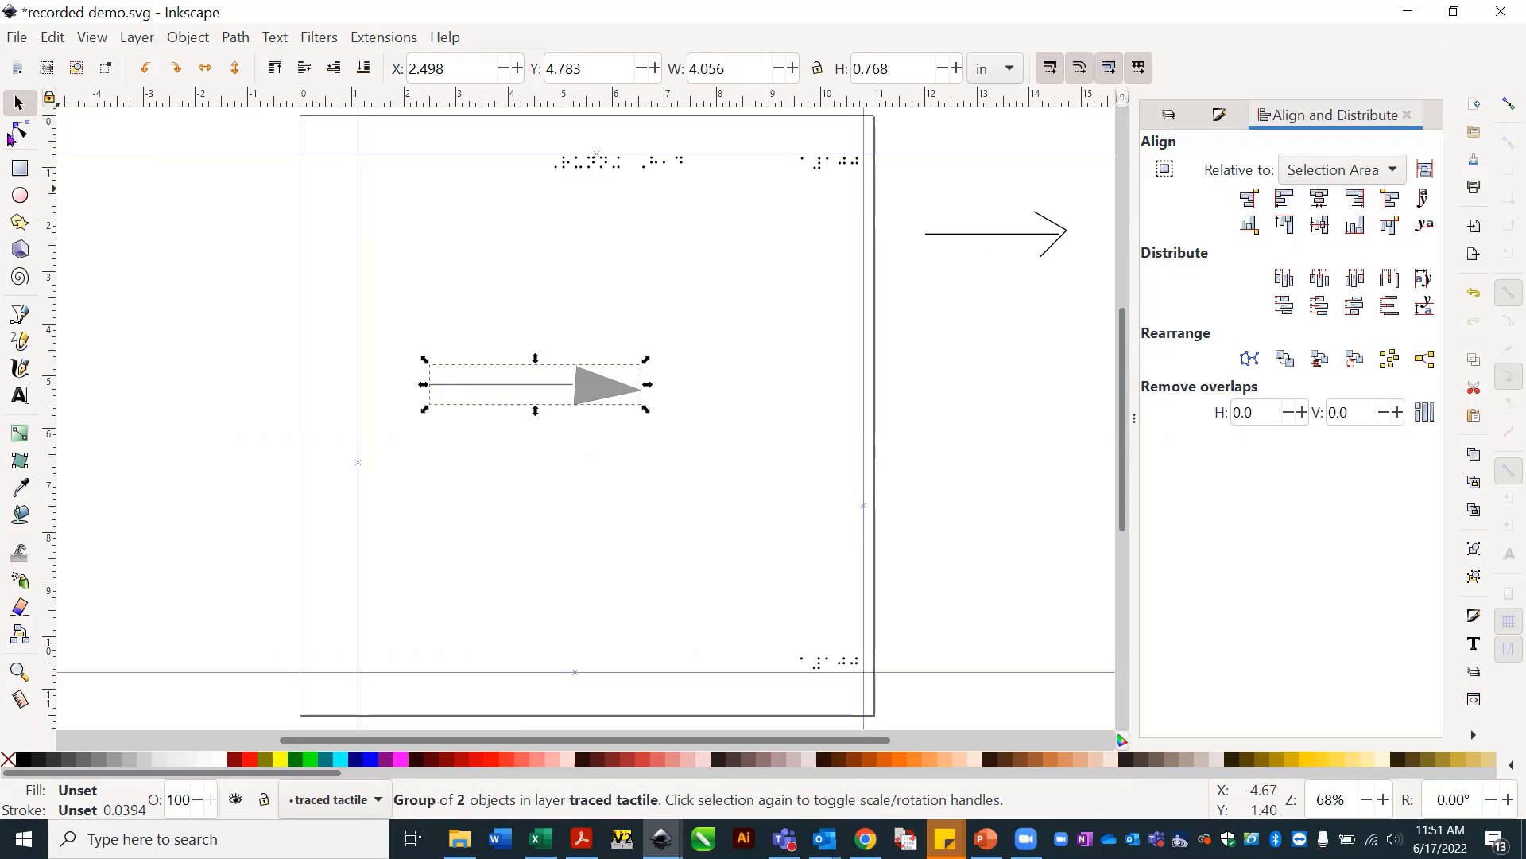
pyautogui.click(20, 131)
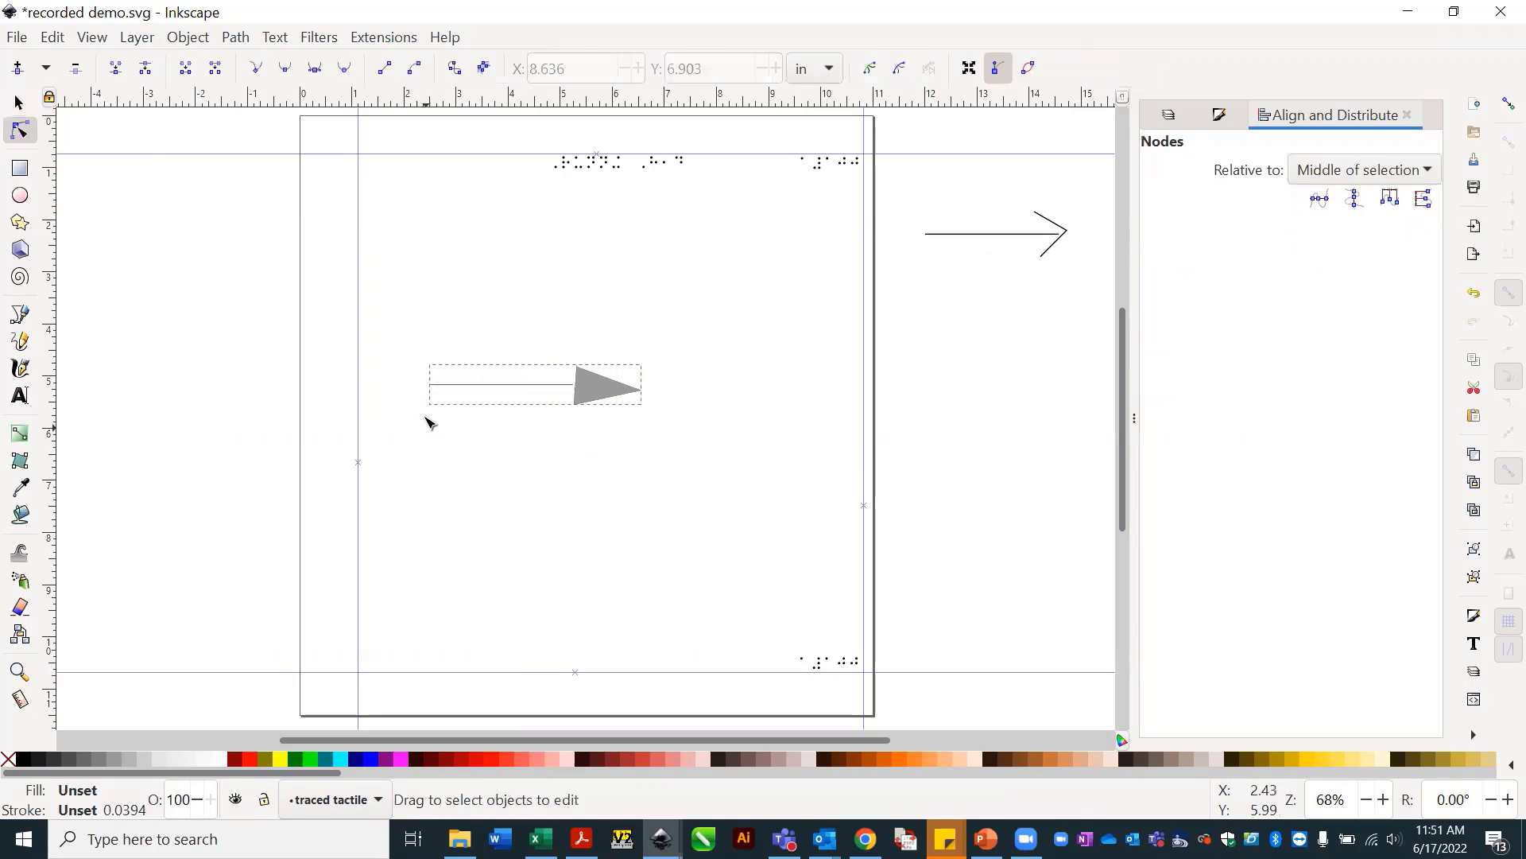
pyautogui.click(441, 388)
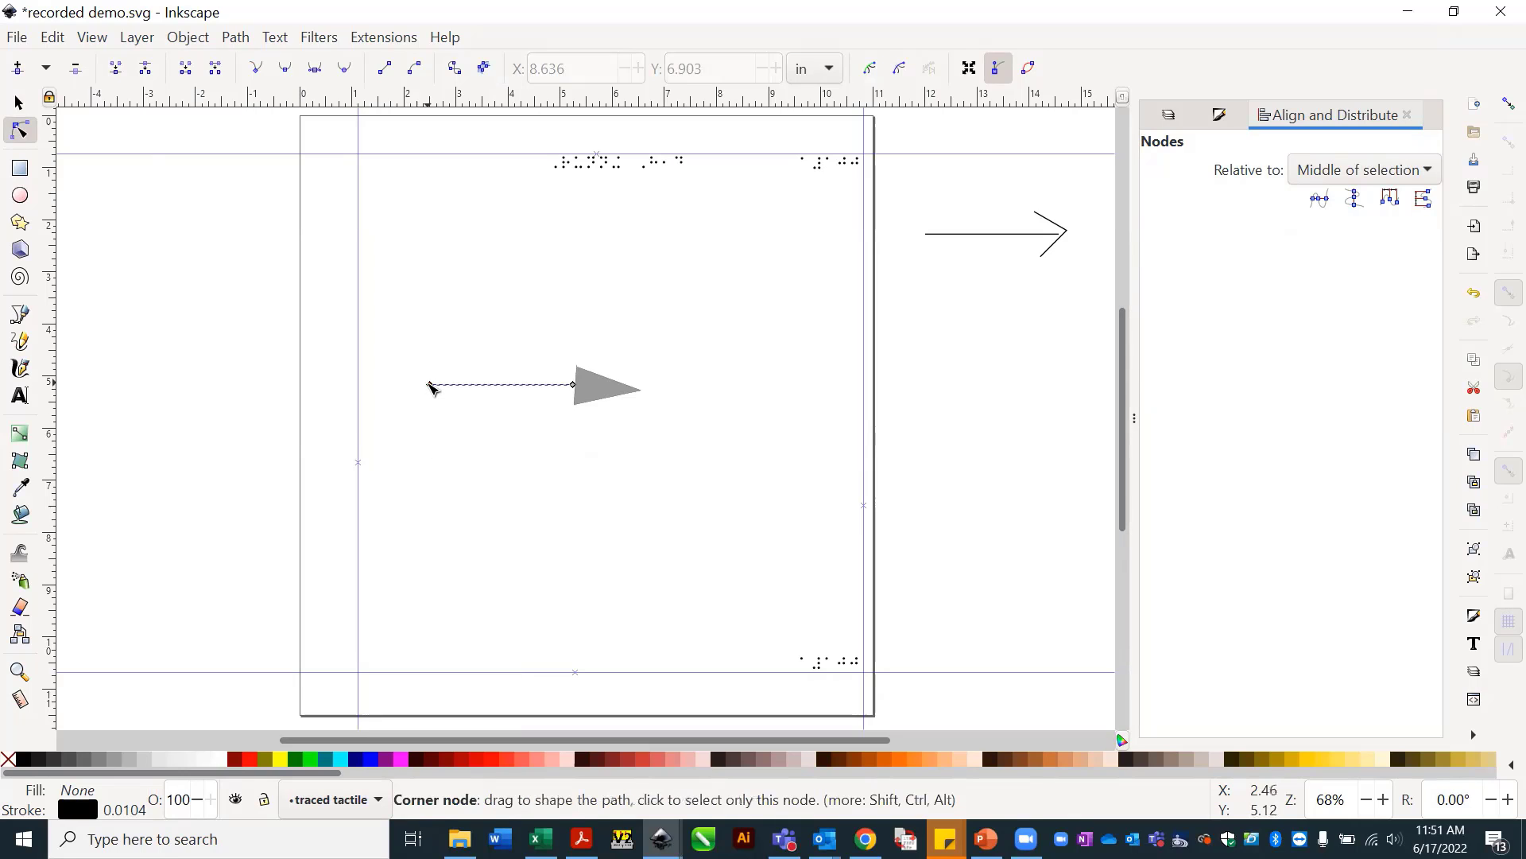
pyautogui.moveTo(429, 386); pyautogui.dragTo(511, 387)
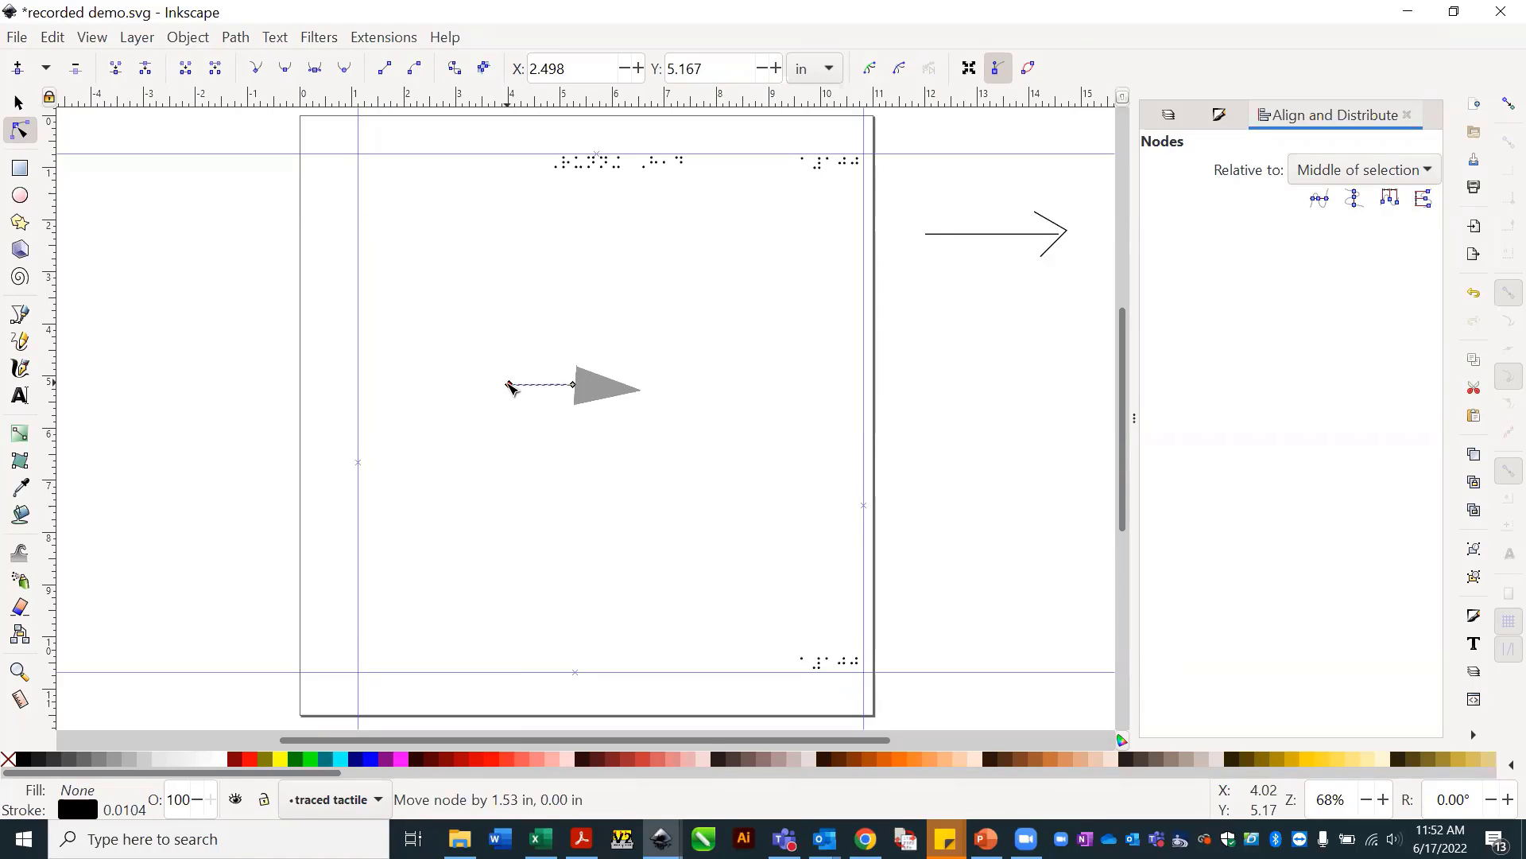
pyautogui.moveTo(511, 387)
pyautogui.mouseDown()
pyautogui.moveTo(429, 387)
pyautogui.moveTo(513, 390)
pyautogui.mouseUp()
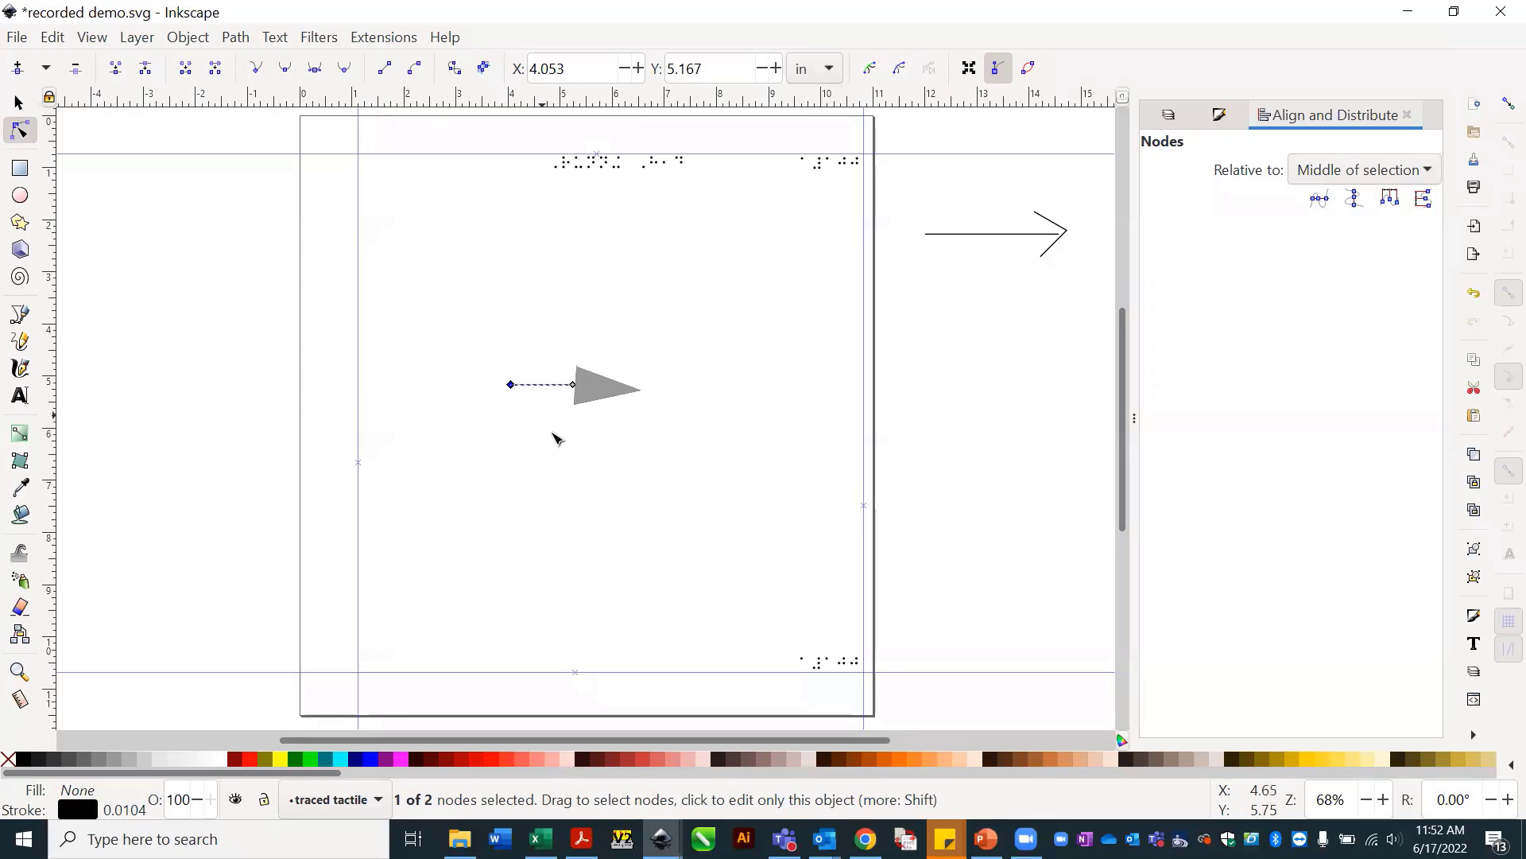
# Move the whole filled-head arrow off the page, below the open arrow, to about X 12.09 in, Y 3.67 in.
pyautogui.click(20, 104)
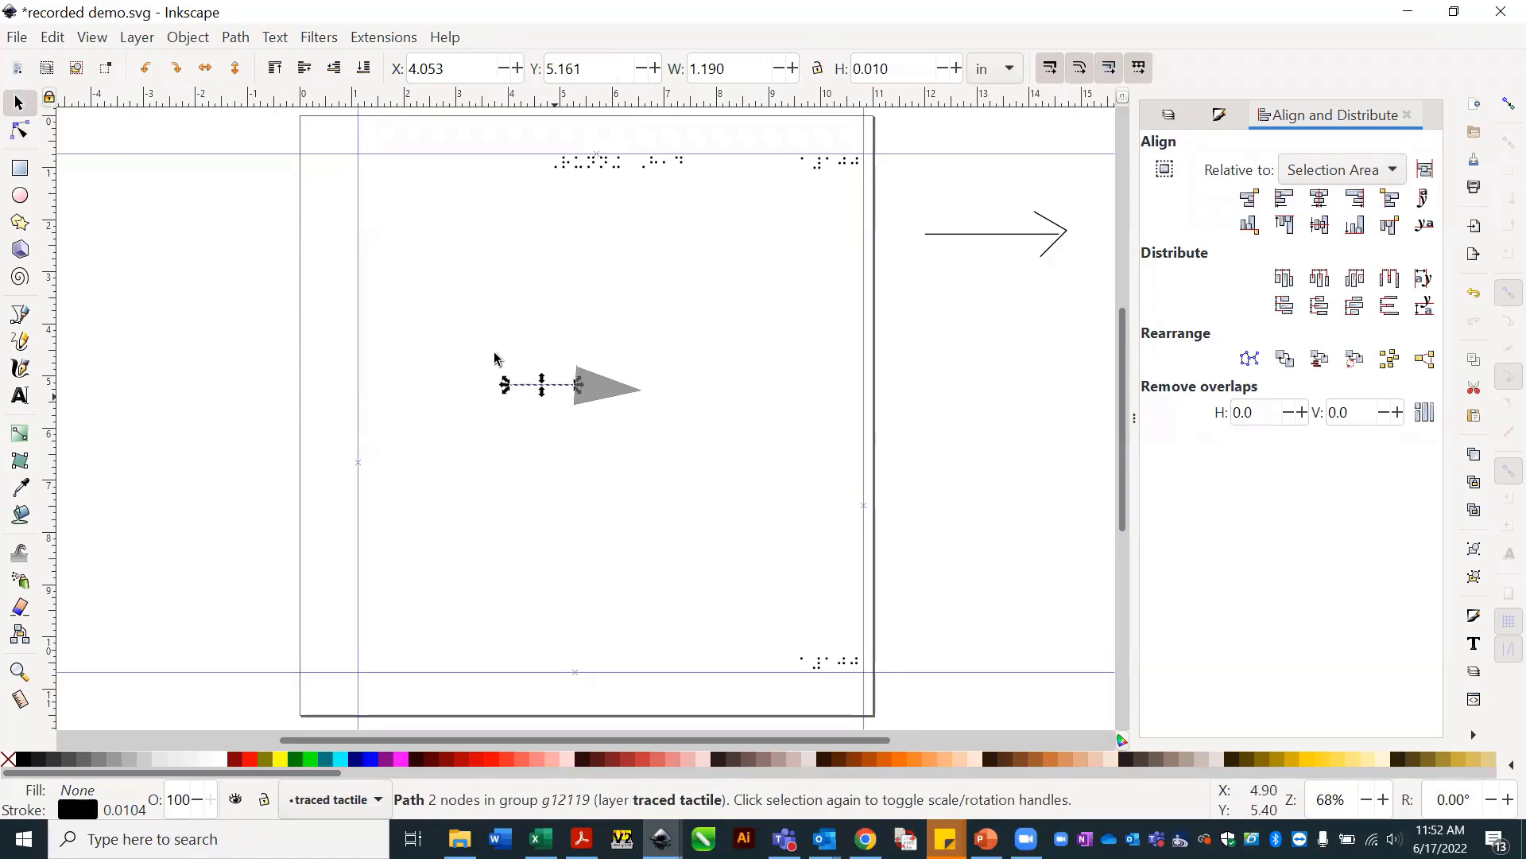
pyautogui.moveTo(465, 327); pyautogui.dragTo(747, 474)
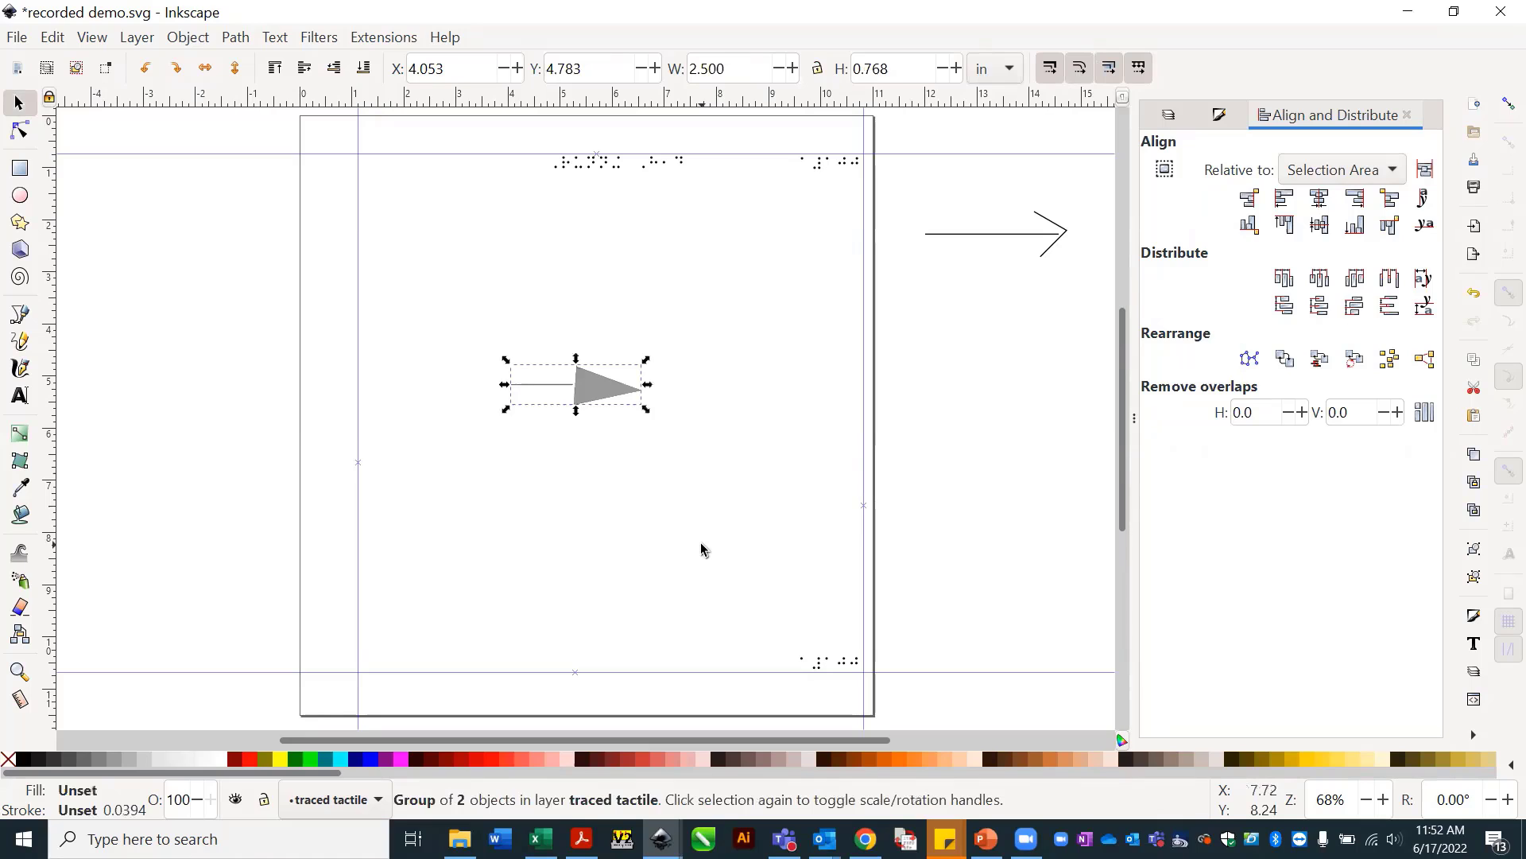
pyautogui.moveTo(596, 385); pyautogui.dragTo(1015, 329)
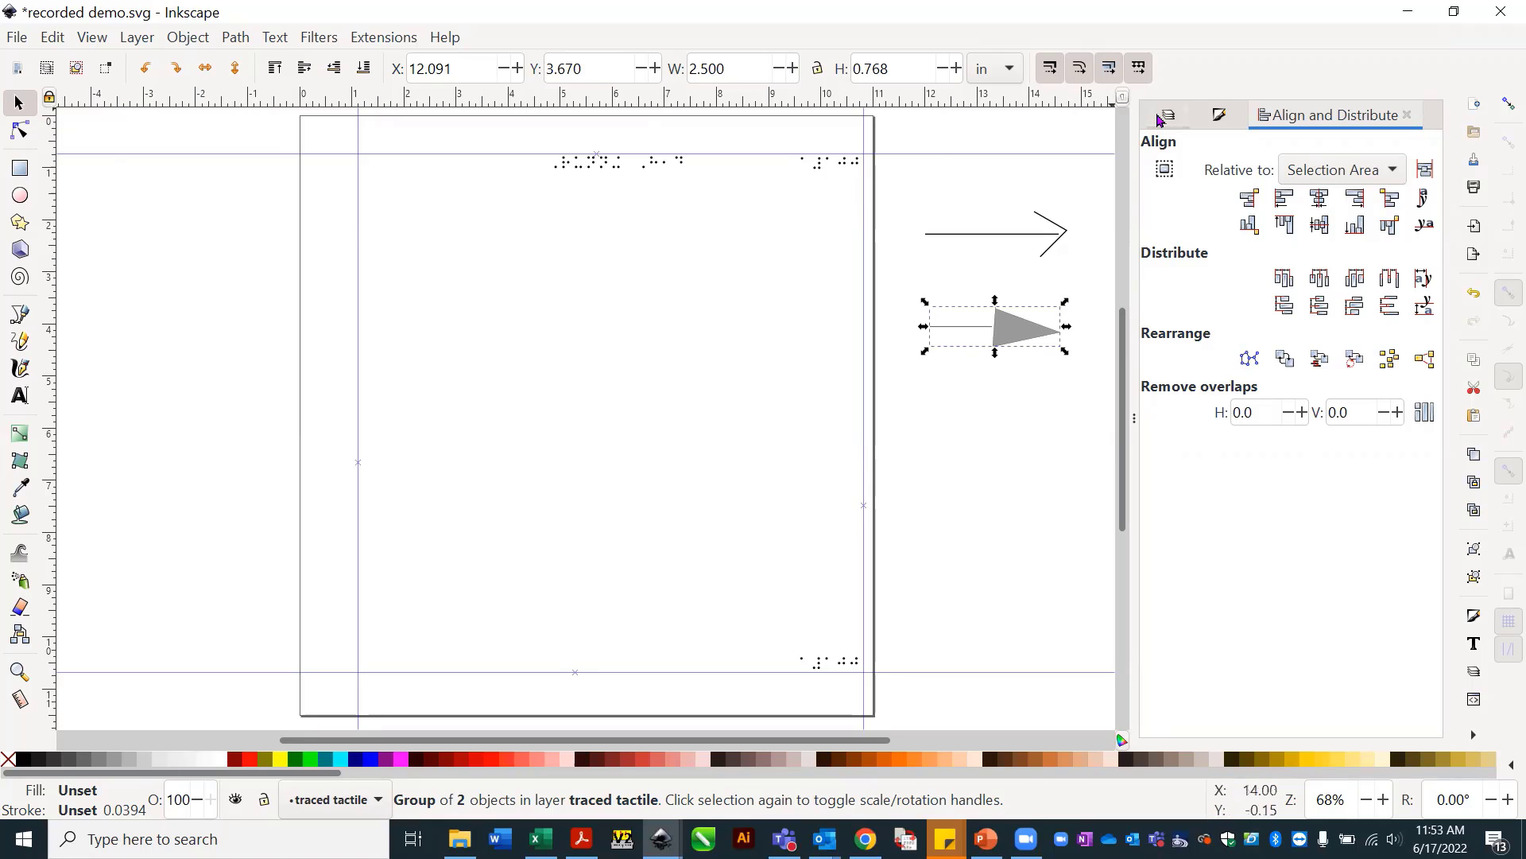
# Import the schmetterlinge-vintage-kunst-alt PNG into the print page layer, embedded, with DPI from file and automatic rendering.
pyautogui.click(1166, 115)
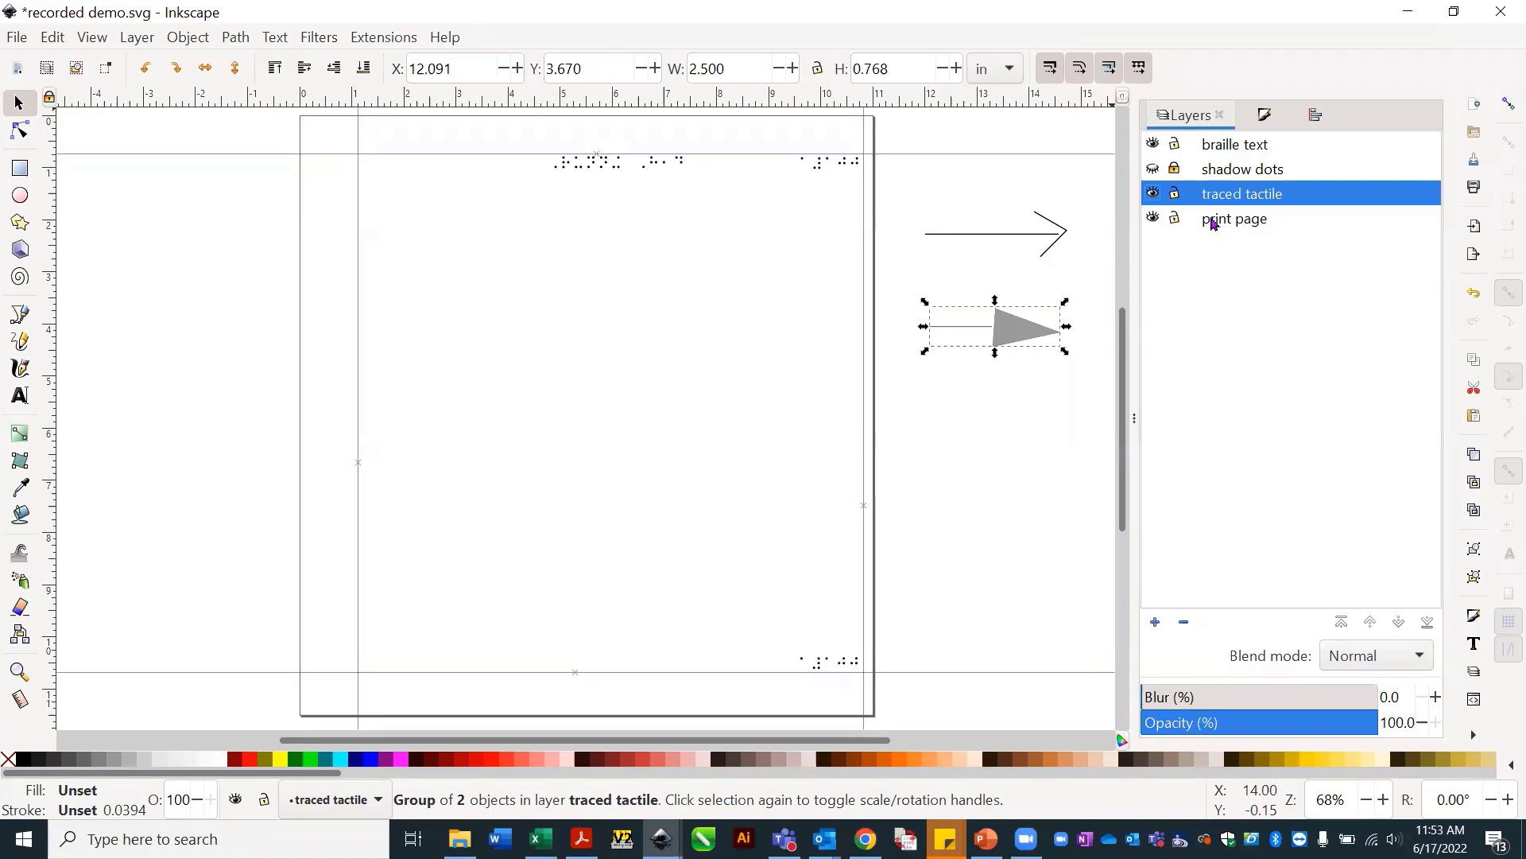
pyautogui.click(1214, 225)
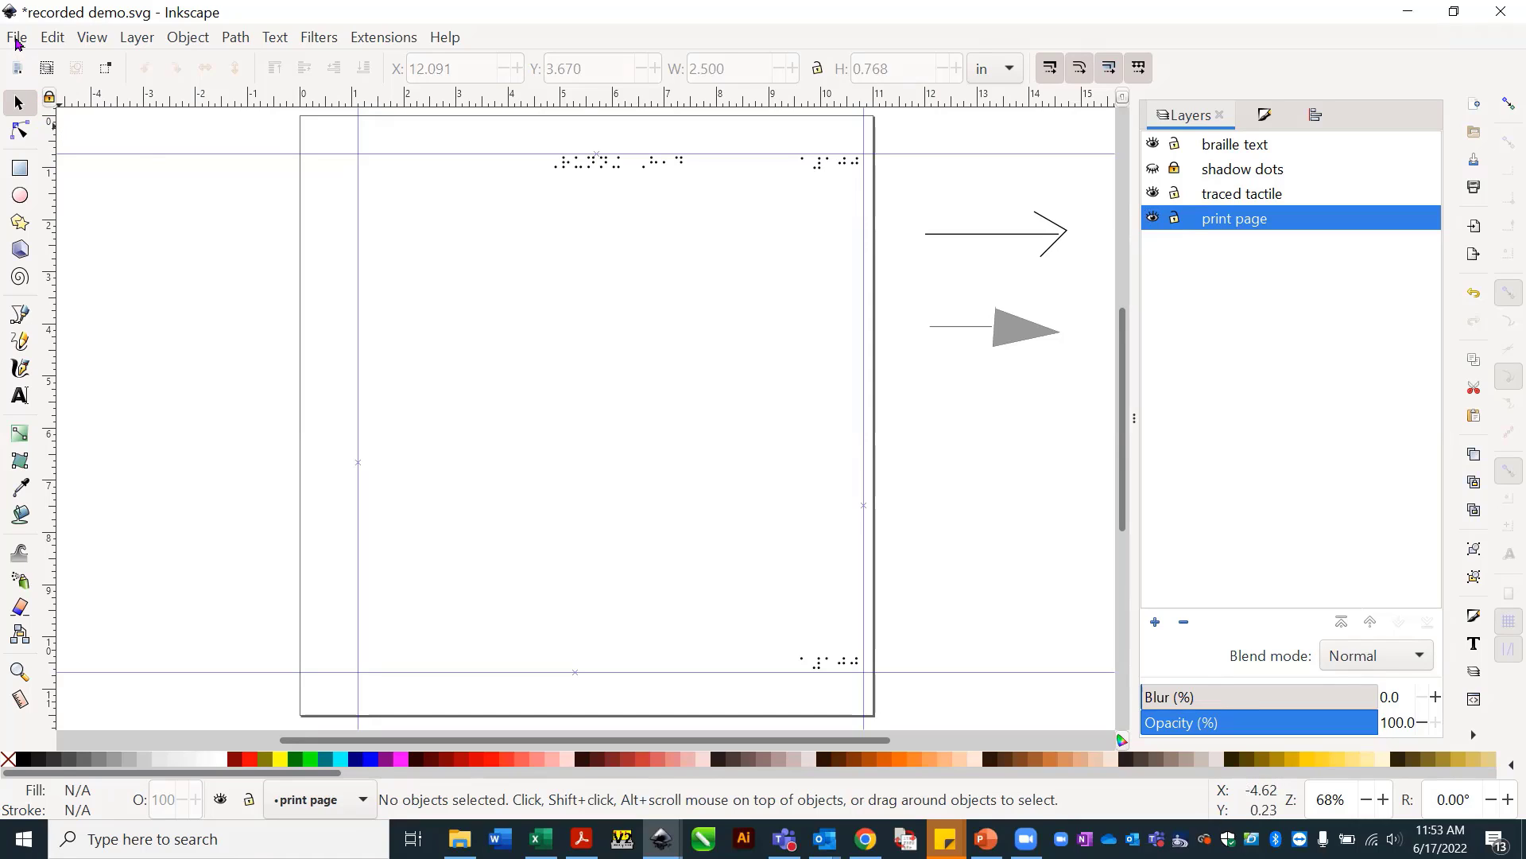
pyautogui.click(17, 39)
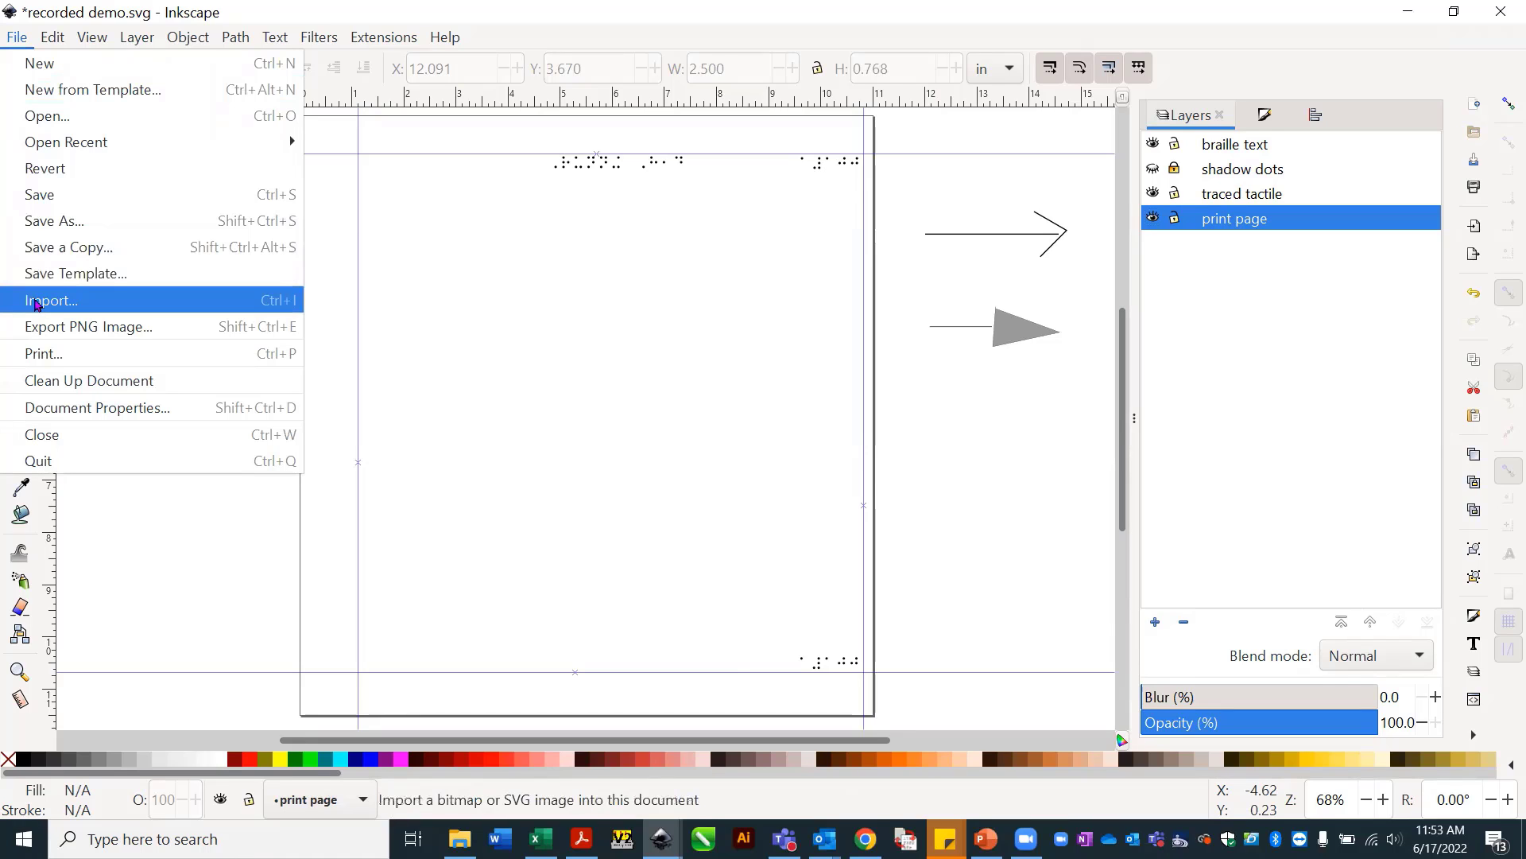
pyautogui.click(36, 305)
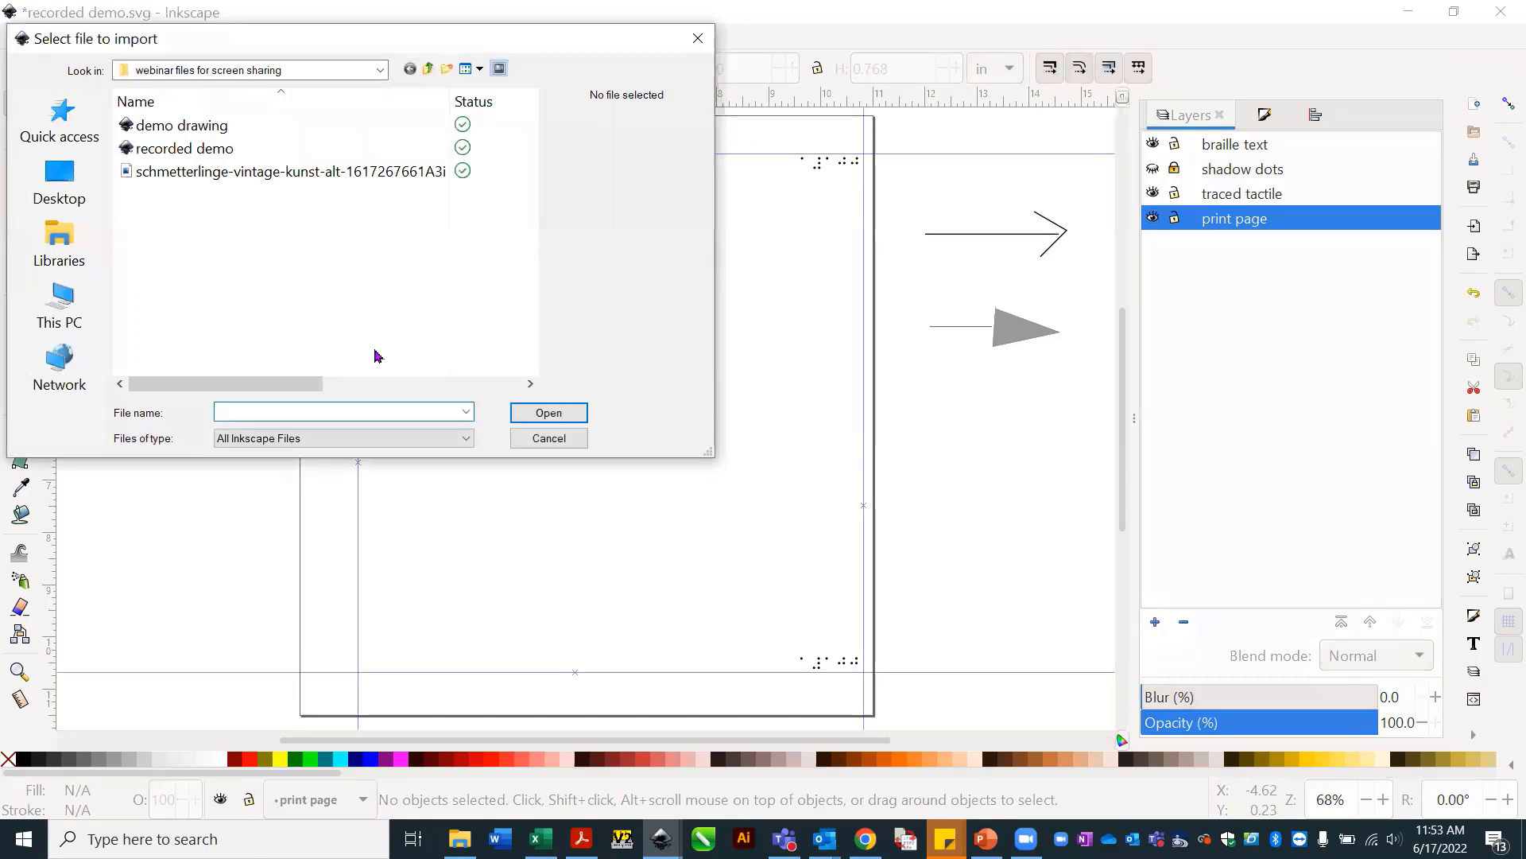
pyautogui.click(227, 173)
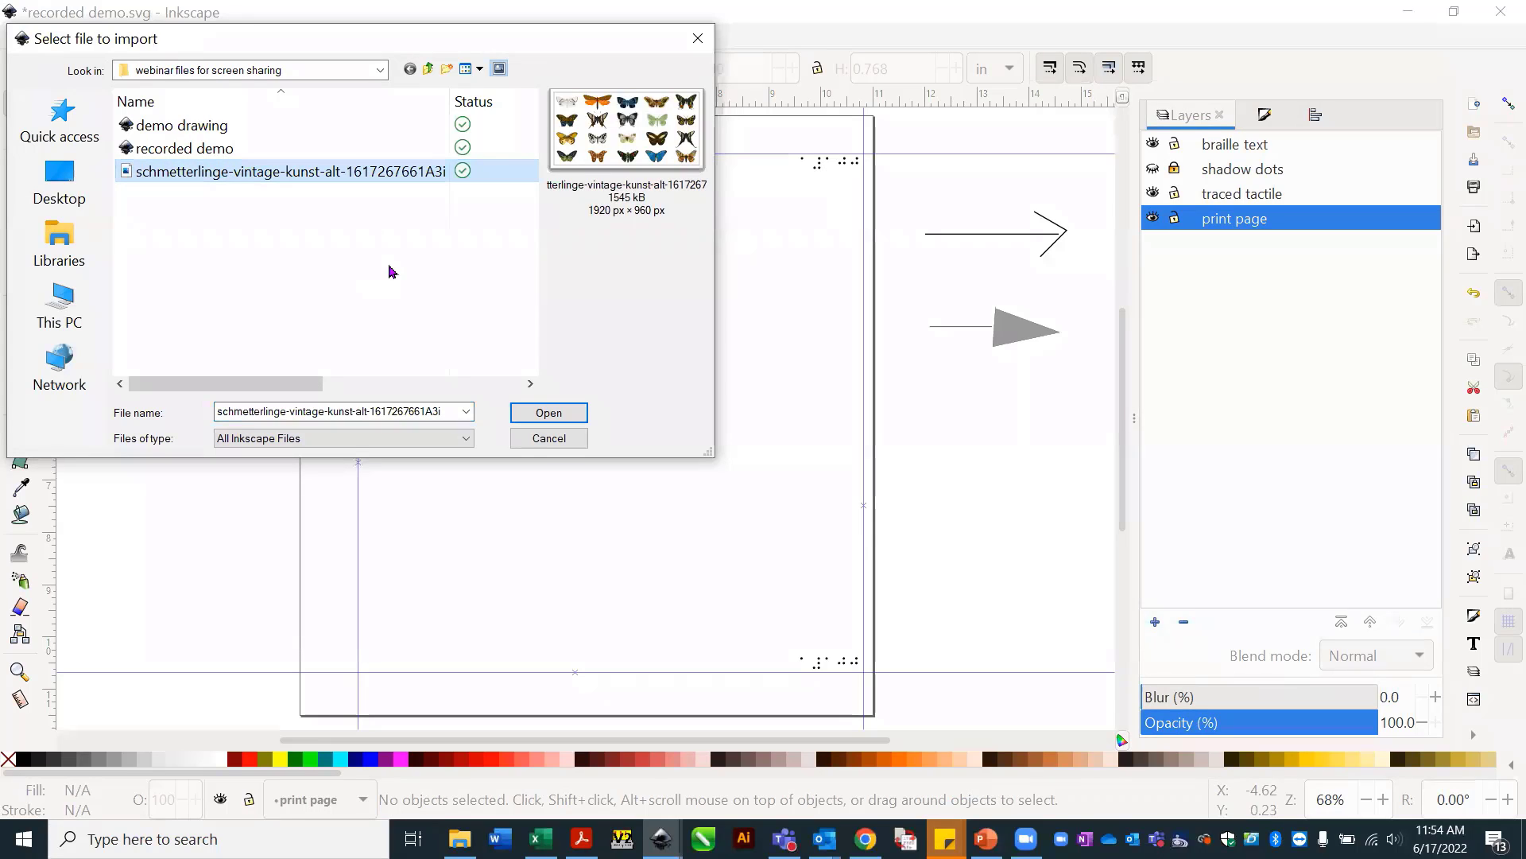
pyautogui.click(541, 412)
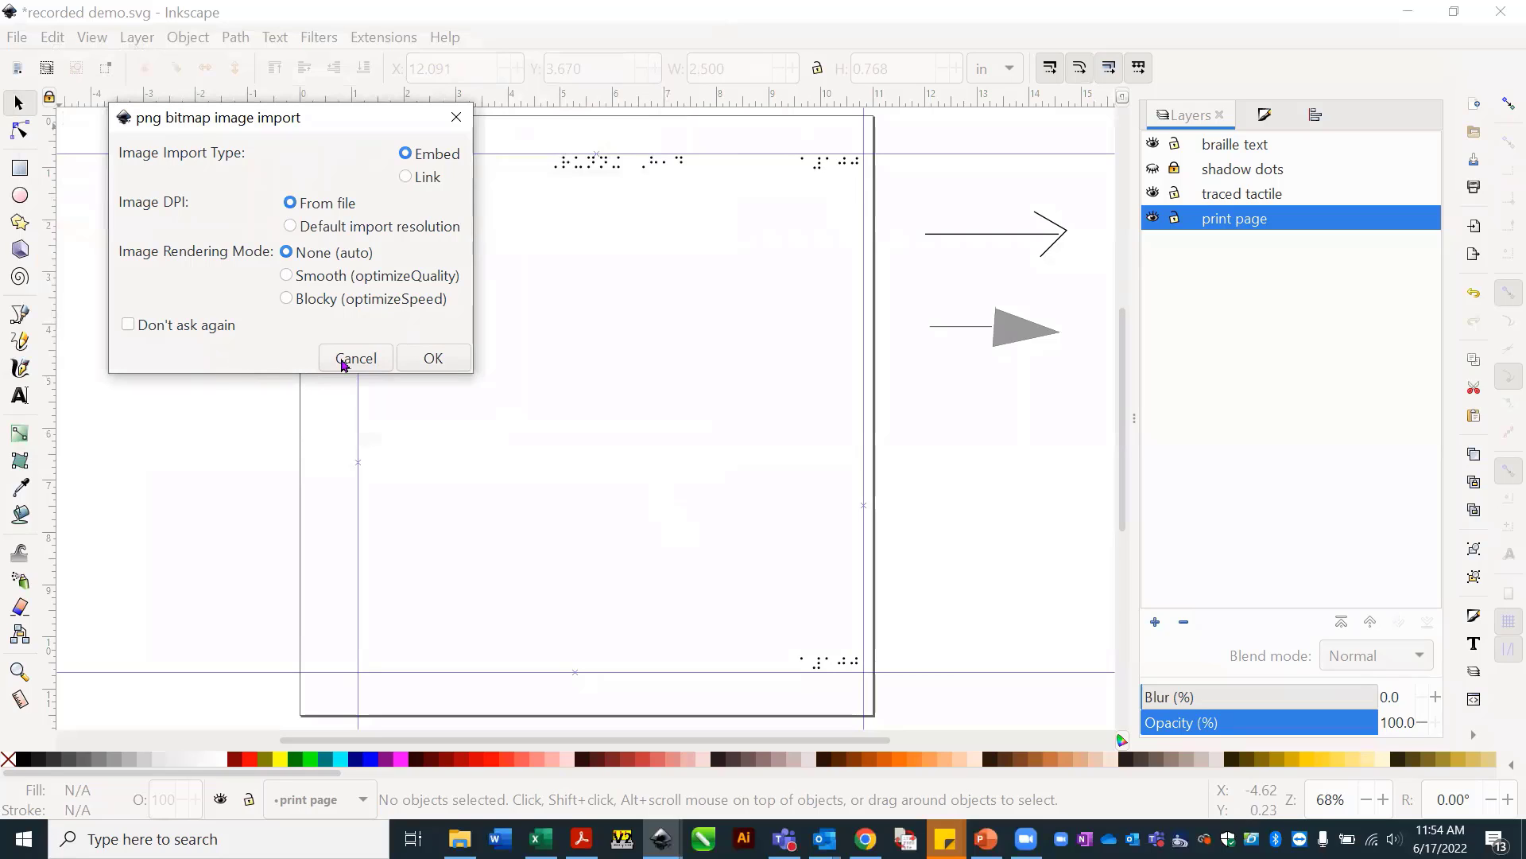
pyautogui.click(434, 359)
pyautogui.hotkey('ctrl', 'v')
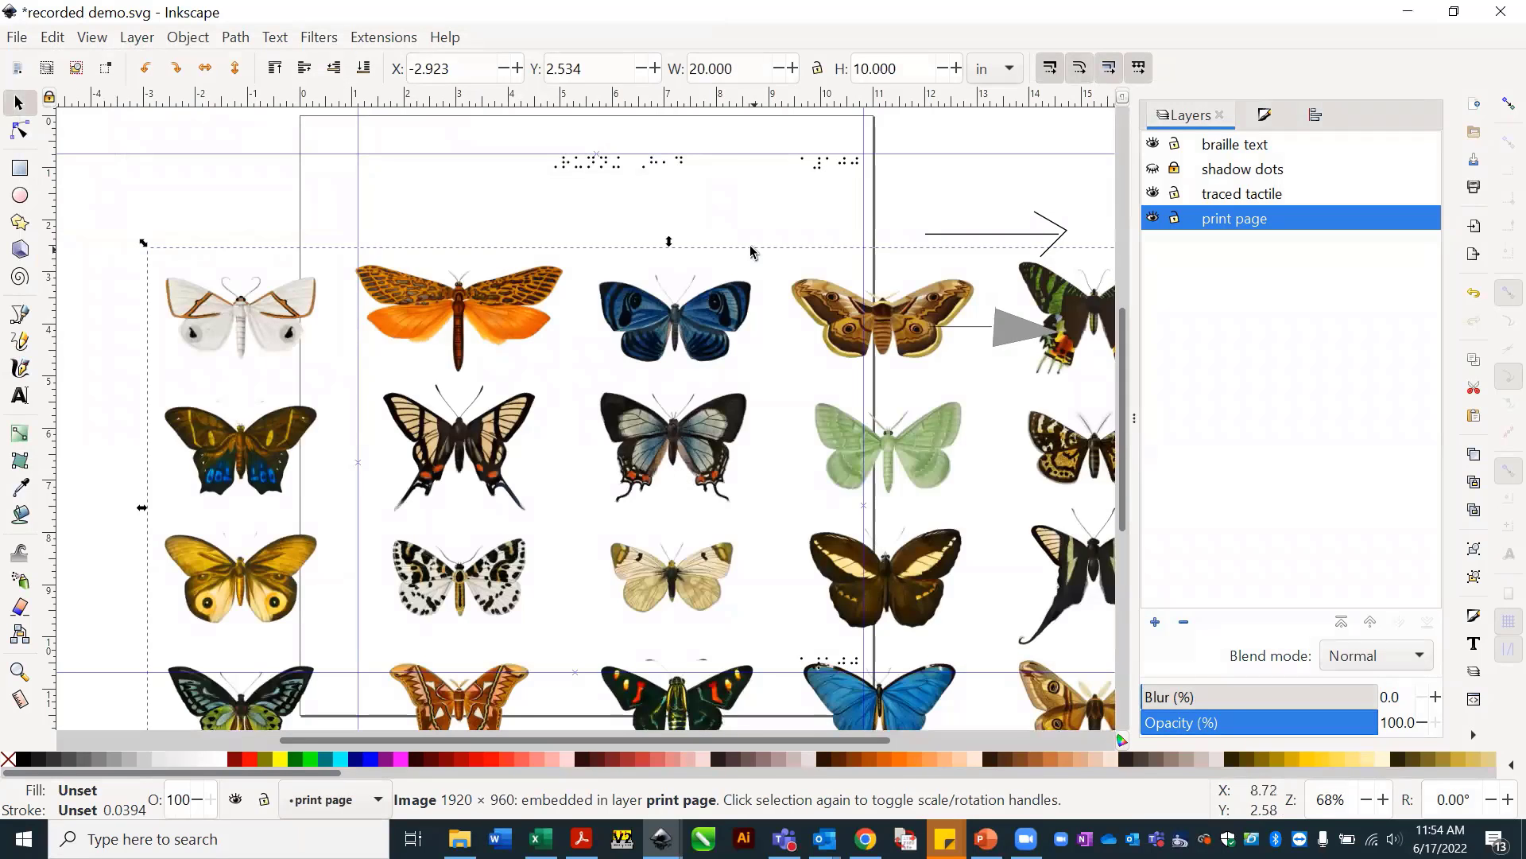
# Examine the rows of butterflies in the imported image up close, including its edges and its position over the page.
pyautogui.click(730, 239)
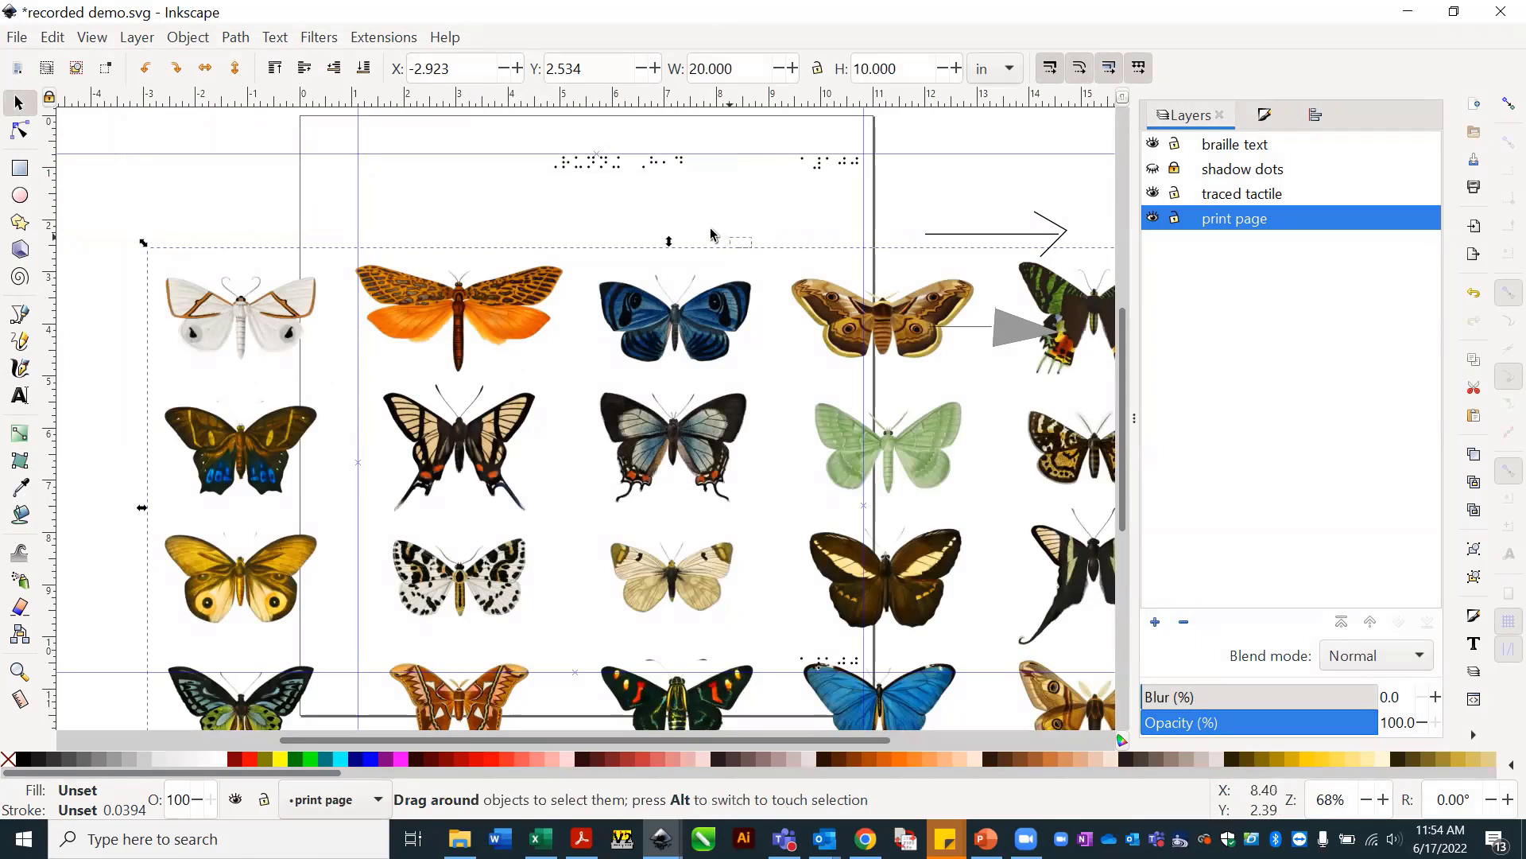
pyautogui.click(653, 335)
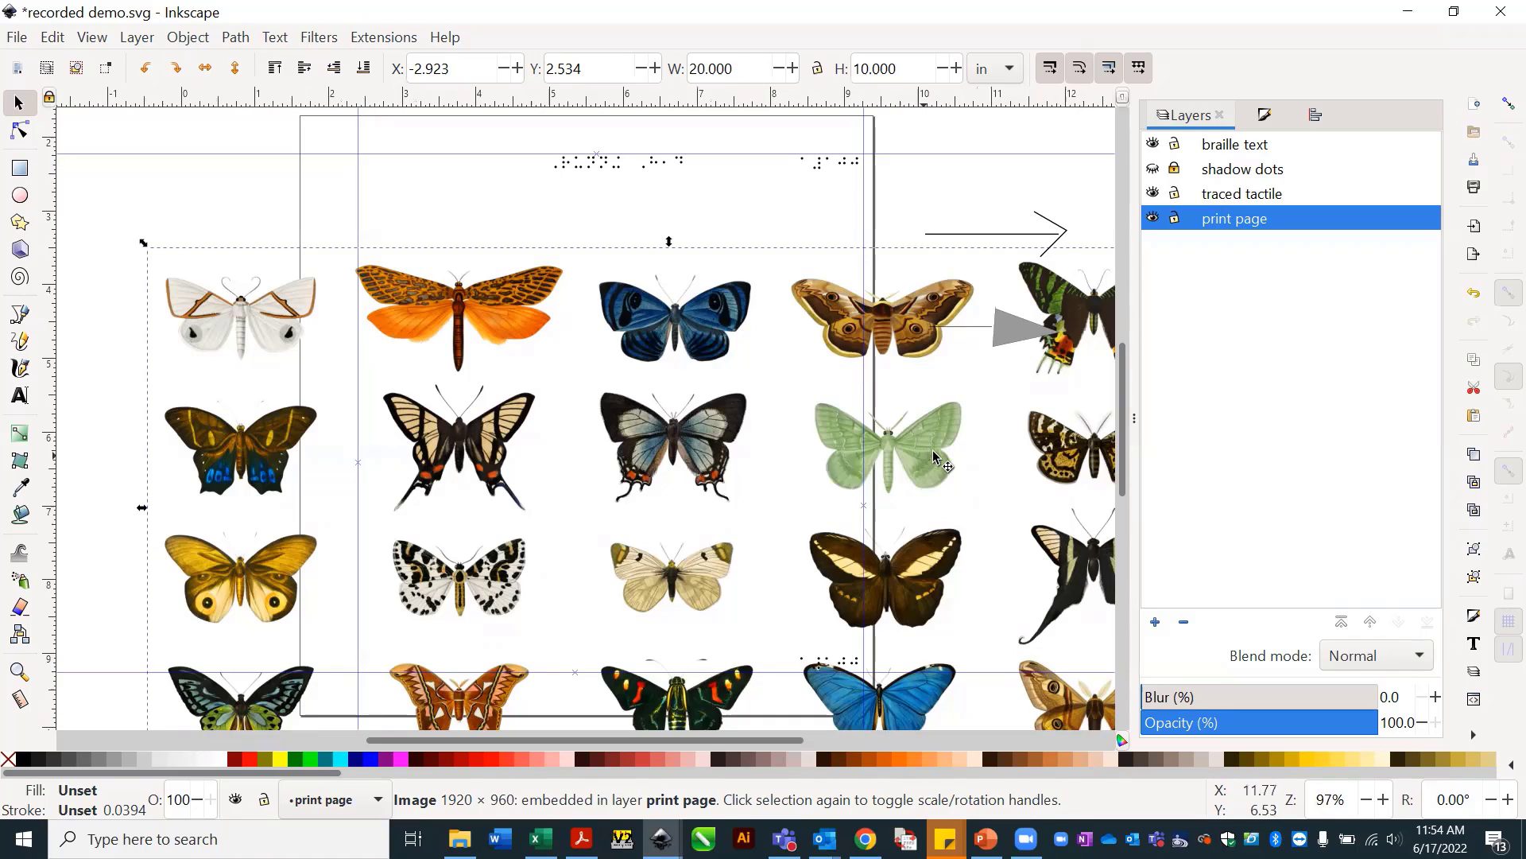
pyautogui.press('+')
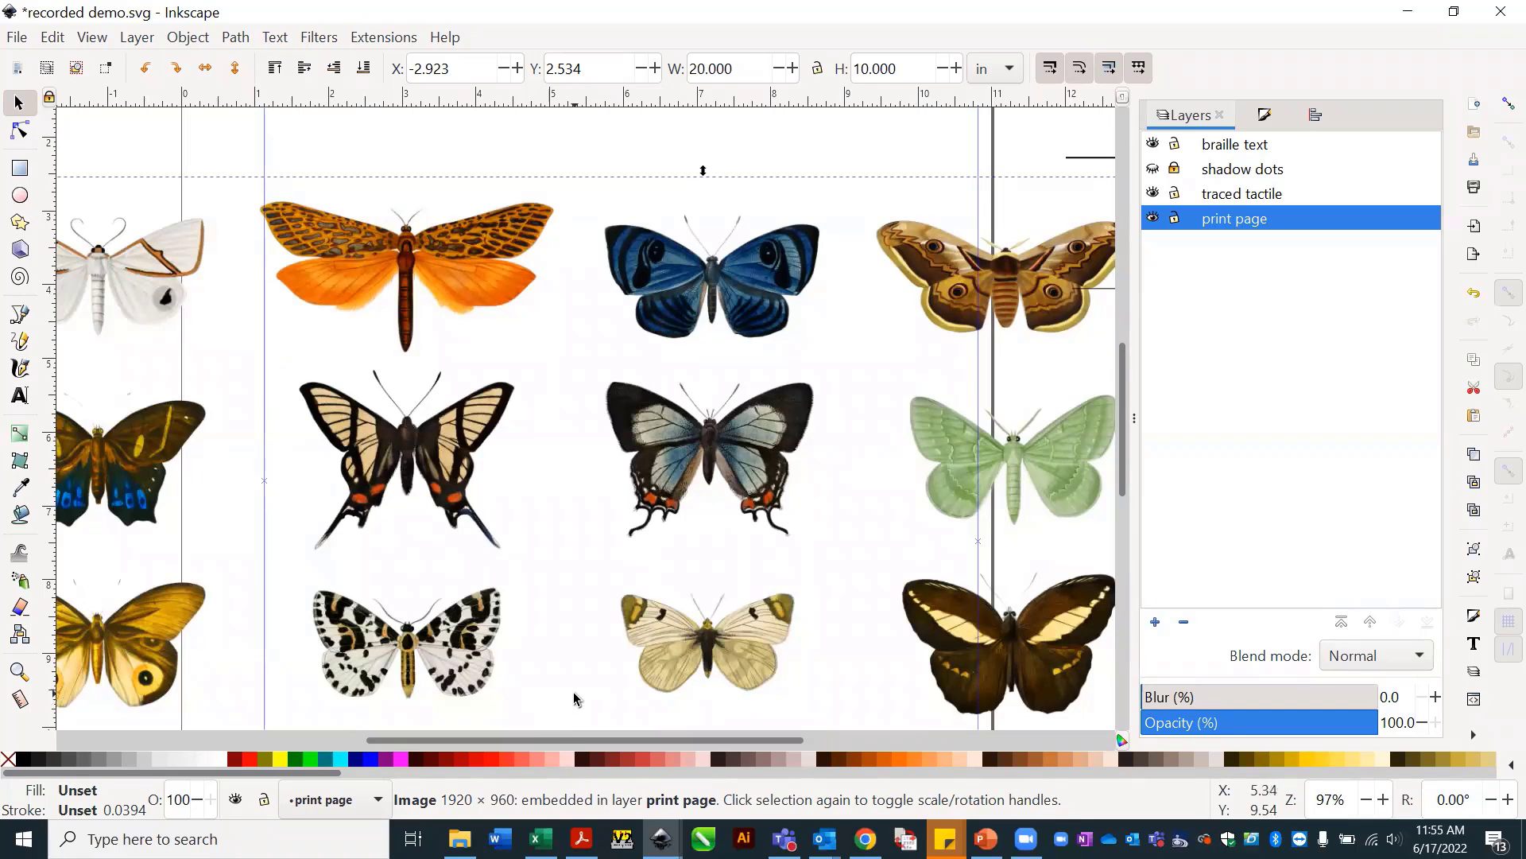
pyautogui.press('space')
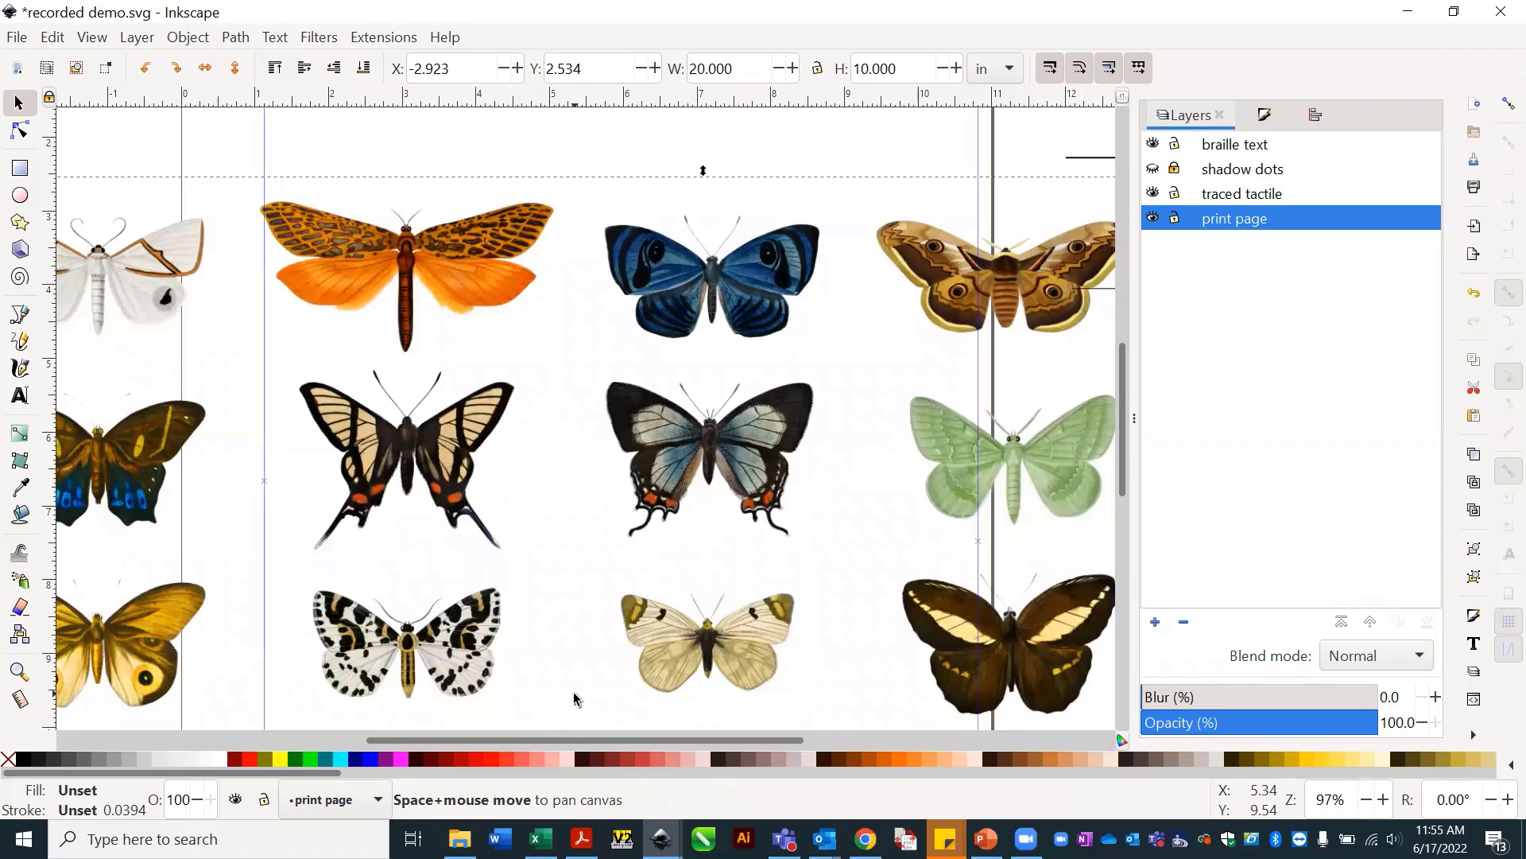
pyautogui.moveTo(576, 698); pyautogui.dragTo(722, 688)
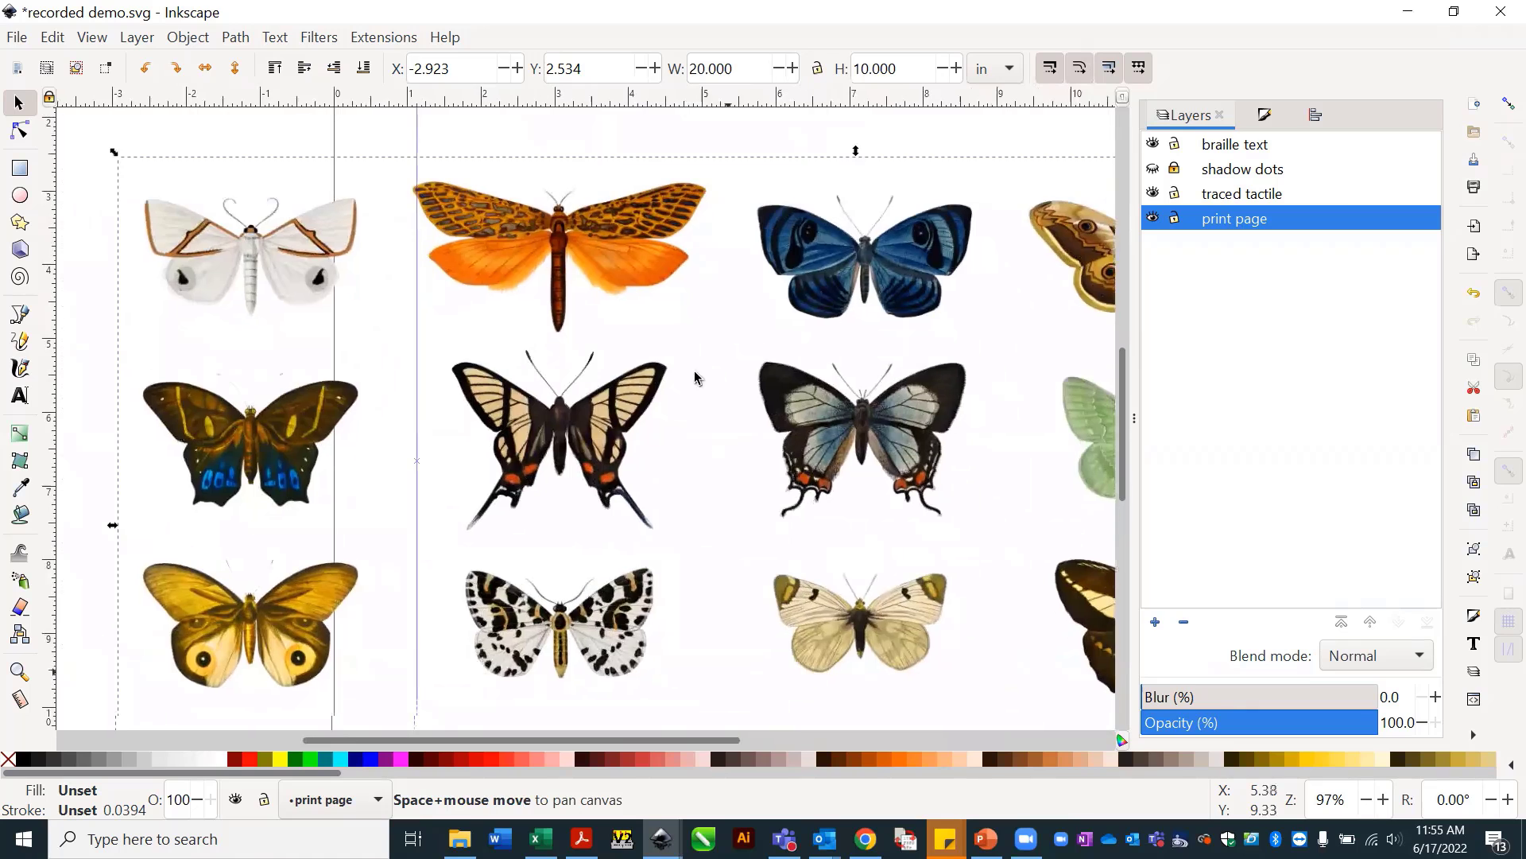
pyautogui.scroll(-6, 707, 357)
pyautogui.press('space')
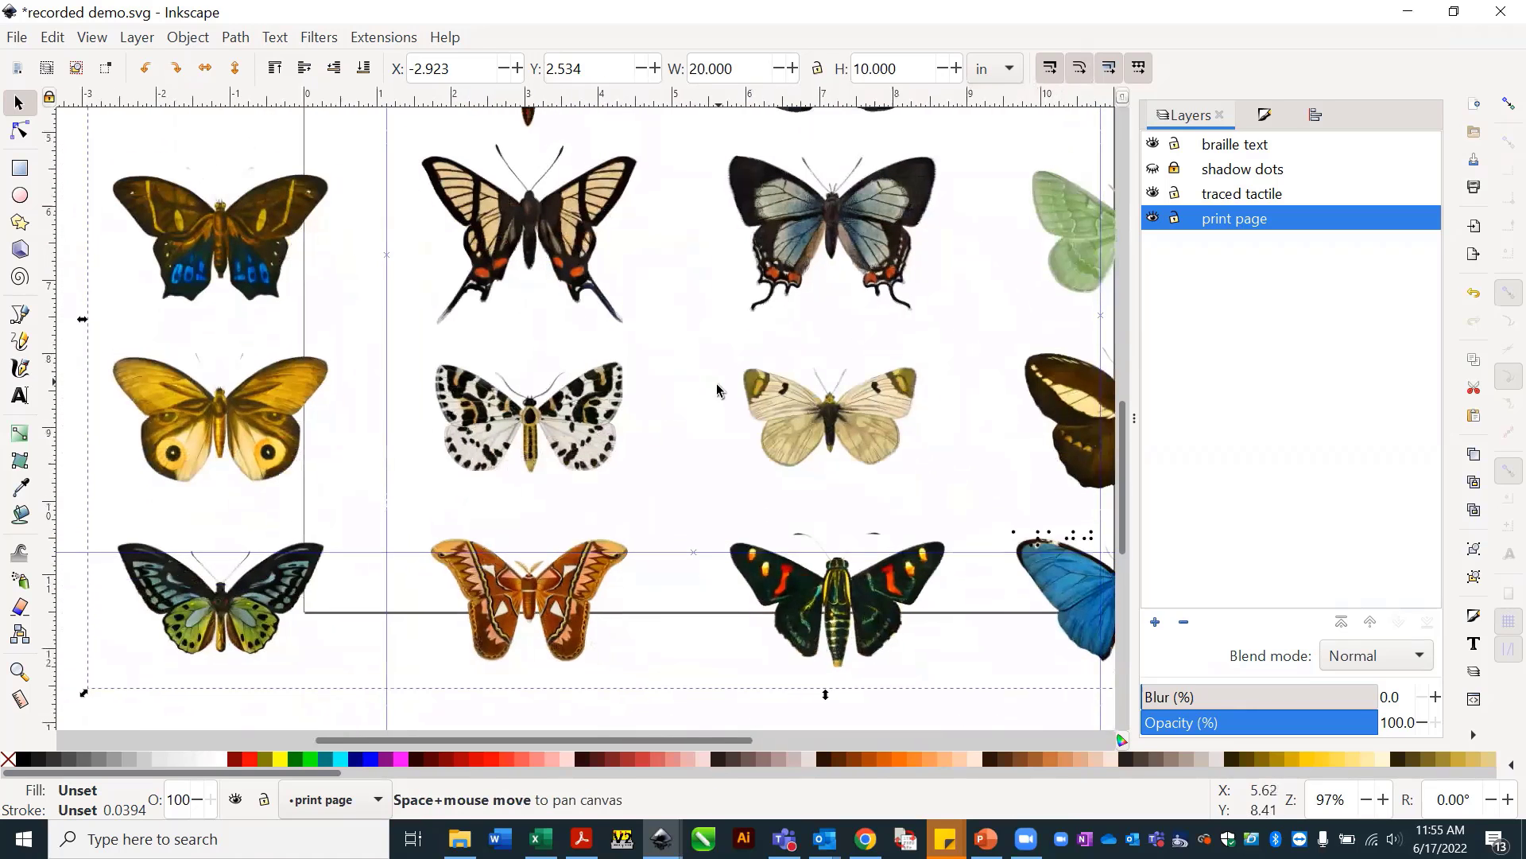
pyautogui.press('space')
pyautogui.press('space')
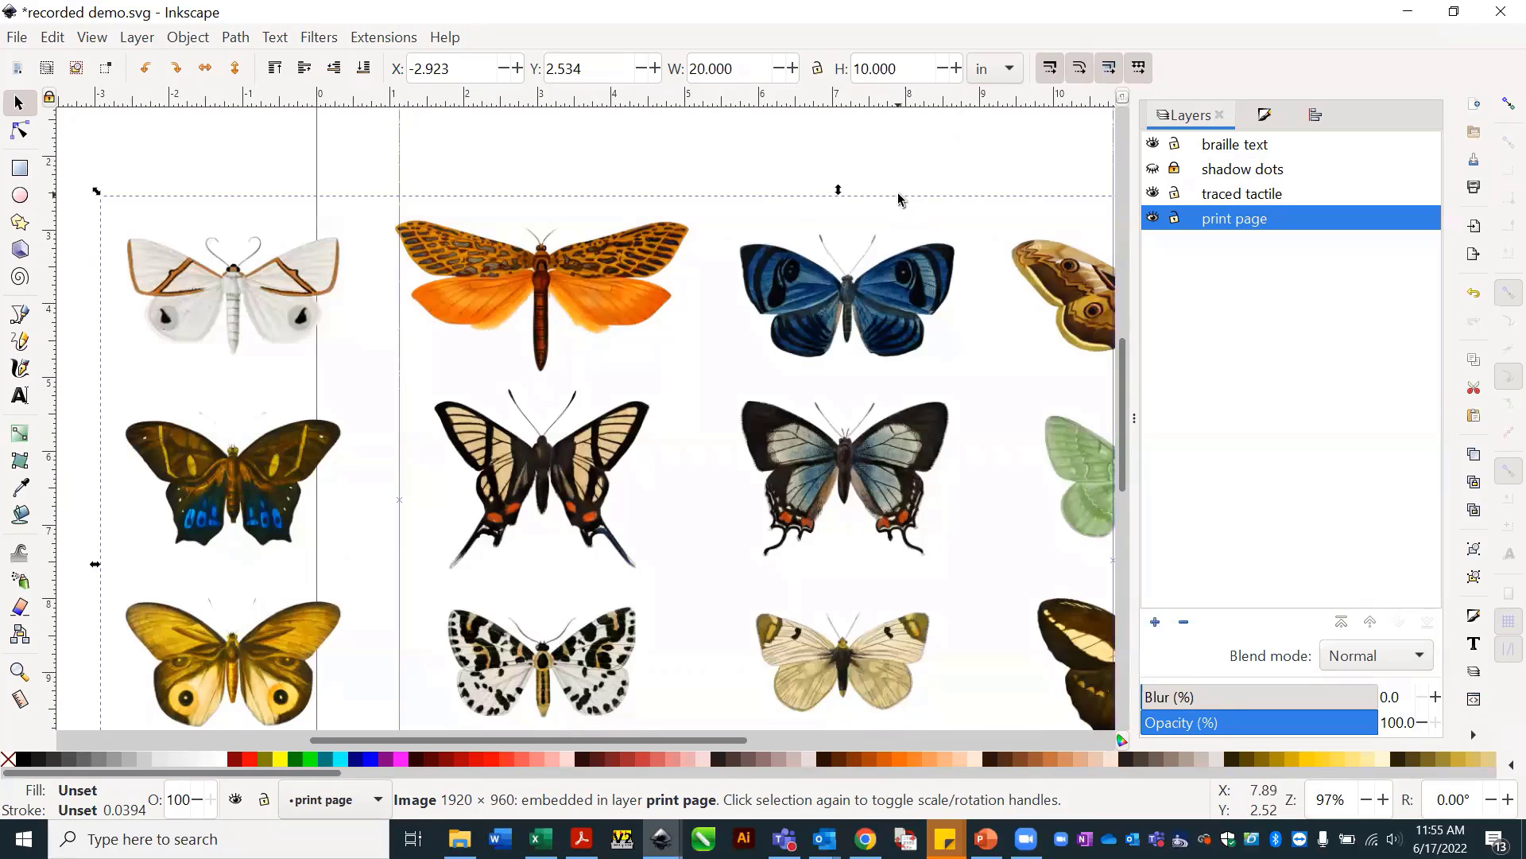
pyautogui.press('Escape')
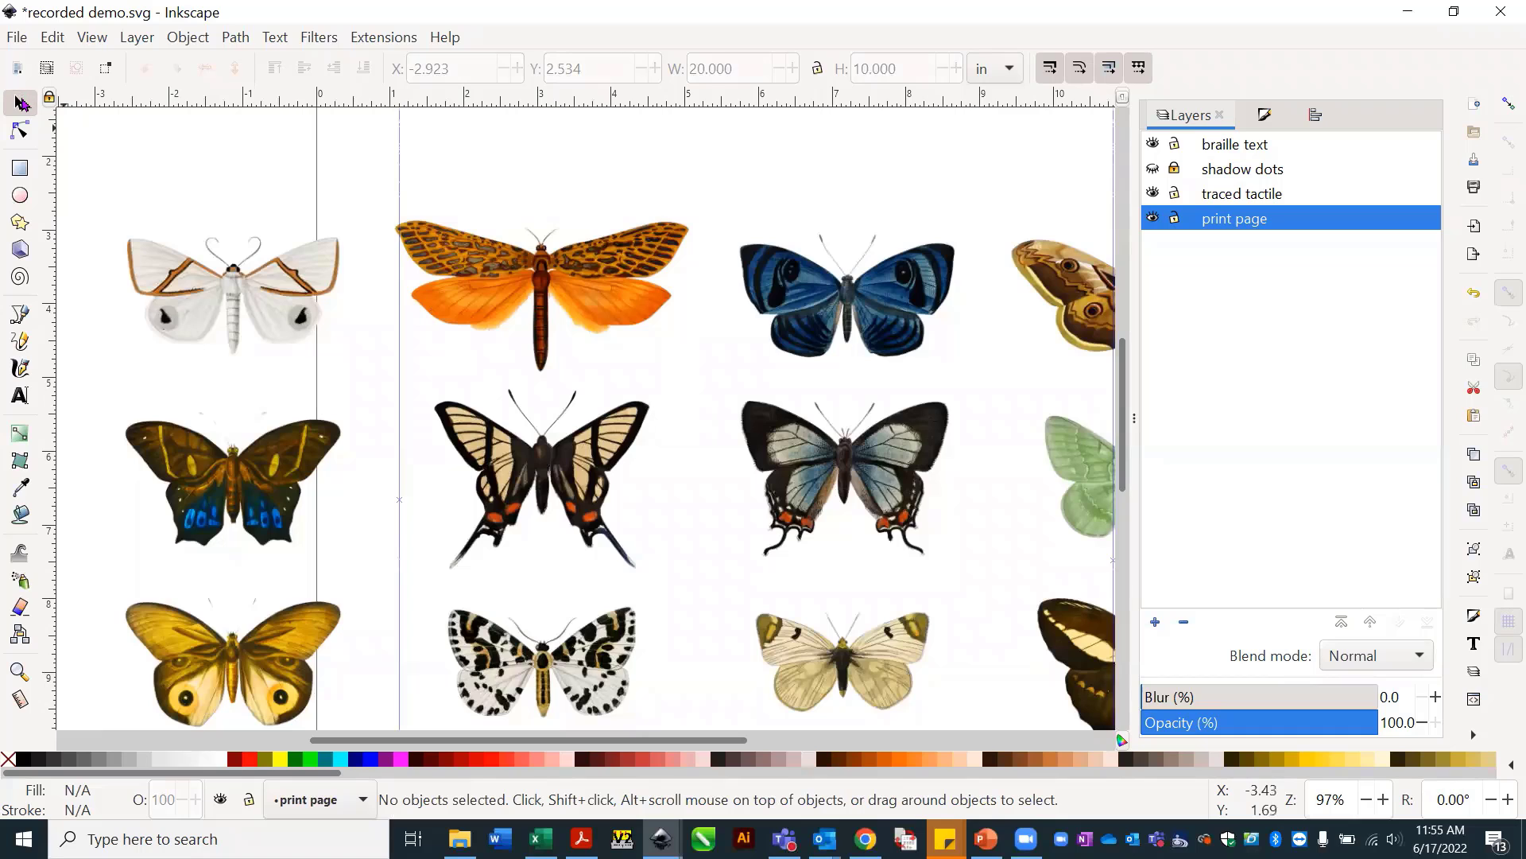
pyautogui.click(899, 322)
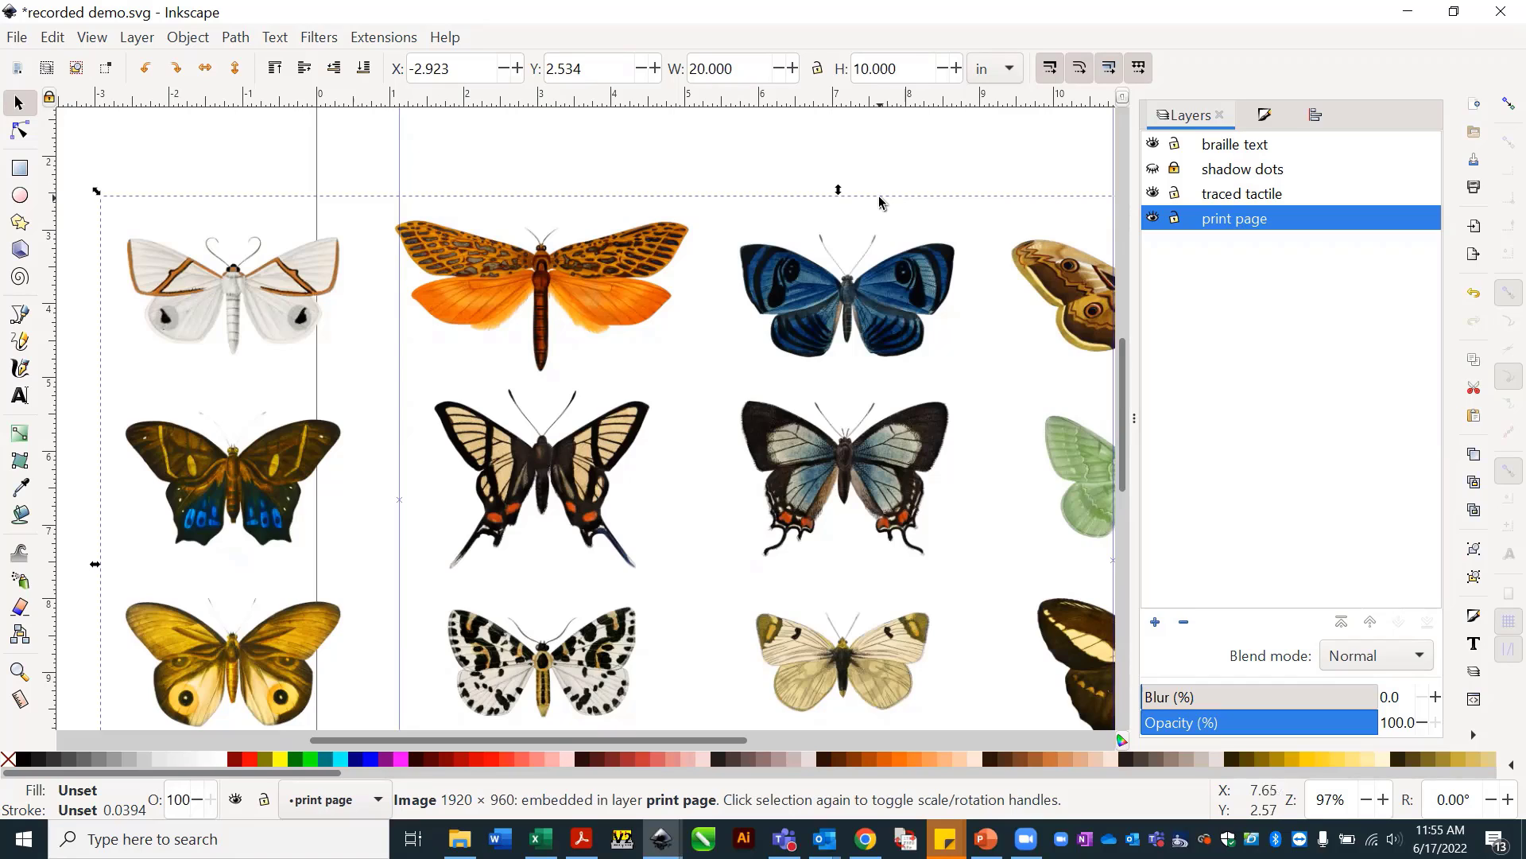
pyautogui.moveTo(862, 180); pyautogui.dragTo(804, 154)
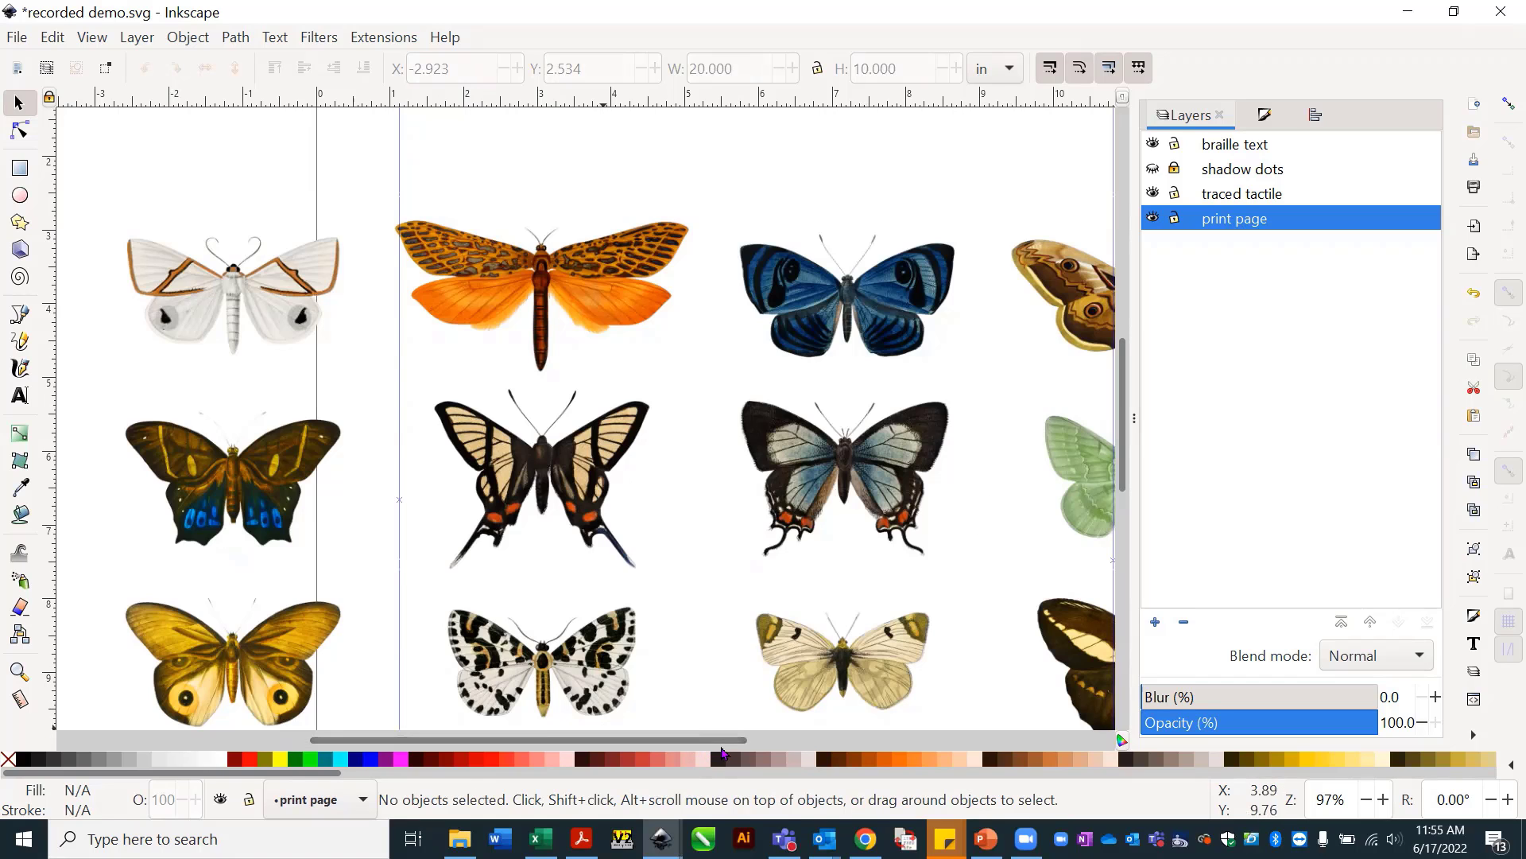
pyautogui.moveTo(737, 745); pyautogui.dragTo(872, 765)
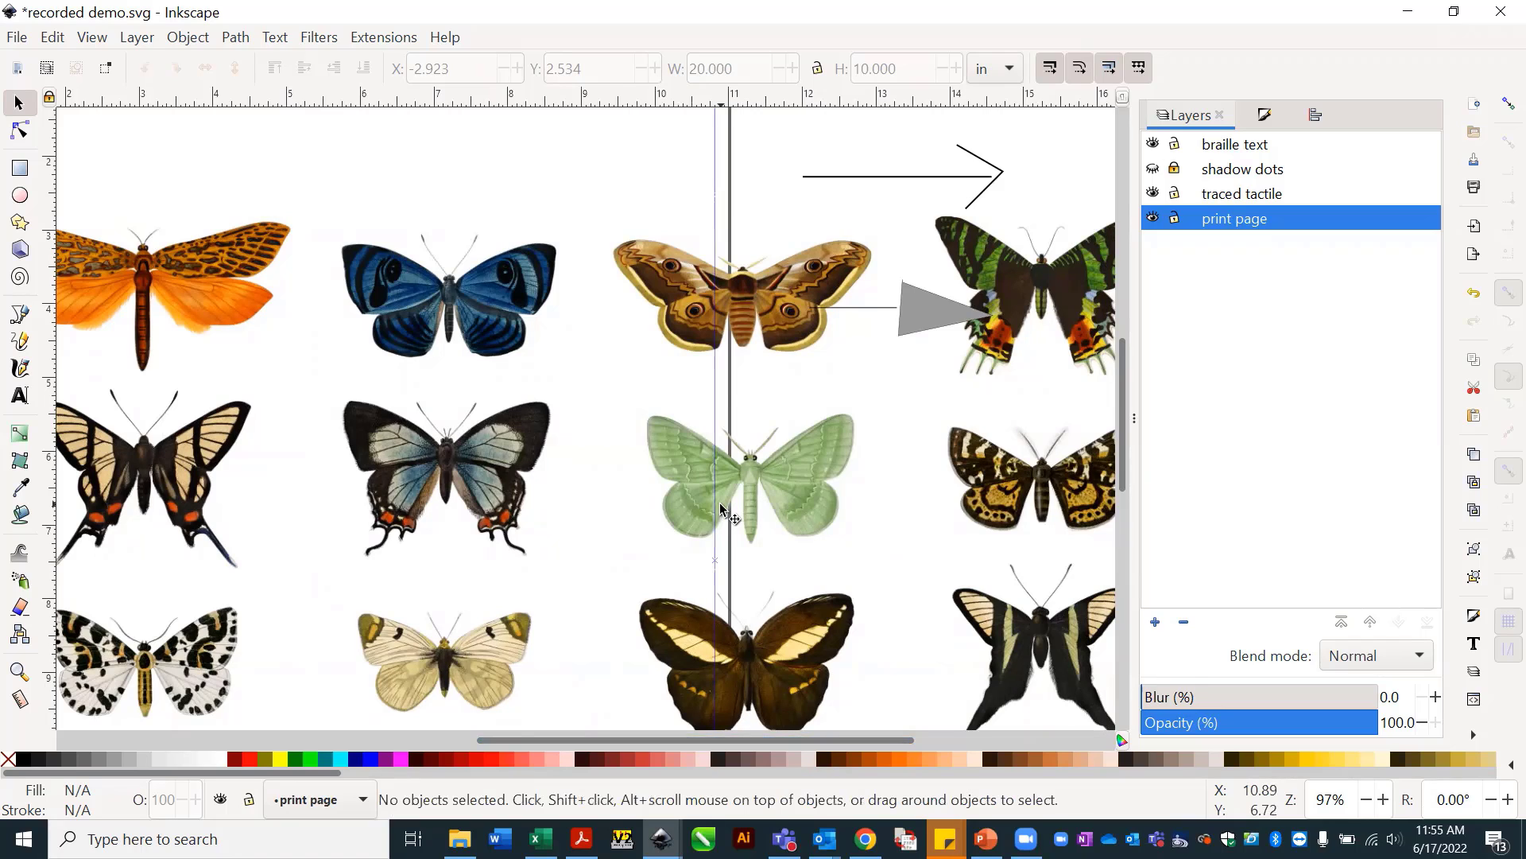
pyautogui.press('5')
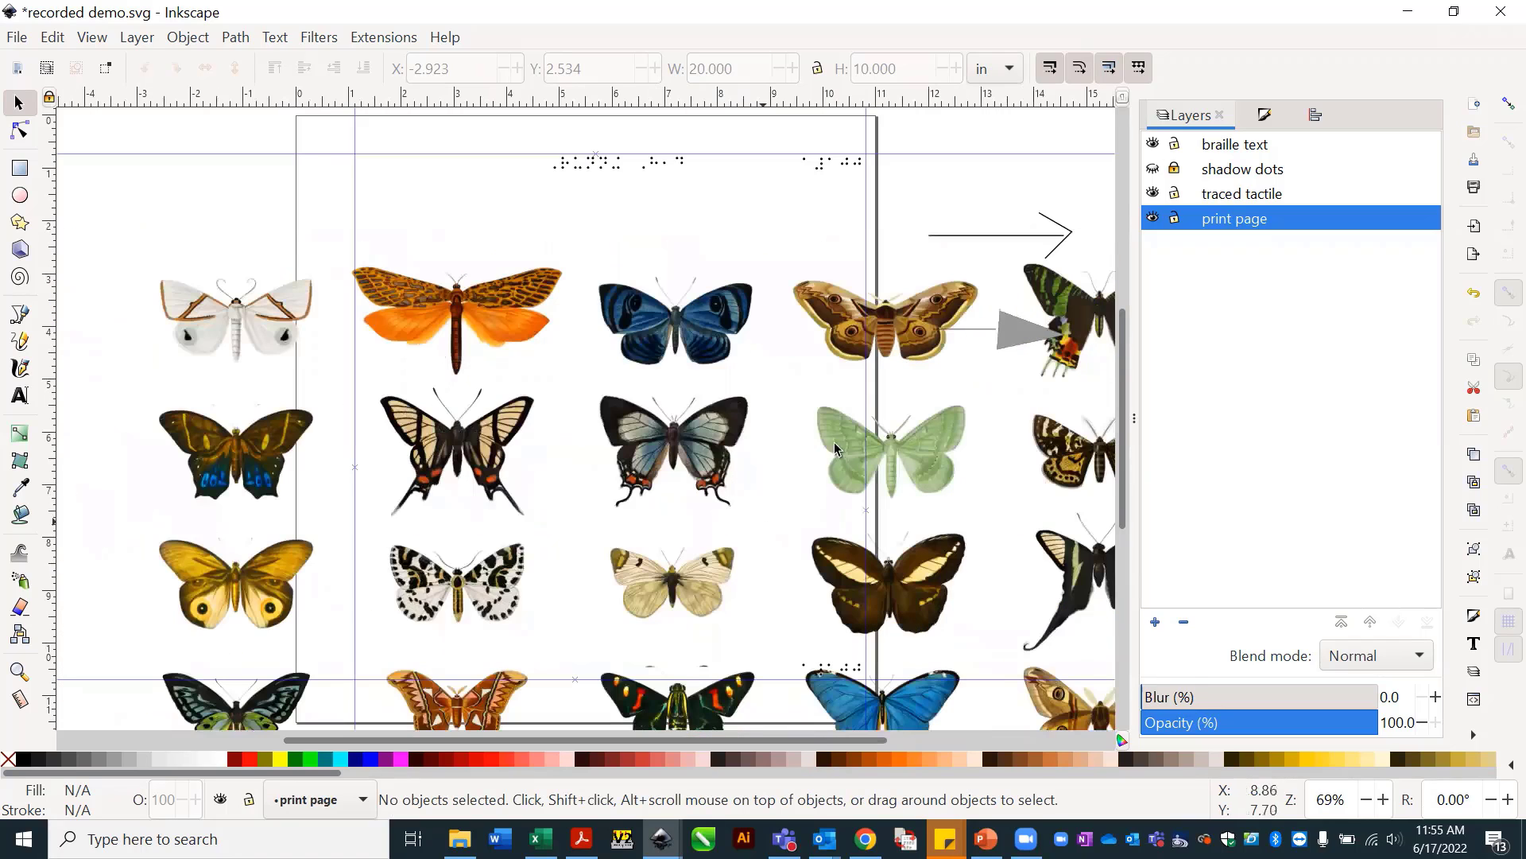
# Select the butterfly image and nudge it left to about X -2.97 in.
pyautogui.click(857, 320)
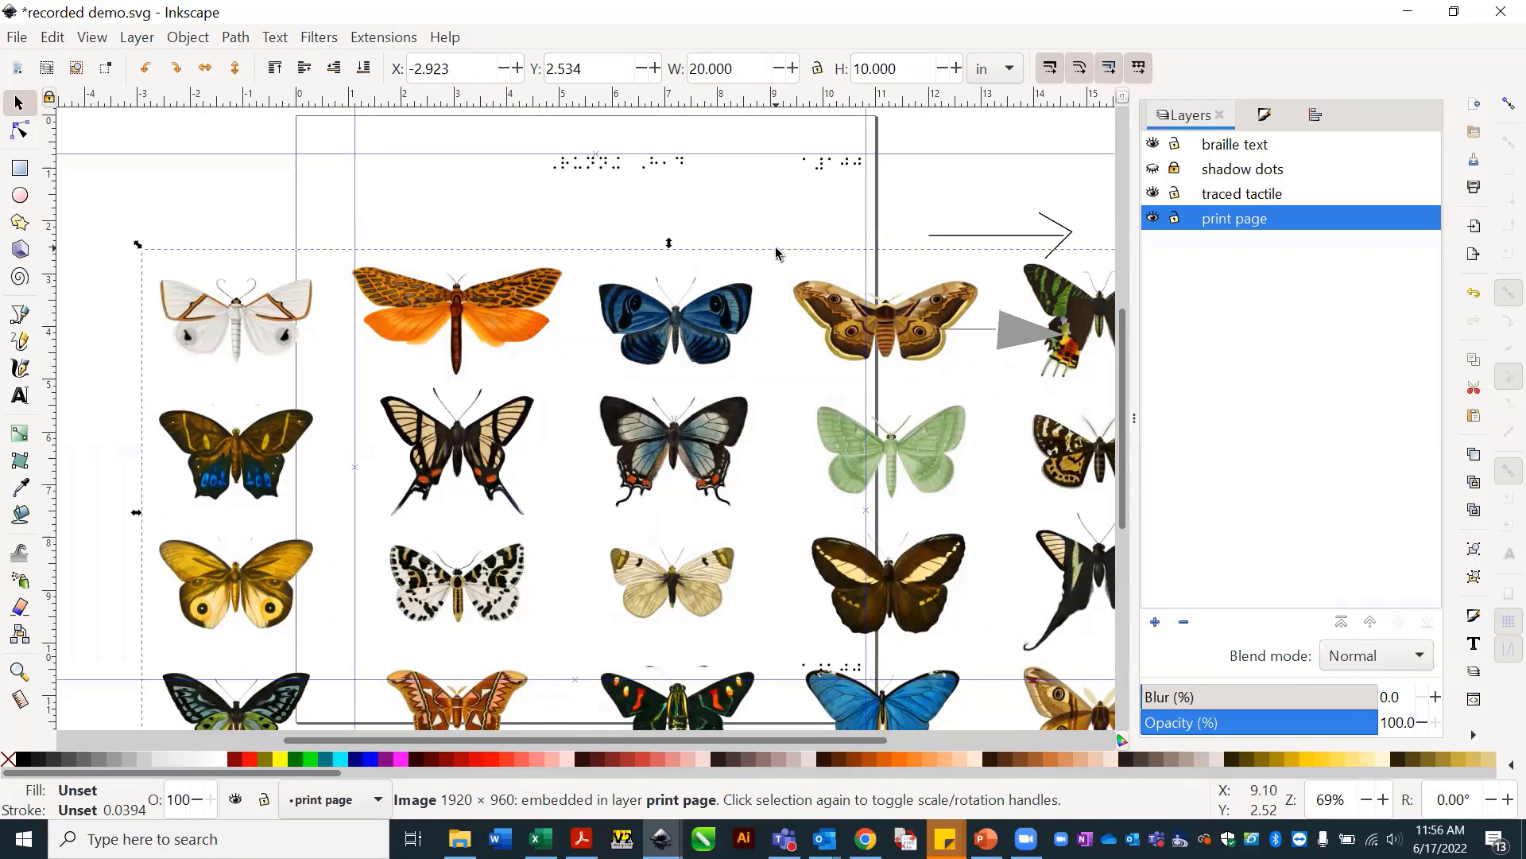
pyautogui.press('Left')
pyautogui.press('Left')
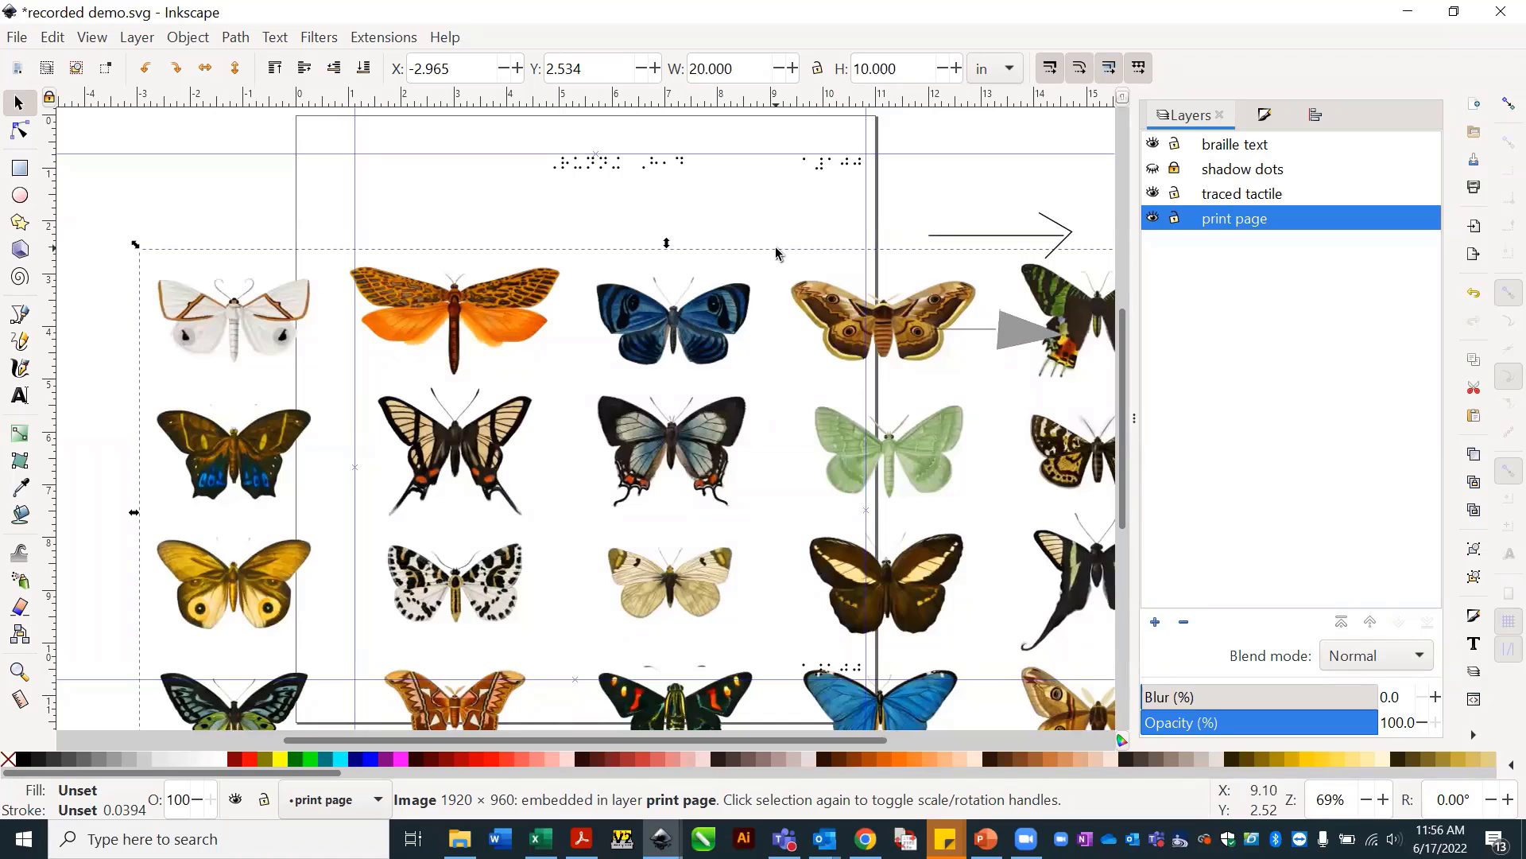
# Move the butterfly image left and up over the page to about X -8.87 in, Y 1.34 in.
pyautogui.press('Left')
pyautogui.press('Left')
pyautogui.press('Left')
pyautogui.press('Left')
pyautogui.press('Left')
pyautogui.press('Left')
pyautogui.press('Left')
pyautogui.press('Left')
pyautogui.press('Left')
pyautogui.press('Left')
pyautogui.press('Left')
pyautogui.press('Left')
pyautogui.press('Left')
pyautogui.press('Left')
pyautogui.press('Left')
pyautogui.press('Left')
pyautogui.press('Left')
pyautogui.press('Left')
pyautogui.press('Left')
pyautogui.press('Left')
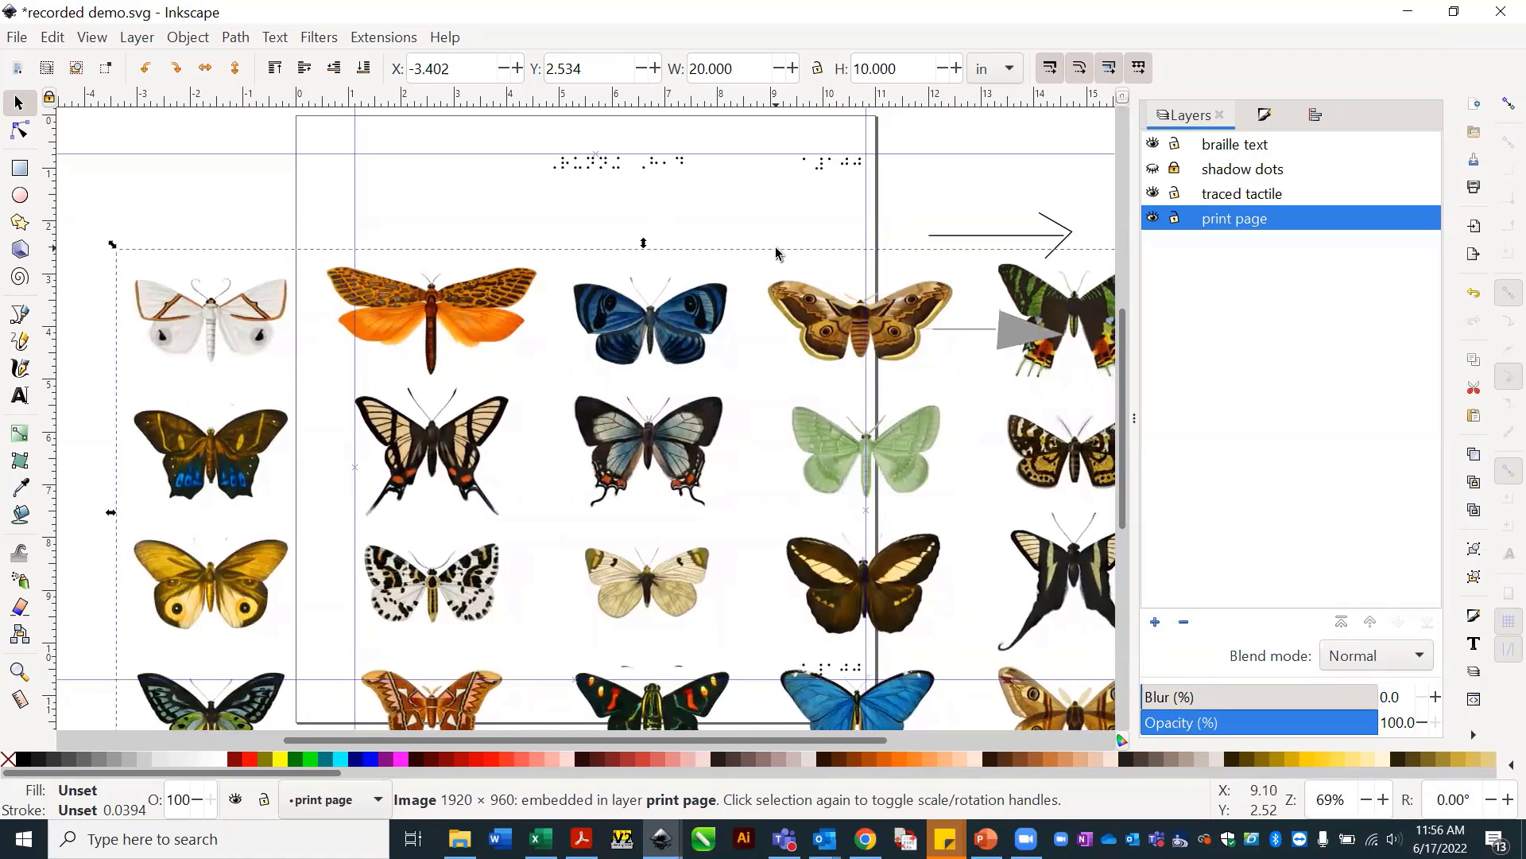
pyautogui.press('Left')
pyautogui.press('Left')
pyautogui.press('Left')
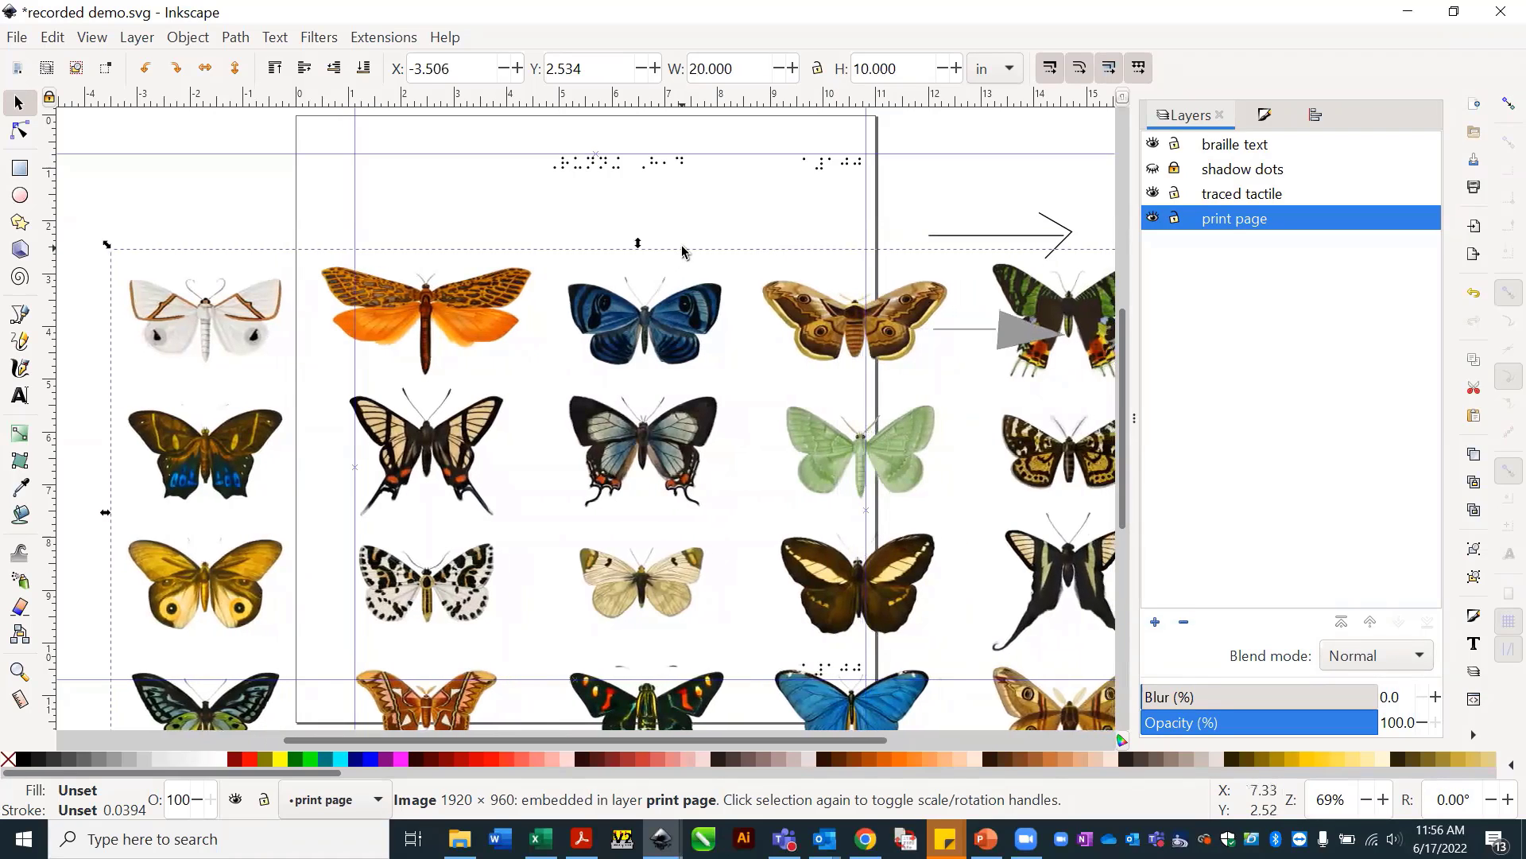
pyautogui.moveTo(688, 328); pyautogui.dragTo(374, 256)
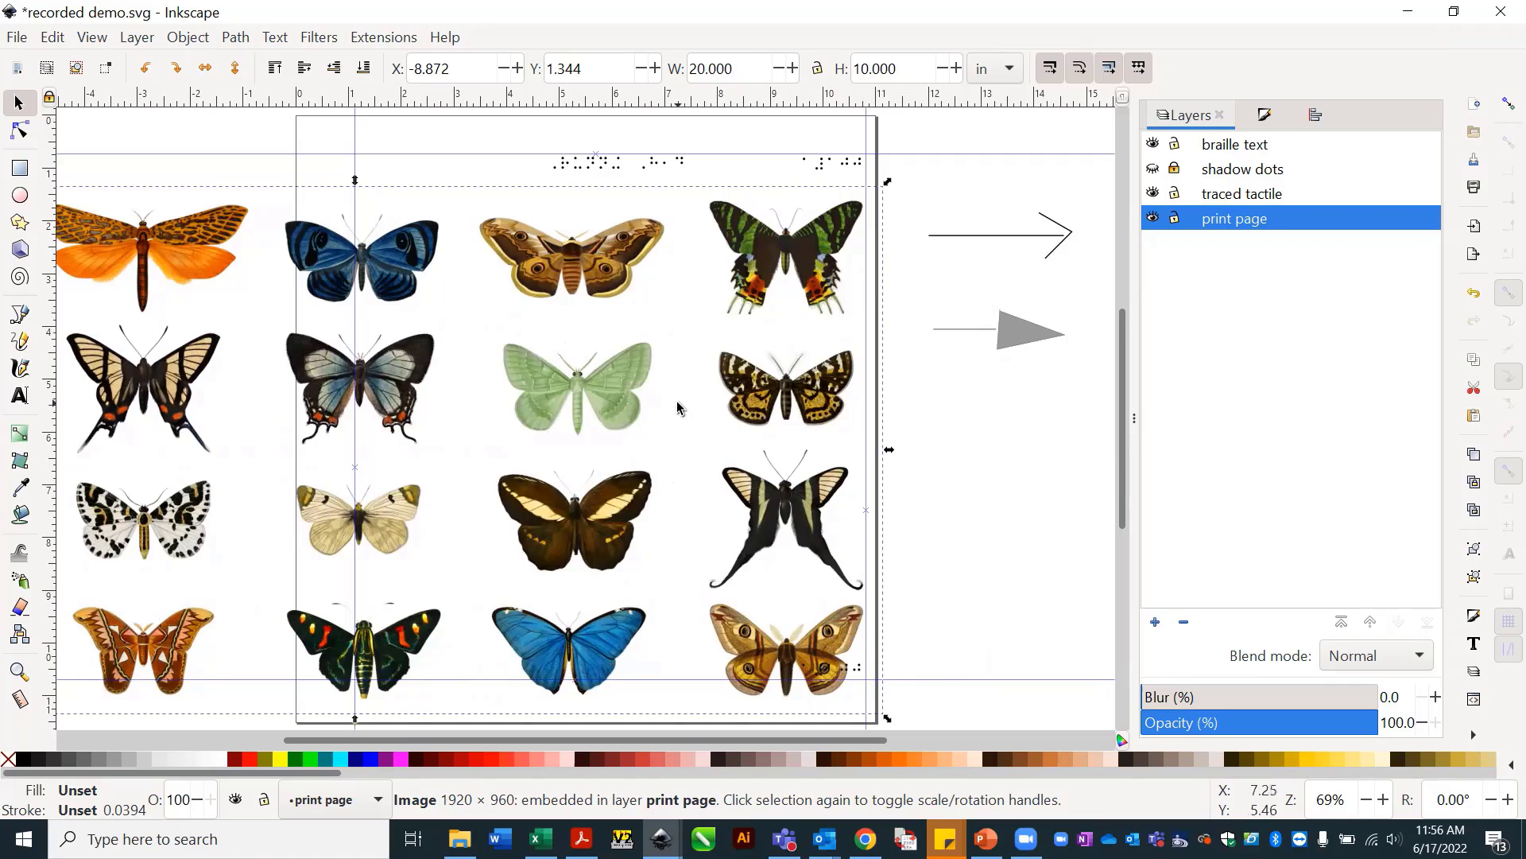
# Lock the print page layer and make the traced tactile layer the active one, keeping its name.
pyautogui.click(1174, 218)
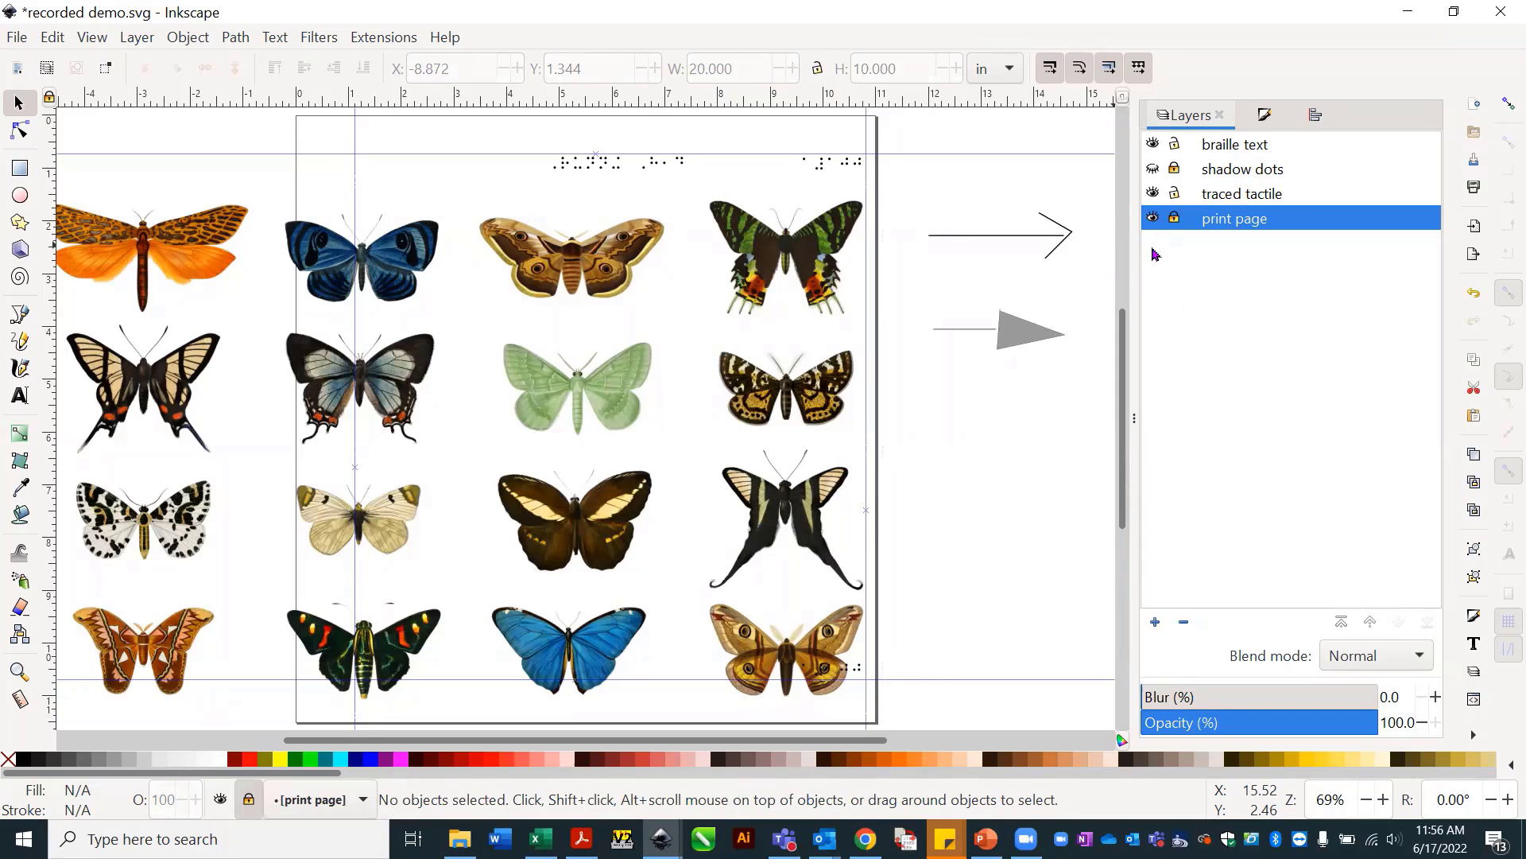
pyautogui.doubleClick(1218, 197)
pyautogui.click(1201, 347)
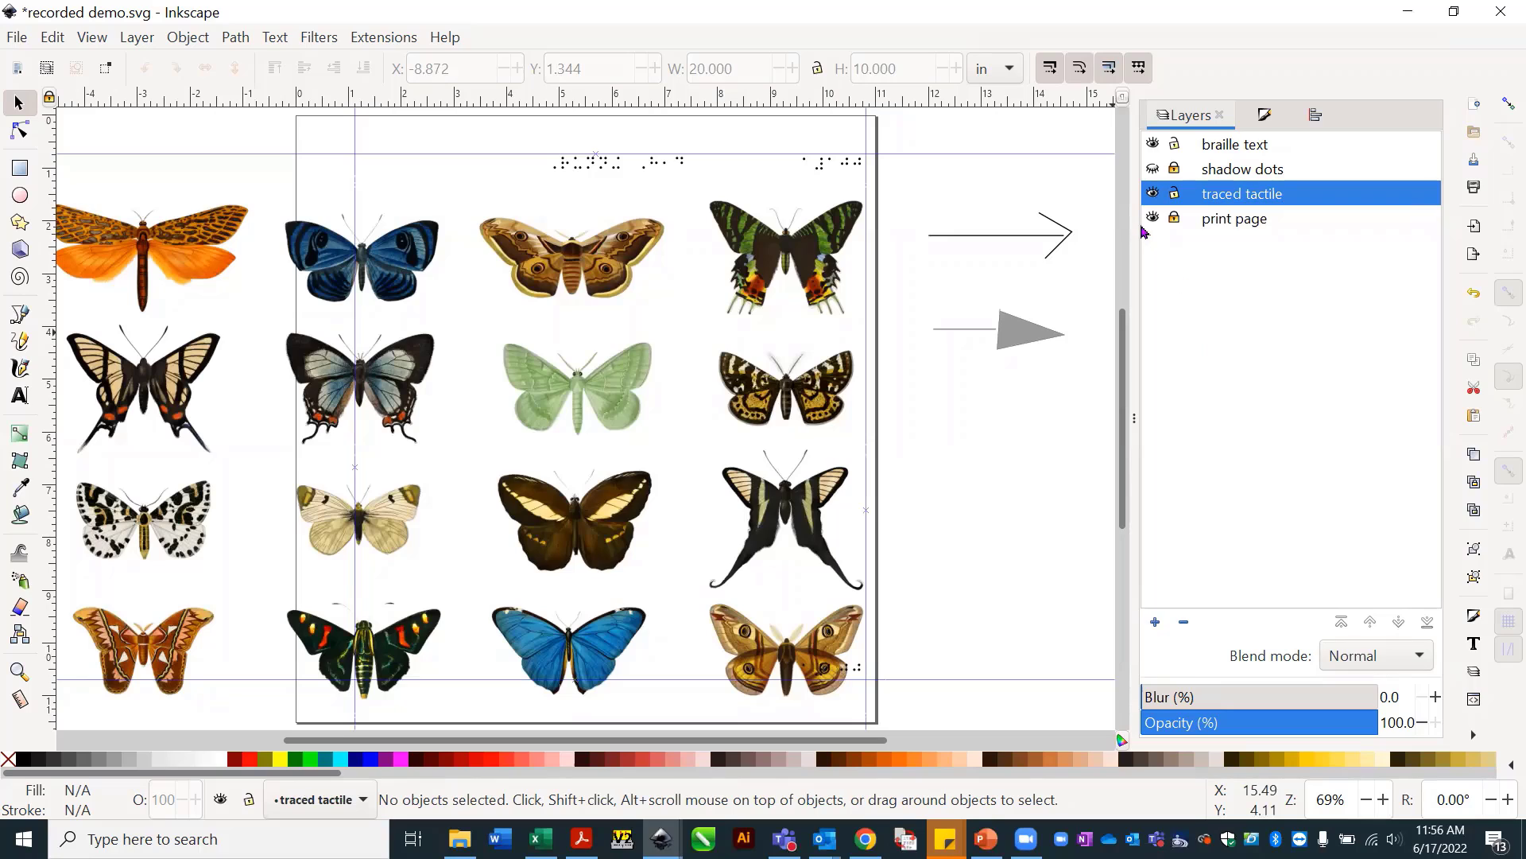
pyautogui.doubleClick(1218, 193)
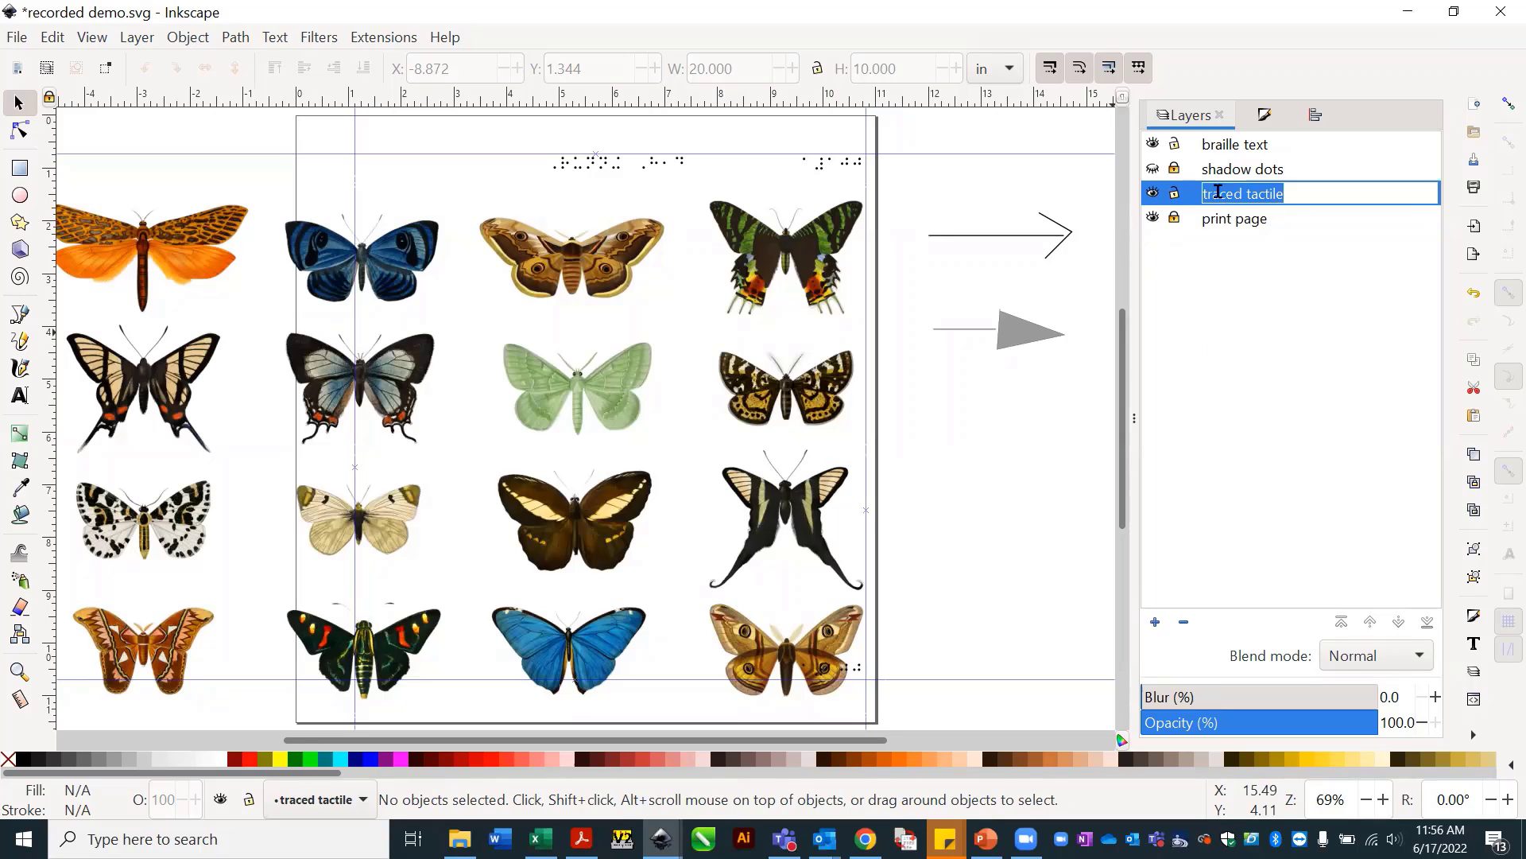
pyautogui.click(1207, 371)
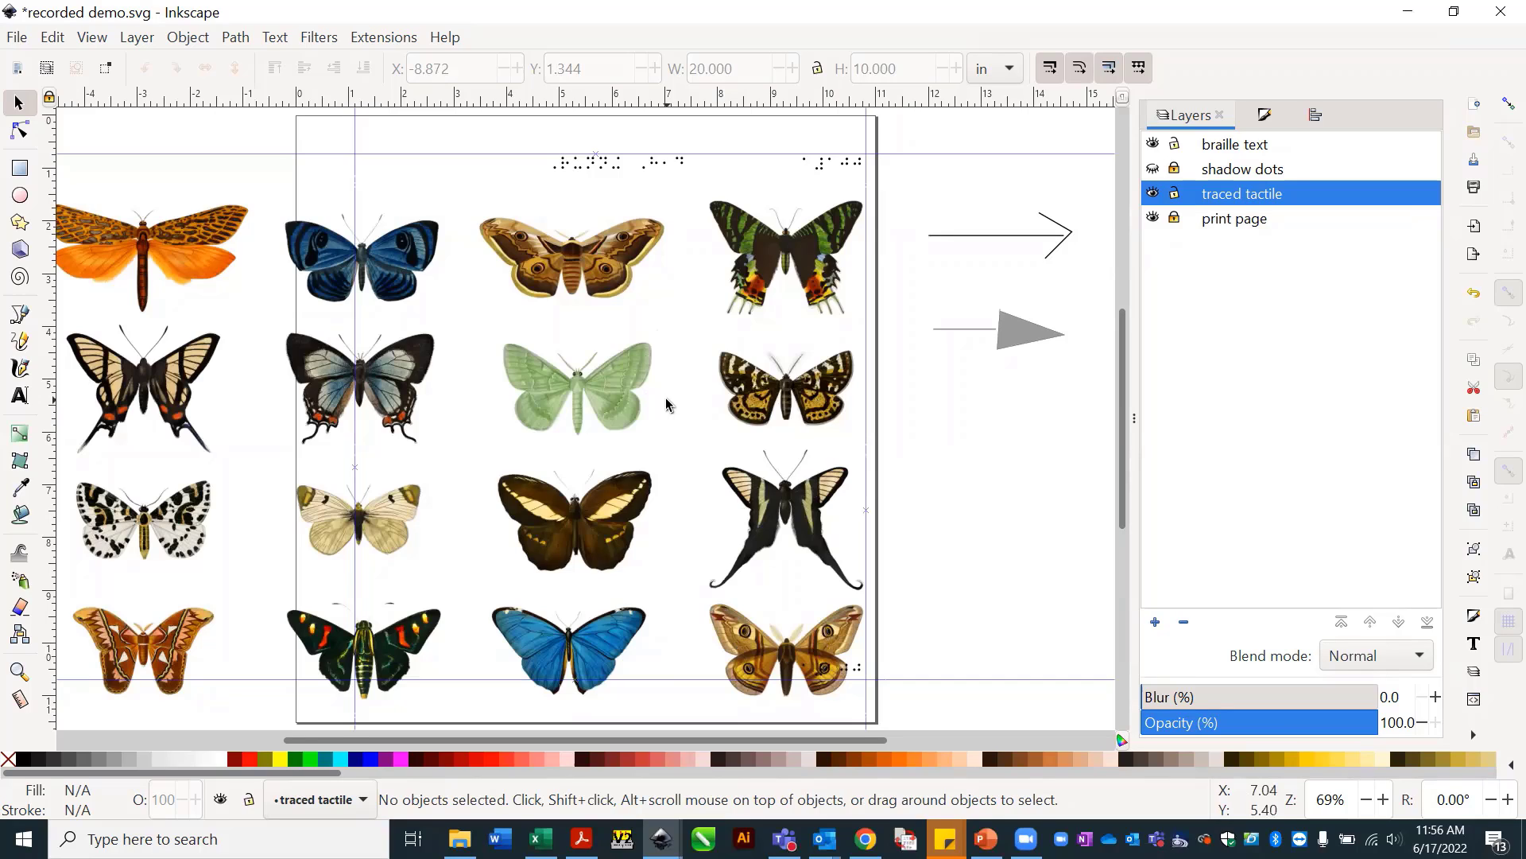
pyautogui.press('space')
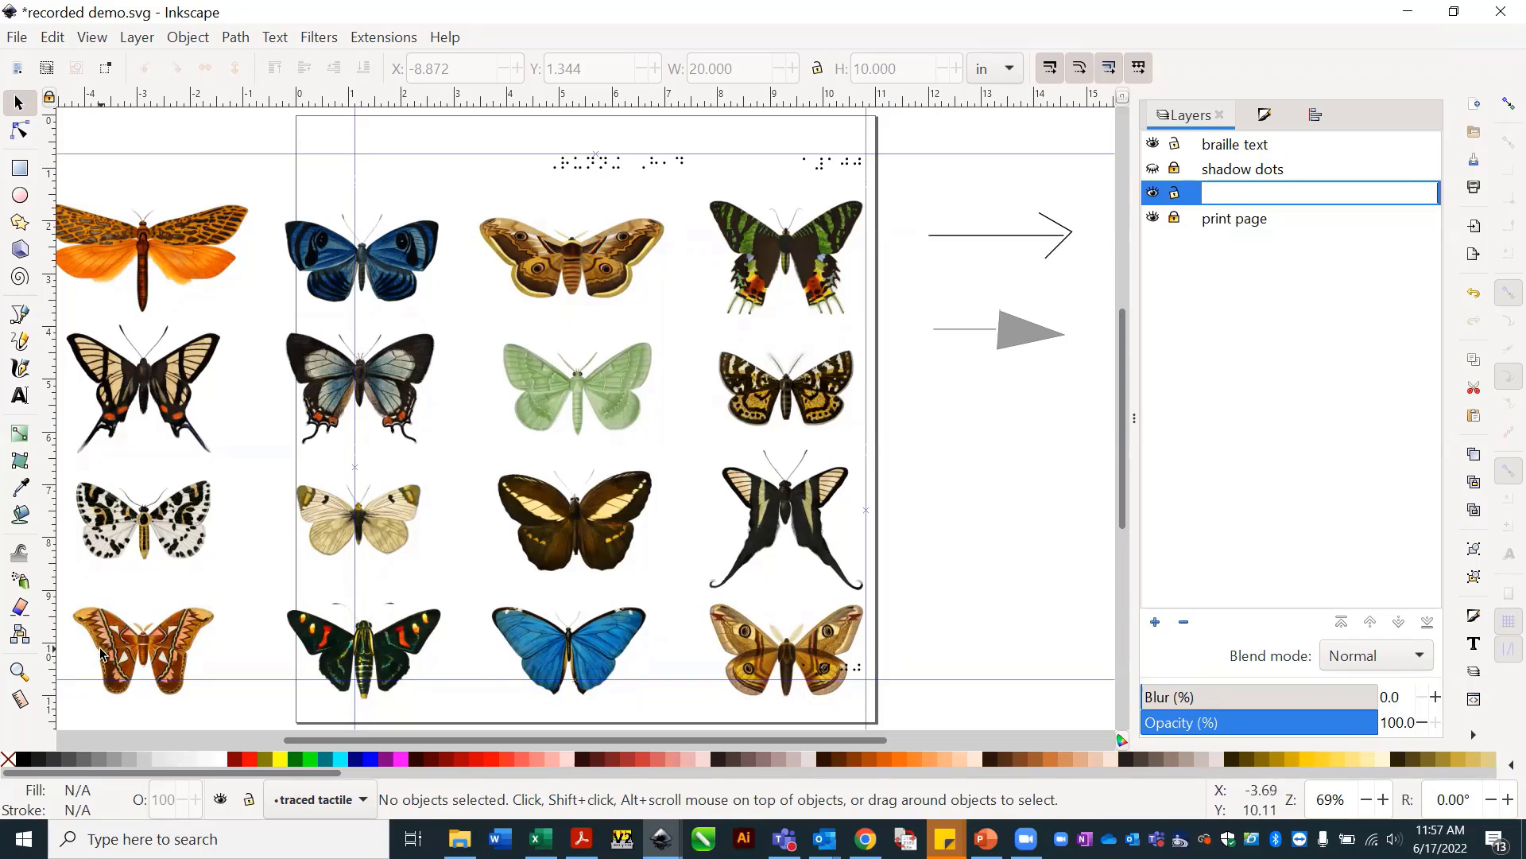
# Trace the green butterfly's upper-left wing with the Bezier tool on the traced tactile layer, leaving the path open at the body.
pyautogui.click(18, 670)
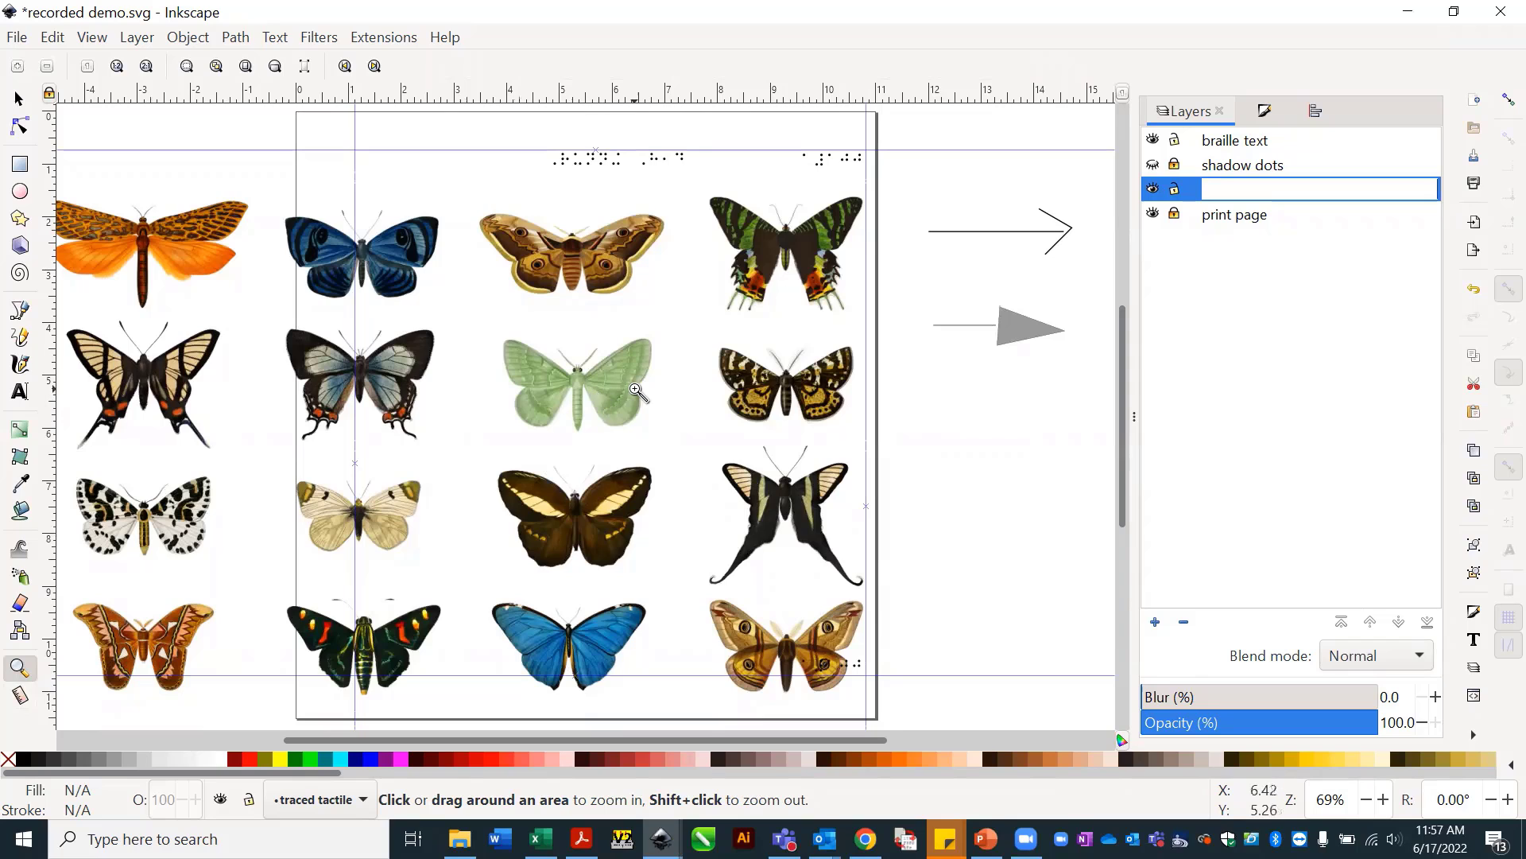
pyautogui.click(582, 388)
pyautogui.click(581, 391)
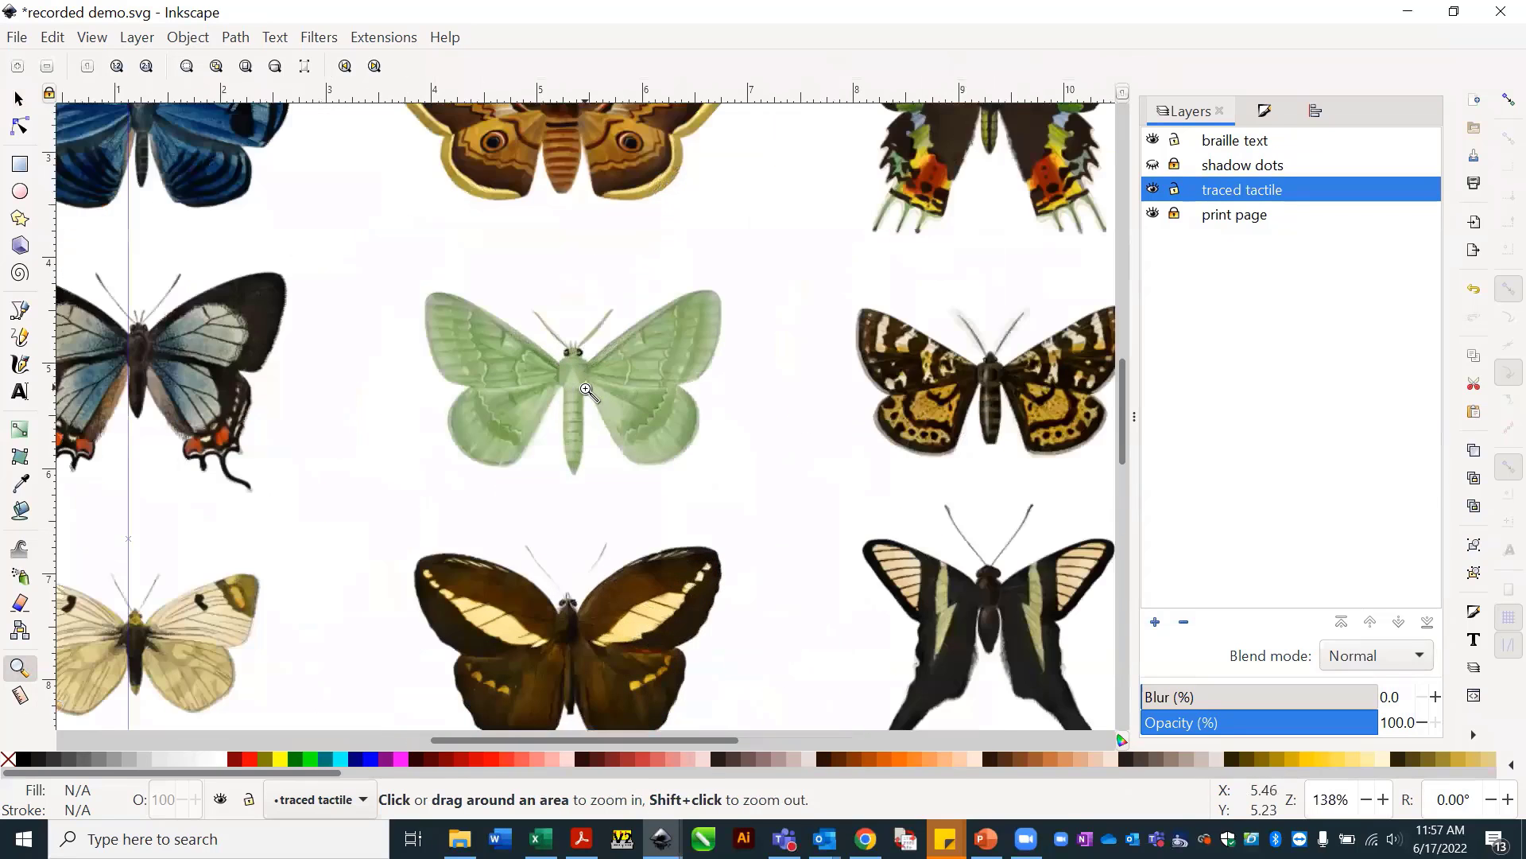
pyautogui.click(581, 393)
pyautogui.click(580, 382)
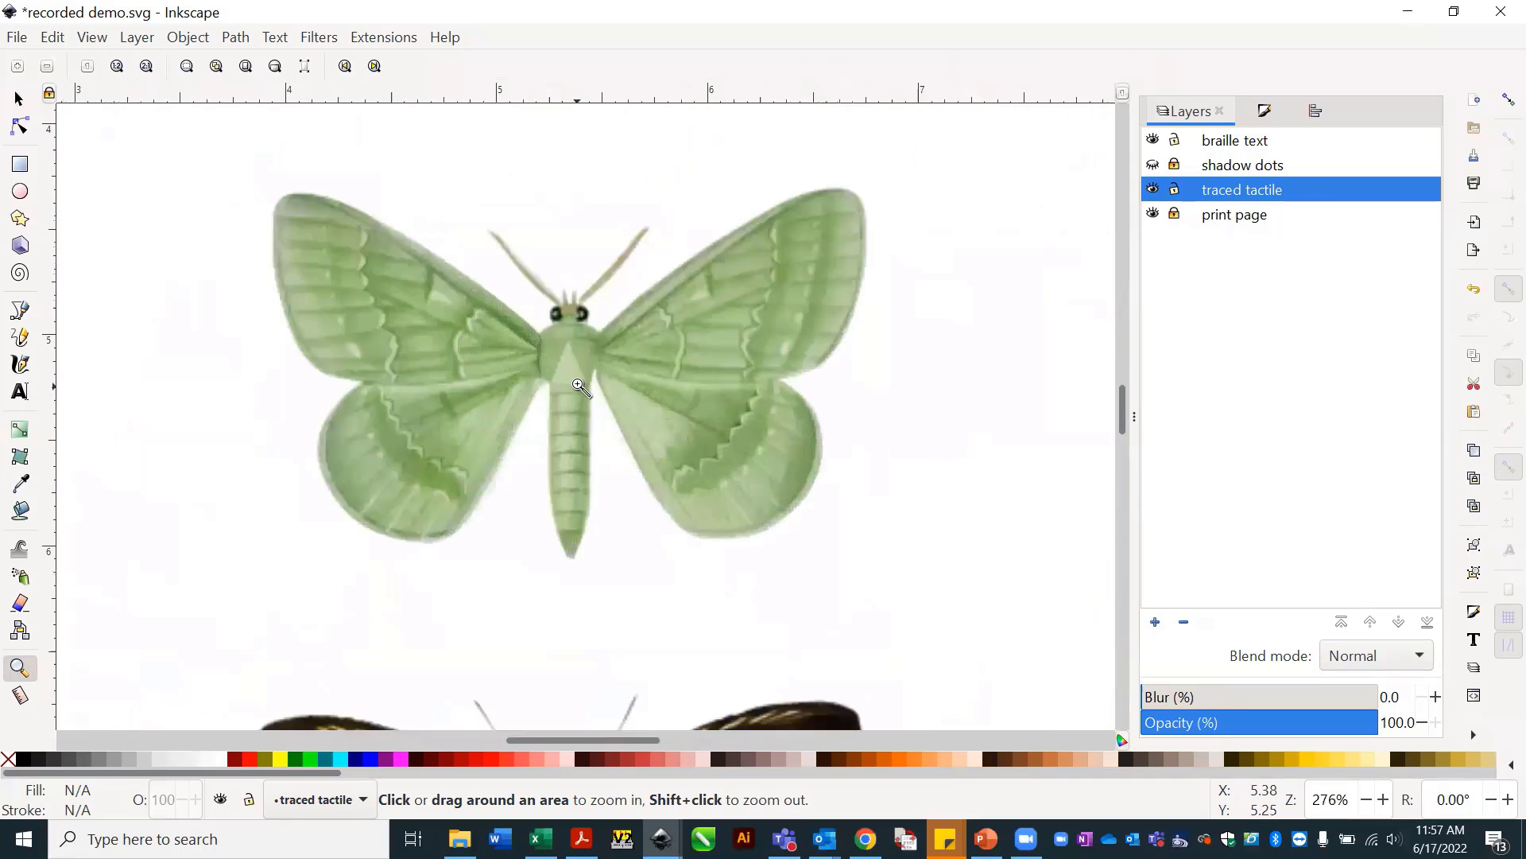
pyautogui.click(580, 382)
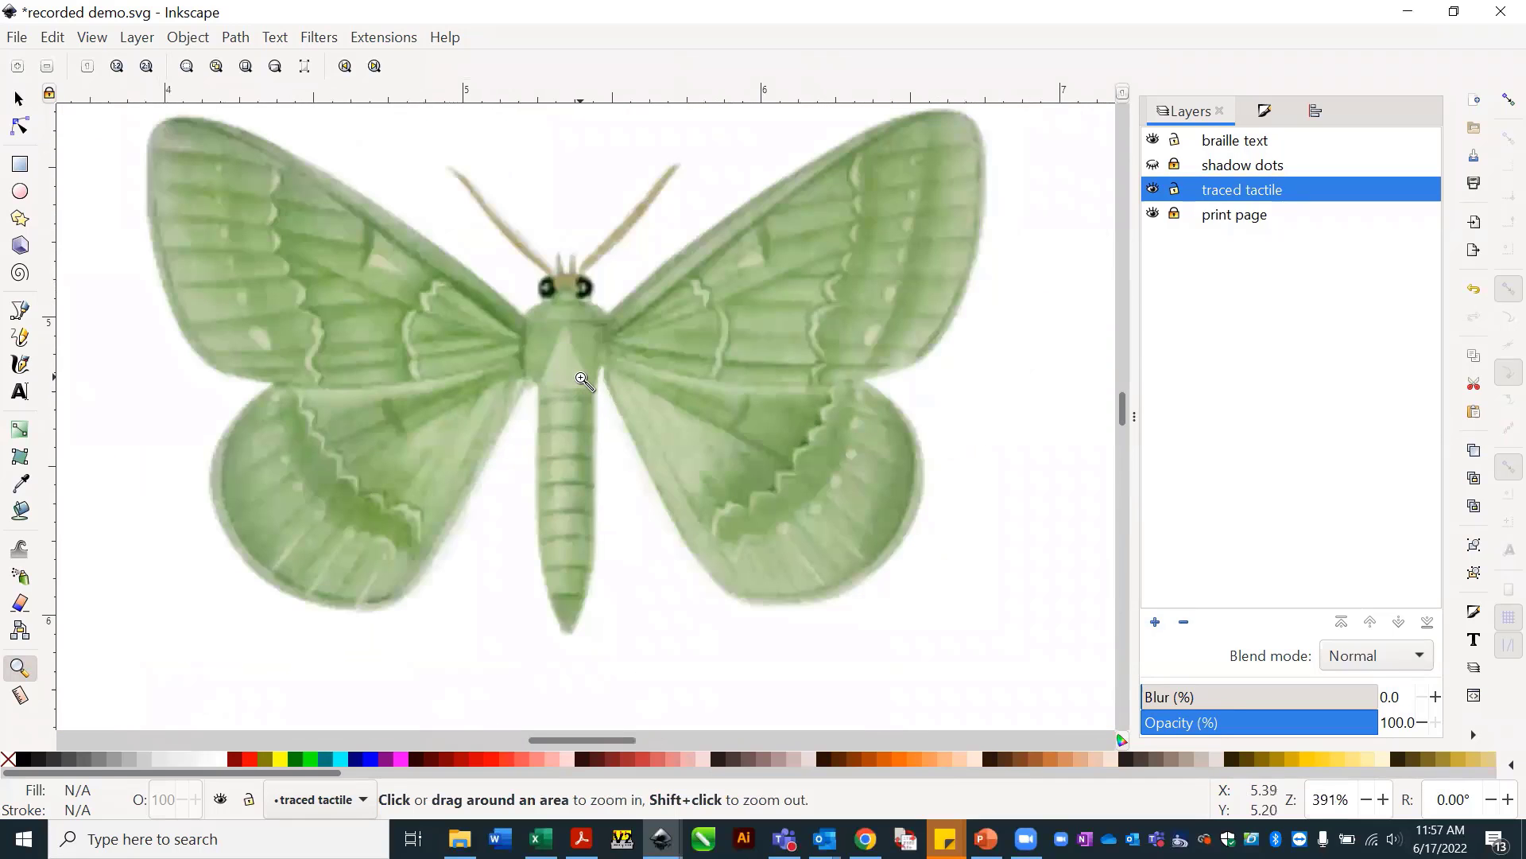
pyautogui.scroll(2, 583, 381)
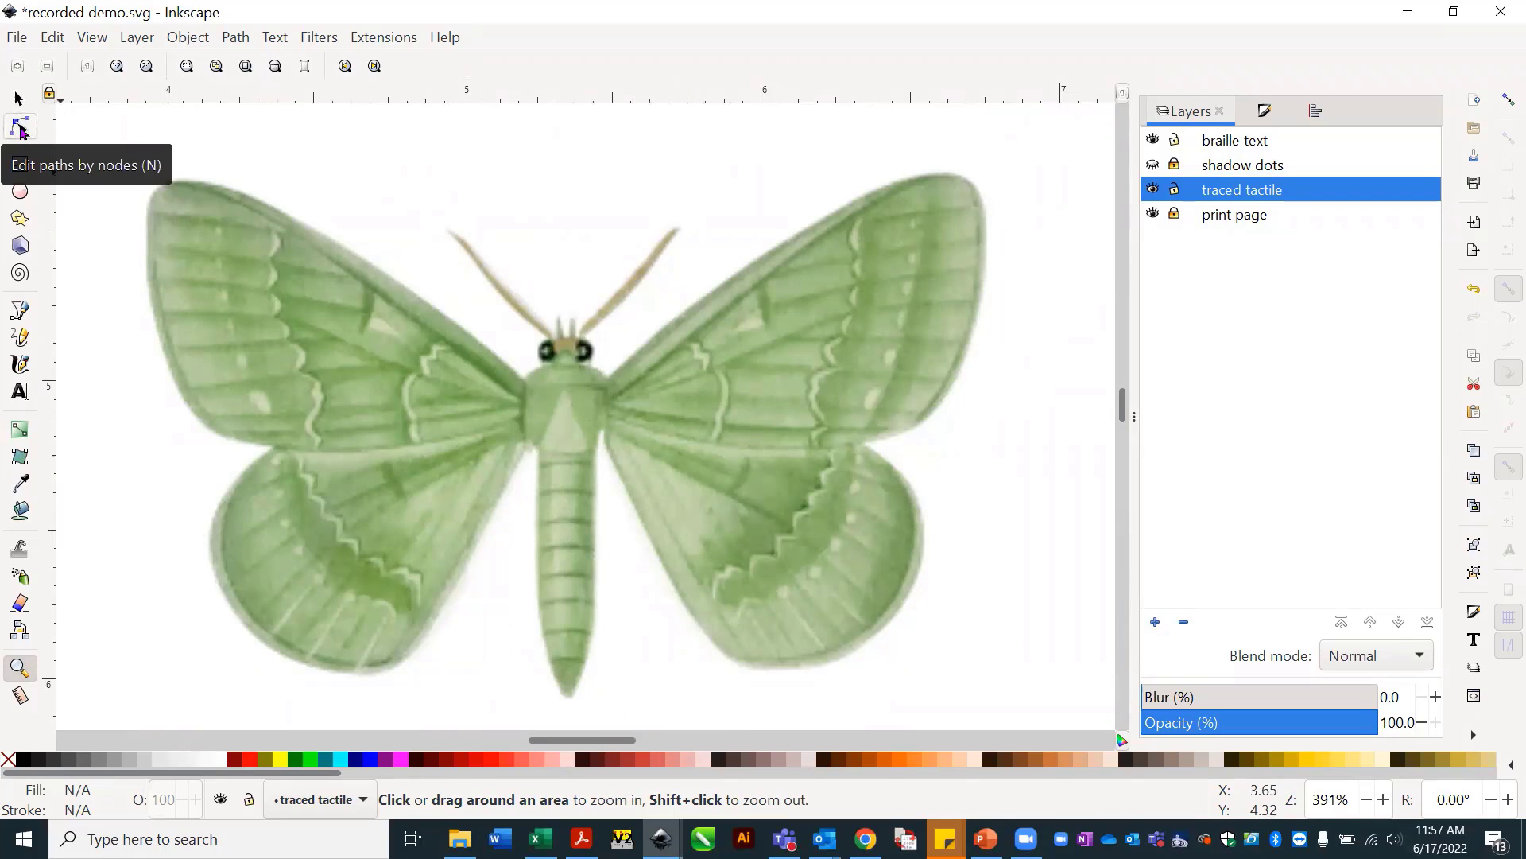
pyautogui.click(20, 311)
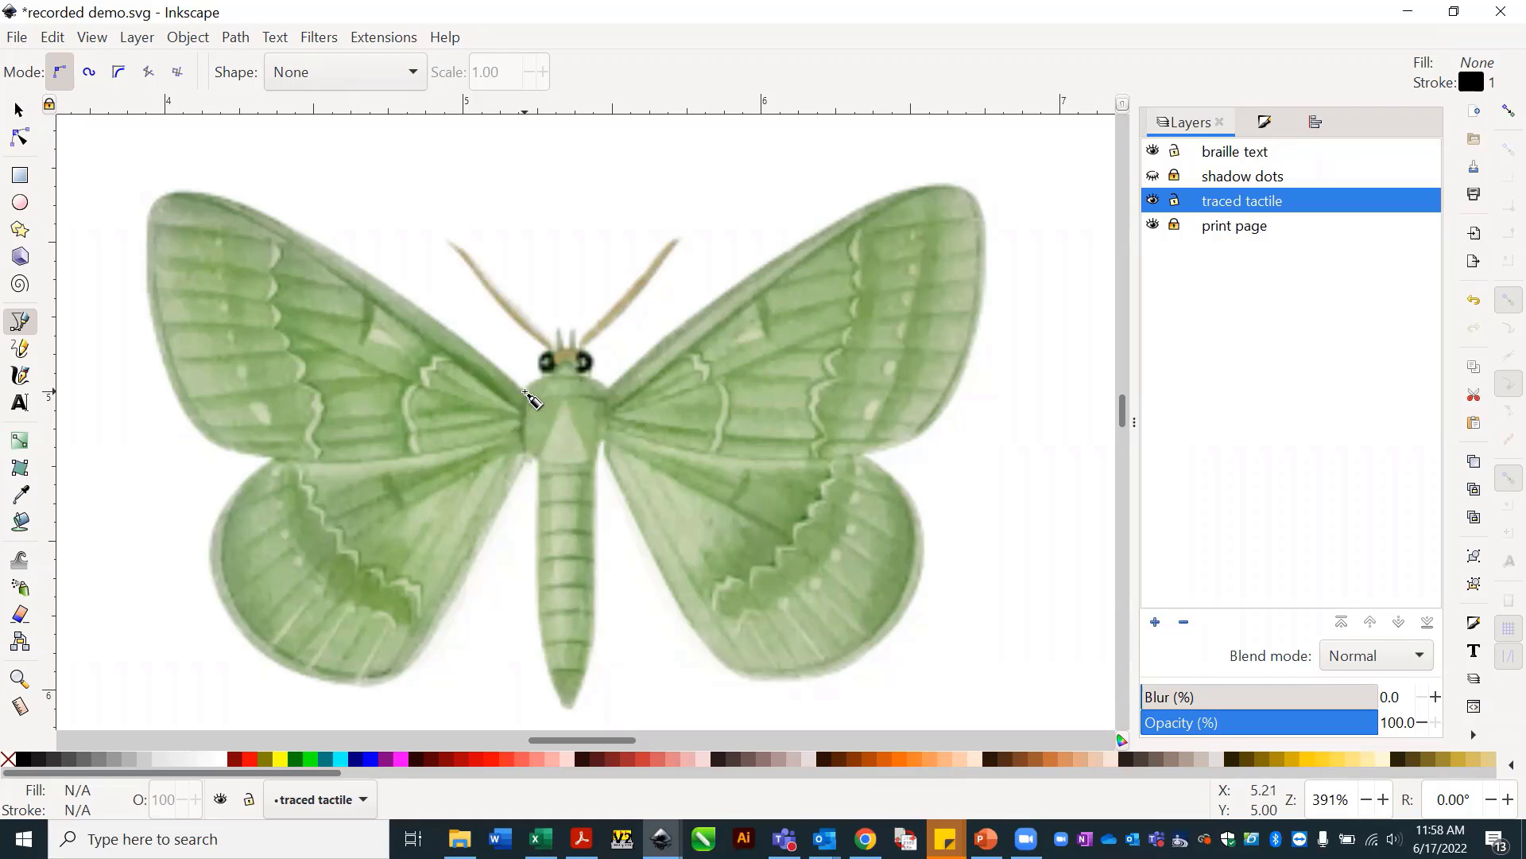
pyautogui.click(525, 392)
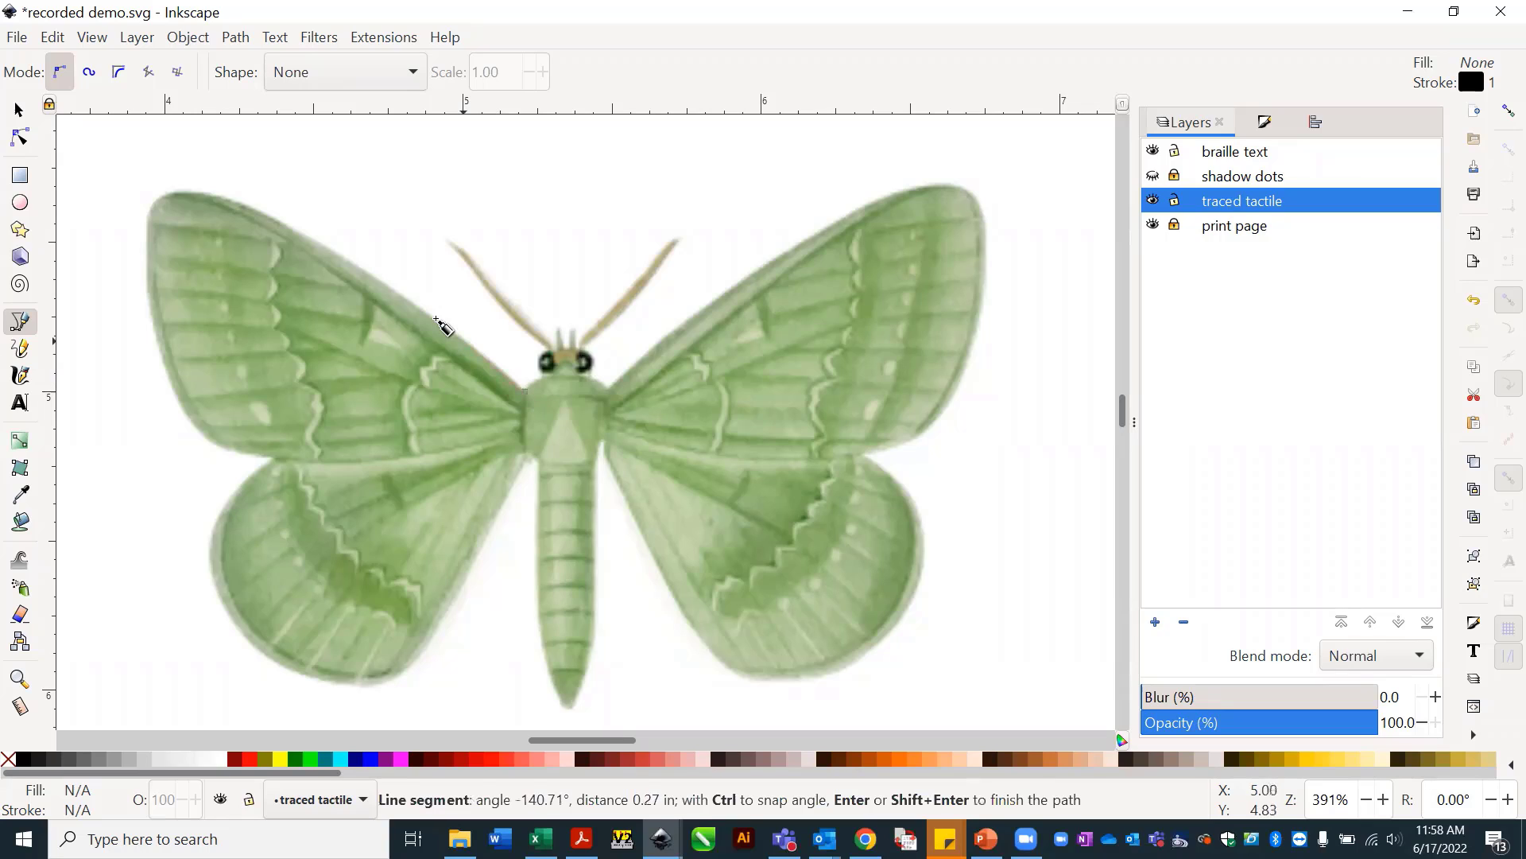
pyautogui.moveTo(392, 291); pyautogui.dragTo(339, 251)
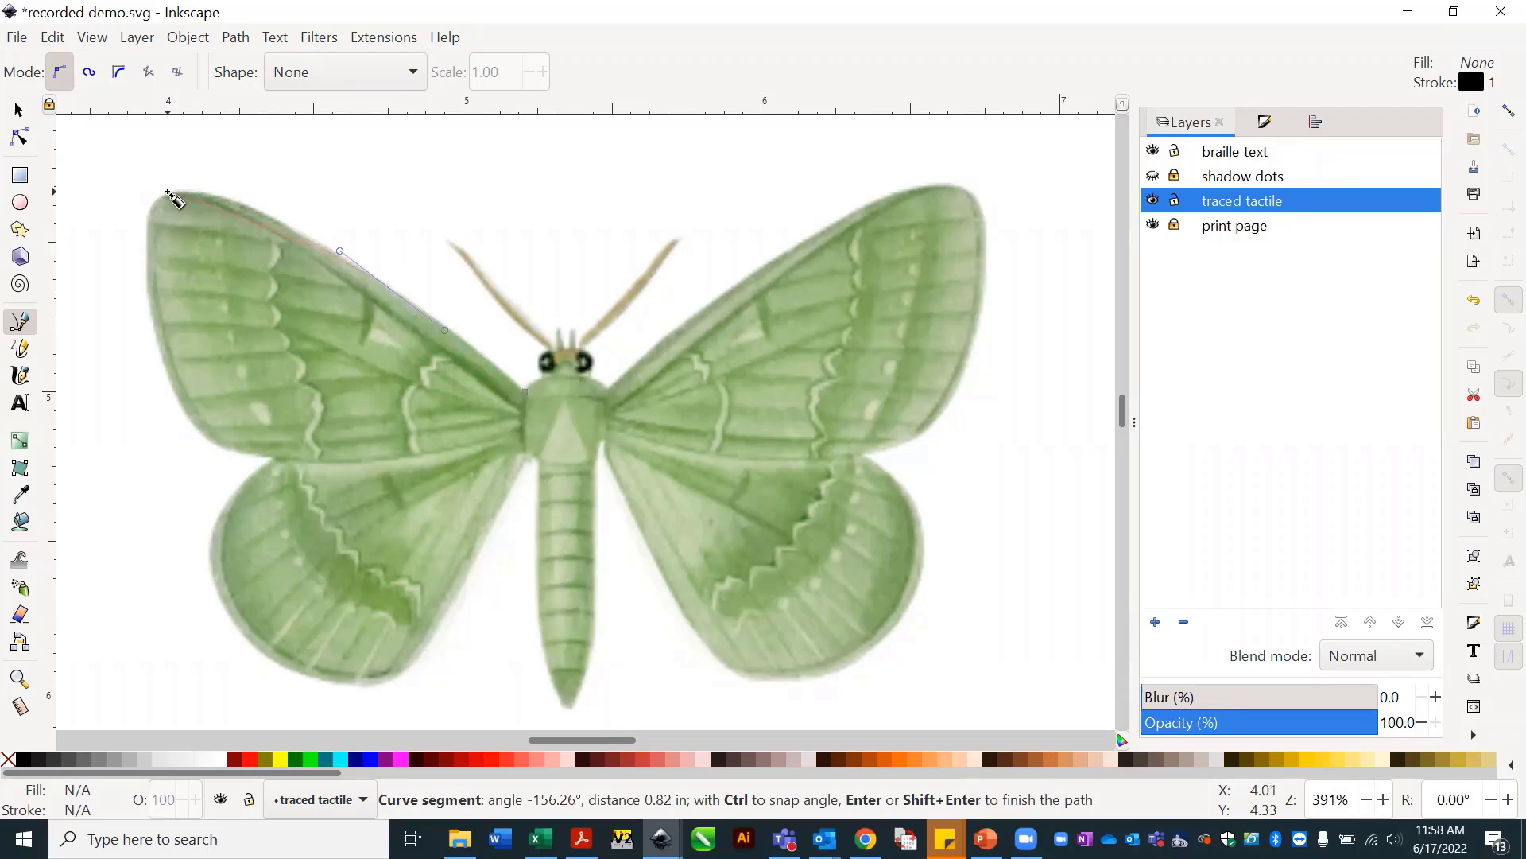
pyautogui.moveTo(164, 199); pyautogui.dragTo(151, 213)
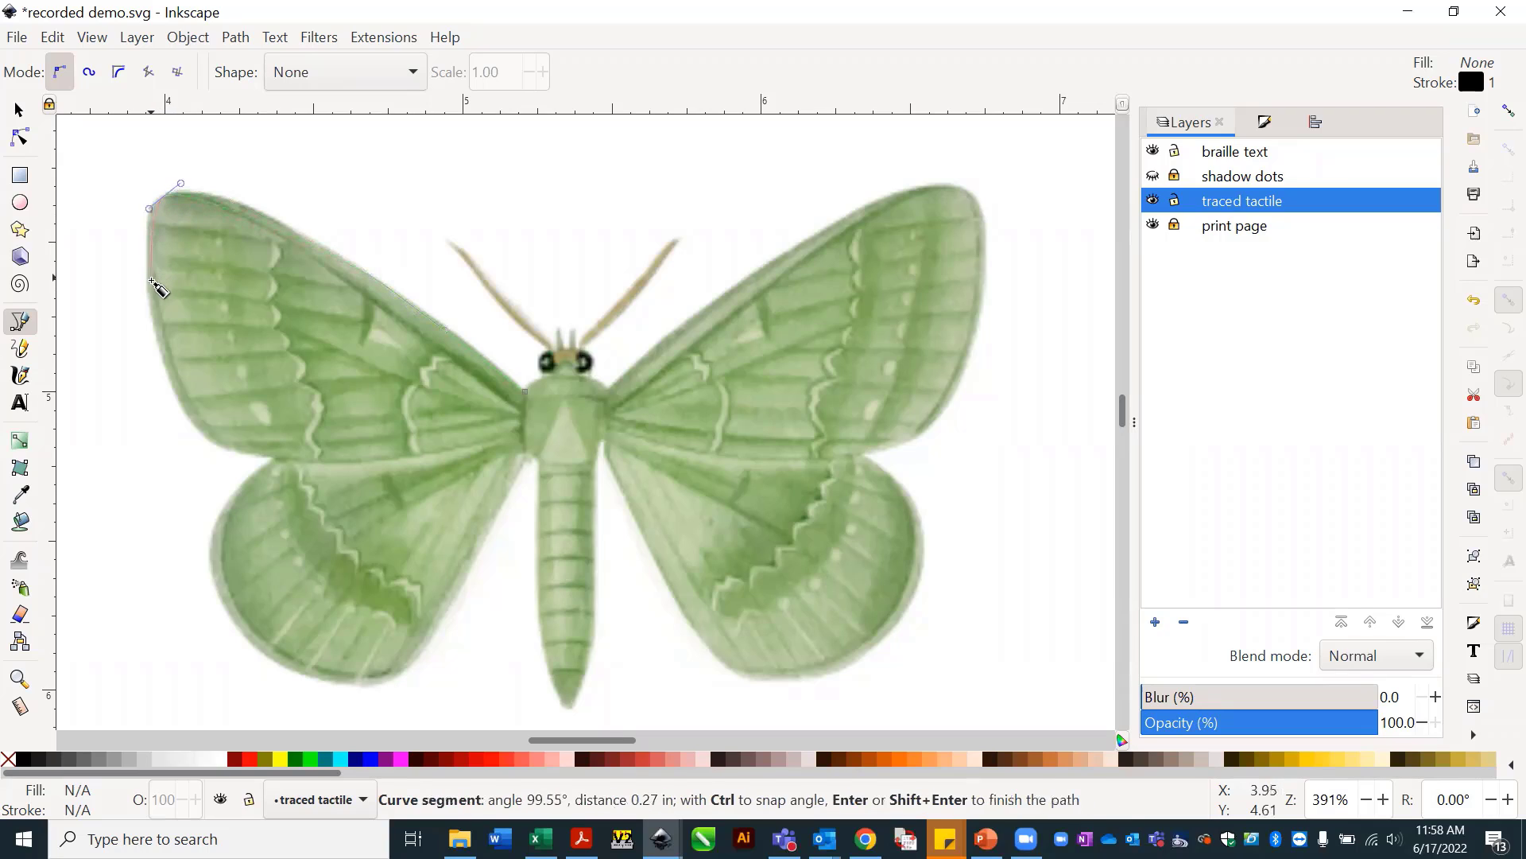
pyautogui.moveTo(166, 351); pyautogui.dragTo(400, 459)
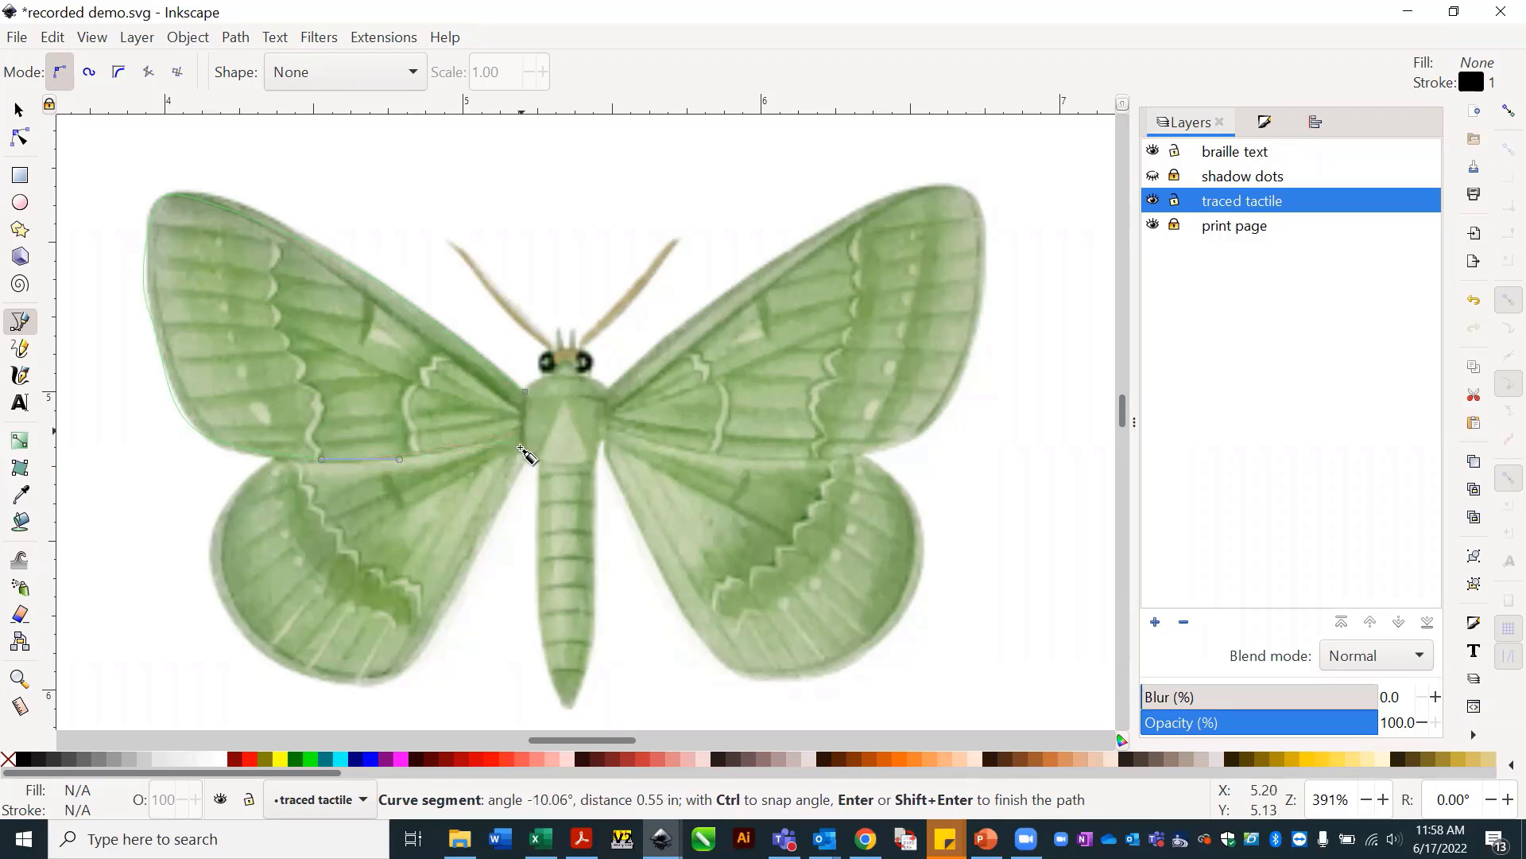
pyautogui.click(521, 434)
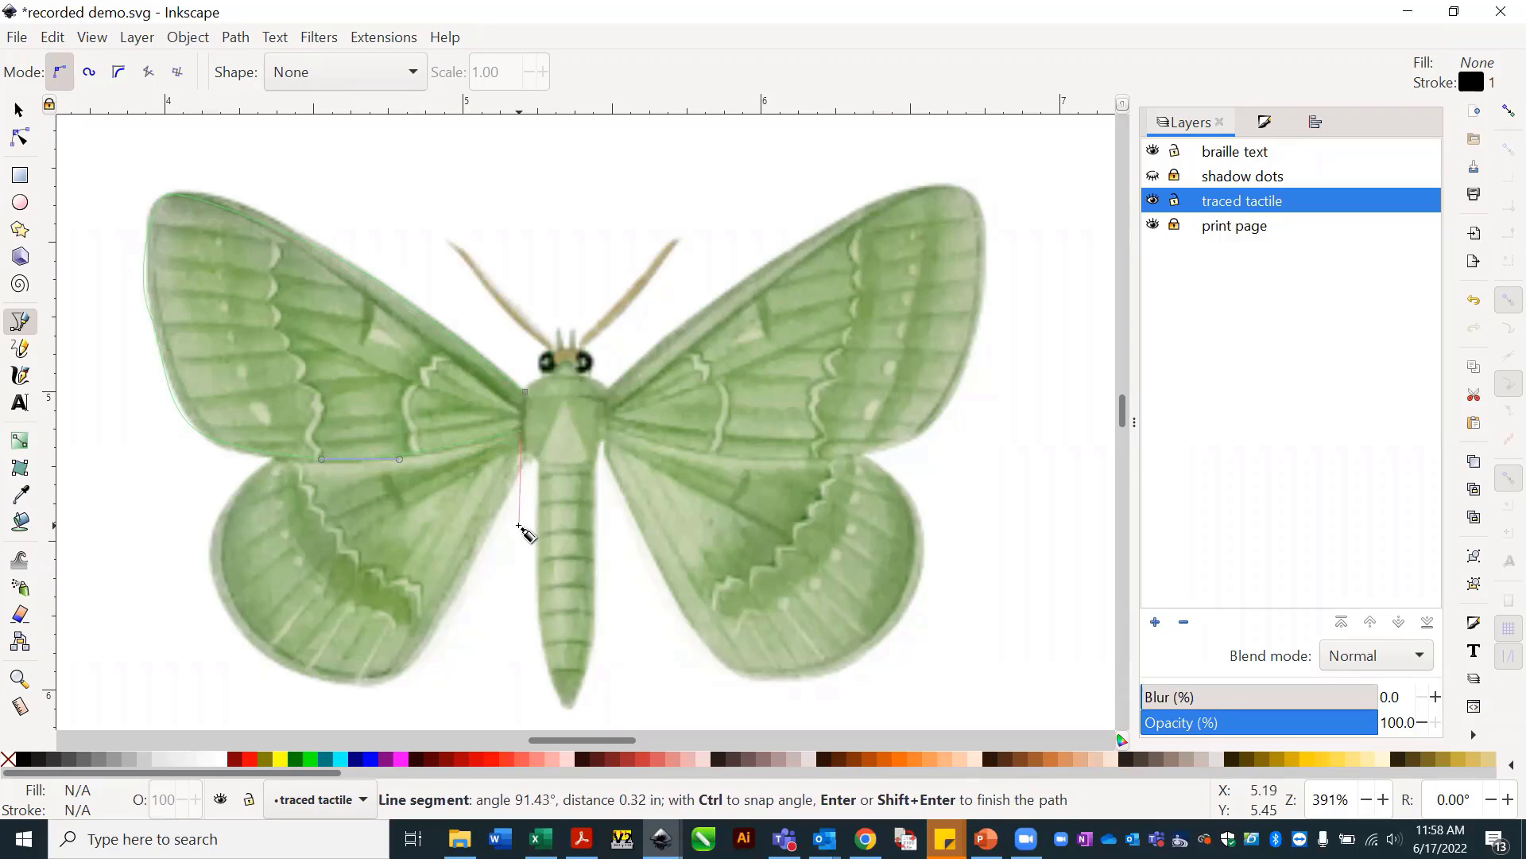
pyautogui.press('Return')
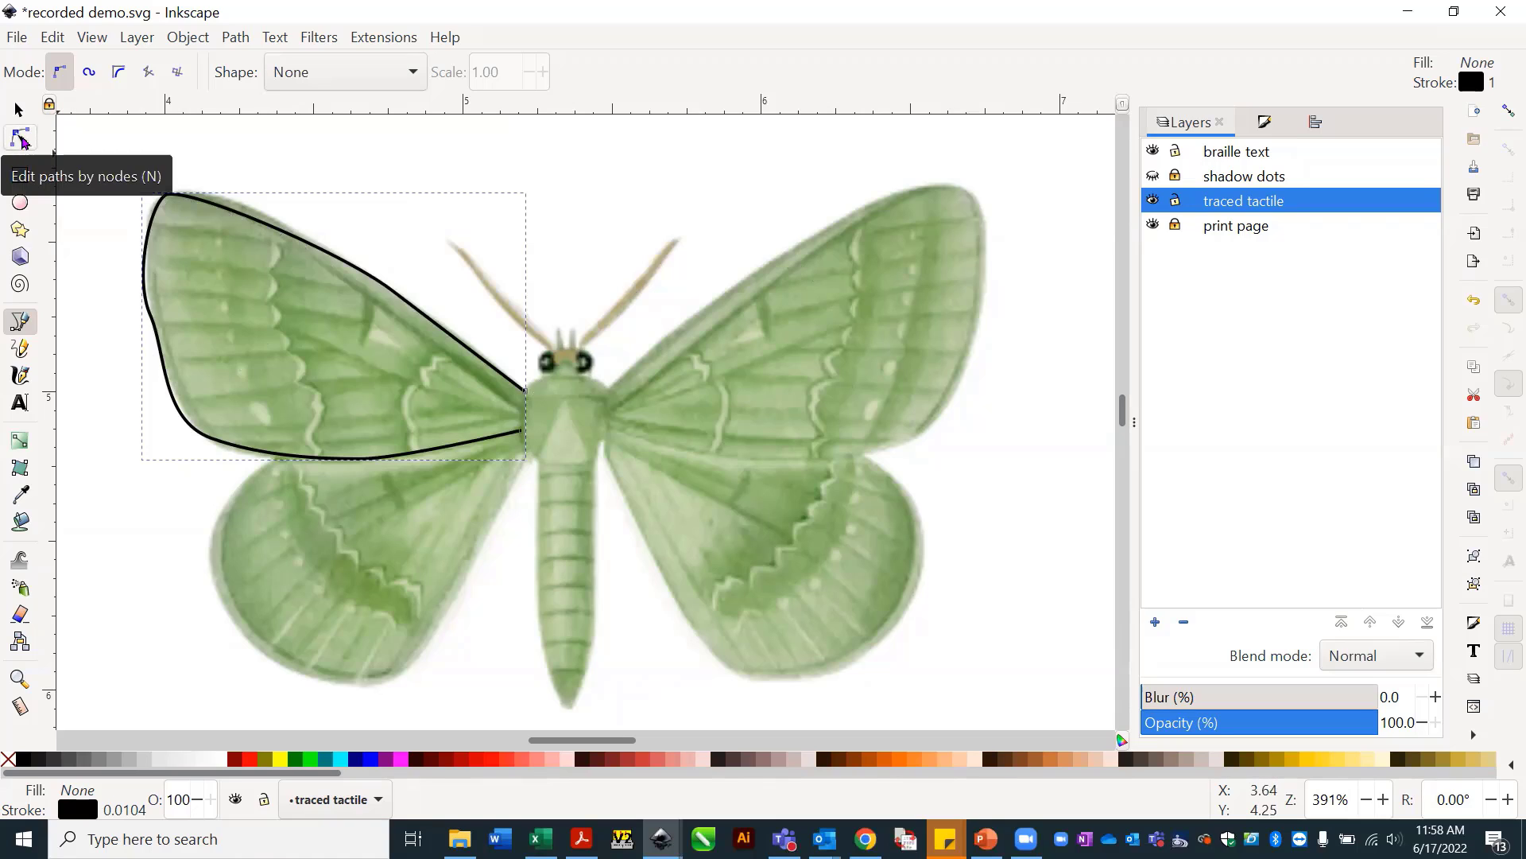
# Smooth the wing outline's outer edge by pulling in the upper handle of the node midway down that edge.
pyautogui.click(21, 139)
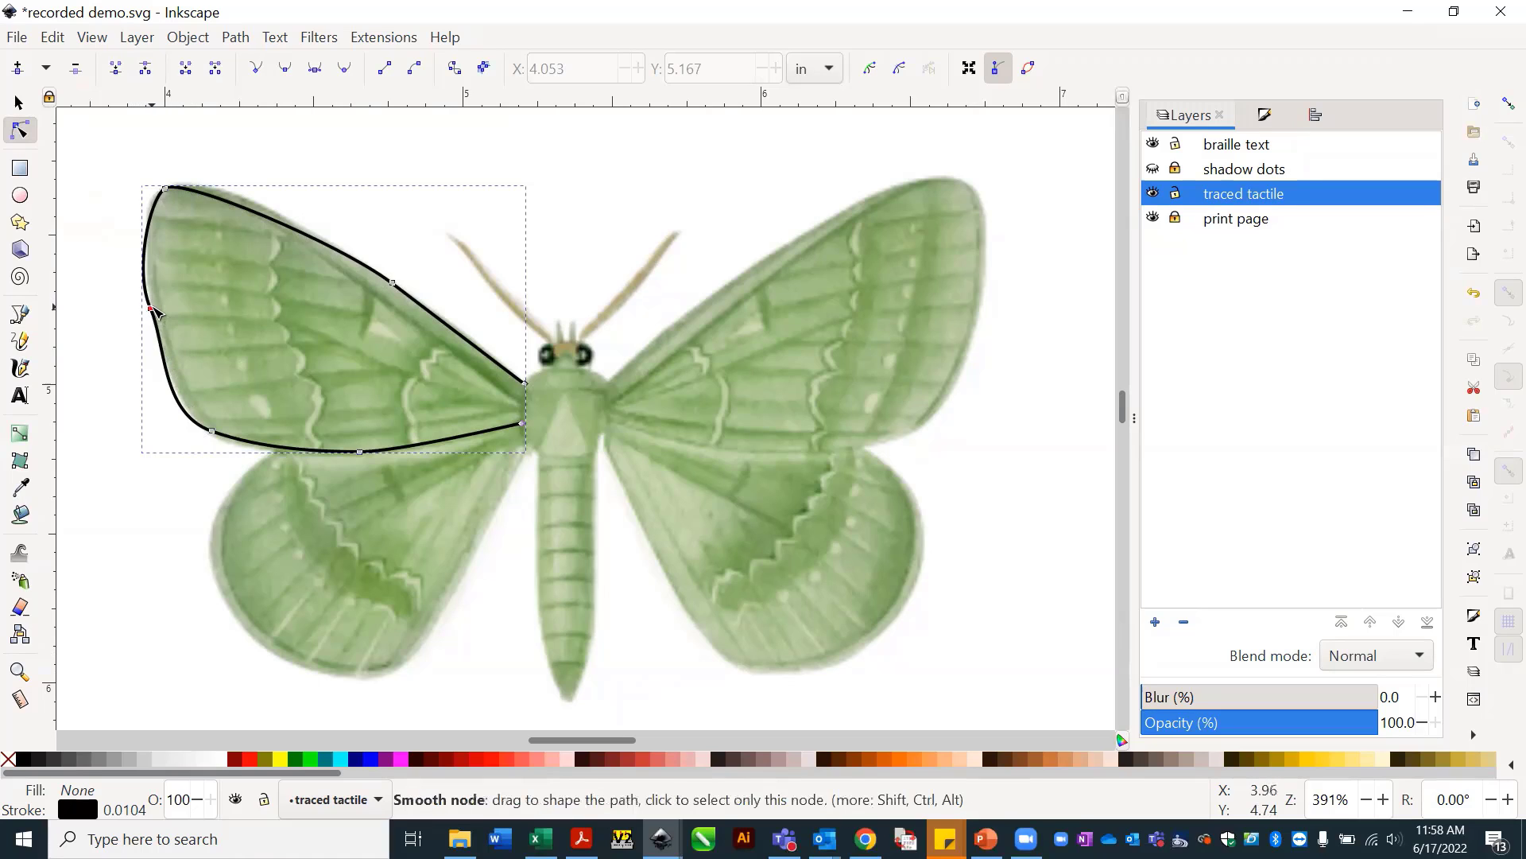
pyautogui.click(151, 310)
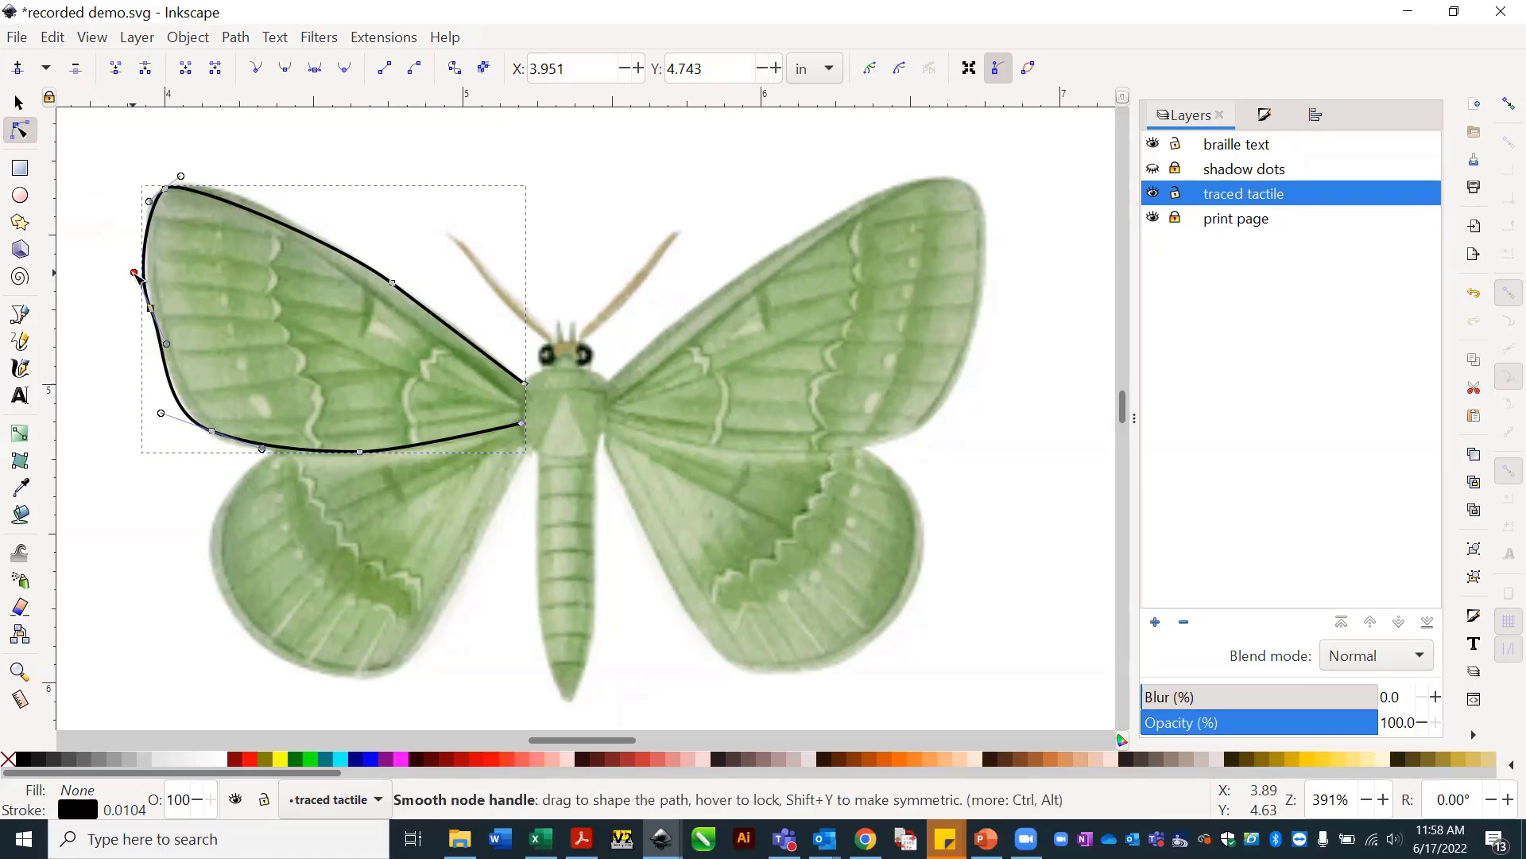
pyautogui.moveTo(135, 273); pyautogui.dragTo(142, 275)
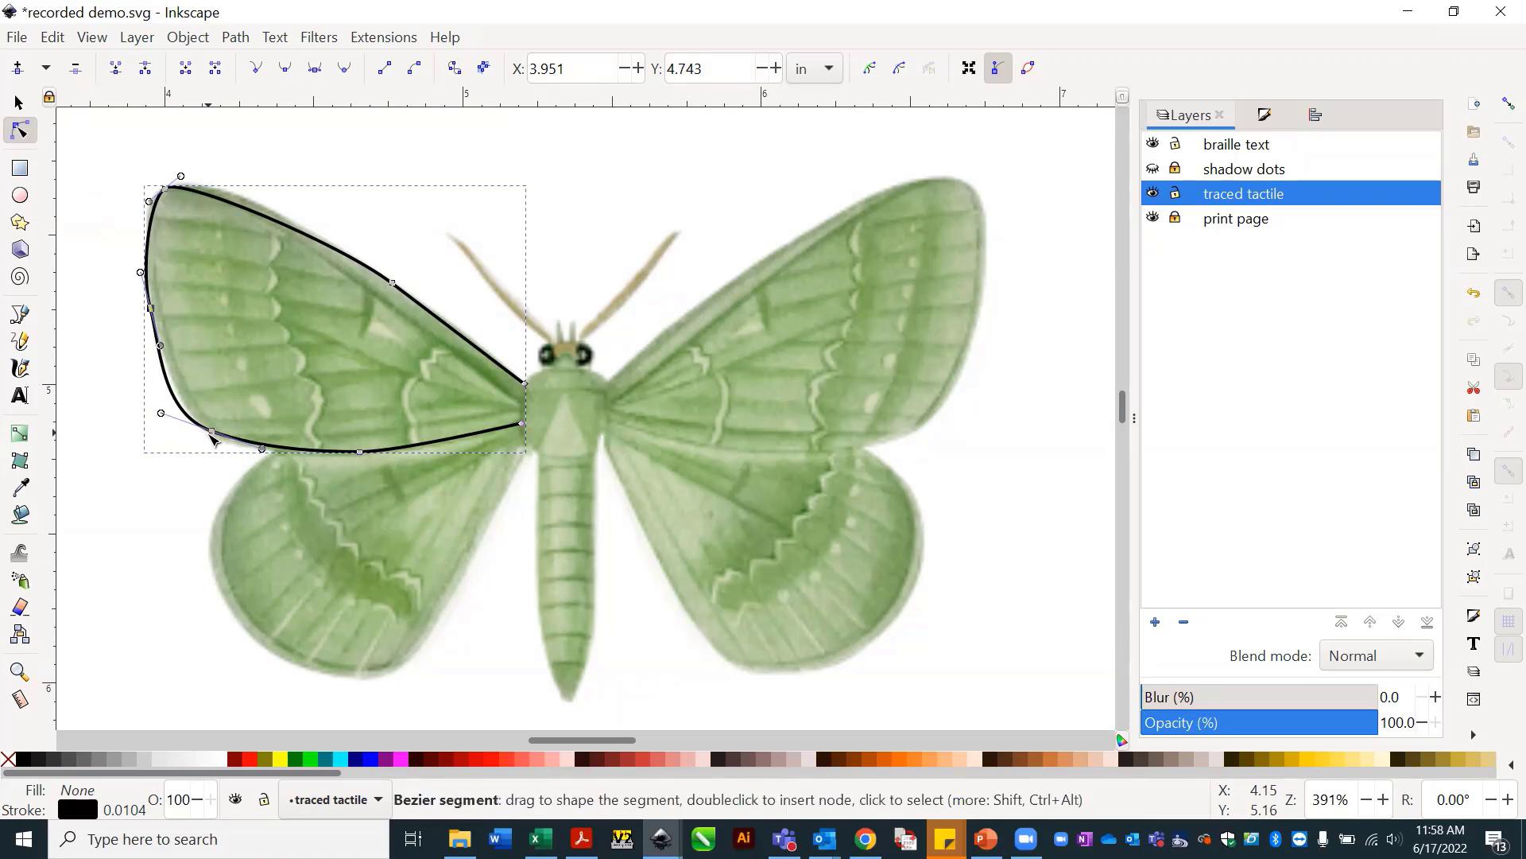
# Stretch the handle of the outline's lower outer node far outward and bring it back to the wing's edge.
pyautogui.moveTo(224, 445)
pyautogui.mouseDown()
pyautogui.moveTo(208, 445)
pyautogui.moveTo(221, 438)
pyautogui.mouseUp()
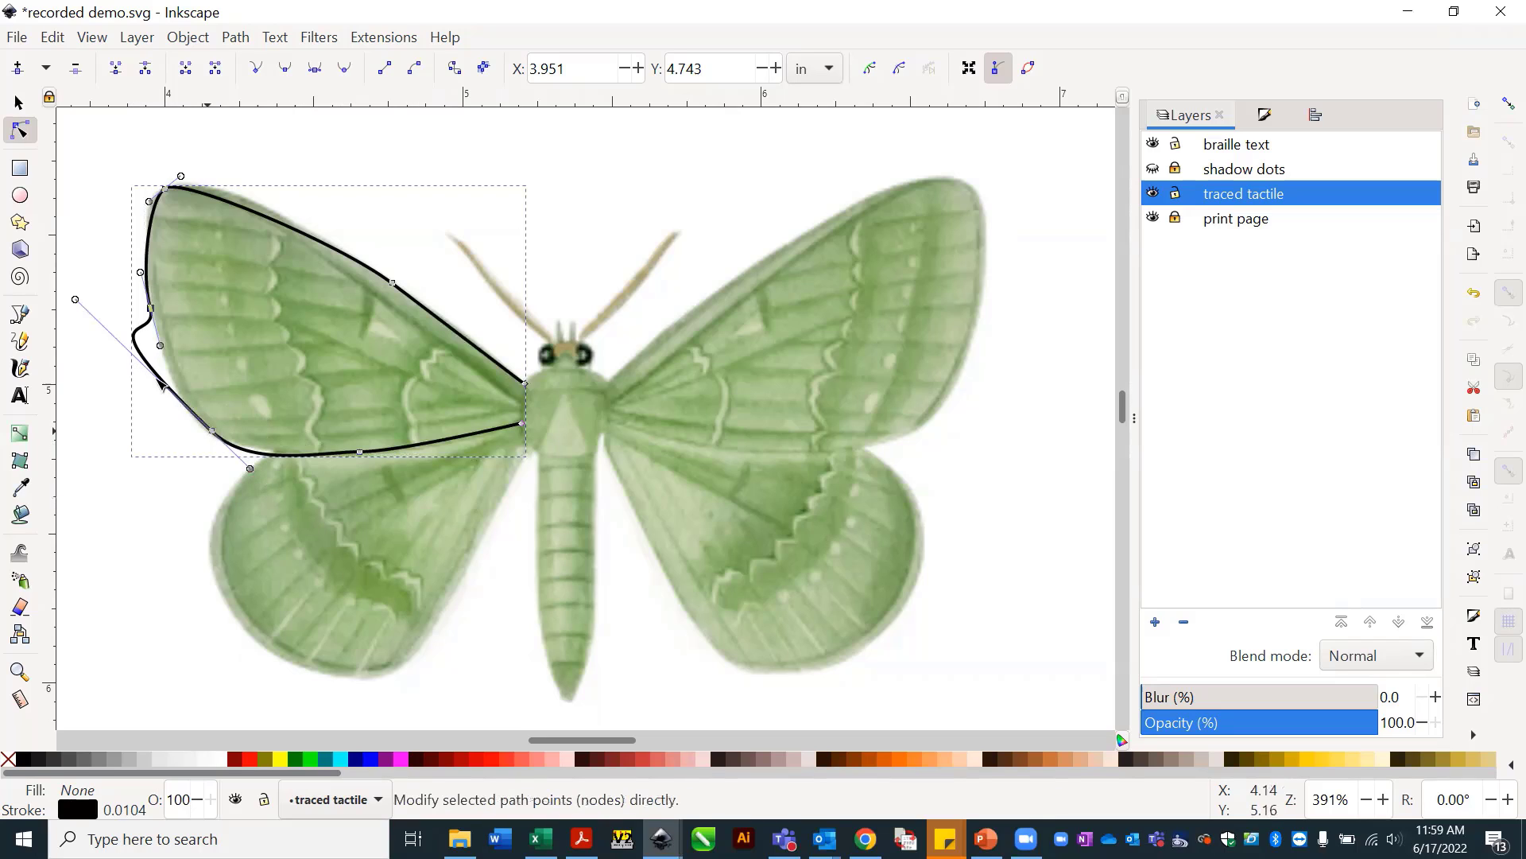
pyautogui.click(80, 304)
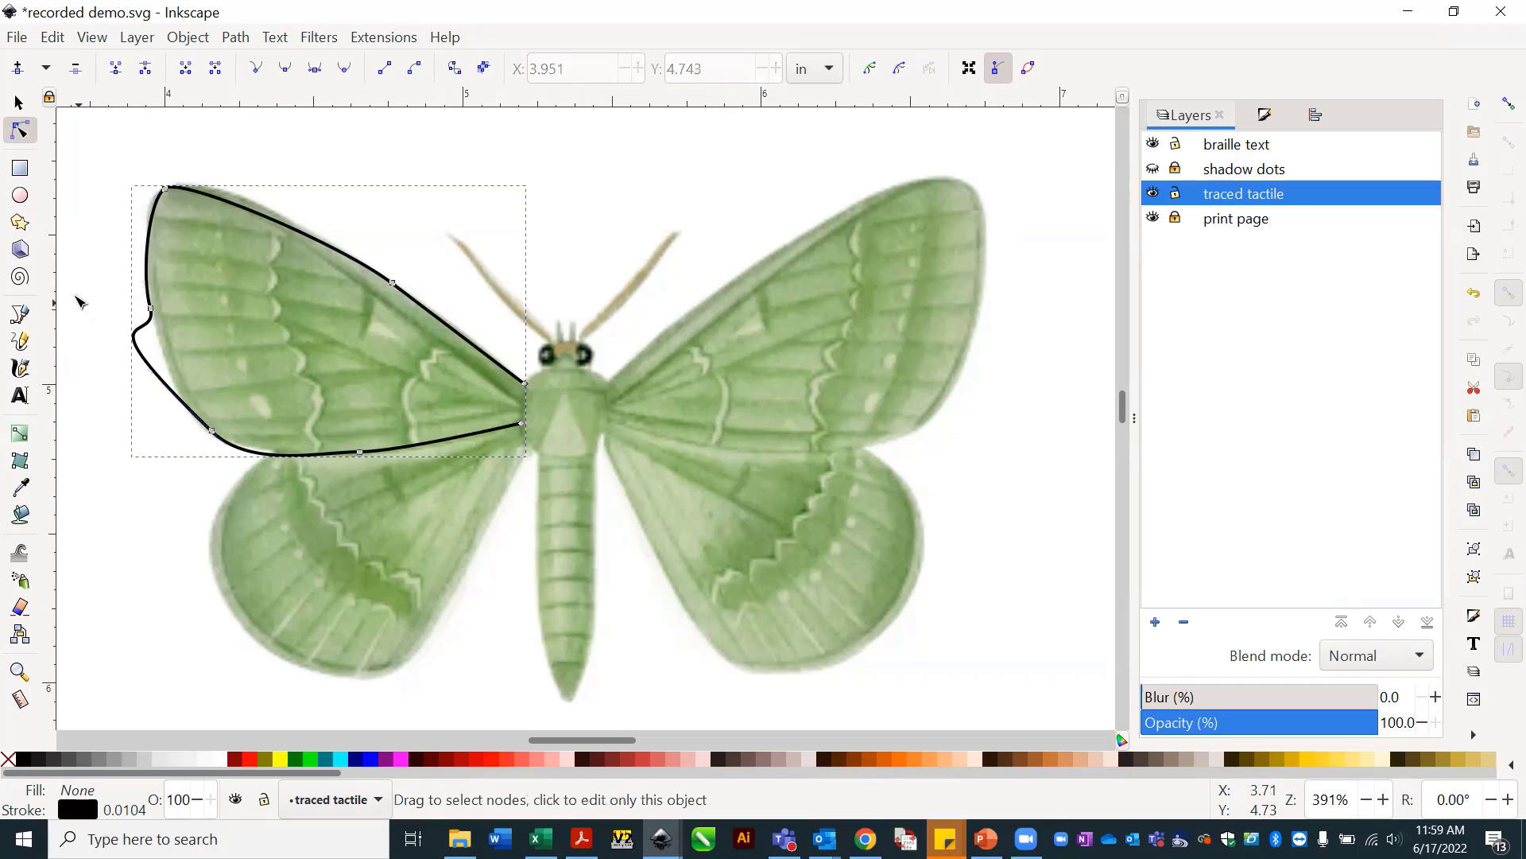
pyautogui.click(221, 442)
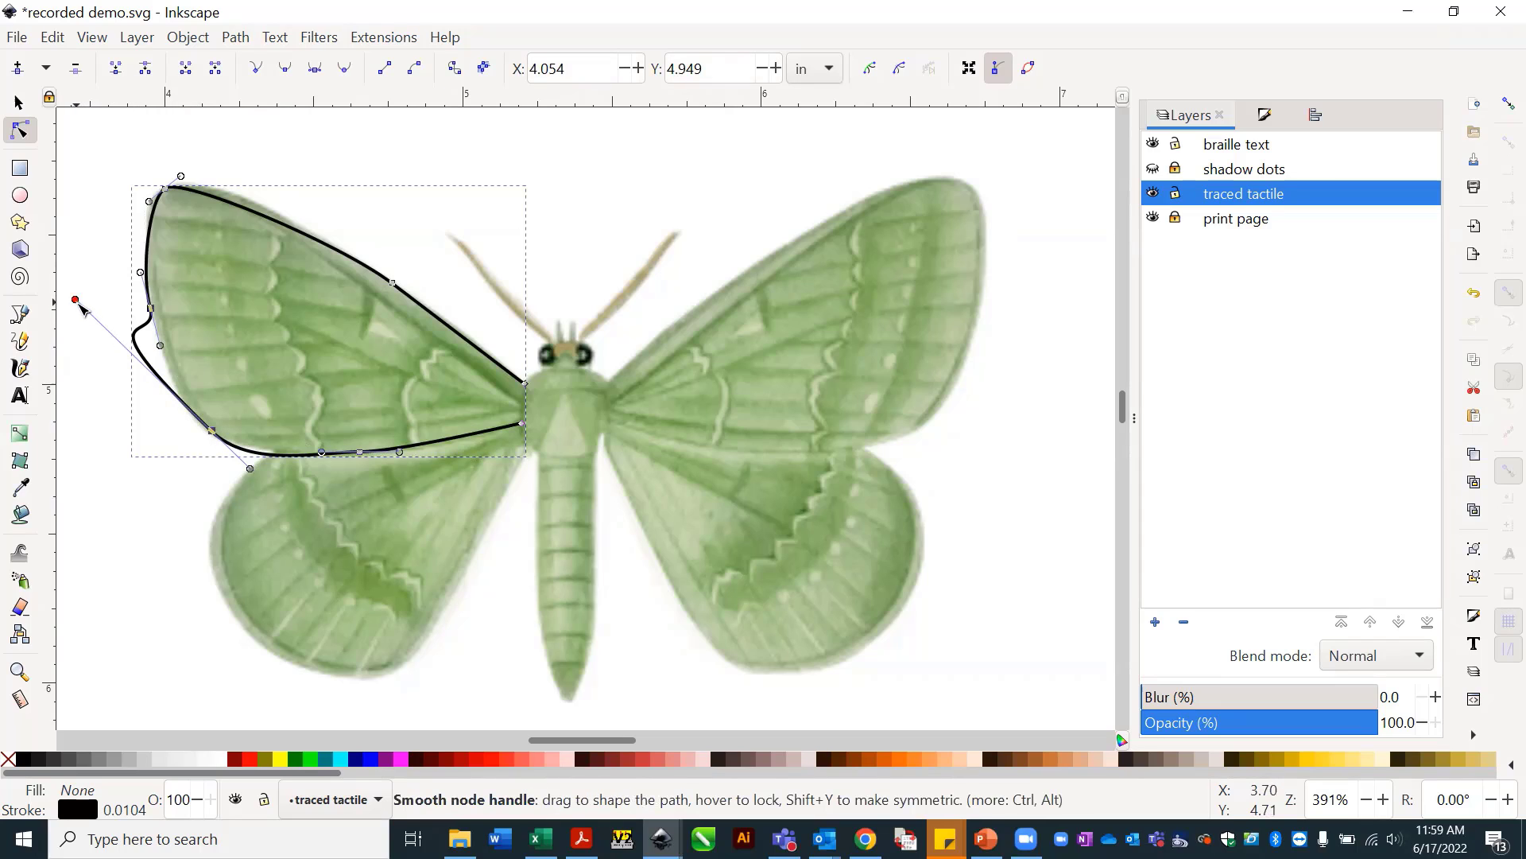
pyautogui.moveTo(76, 302); pyautogui.dragTo(168, 408)
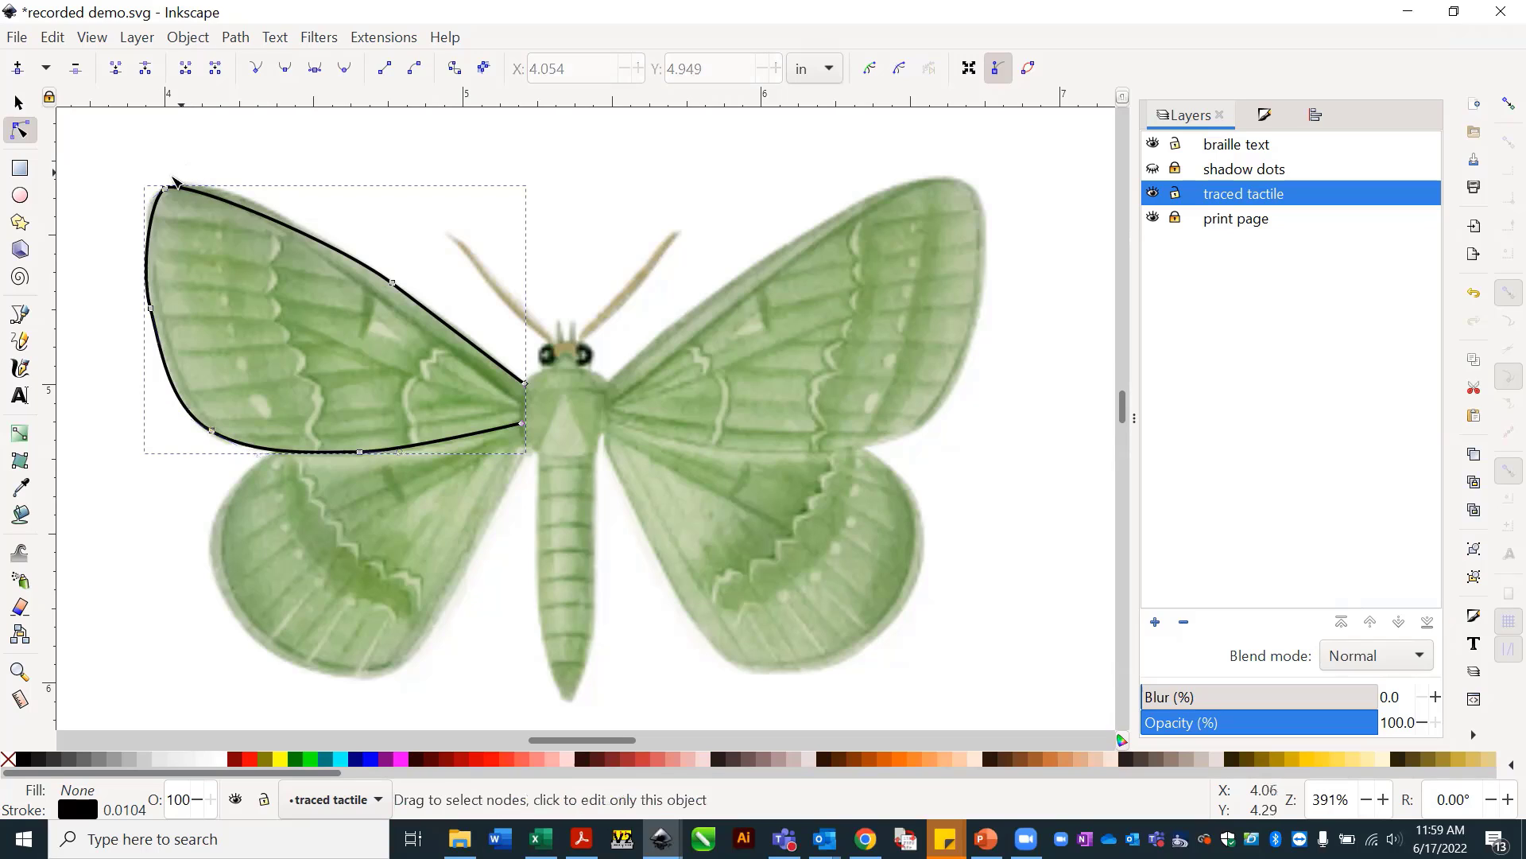
# Lengthen the handle of the wing-tip node so the curve follows the wing's upper edge.
pyautogui.click(176, 184)
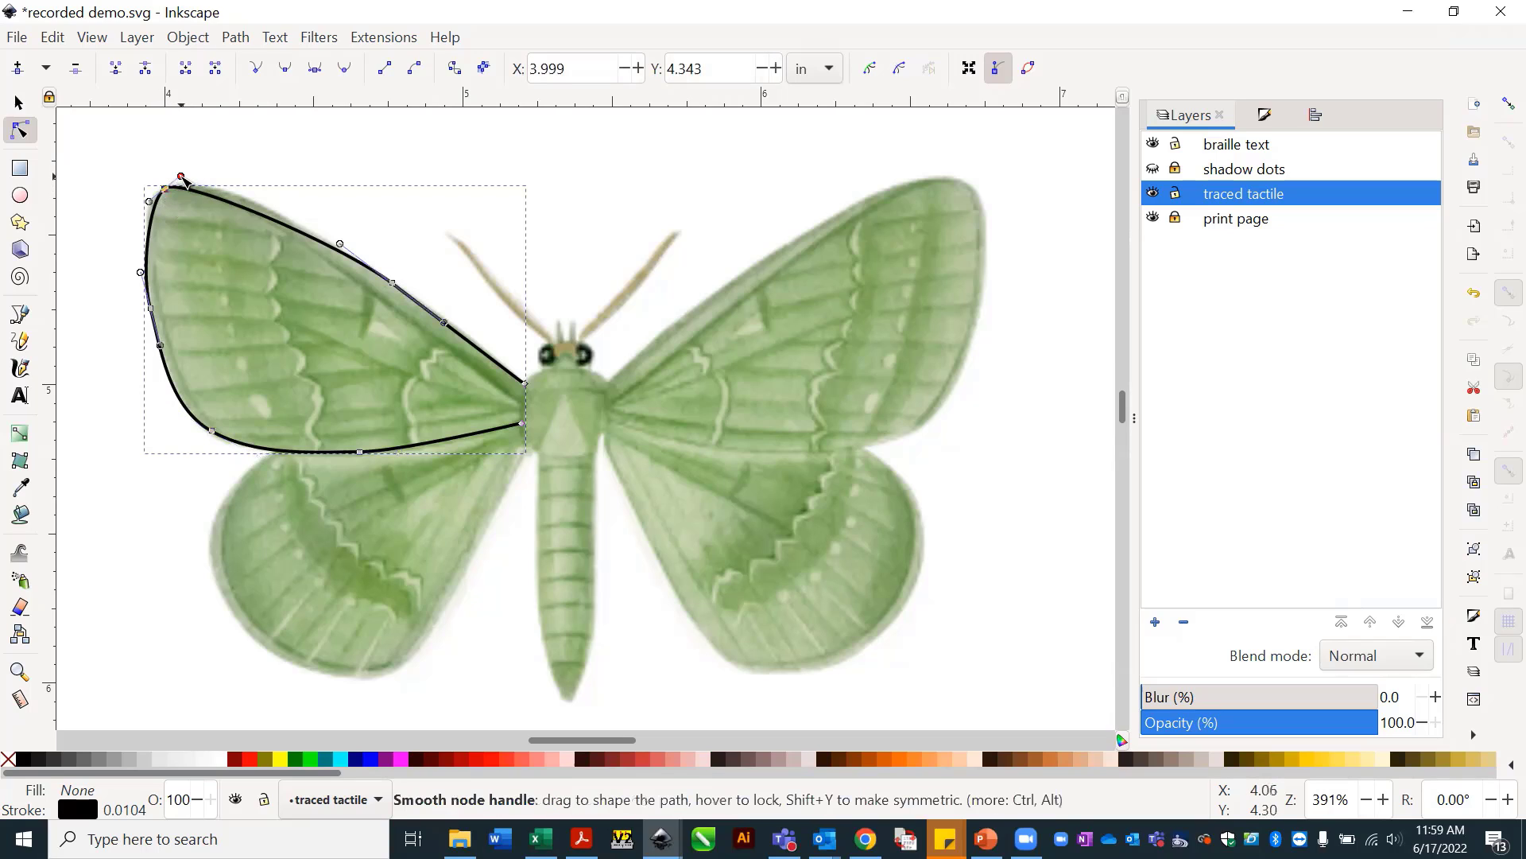
pyautogui.moveTo(186, 175); pyautogui.dragTo(199, 163)
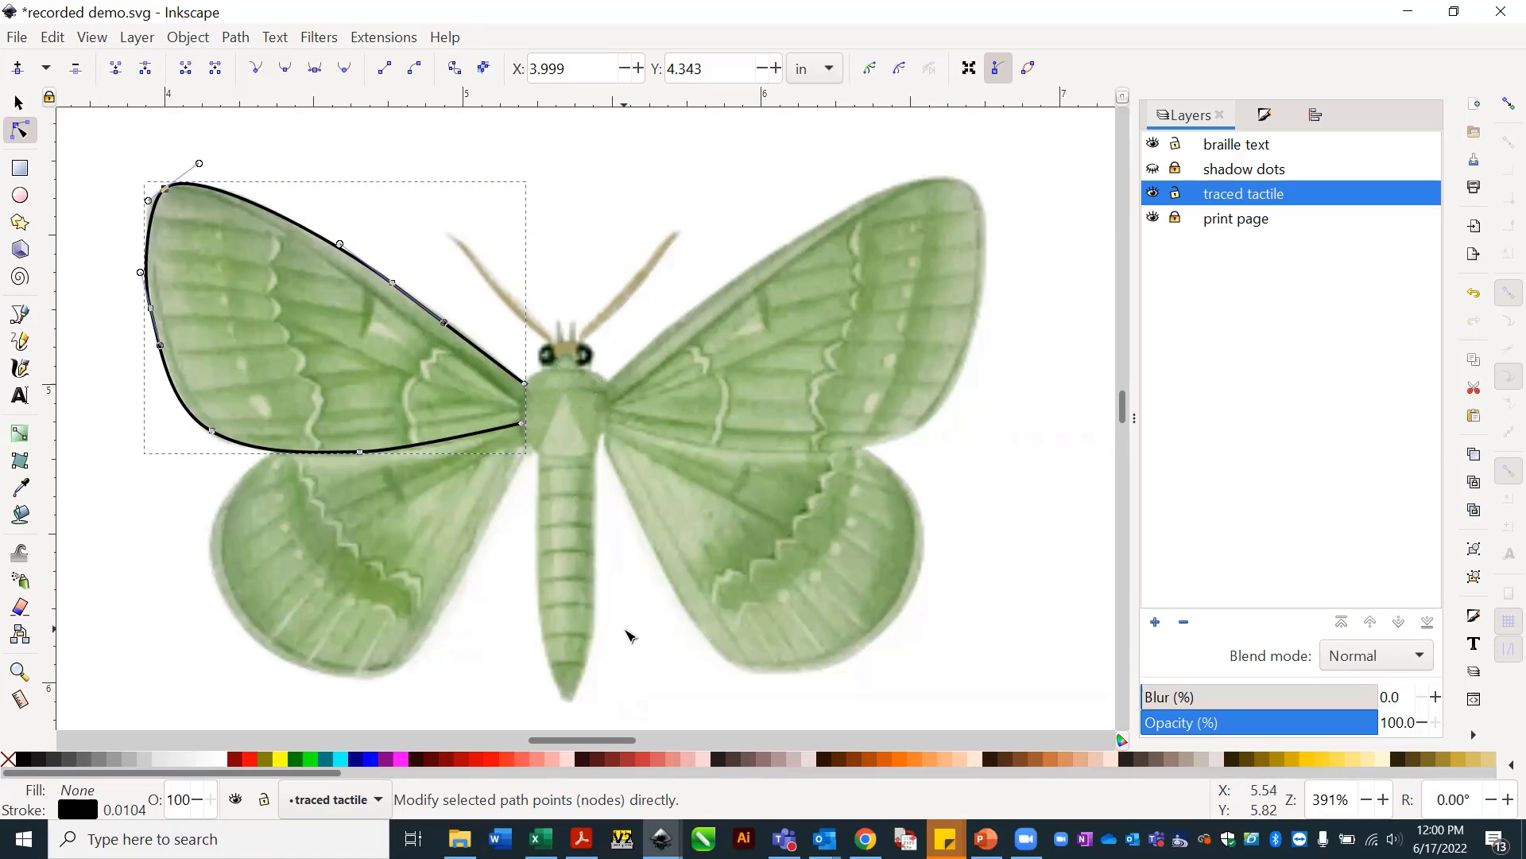
# Hide the print page layer to view the traced wing outline on its own, and show the layer again.
pyautogui.click(1229, 224)
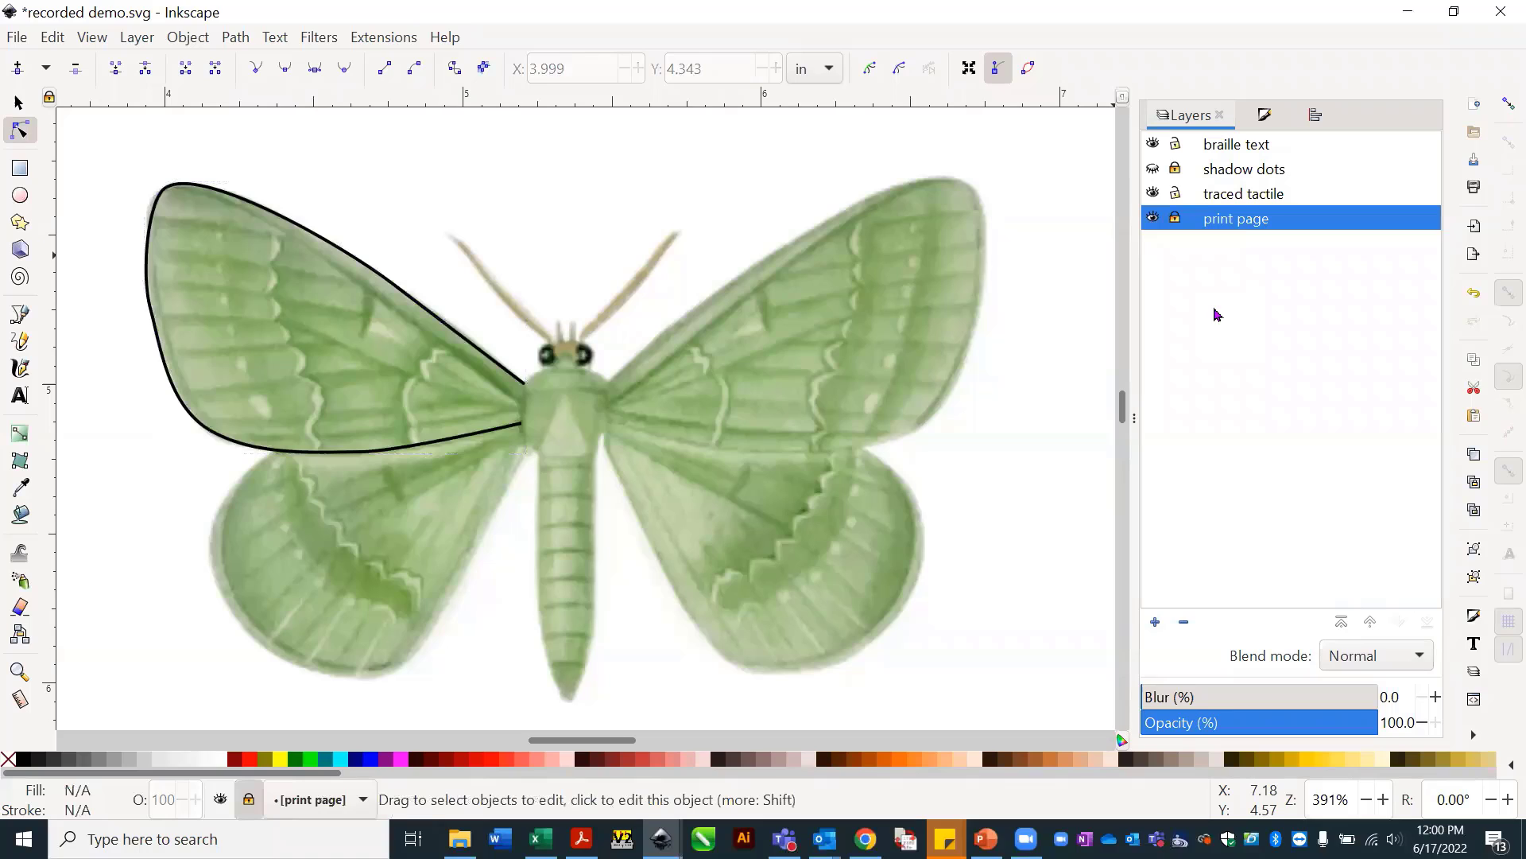
pyautogui.click(1152, 217)
pyautogui.click(1152, 218)
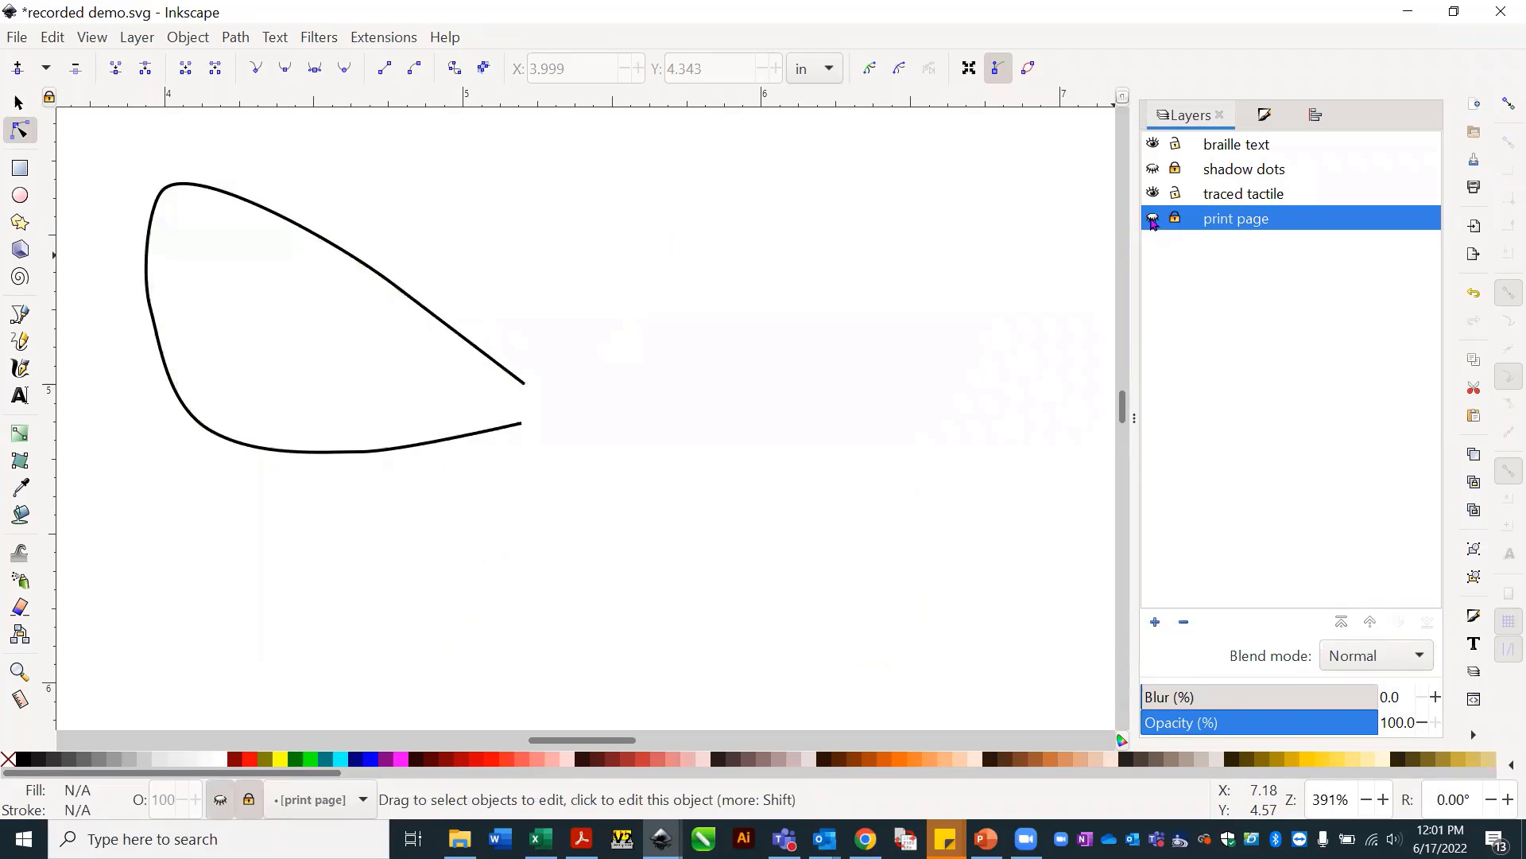
pyautogui.click(1152, 221)
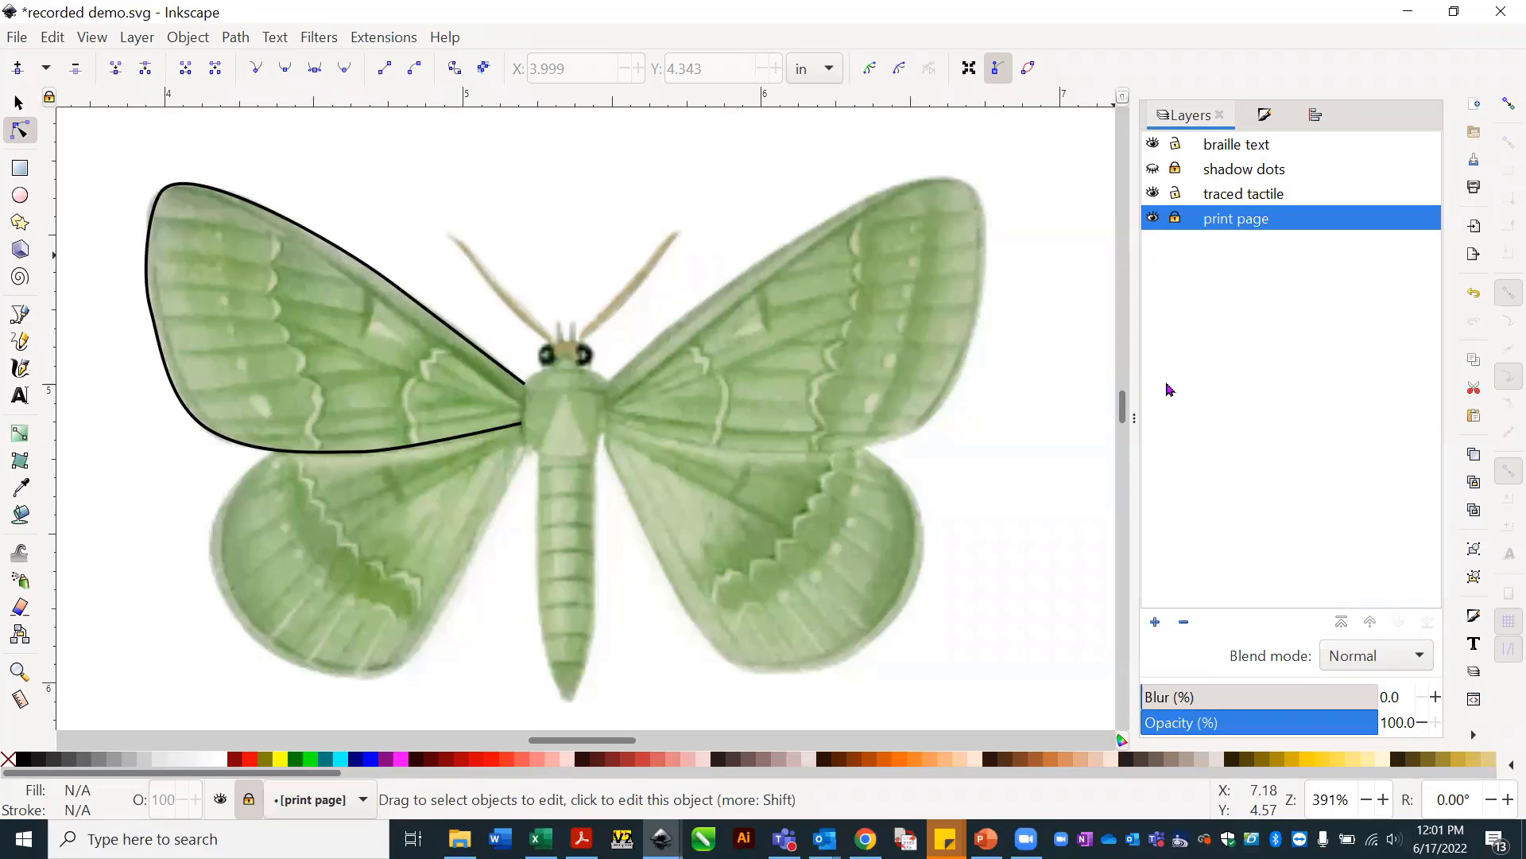